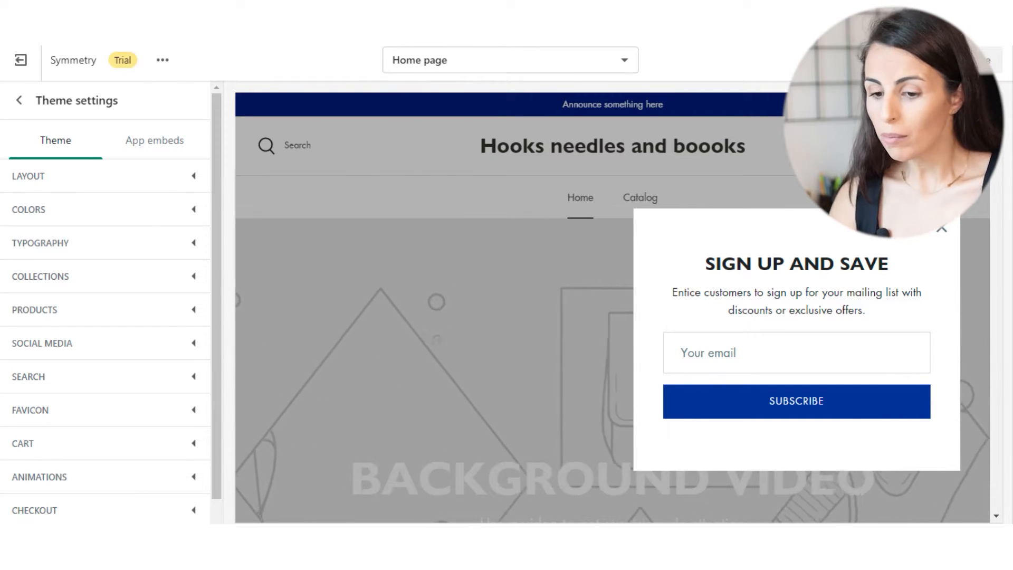
Expand the theme's color settings and review the text and button color options
{"action": "left_click", "coordinate": [153, 213]}
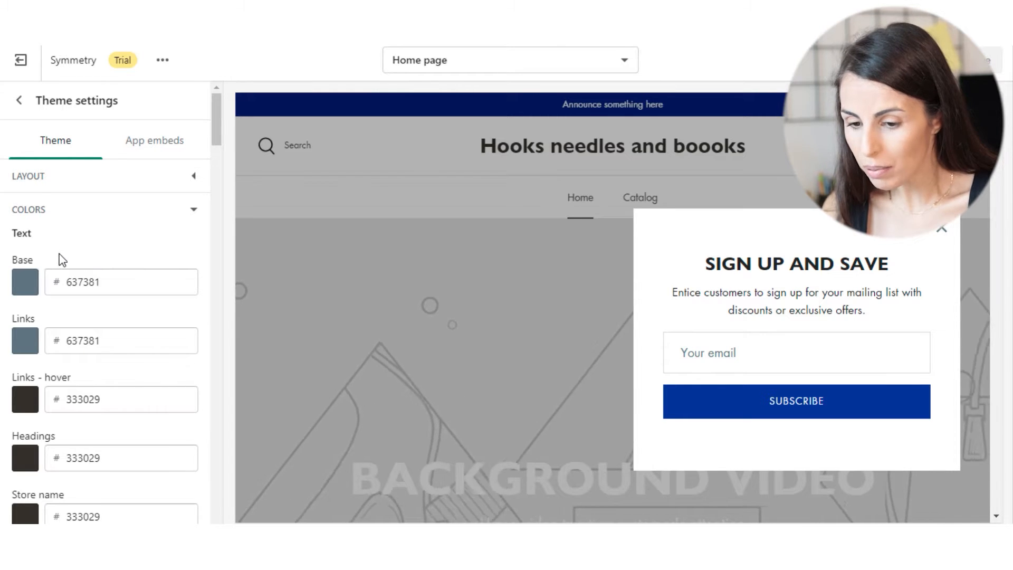
{"action": "scroll", "coordinate": [59, 260], "scroll_direction": "down", "scroll_amount": 2}
{"action": "scroll", "coordinate": [20, 216], "scroll_direction": "up", "scroll_amount": 2}
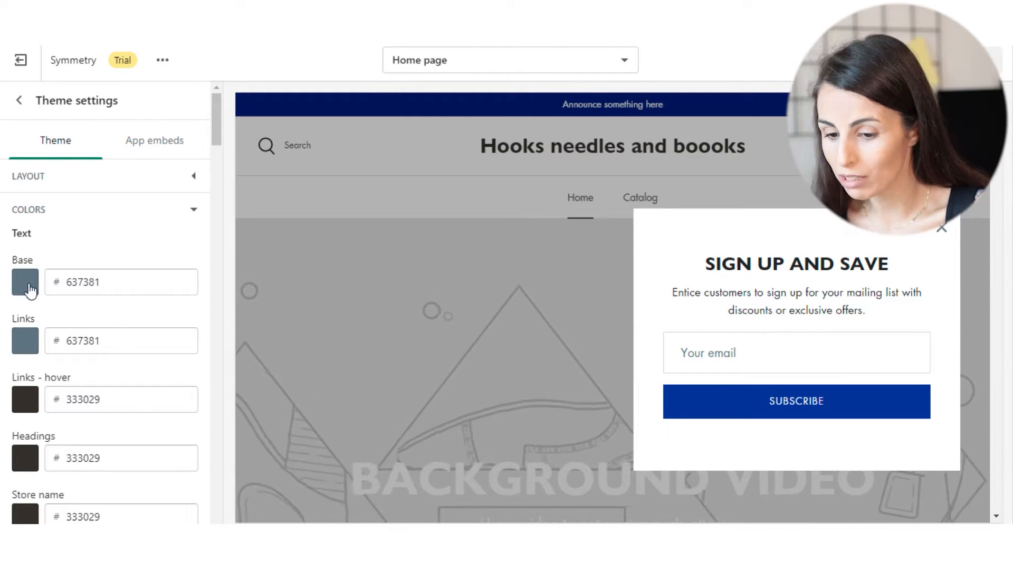
{"action": "scroll", "coordinate": [62, 304], "scroll_direction": "down", "scroll_amount": 1}
{"action": "scroll", "coordinate": [66, 367], "scroll_direction": "down", "scroll_amount": 2}
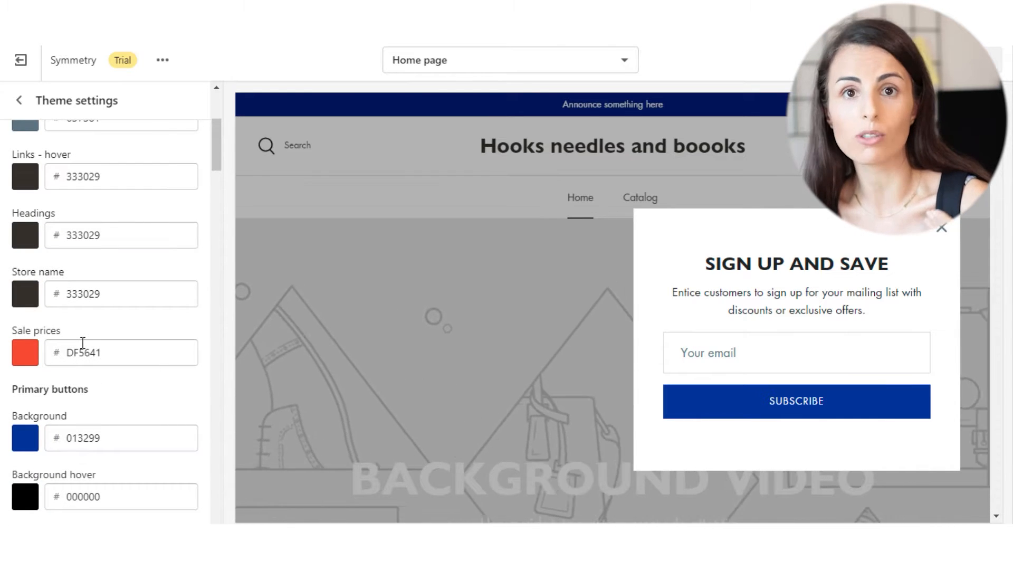
{"action": "scroll", "coordinate": [86, 338], "scroll_direction": "up", "scroll_amount": 1}
{"action": "scroll", "coordinate": [48, 289], "scroll_direction": "up", "scroll_amount": 3}
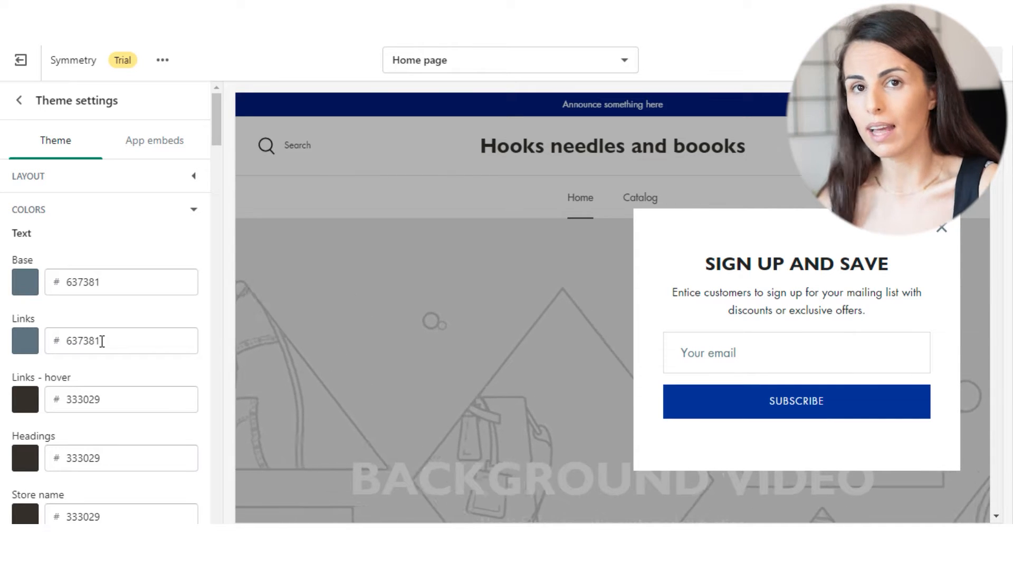
{"action": "scroll", "coordinate": [176, 317], "scroll_direction": "down", "scroll_amount": 1}
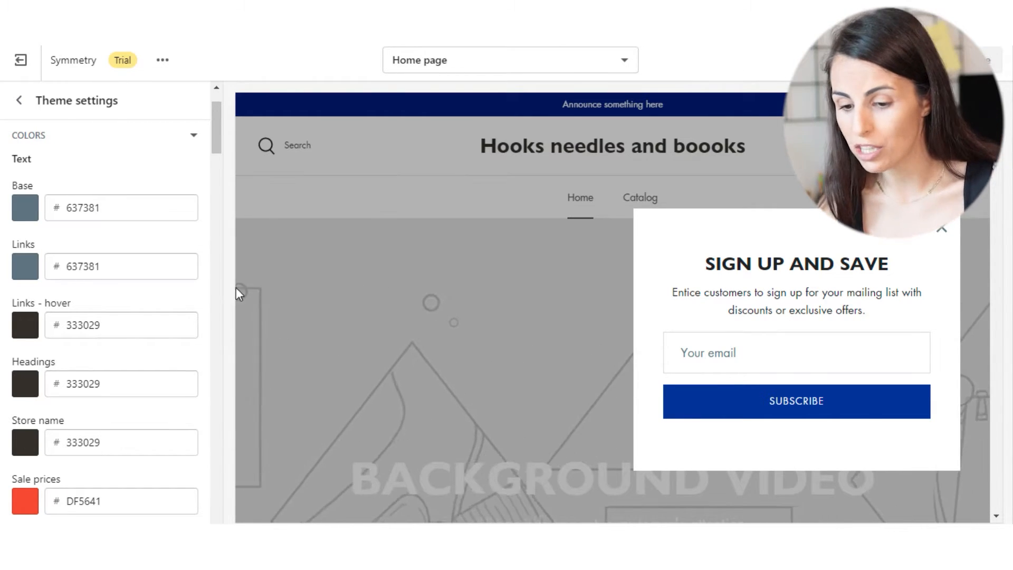
{"action": "scroll", "coordinate": [123, 243], "scroll_direction": "down", "scroll_amount": 3}
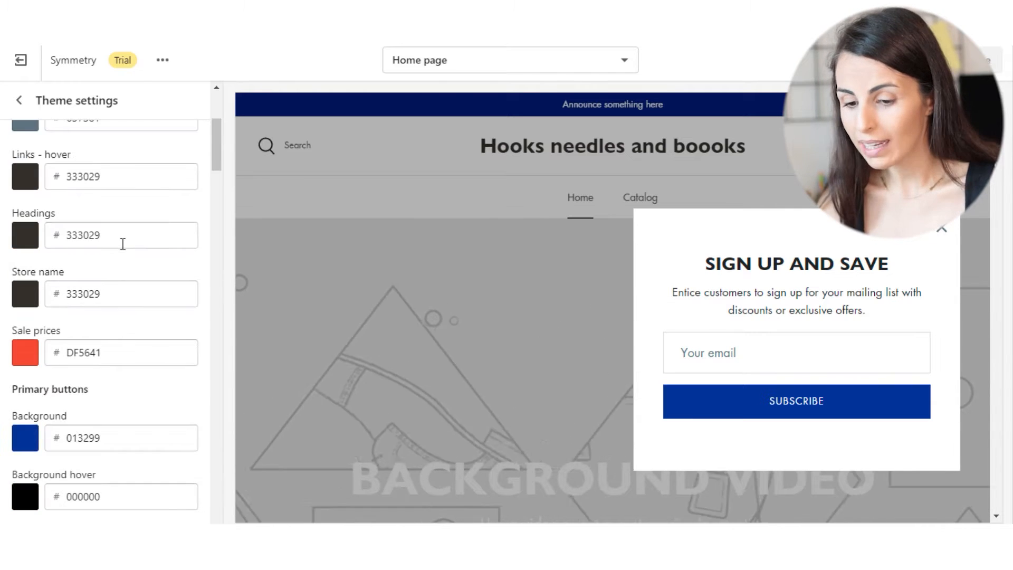
{"action": "scroll", "coordinate": [123, 243], "scroll_direction": "down", "scroll_amount": 3}
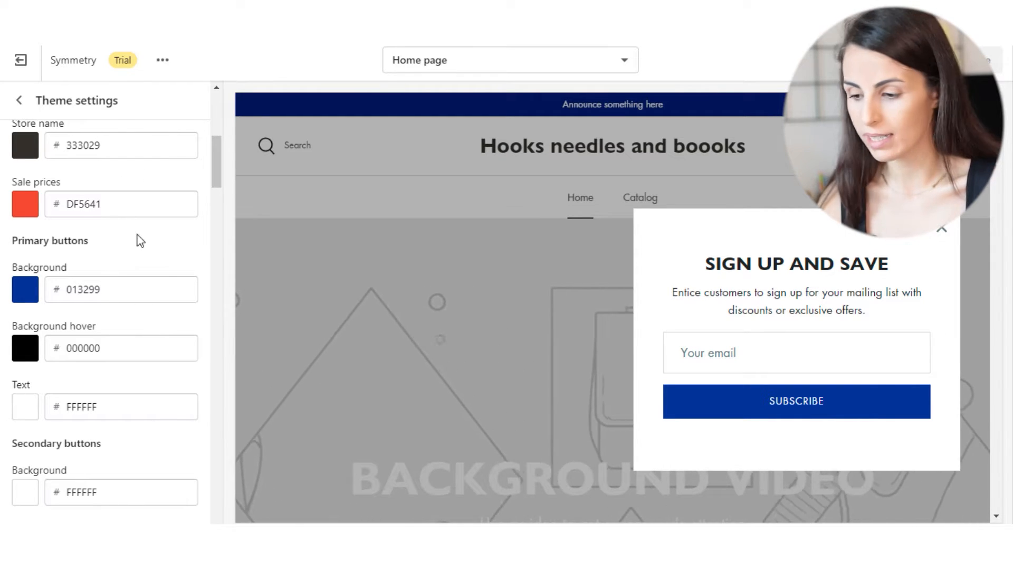
Dismiss the sign-up popup in the preview and set the base text color to black, 000000
{"action": "left_click", "coordinate": [943, 230]}
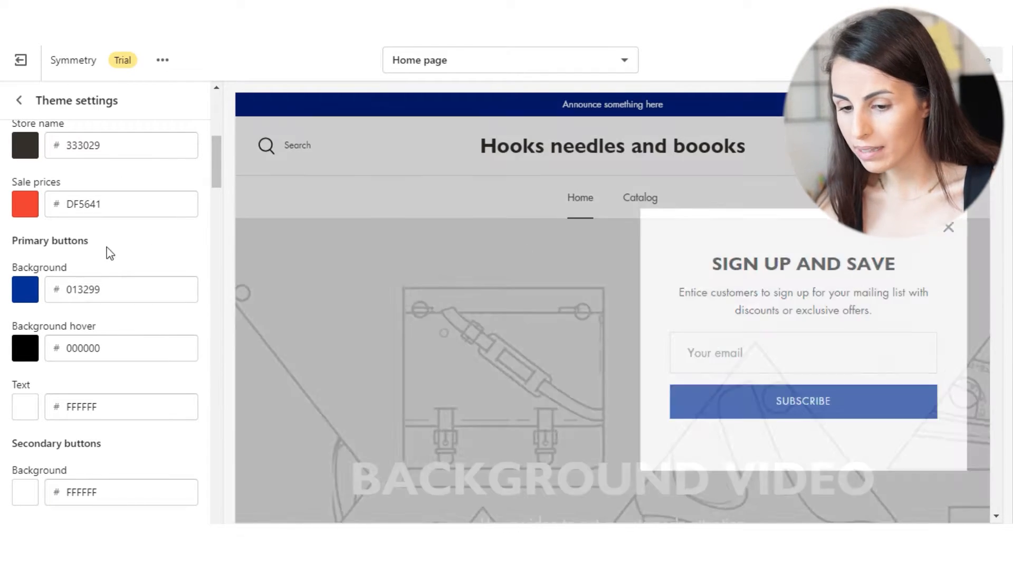
{"action": "scroll", "coordinate": [103, 242], "scroll_direction": "up", "scroll_amount": 4}
{"action": "scroll", "coordinate": [104, 242], "scroll_direction": "up", "scroll_amount": 2}
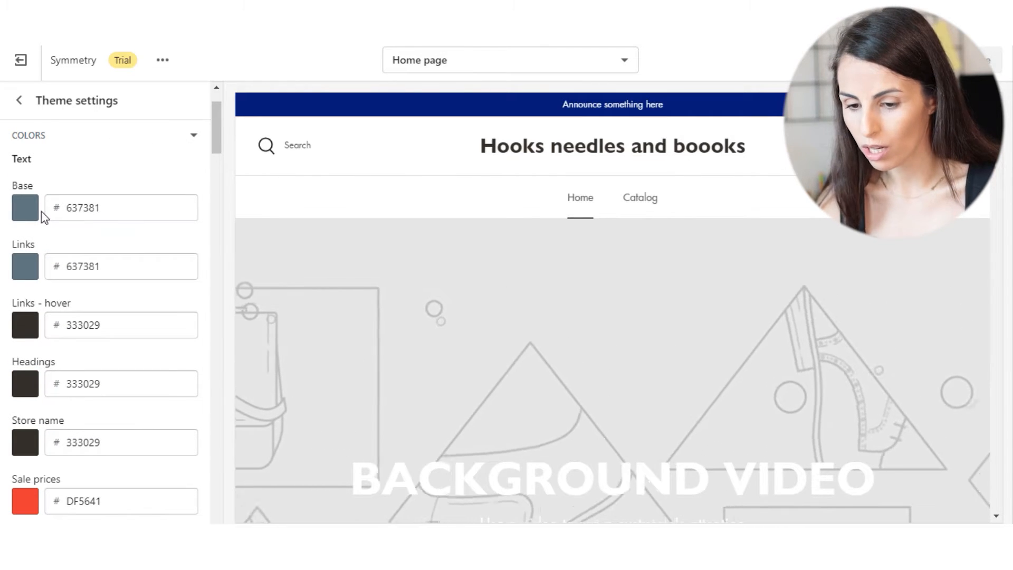
{"action": "left_click", "coordinate": [23, 210]}
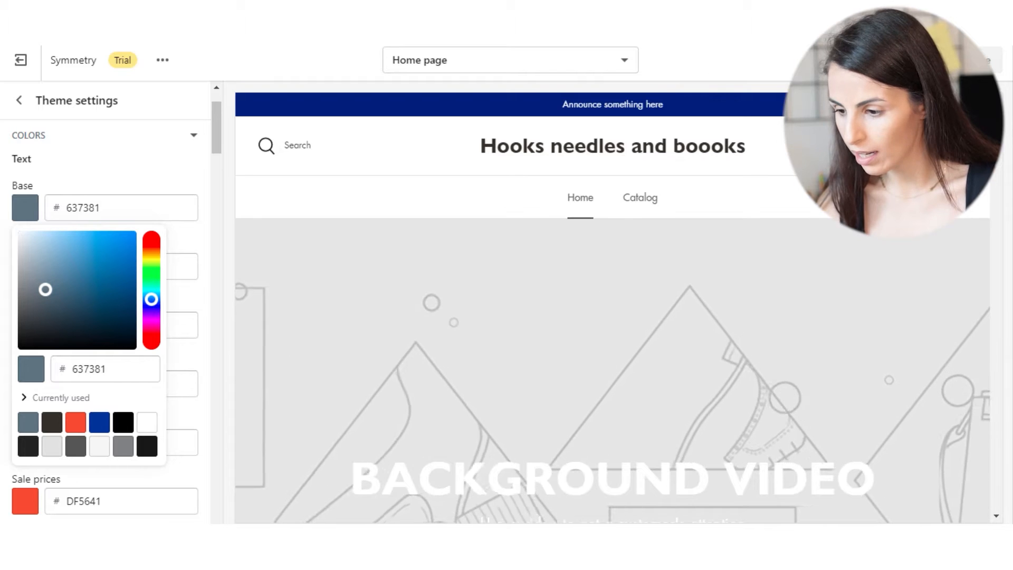
{"action": "left_click_drag", "start_coordinate": [996, 102], "coordinate": [991, 183]}
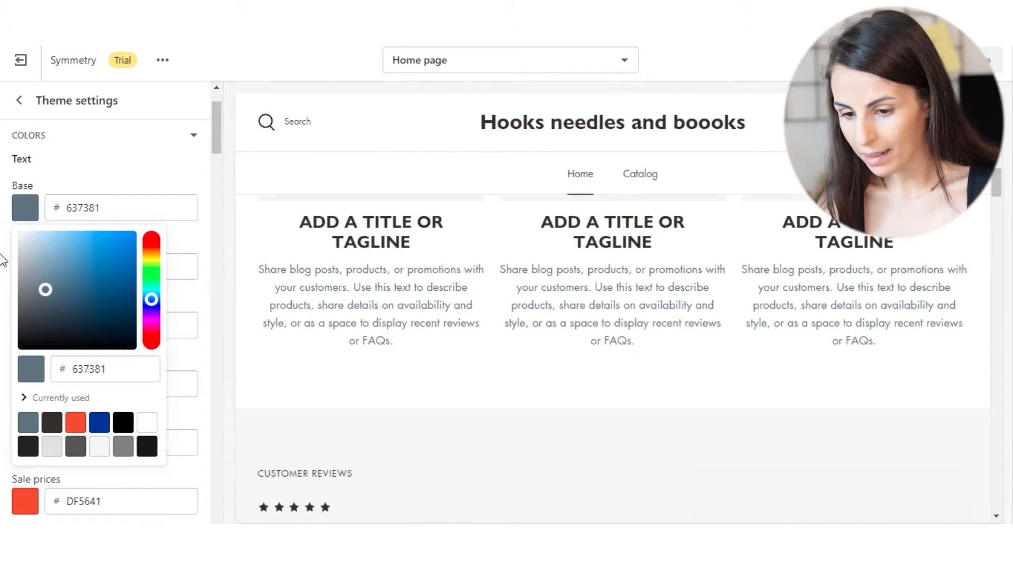
{"action": "left_click_drag", "start_coordinate": [45, 295], "coordinate": [165, 210]}
{"action": "left_click_drag", "start_coordinate": [88, 264], "coordinate": [26, 354]}
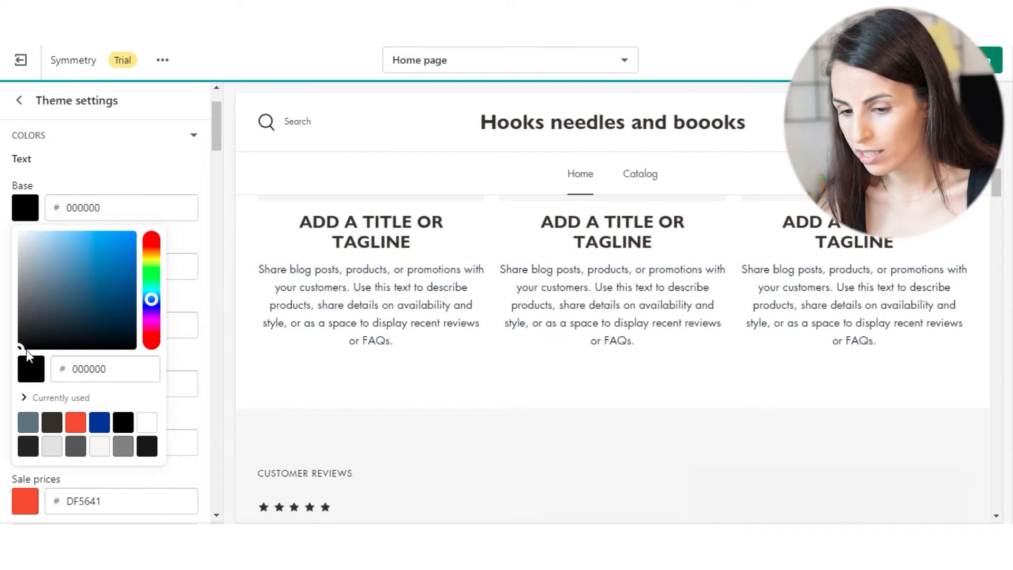
{"action": "left_click", "coordinate": [149, 183]}
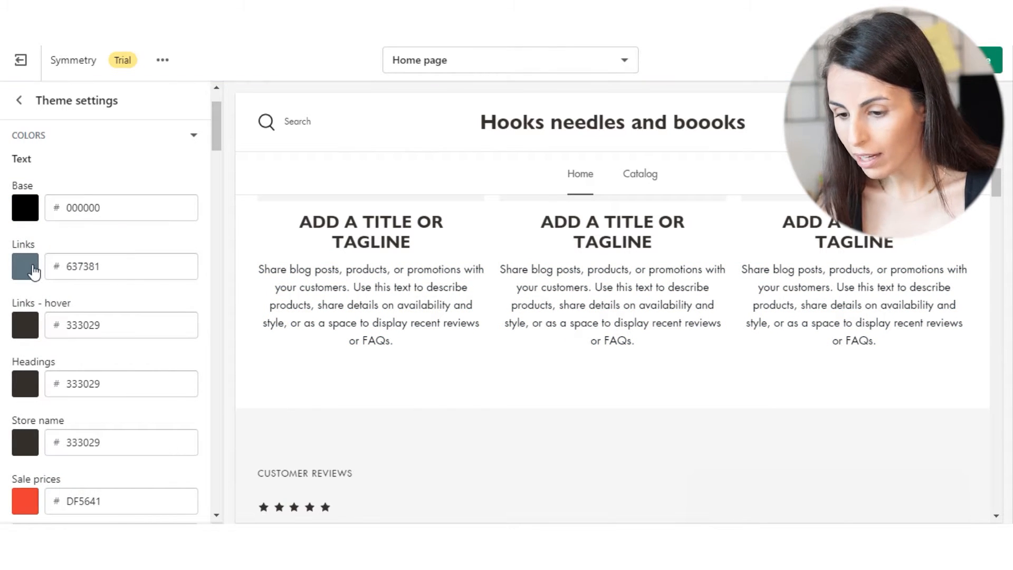
Set the headings text color to the red DF5641 already used in the theme and check the headings in the preview
{"action": "scroll", "coordinate": [422, 375], "scroll_direction": "up", "scroll_amount": 6}
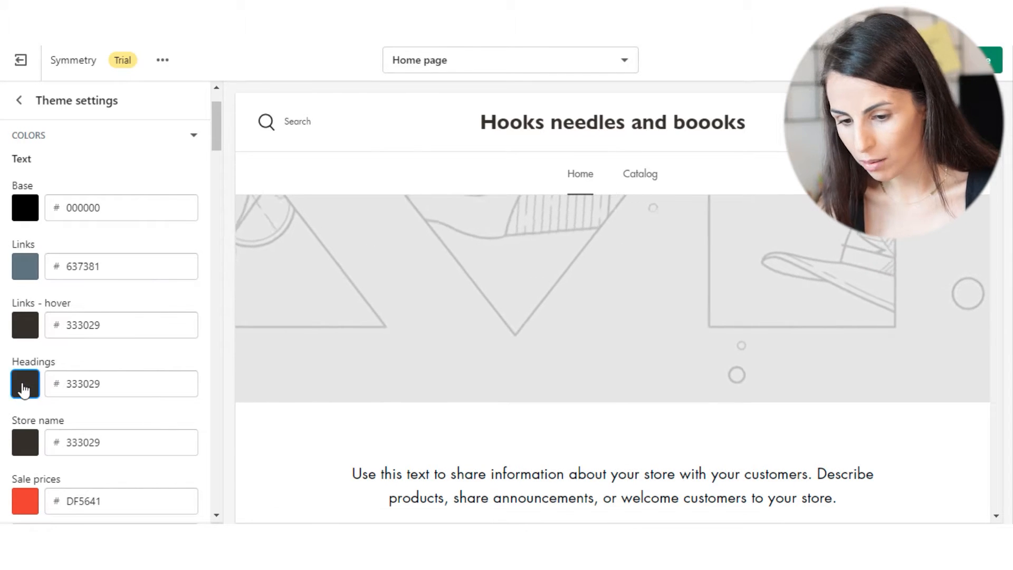
{"action": "left_click", "coordinate": [24, 384]}
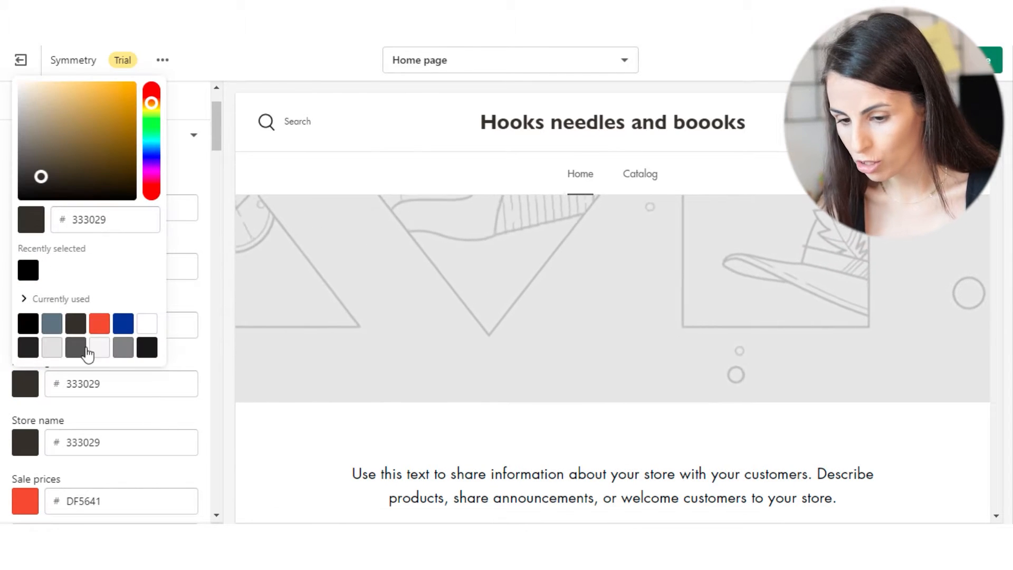
{"action": "left_click", "coordinate": [99, 323]}
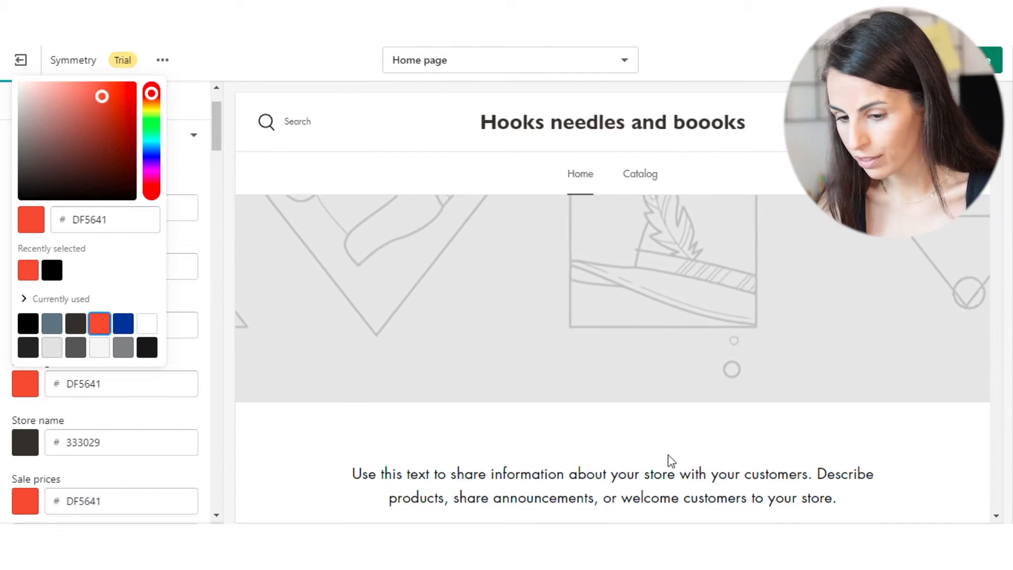
{"action": "scroll", "coordinate": [440, 346], "scroll_direction": "down", "scroll_amount": 3}
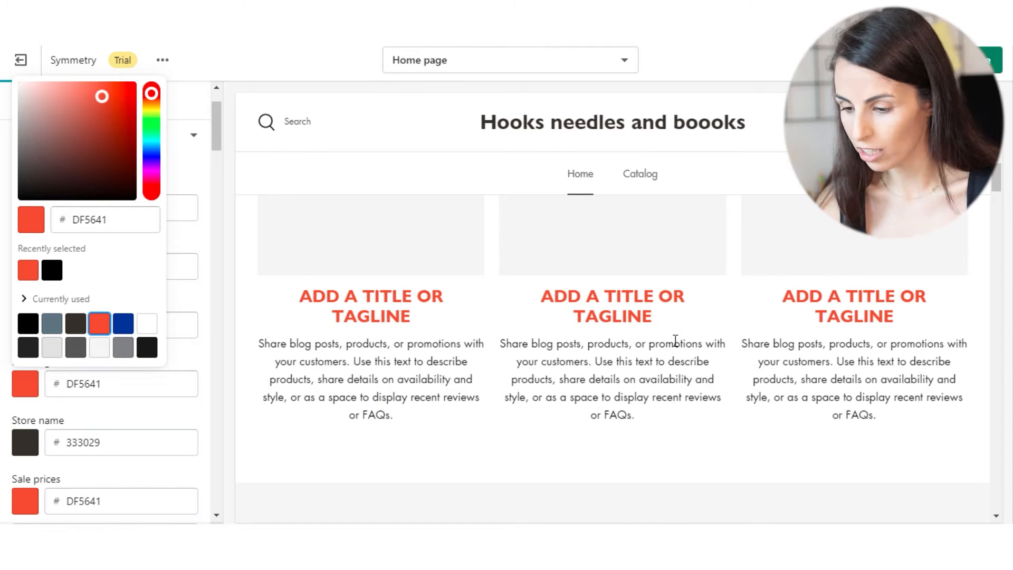
{"action": "left_click", "coordinate": [190, 364]}
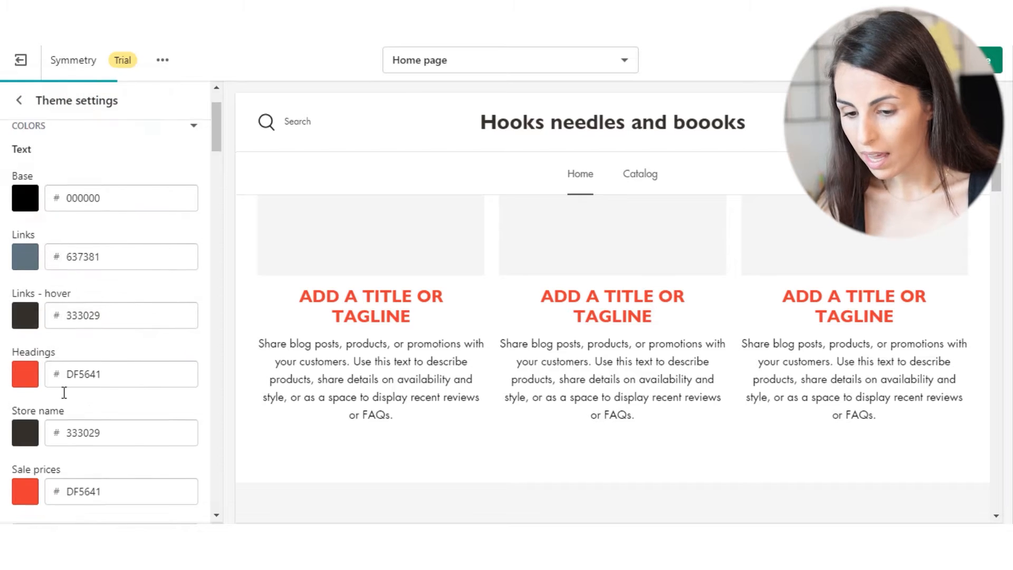
Set the store name color to light green, 99E98F
{"action": "scroll", "coordinate": [53, 343], "scroll_direction": "down", "scroll_amount": 3}
{"action": "left_click", "coordinate": [17, 300]}
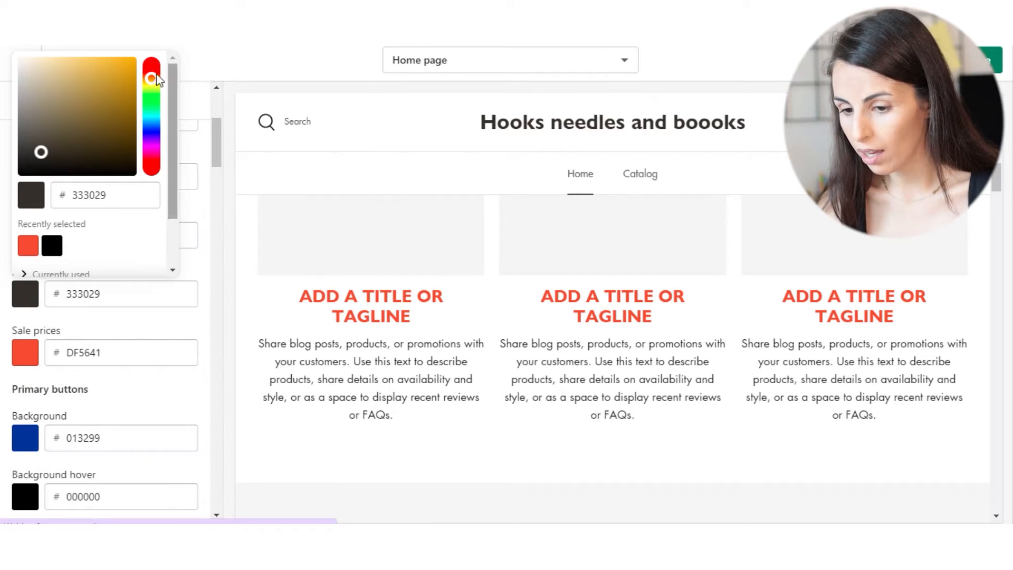
{"action": "left_click", "coordinate": [143, 99]}
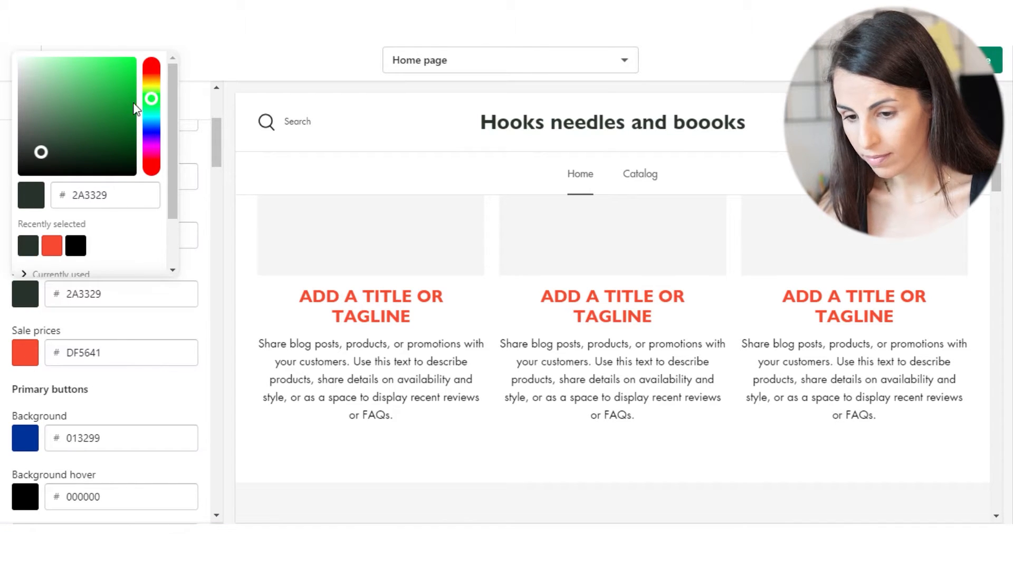
{"action": "left_click_drag", "start_coordinate": [102, 101], "coordinate": [124, 54]}
{"action": "left_click_drag", "start_coordinate": [121, 98], "coordinate": [13, 61]}
{"action": "left_click_drag", "start_coordinate": [100, 111], "coordinate": [63, 67]}
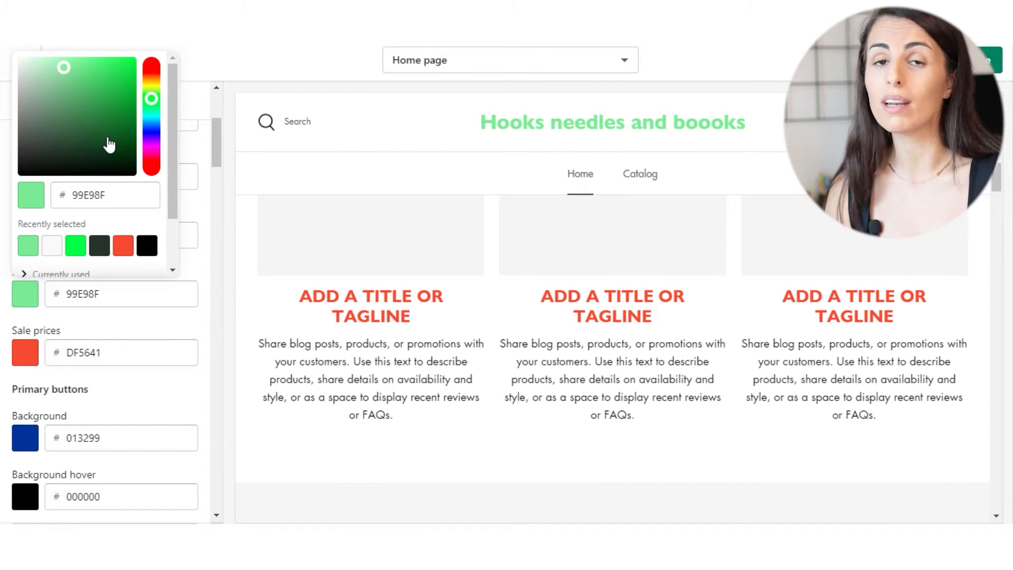
{"action": "left_click", "coordinate": [125, 388]}
Switch the preview to the Default product template and show its Add to cart and Buy it now buttons
{"action": "scroll", "coordinate": [125, 388], "scroll_direction": "down", "scroll_amount": 3}
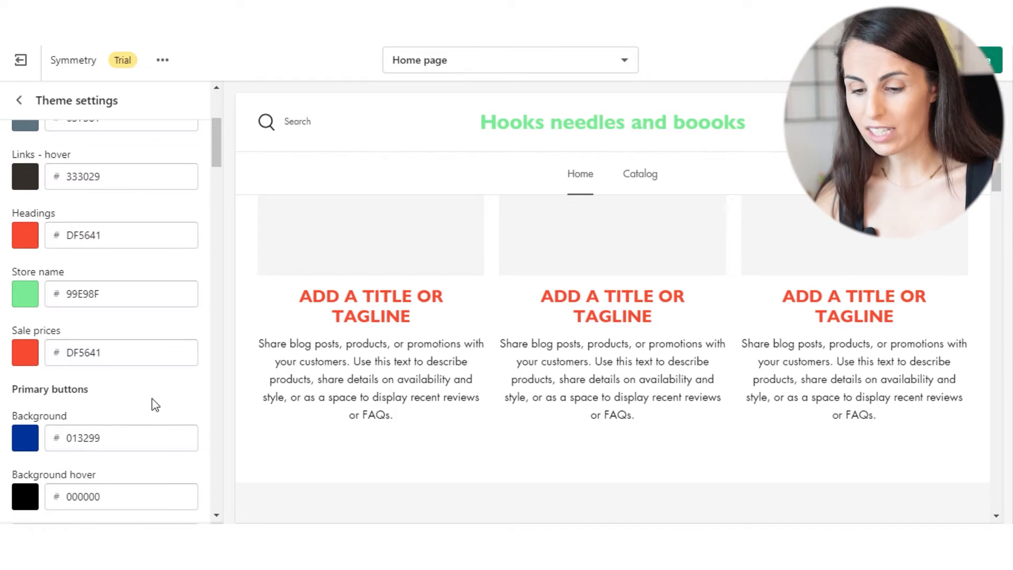
{"action": "scroll", "coordinate": [156, 402], "scroll_direction": "down", "scroll_amount": 3}
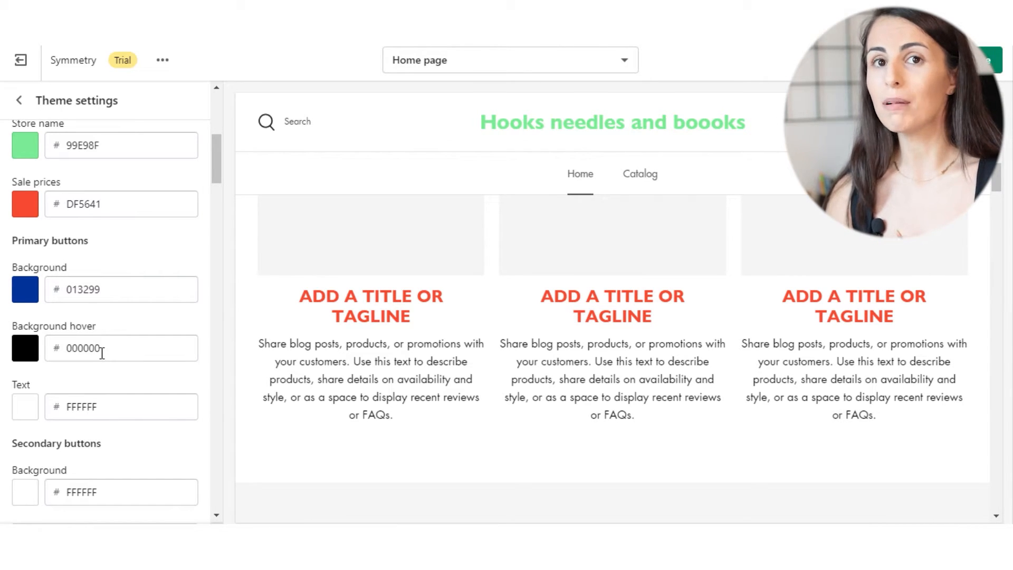
{"action": "left_click", "coordinate": [498, 69]}
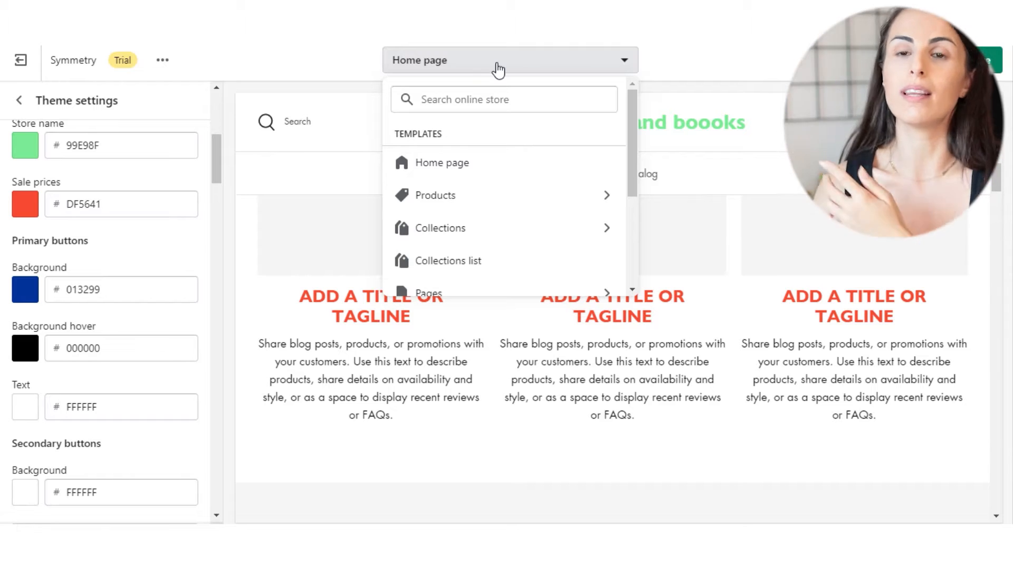
{"action": "scroll", "coordinate": [468, 253], "scroll_direction": "down", "scroll_amount": 3}
{"action": "scroll", "coordinate": [464, 153], "scroll_direction": "up", "scroll_amount": 1}
{"action": "left_click", "coordinate": [467, 125]}
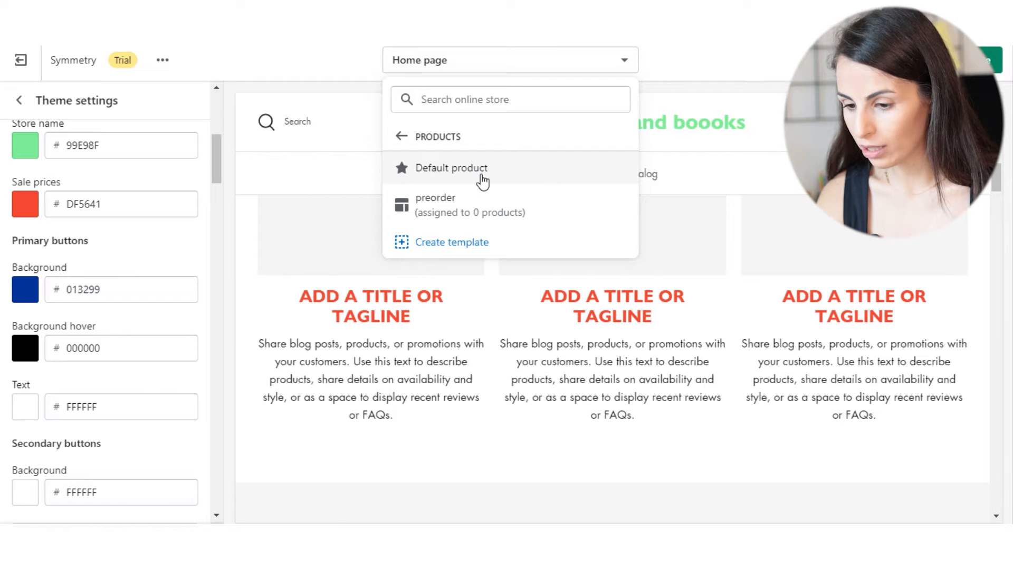
{"action": "left_click", "coordinate": [482, 168]}
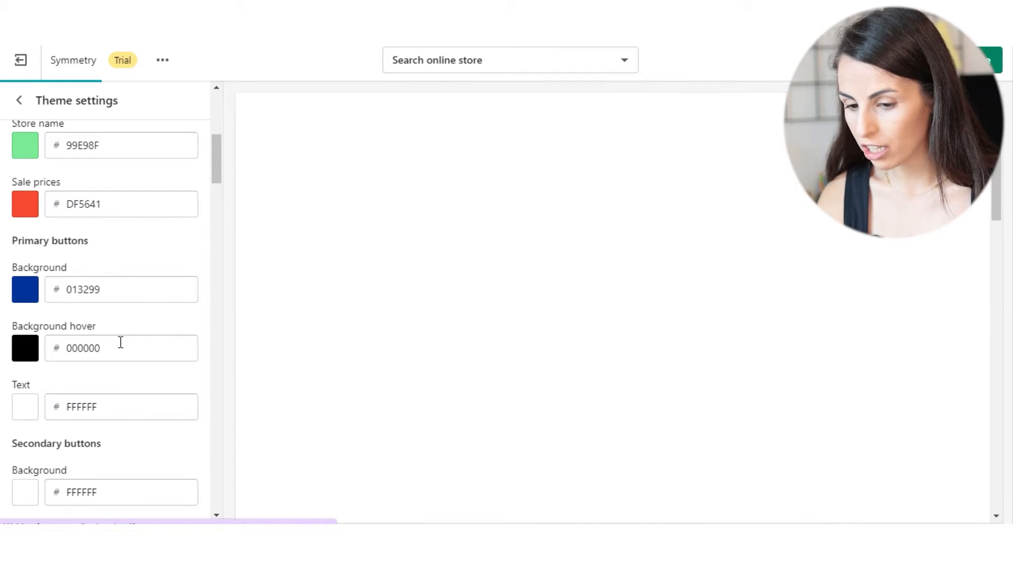
{"action": "scroll", "coordinate": [685, 359], "scroll_direction": "down", "scroll_amount": 10}
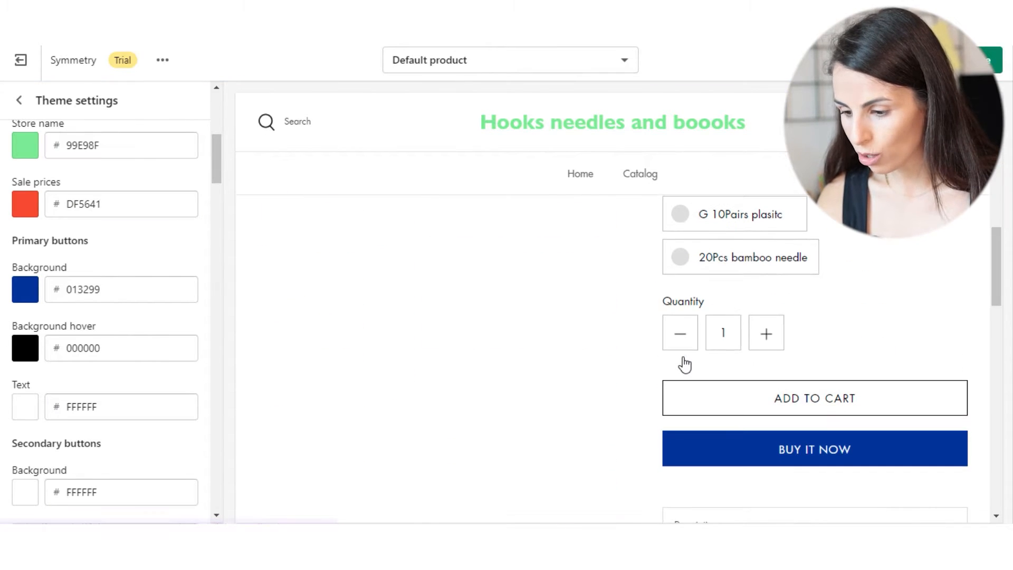
{"action": "scroll", "coordinate": [683, 364], "scroll_direction": "down", "scroll_amount": 3}
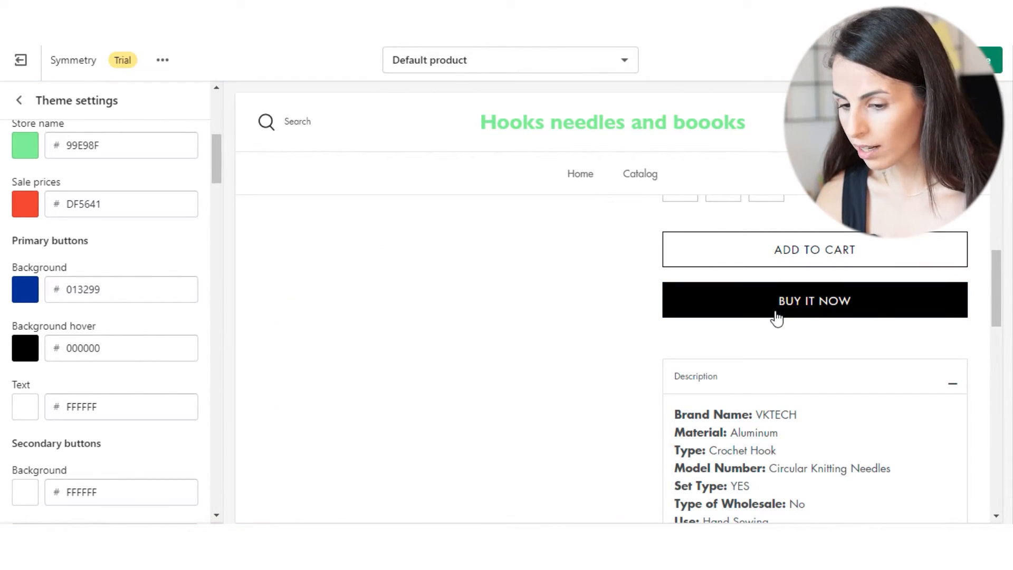
Set the primary buttons' background color to the recently selected red, DF5641
{"action": "left_click", "coordinate": [24, 299]}
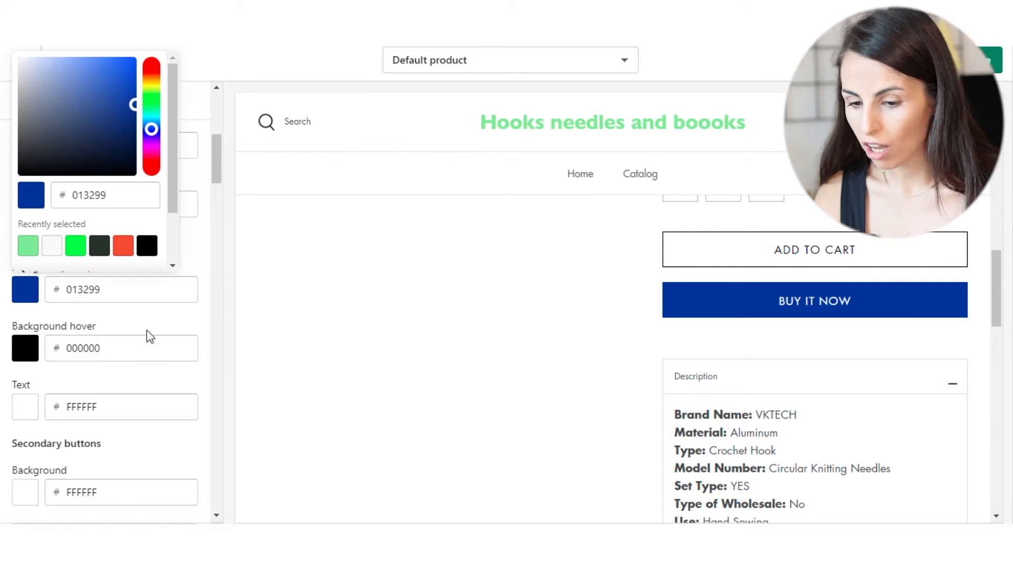
{"action": "left_click", "coordinate": [124, 246]}
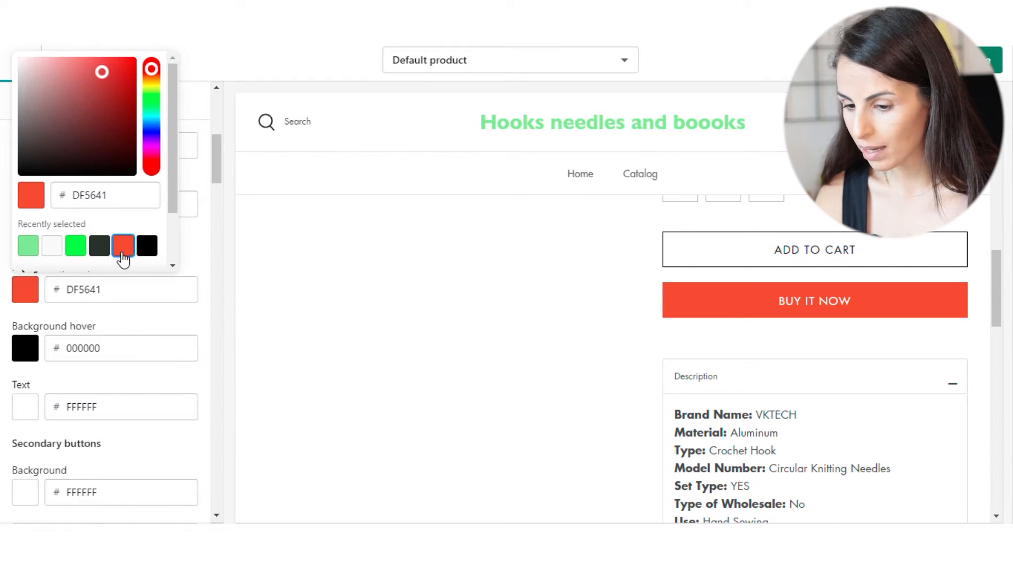
{"action": "left_click", "coordinate": [593, 339]}
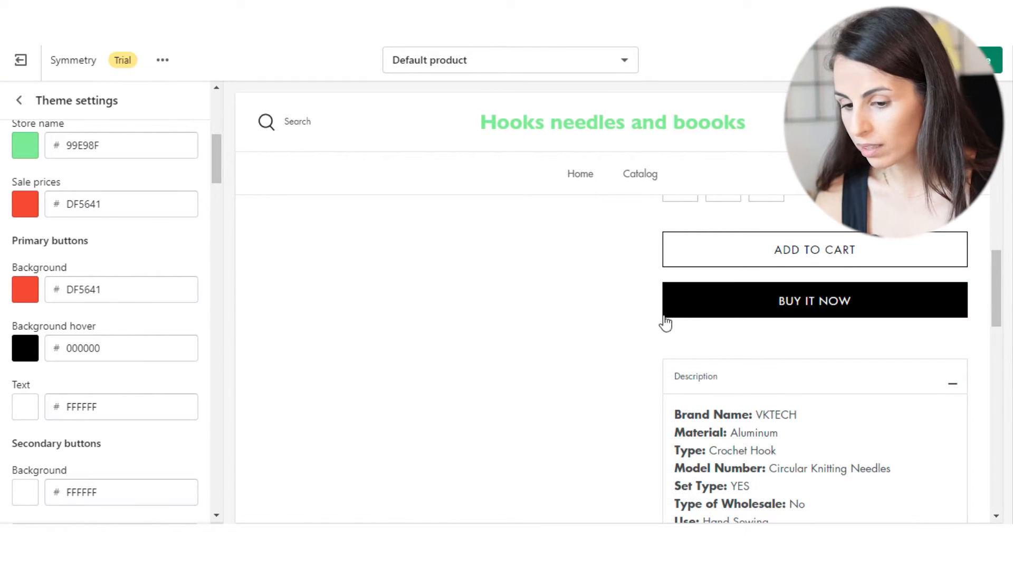
Set the primary buttons' background hover color to the blue 013299 already used in the theme
{"action": "left_click", "coordinate": [26, 350]}
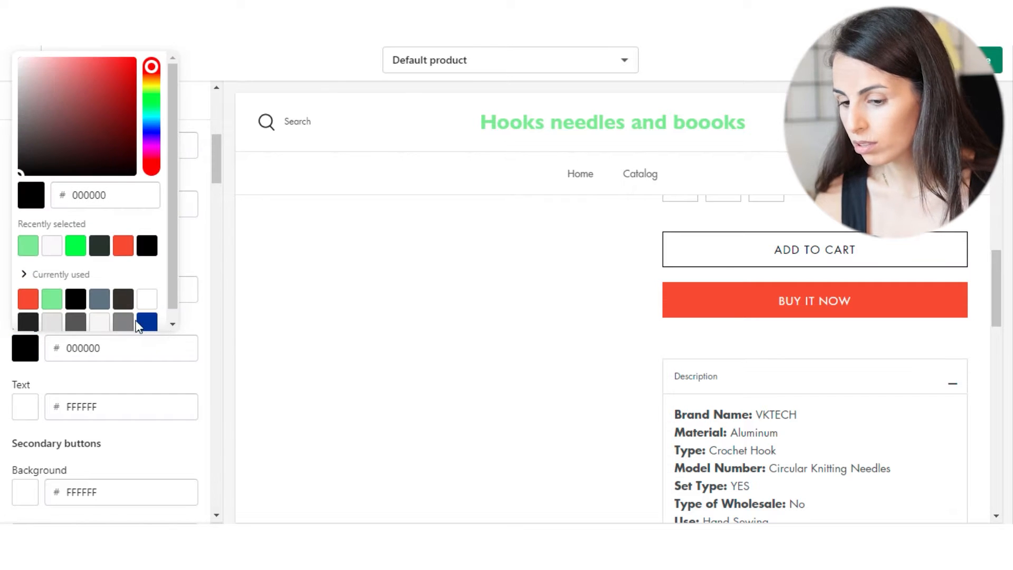
{"action": "left_click", "coordinate": [415, 412]}
{"action": "left_click", "coordinate": [24, 361]}
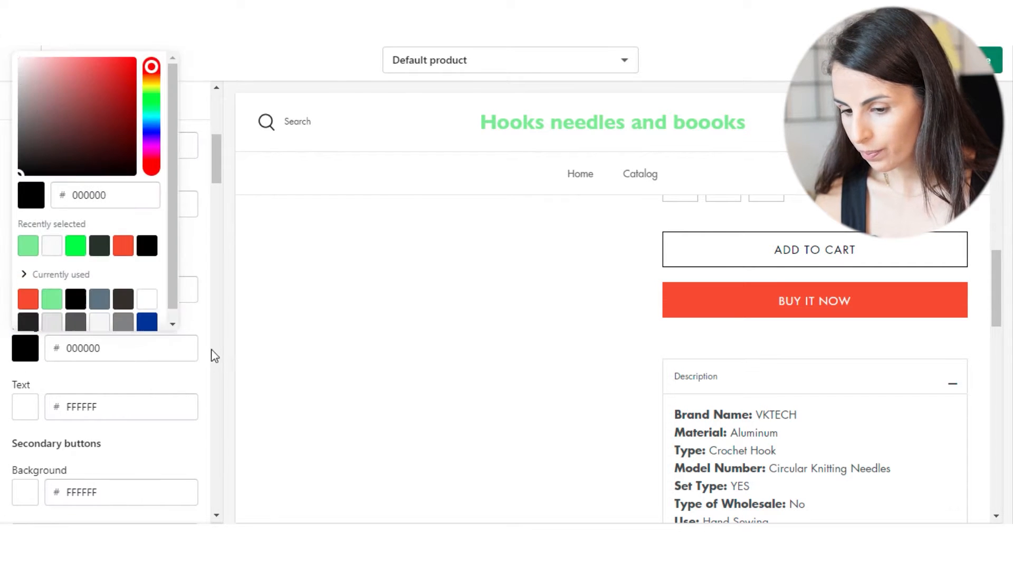
{"action": "left_click", "coordinate": [146, 330]}
{"action": "left_click", "coordinate": [635, 328]}
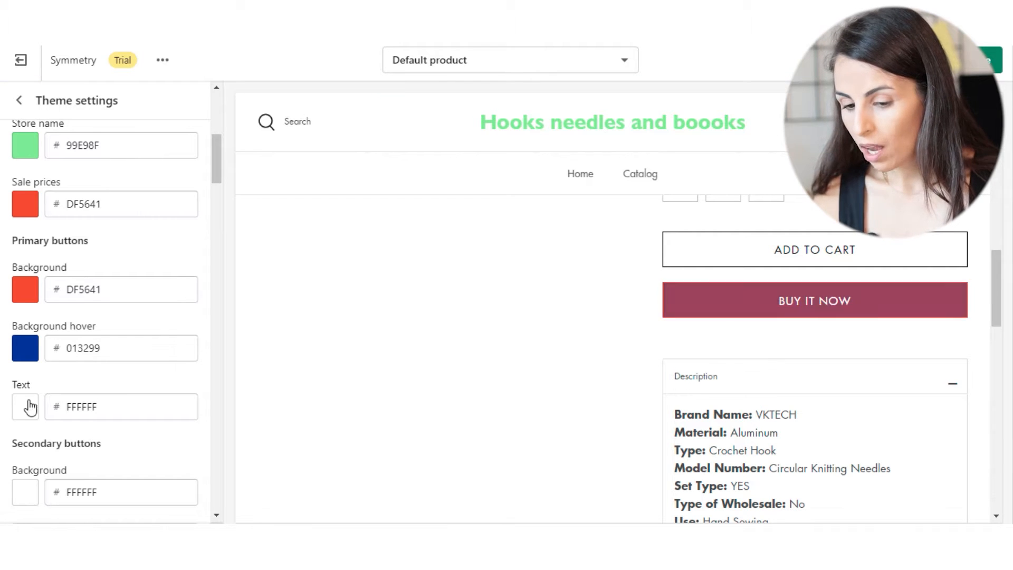
Set the primary buttons' text color to black, 000000, and check it on the product page's Buy it now button
{"action": "scroll", "coordinate": [18, 380], "scroll_direction": "down", "scroll_amount": 2}
{"action": "left_click", "coordinate": [22, 334]}
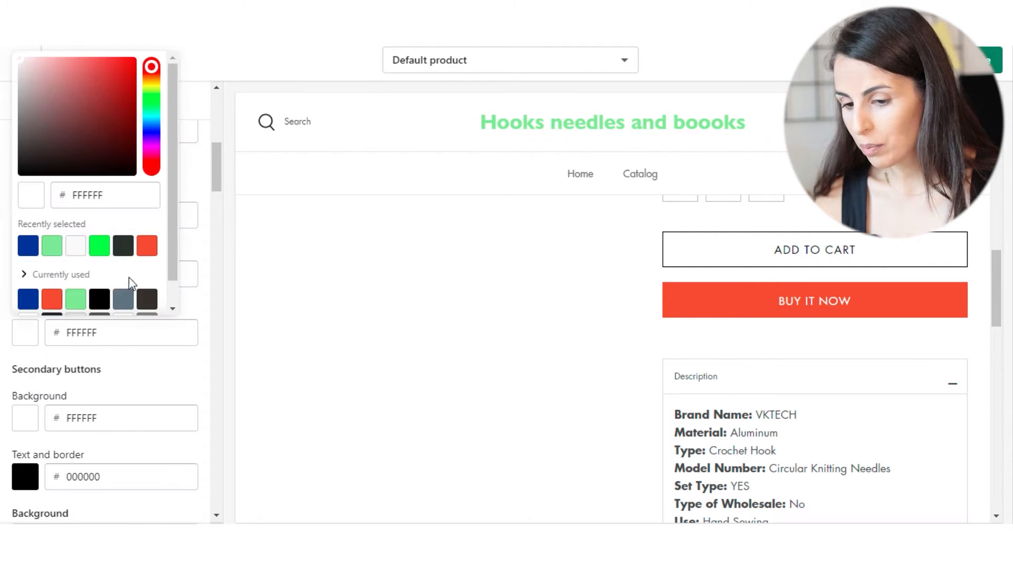
{"action": "left_click", "coordinate": [410, 325]}
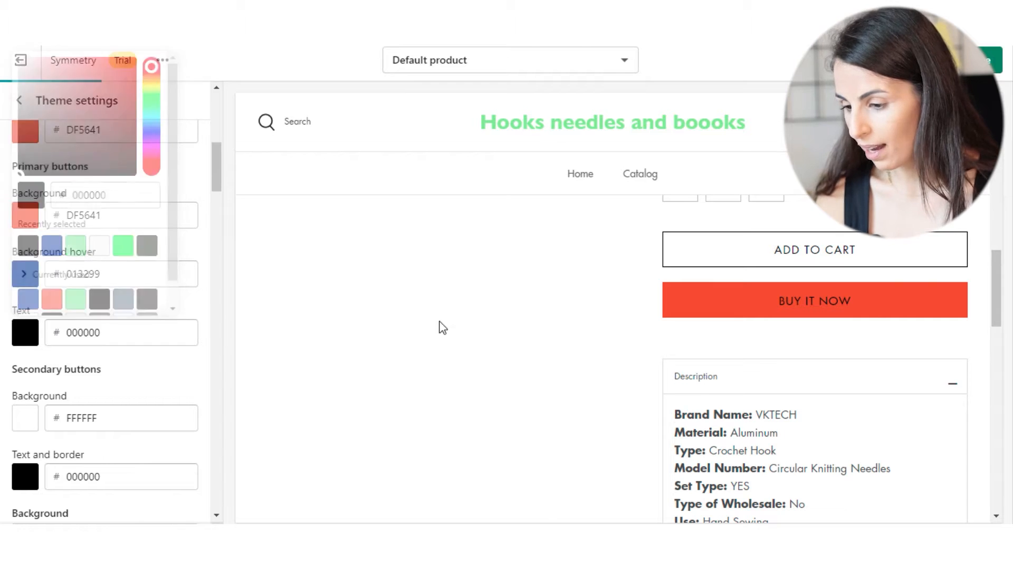
{"action": "scroll", "coordinate": [449, 483], "scroll_direction": "up", "scroll_amount": 2}
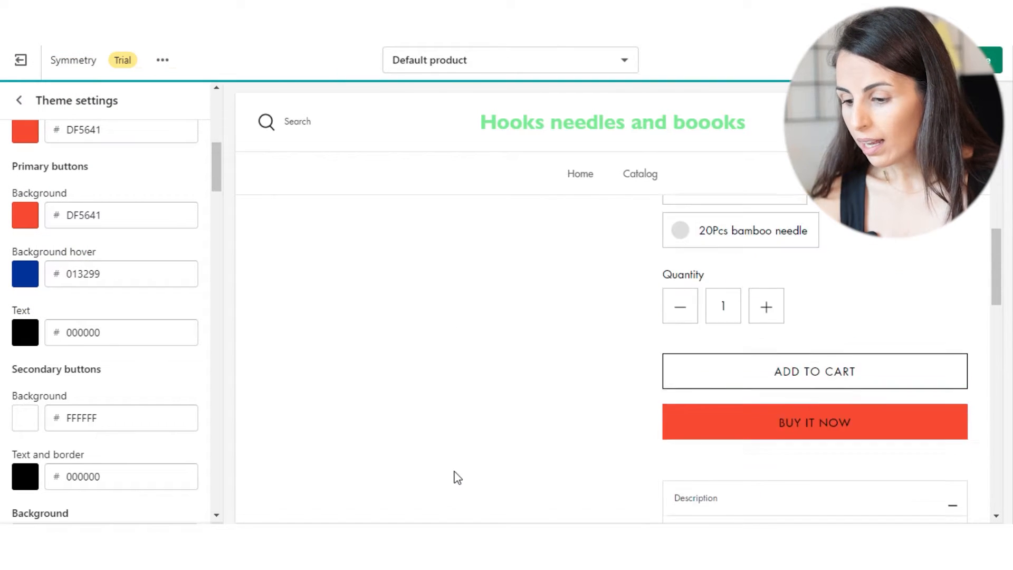
{"action": "scroll", "coordinate": [717, 417], "scroll_direction": "down", "scroll_amount": 1}
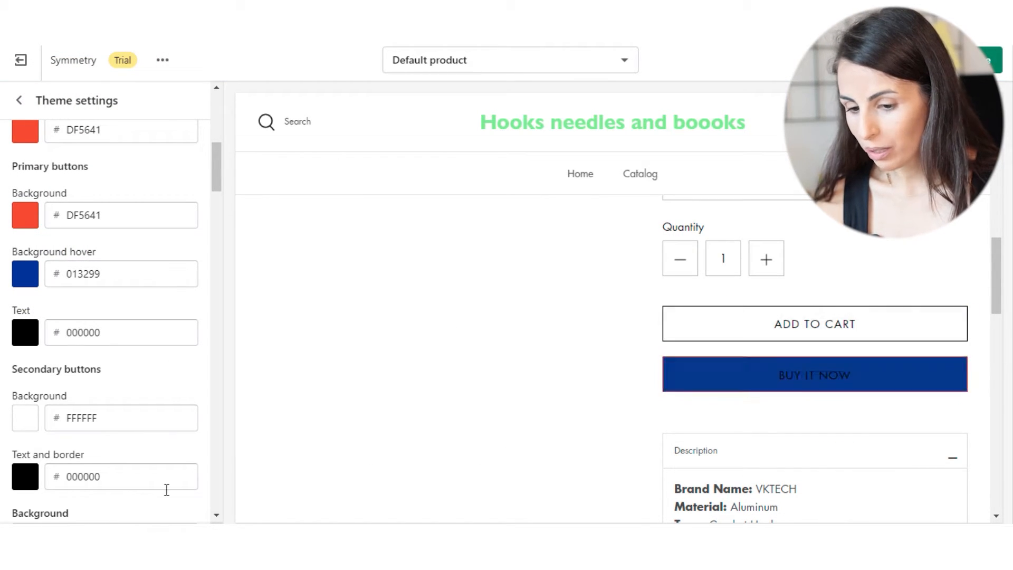
{"action": "scroll", "coordinate": [767, 310], "scroll_direction": "down", "scroll_amount": 3}
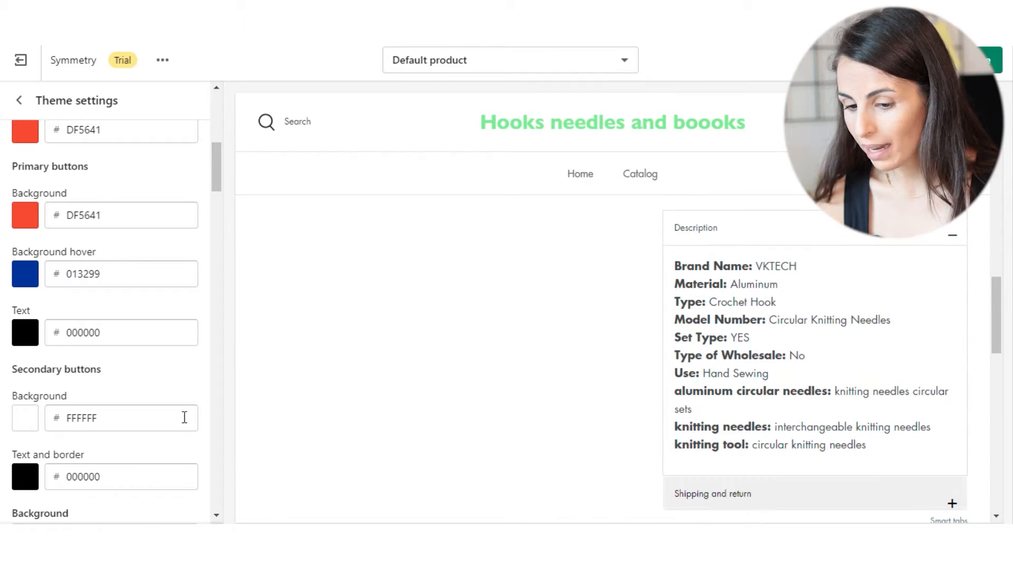
{"action": "scroll", "coordinate": [790, 274], "scroll_direction": "up", "scroll_amount": 2}
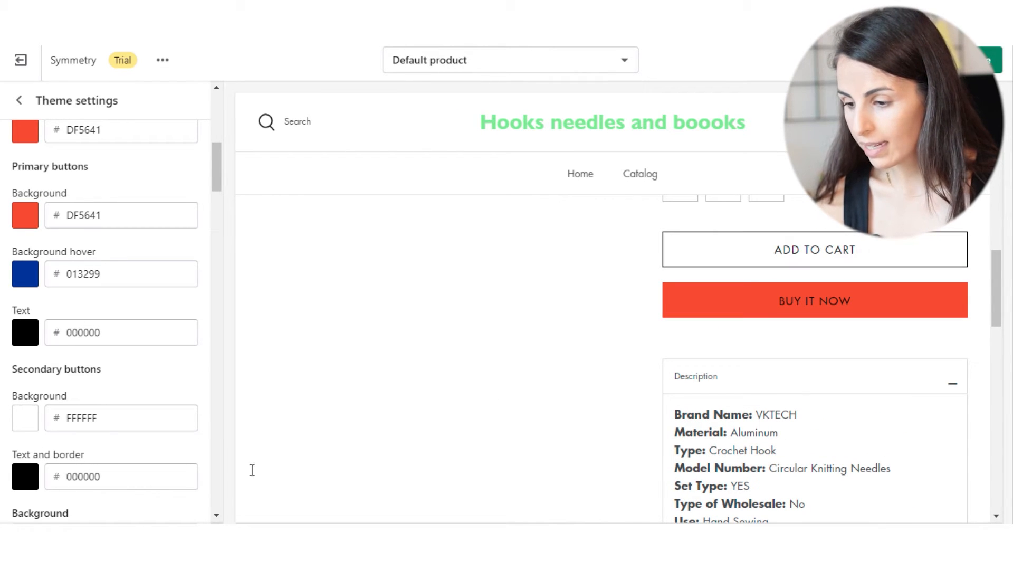
Set the secondary buttons' background to the recently selected light green, 99E98F
{"action": "scroll", "coordinate": [214, 187], "scroll_direction": "down", "scroll_amount": 3}
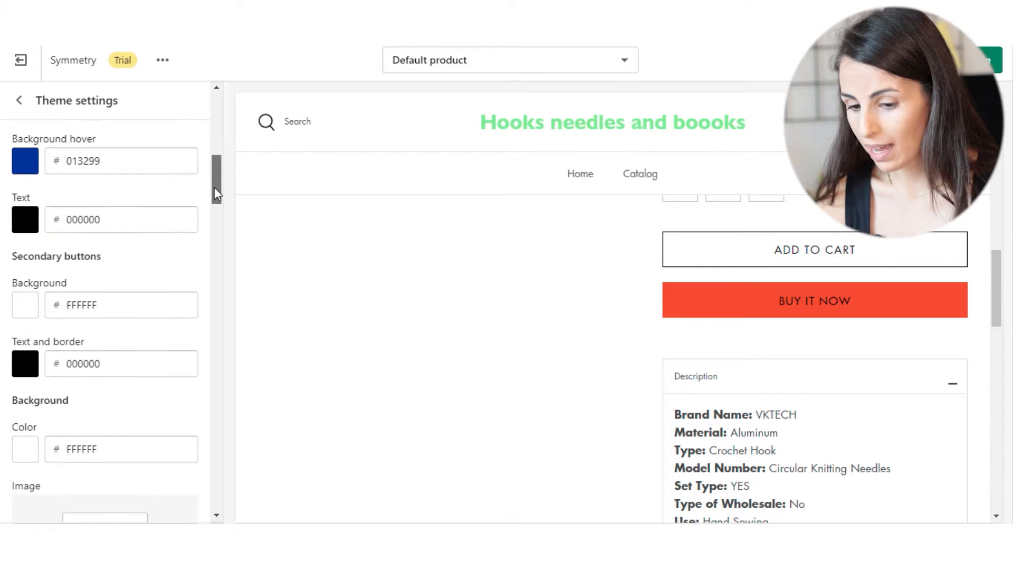
{"action": "left_click", "coordinate": [83, 289]}
{"action": "left_click", "coordinate": [24, 291]}
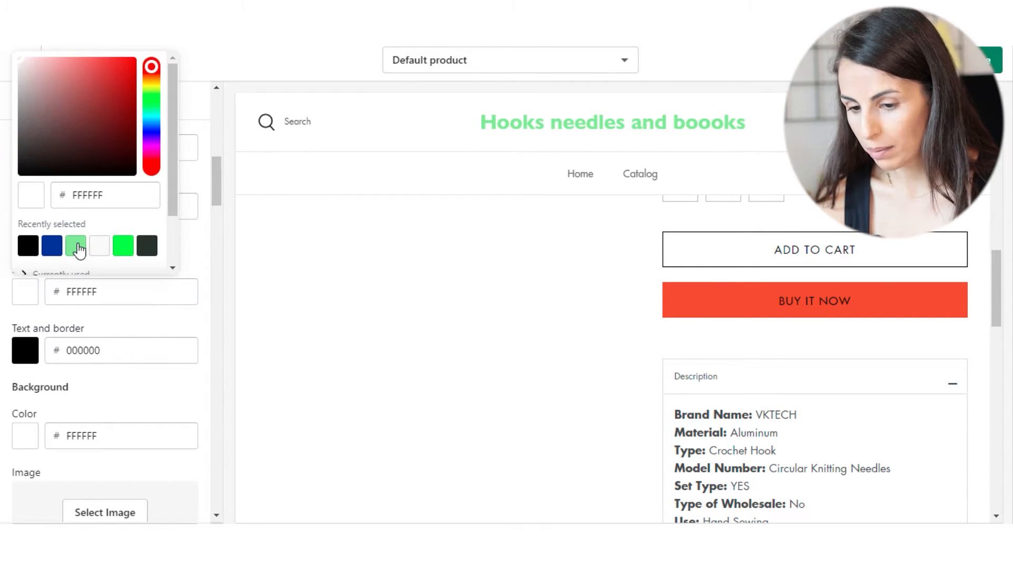
{"action": "left_click", "coordinate": [78, 248]}
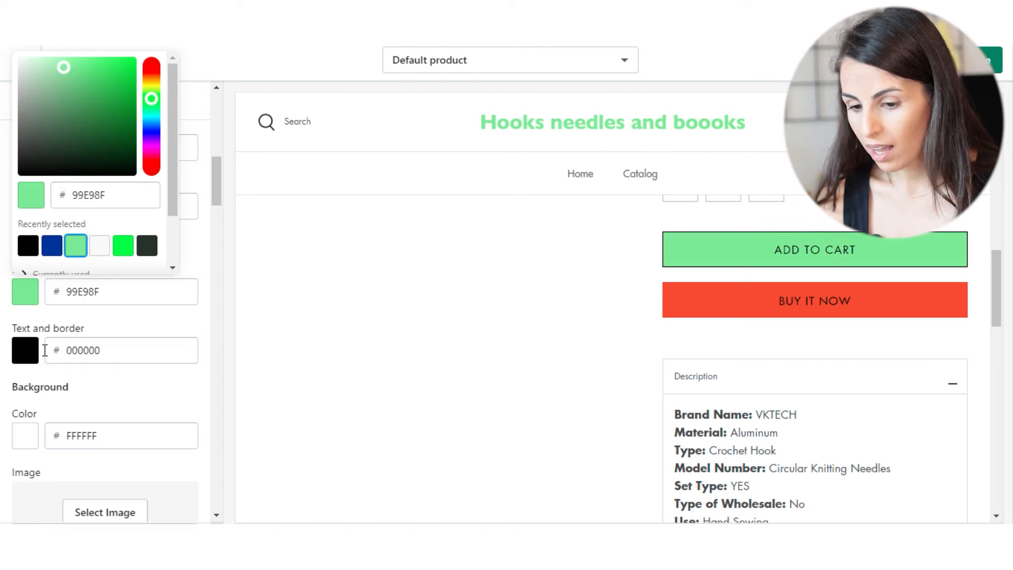
Try the blue 013299 for the secondary buttons' text and border, and return it to black, 000000
{"action": "left_click", "coordinate": [23, 359]}
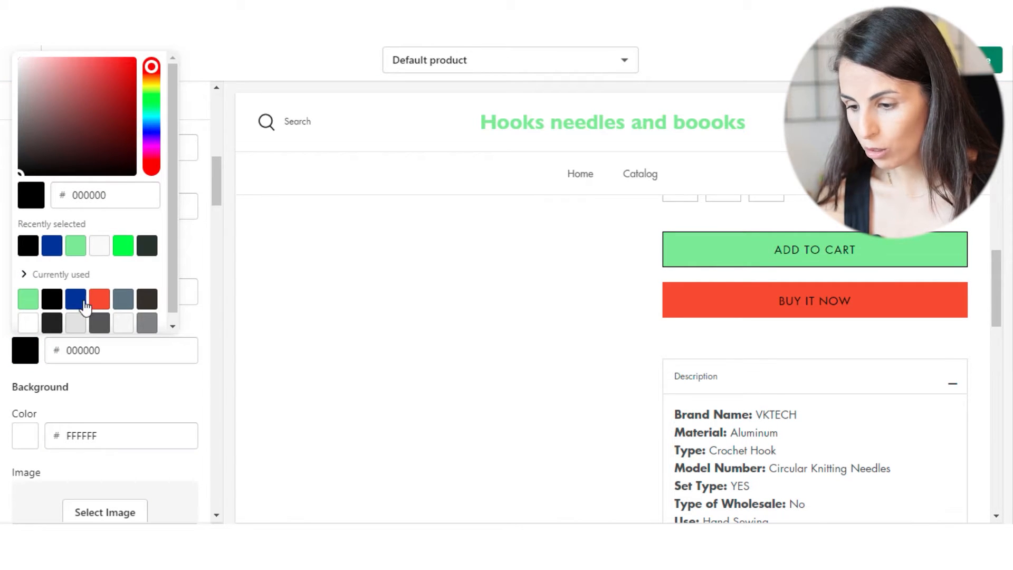
{"action": "left_click", "coordinate": [77, 300]}
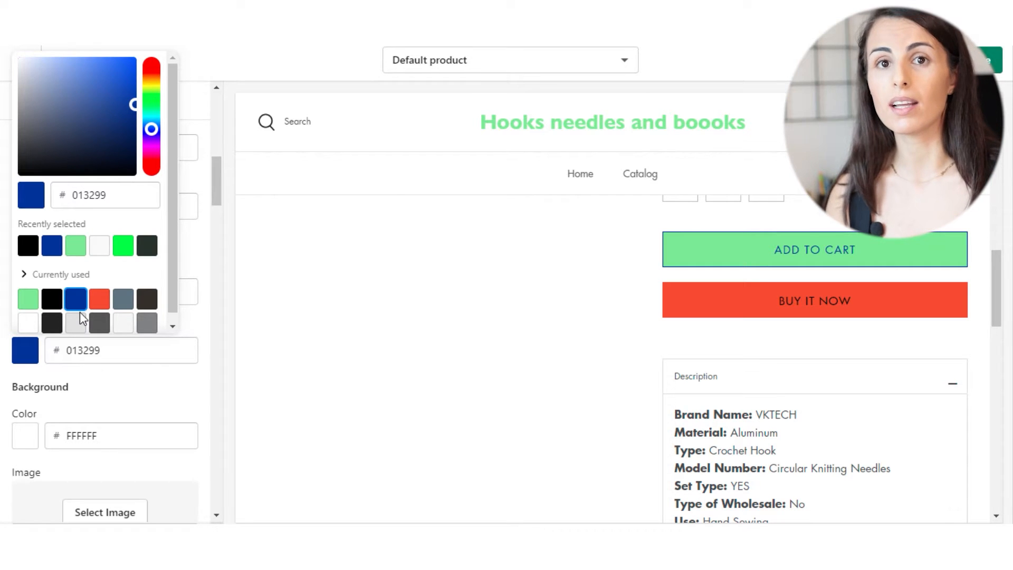
{"action": "left_click", "coordinate": [52, 299]}
{"action": "left_click", "coordinate": [267, 381]}
Set the secondary buttons' background to the recently selected off-white, F9F9F9
{"action": "left_click", "coordinate": [25, 291]}
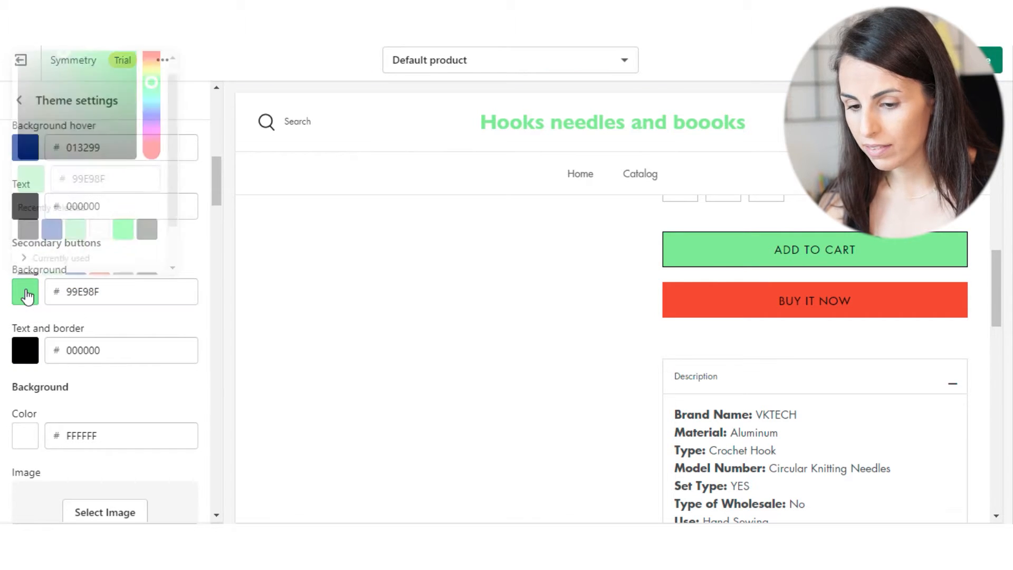
{"action": "left_click", "coordinate": [101, 246]}
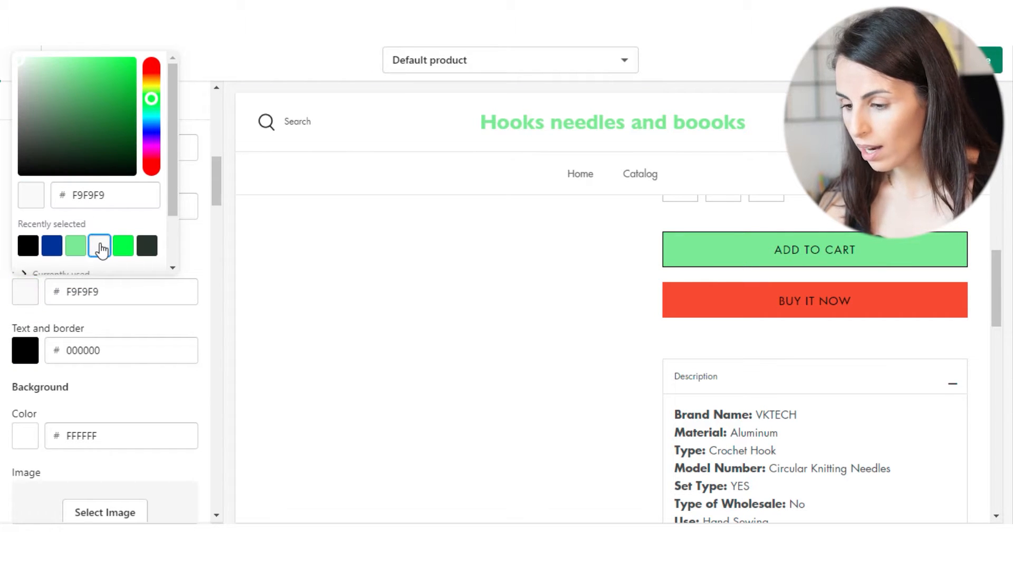
{"action": "left_click", "coordinate": [196, 336]}
Try pure red, FF0000, as the store's general background color and check it in the preview
{"action": "scroll", "coordinate": [134, 254], "scroll_direction": "down", "scroll_amount": 5}
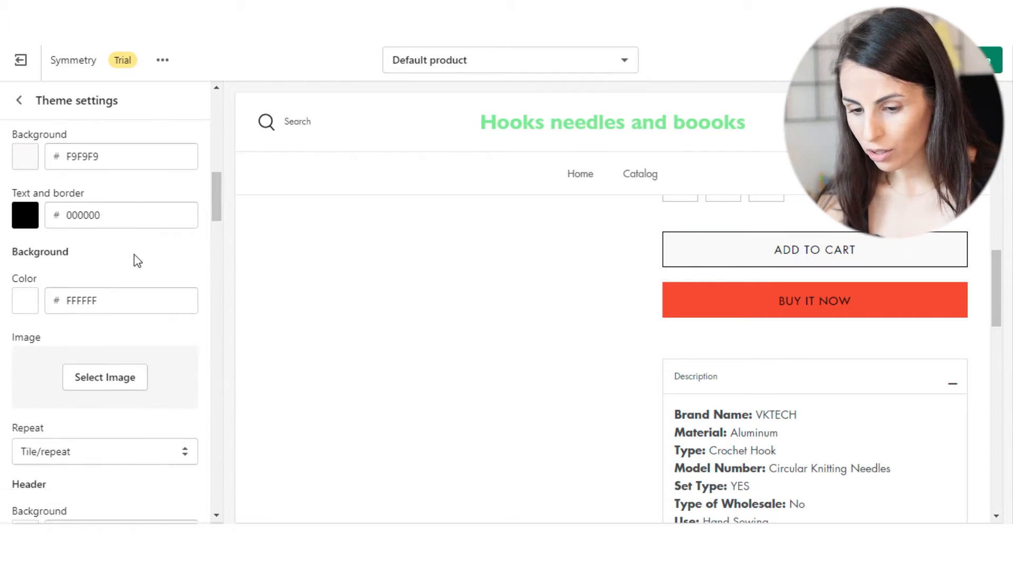
{"action": "left_click", "coordinate": [25, 217]}
{"action": "left_click_drag", "start_coordinate": [77, 283], "coordinate": [142, 220]}
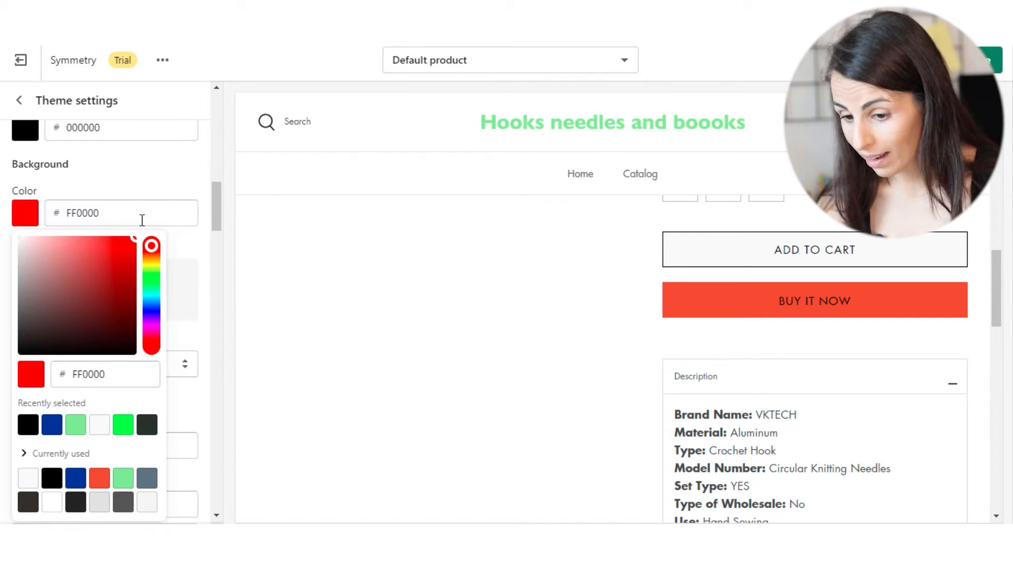
{"action": "left_click", "coordinate": [146, 223]}
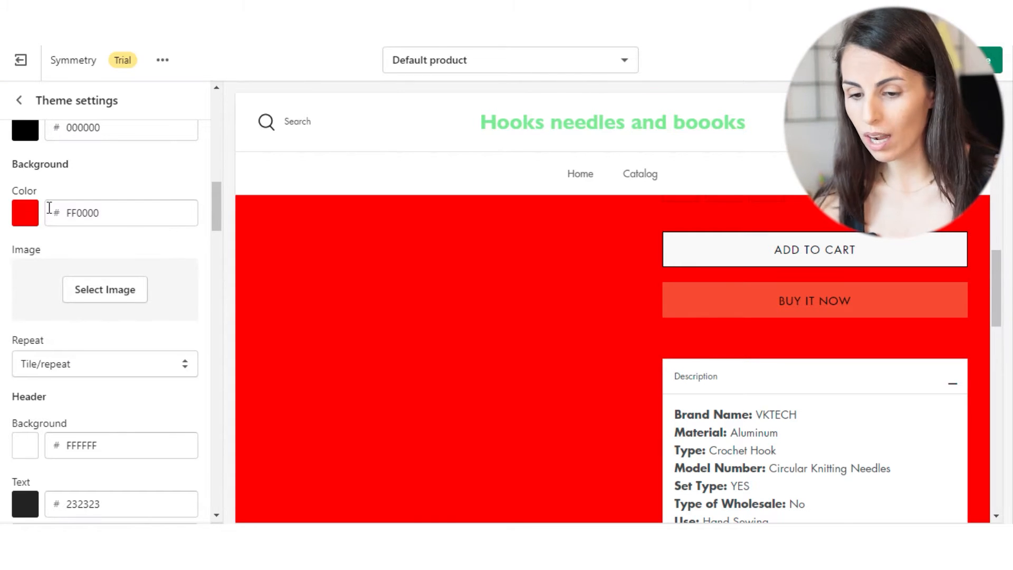
Set the store's general background color back to white, FFFFFF
{"action": "left_click", "coordinate": [27, 217]}
{"action": "left_click_drag", "start_coordinate": [40, 234], "coordinate": [9, 219]}
{"action": "left_click", "coordinate": [142, 204]}
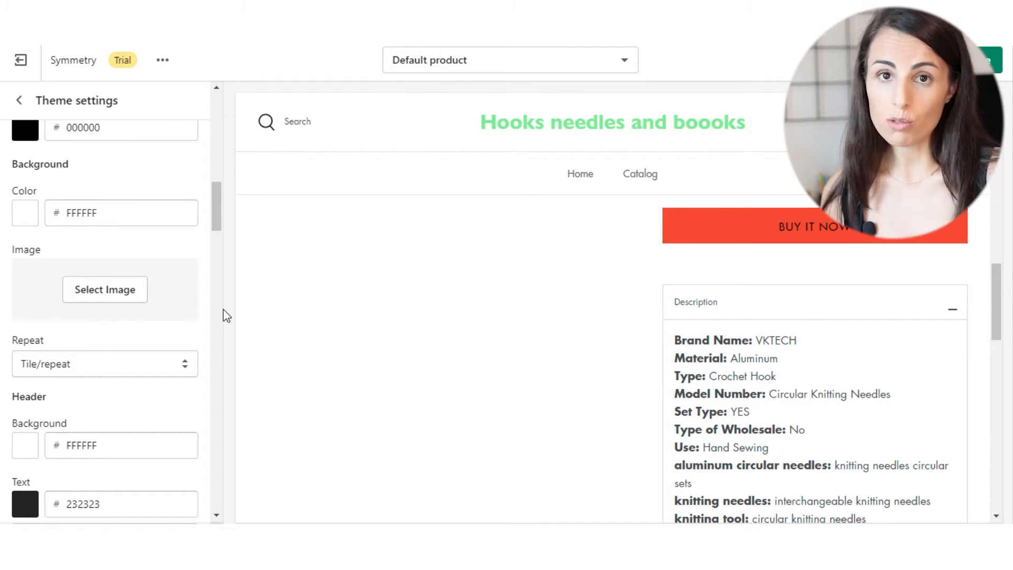
Review the remaining color settings, including the header, main menu, store messages, image overlays, product overlay labels and product price labels
{"action": "scroll", "coordinate": [95, 401], "scroll_direction": "up", "scroll_amount": 3}
{"action": "scroll", "coordinate": [96, 390], "scroll_direction": "down", "scroll_amount": 6}
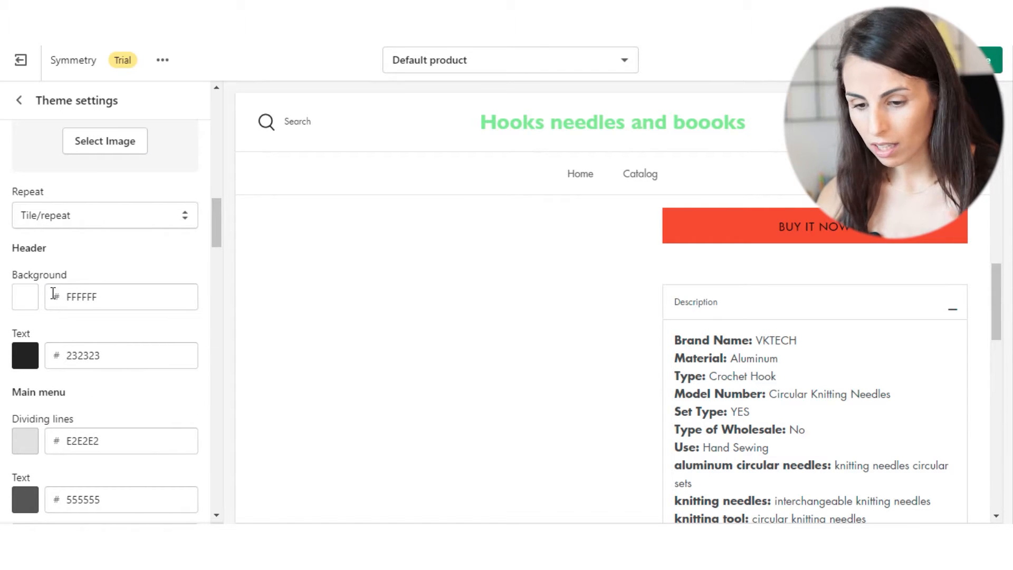
{"action": "scroll", "coordinate": [59, 328], "scroll_direction": "down", "scroll_amount": 3}
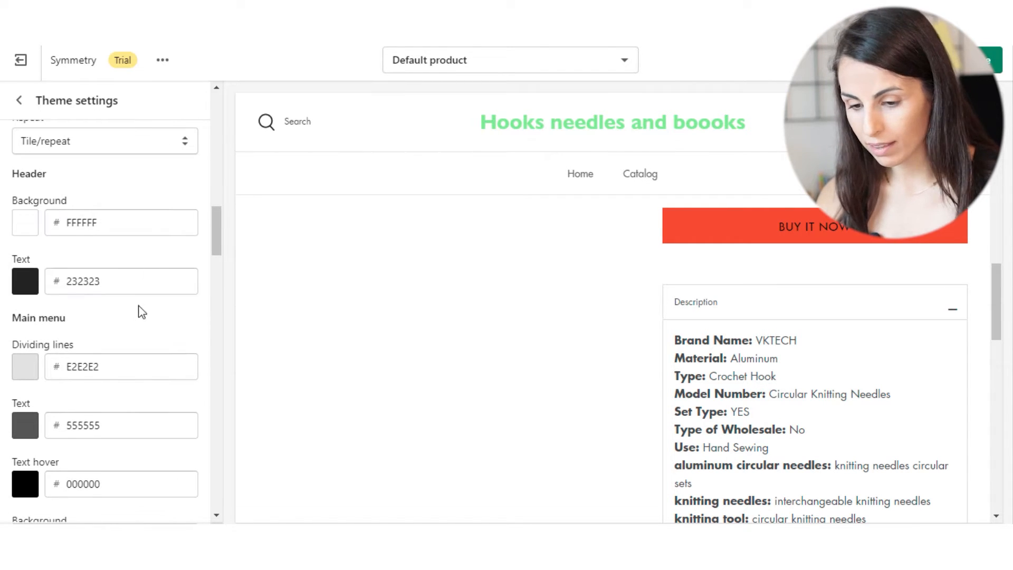
{"action": "scroll", "coordinate": [121, 343], "scroll_direction": "down", "scroll_amount": 1}
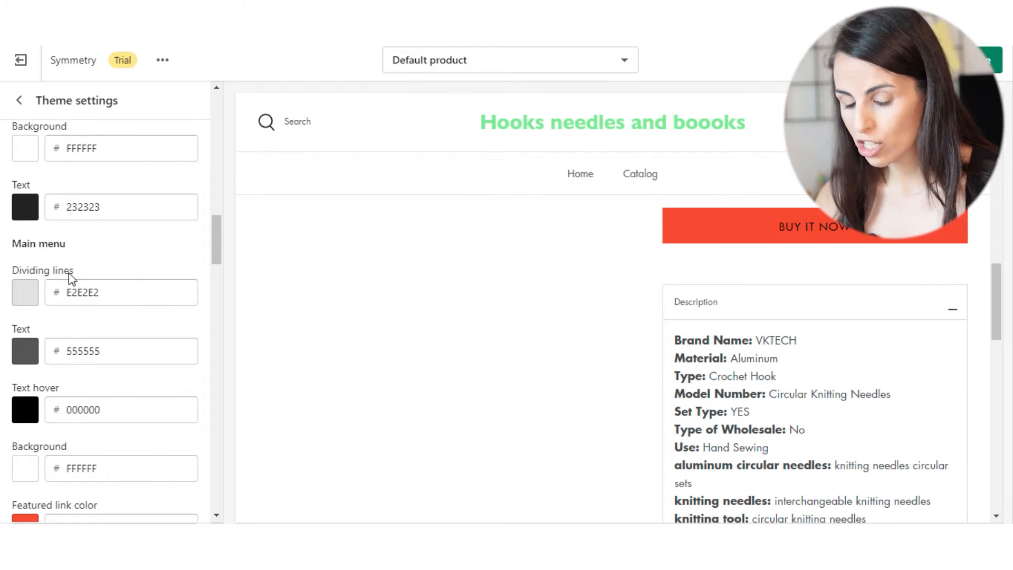
{"action": "scroll", "coordinate": [87, 409], "scroll_direction": "down", "scroll_amount": 3}
{"action": "scroll", "coordinate": [103, 410], "scroll_direction": "down", "scroll_amount": 3}
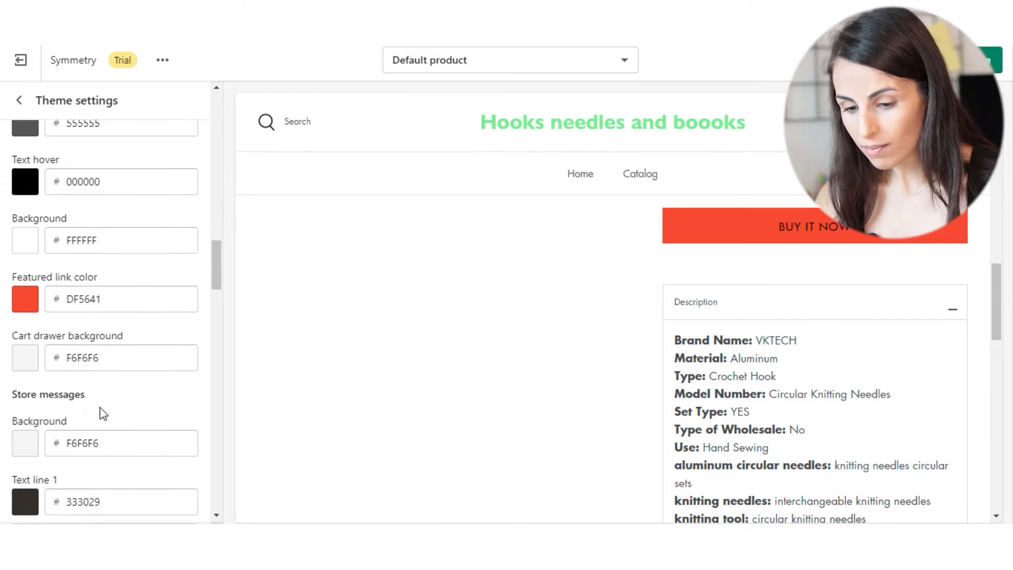
{"action": "scroll", "coordinate": [108, 405], "scroll_direction": "down", "scroll_amount": 3}
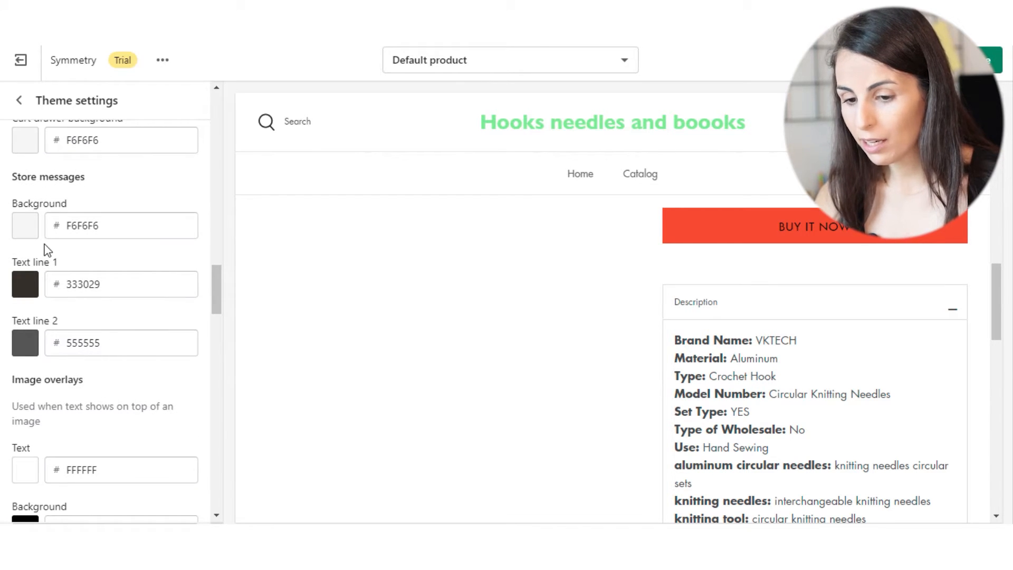
{"action": "scroll", "coordinate": [63, 258], "scroll_direction": "up", "scroll_amount": 1}
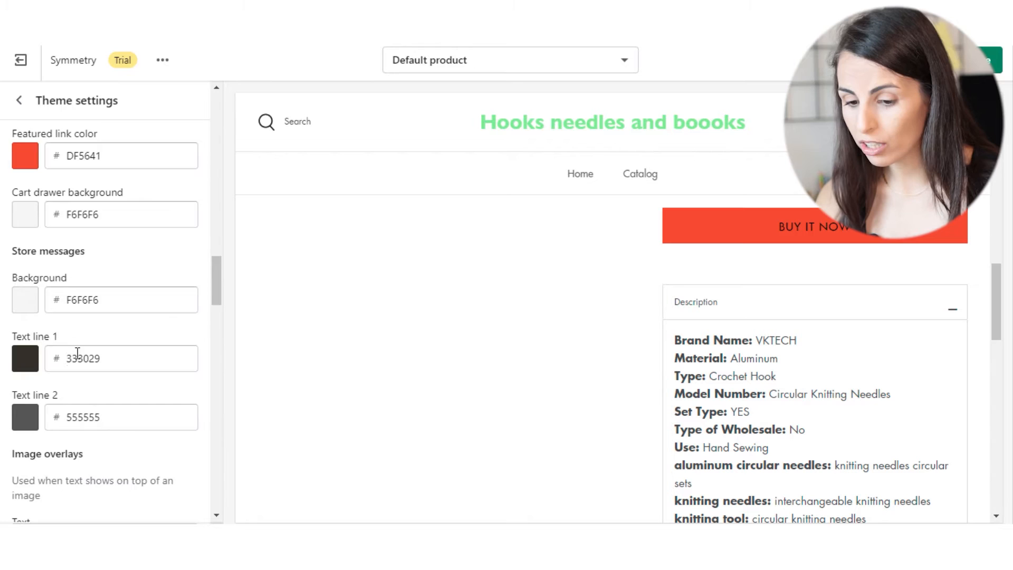
{"action": "scroll", "coordinate": [76, 352], "scroll_direction": "down", "scroll_amount": 3}
{"action": "scroll", "coordinate": [76, 349], "scroll_direction": "down", "scroll_amount": 3}
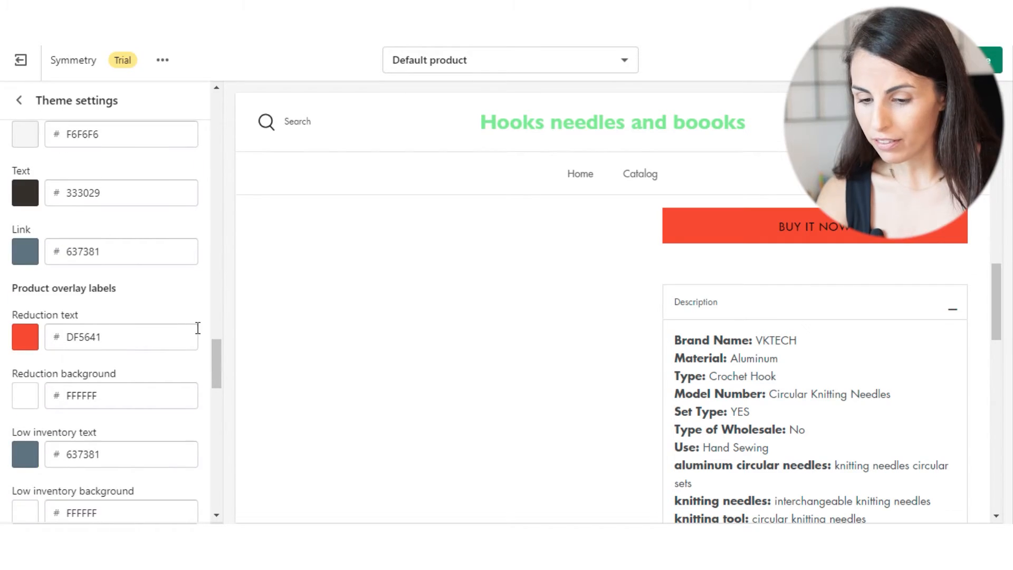
{"action": "scroll", "coordinate": [198, 327], "scroll_direction": "down", "scroll_amount": 4}
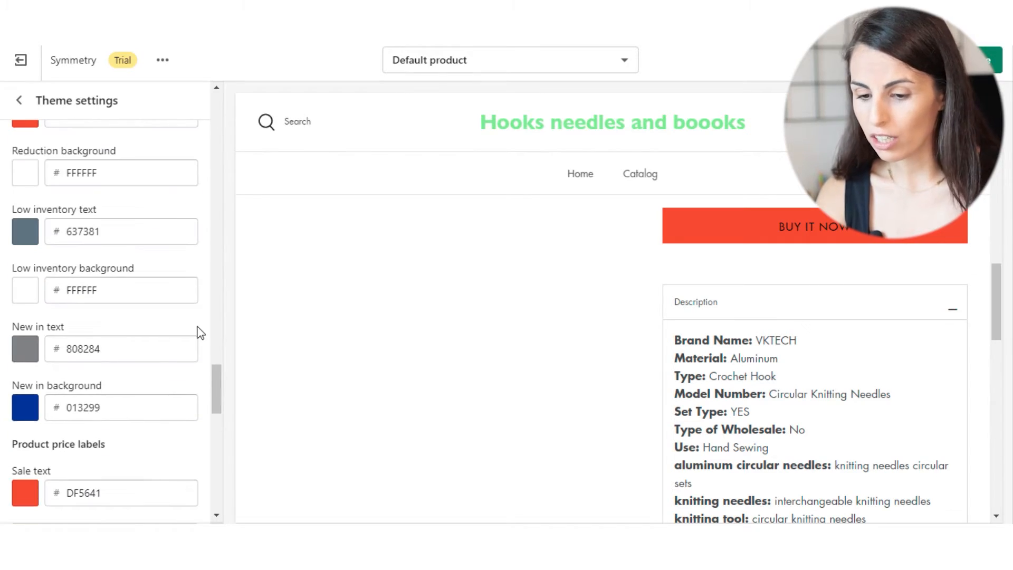
{"action": "scroll", "coordinate": [130, 296], "scroll_direction": "down", "scroll_amount": 14}
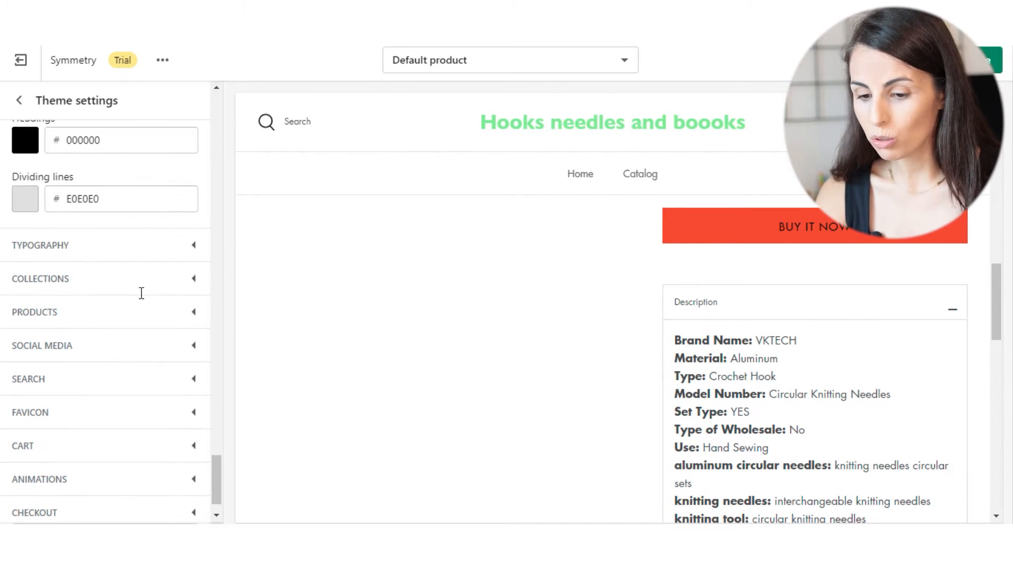
Open the theme's typography settings and change the headings font to Alegreya in Extra Bold
{"action": "left_click", "coordinate": [143, 255]}
{"action": "scroll", "coordinate": [142, 264], "scroll_direction": "up", "scroll_amount": 8}
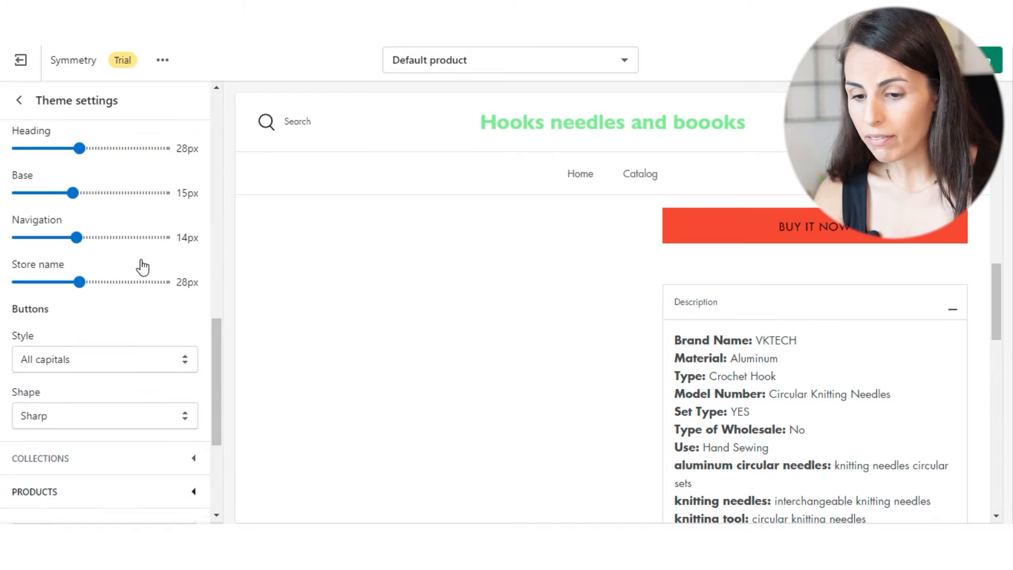
{"action": "scroll", "coordinate": [190, 346], "scroll_direction": "up", "scroll_amount": 10}
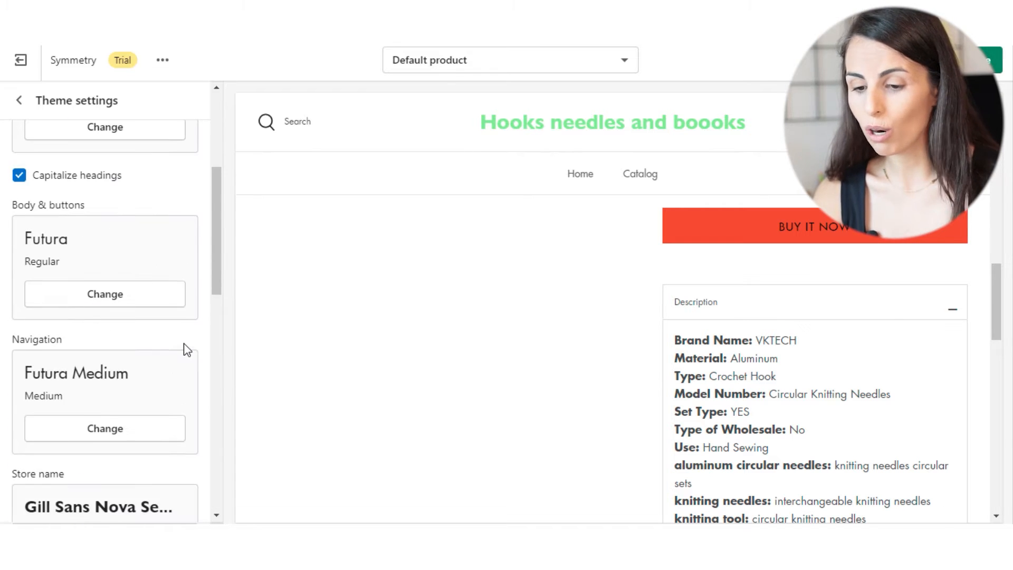
{"action": "scroll", "coordinate": [100, 280], "scroll_direction": "down", "scroll_amount": 2}
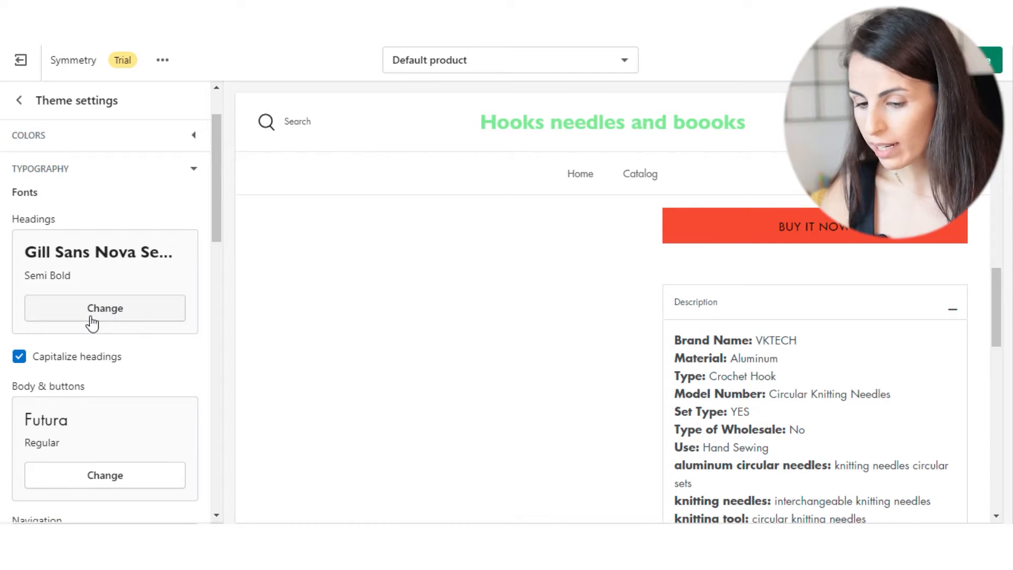
{"action": "left_click", "coordinate": [92, 323]}
{"action": "scroll", "coordinate": [93, 317], "scroll_direction": "down", "scroll_amount": 5}
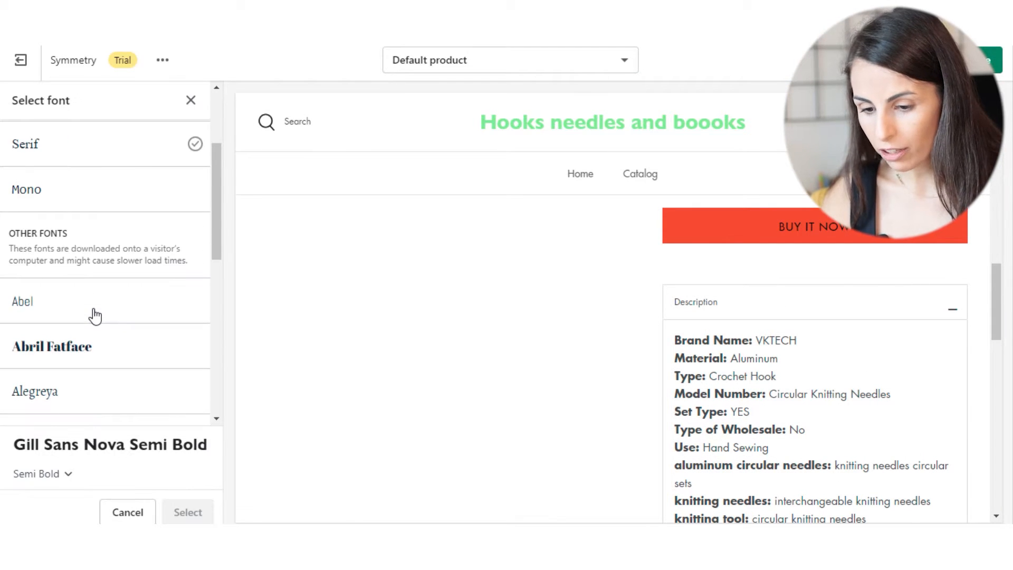
{"action": "left_click", "coordinate": [105, 252]}
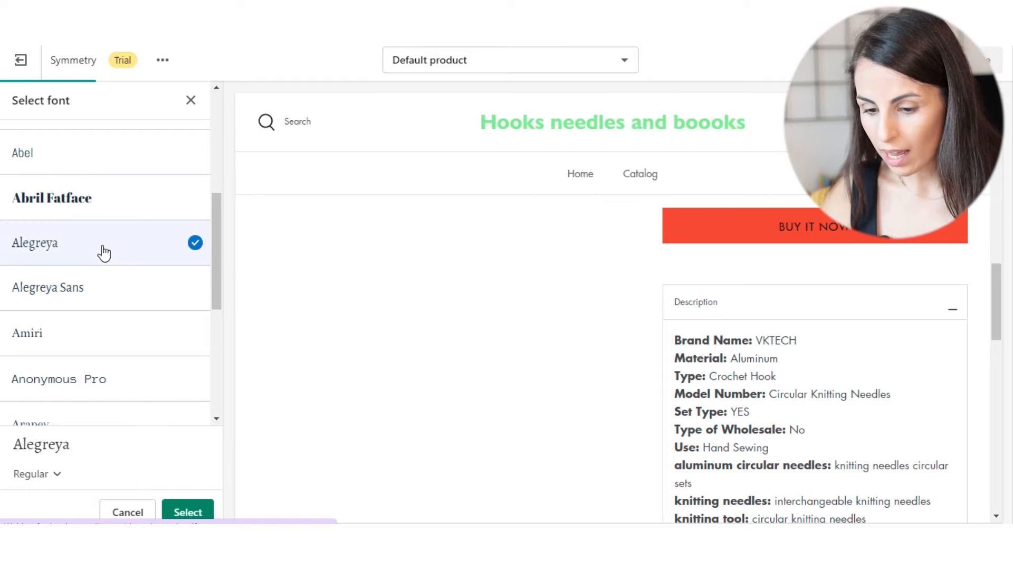
{"action": "left_click", "coordinate": [54, 475]}
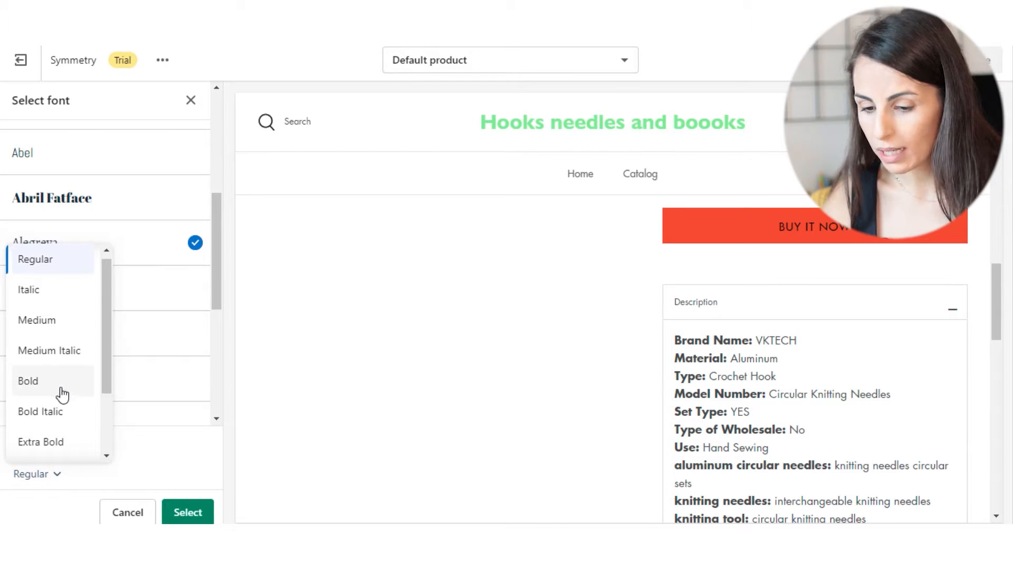
{"action": "left_click", "coordinate": [64, 445]}
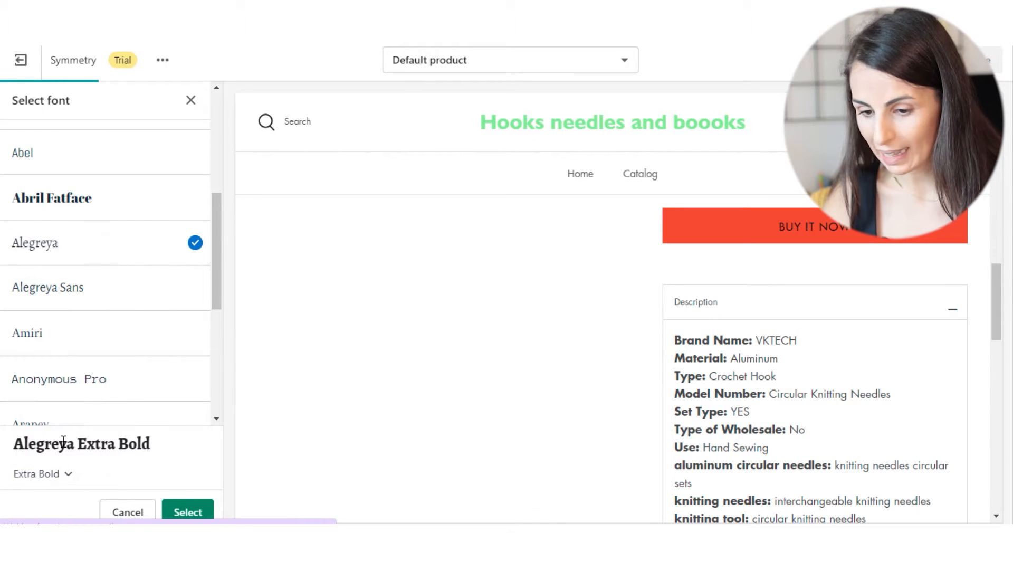
{"action": "left_click", "coordinate": [184, 511]}
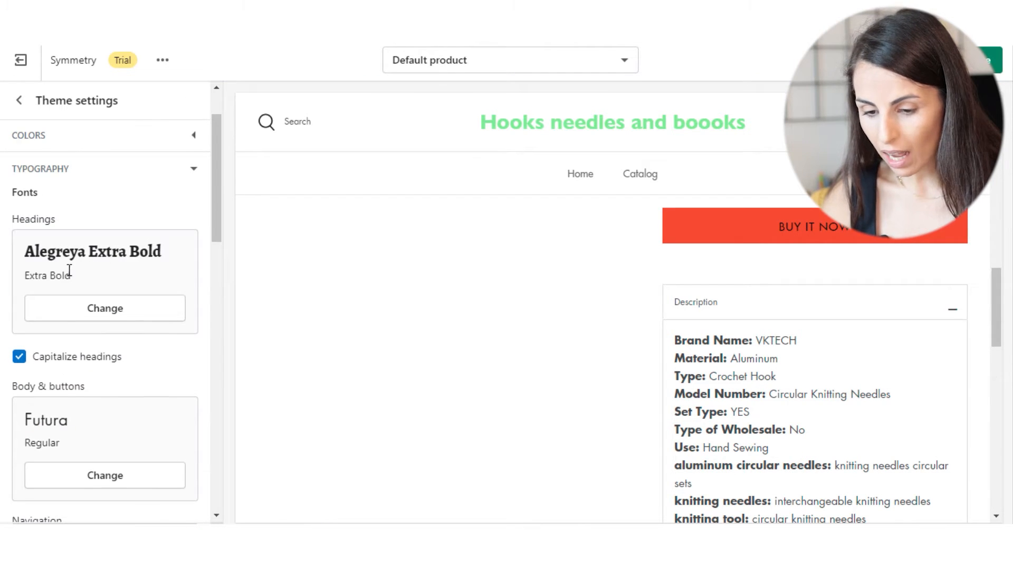
{"action": "scroll", "coordinate": [70, 270], "scroll_direction": "down", "scroll_amount": 3}
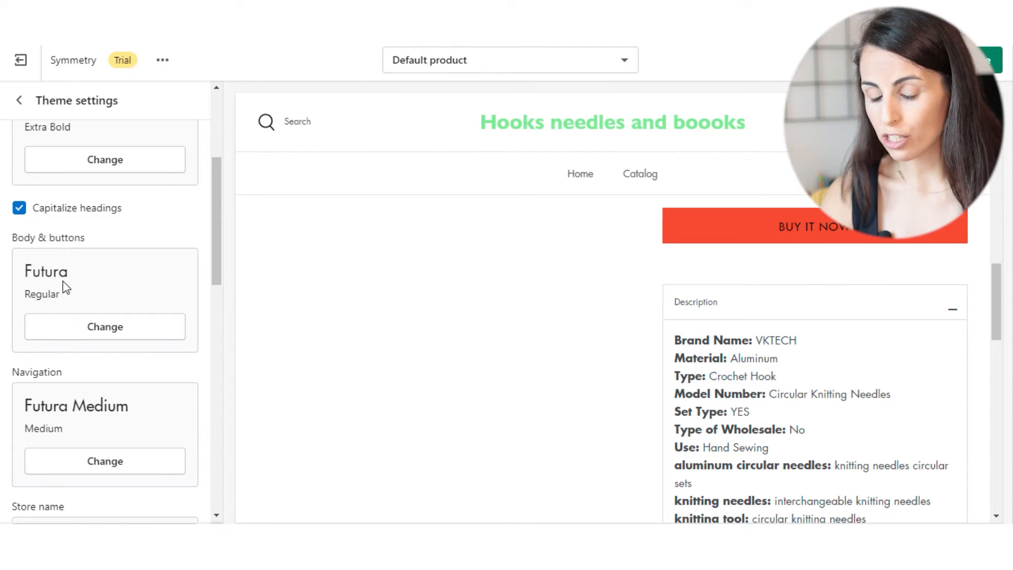
Set the heading text size to 35px in the typography settings
{"action": "scroll", "coordinate": [73, 294], "scroll_direction": "down", "scroll_amount": 2}
{"action": "scroll", "coordinate": [72, 287], "scroll_direction": "down", "scroll_amount": 2}
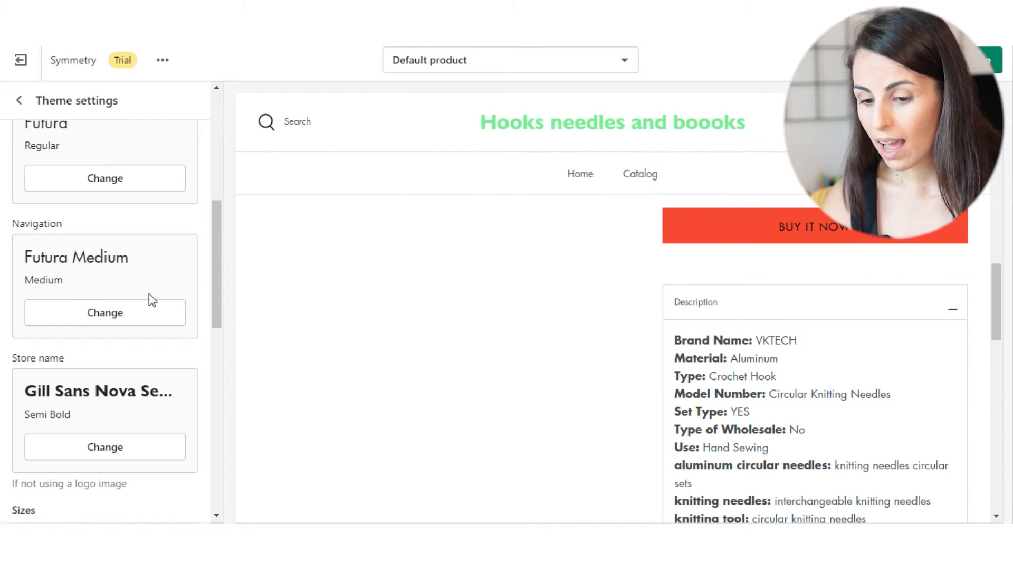
{"action": "scroll", "coordinate": [111, 364], "scroll_direction": "down", "scroll_amount": 4}
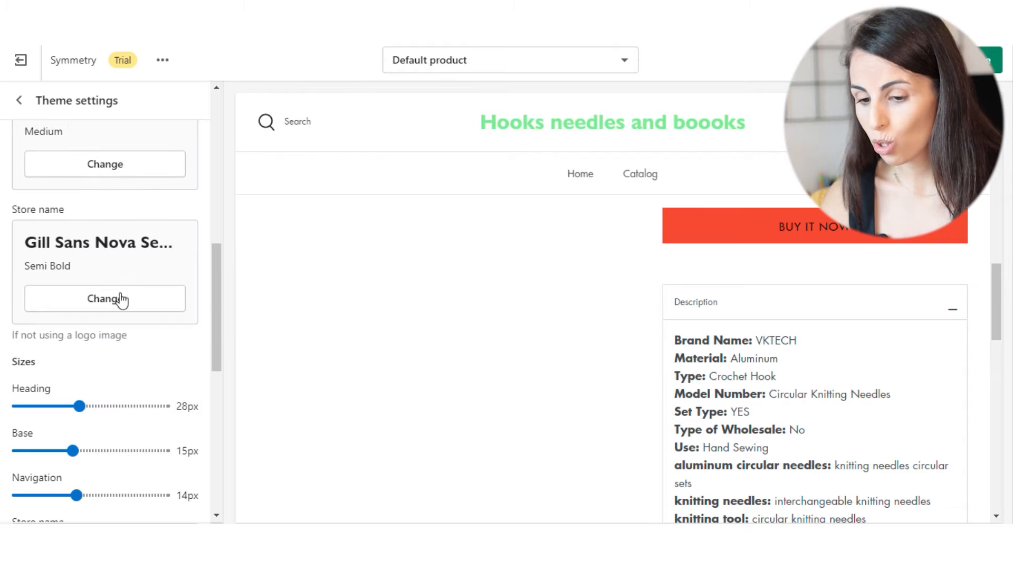
{"action": "scroll", "coordinate": [76, 295], "scroll_direction": "down", "scroll_amount": 4}
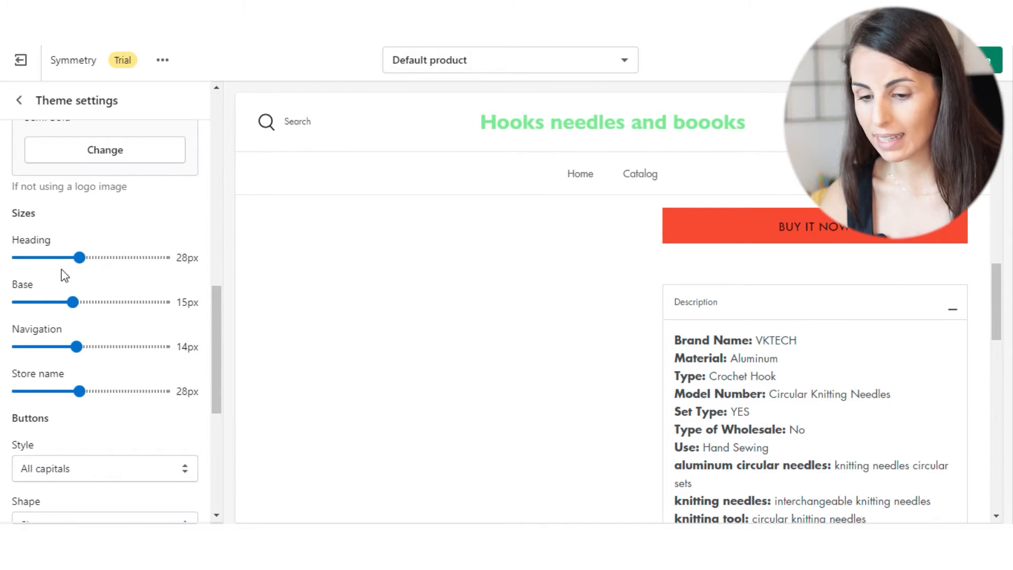
{"action": "left_click", "coordinate": [78, 257]}
{"action": "left_click_drag", "start_coordinate": [78, 257], "coordinate": [105, 258]}
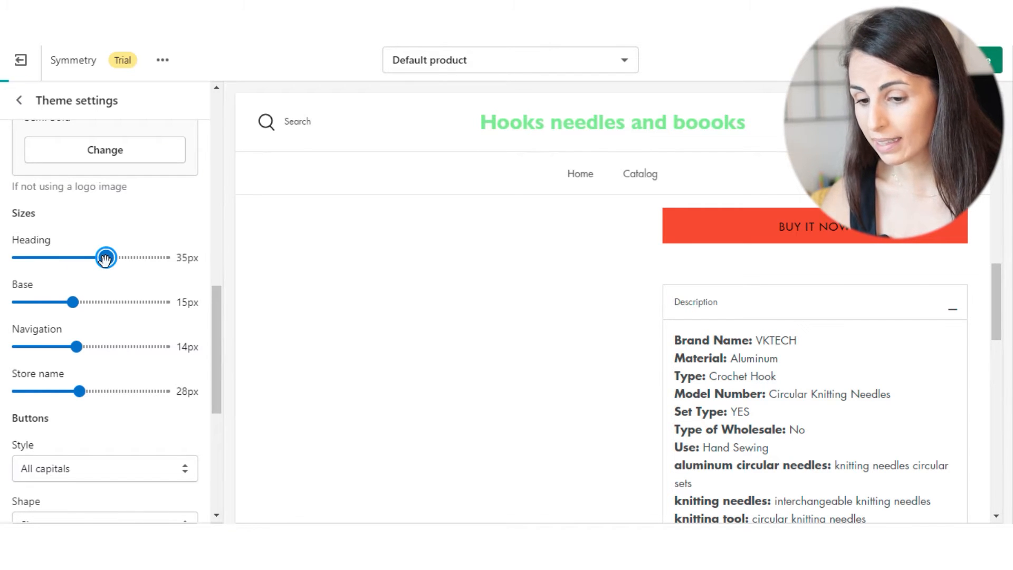
With the home page in the preview, set the typography sizes to 42px for headings and 16px for base text
{"action": "left_click", "coordinate": [461, 67]}
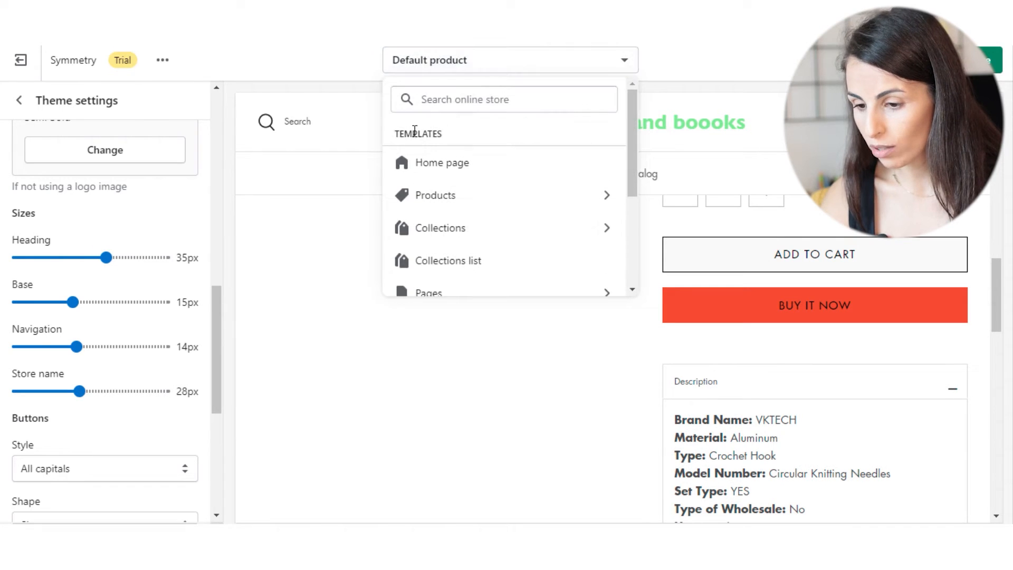
{"action": "left_click", "coordinate": [424, 167]}
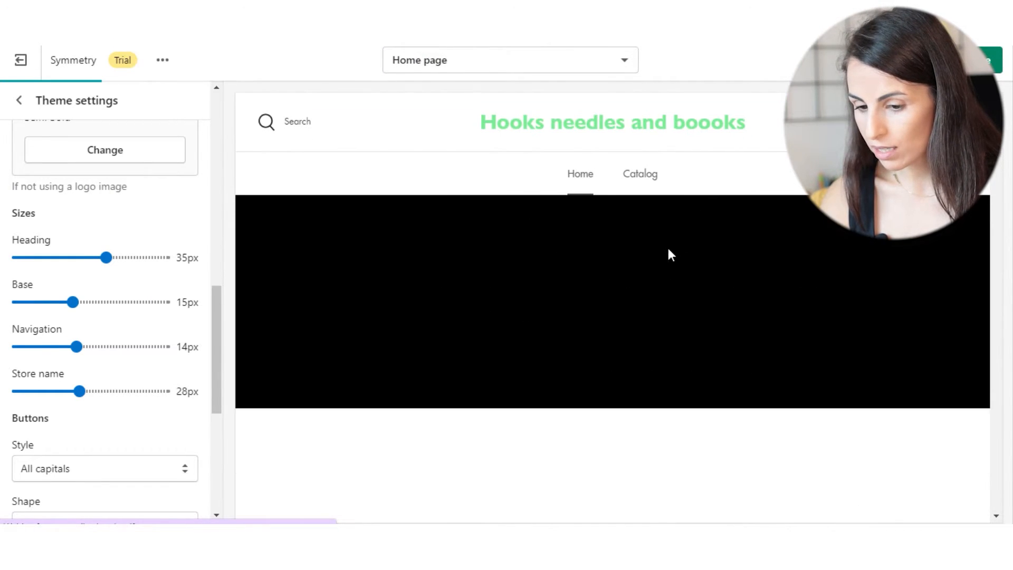
{"action": "scroll", "coordinate": [652, 364], "scroll_direction": "down", "scroll_amount": 8}
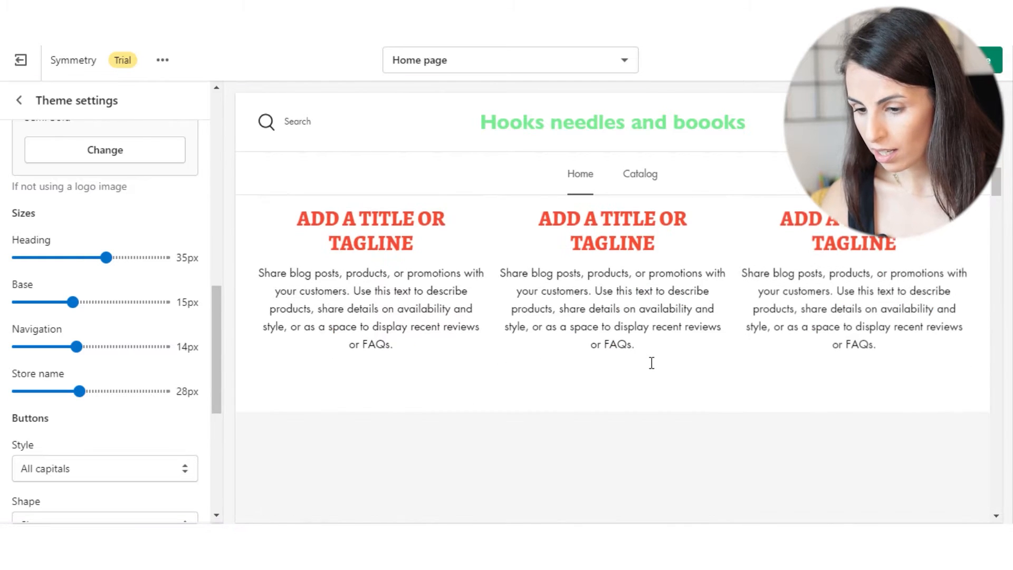
{"action": "left_click_drag", "start_coordinate": [109, 258], "coordinate": [133, 258]}
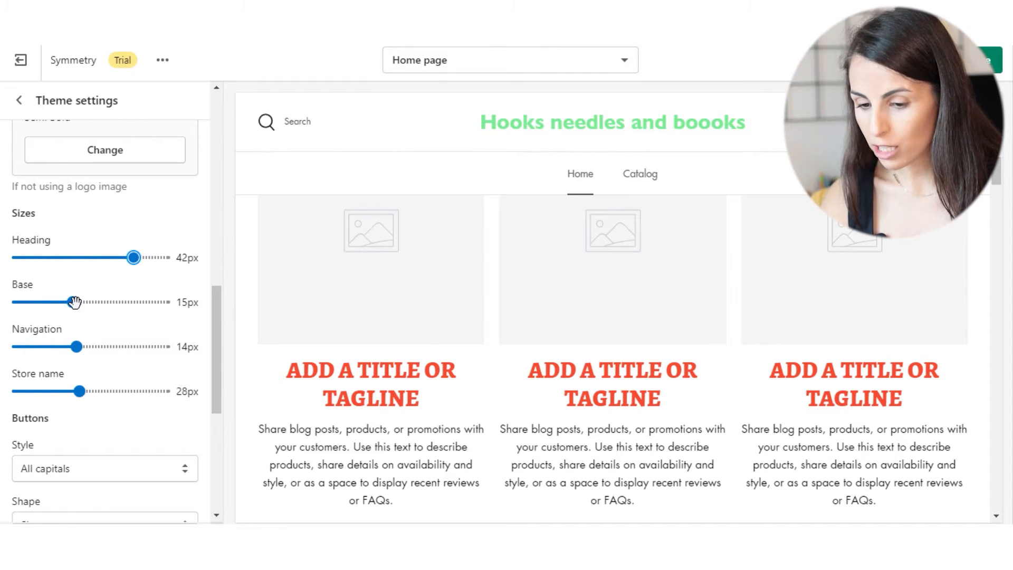
{"action": "left_click_drag", "start_coordinate": [74, 302], "coordinate": [87, 297]}
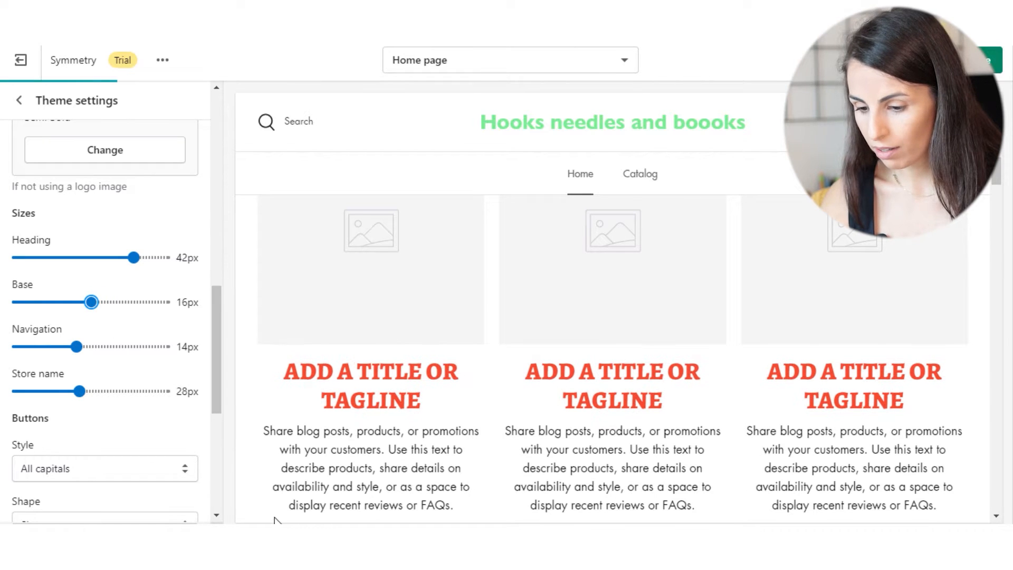
Examine the available style and shape options for the store's buttons
{"action": "scroll", "coordinate": [66, 401], "scroll_direction": "down", "scroll_amount": 2}
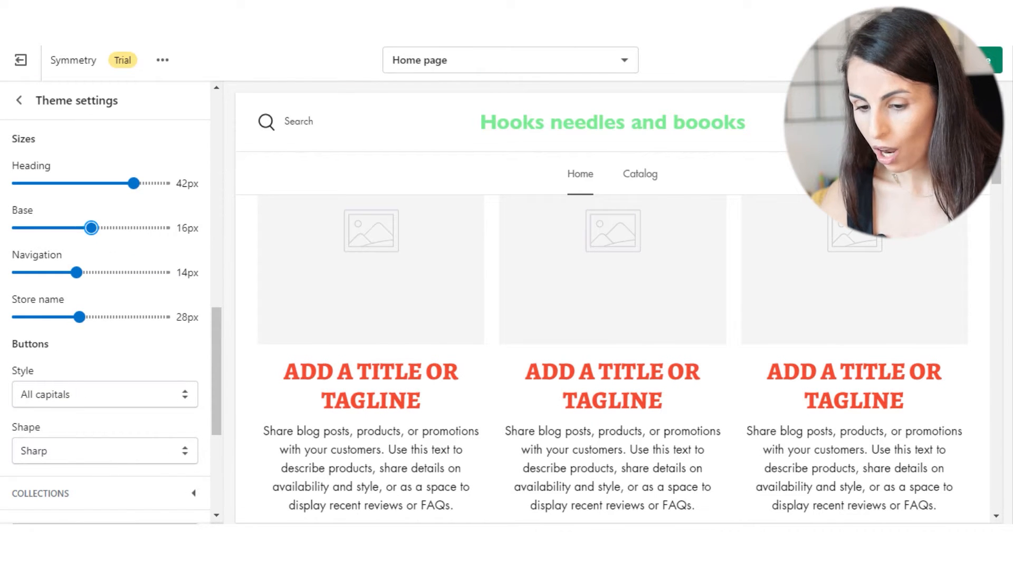
{"action": "scroll", "coordinate": [85, 370], "scroll_direction": "down", "scroll_amount": 3}
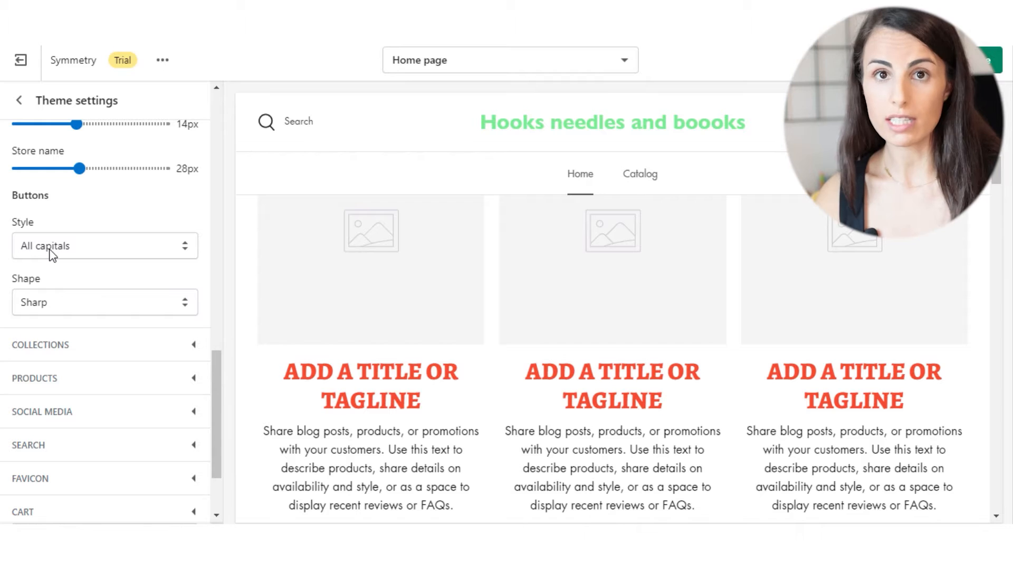
{"action": "left_click", "coordinate": [70, 248]}
{"action": "left_click", "coordinate": [71, 248]}
{"action": "left_click", "coordinate": [88, 308]}
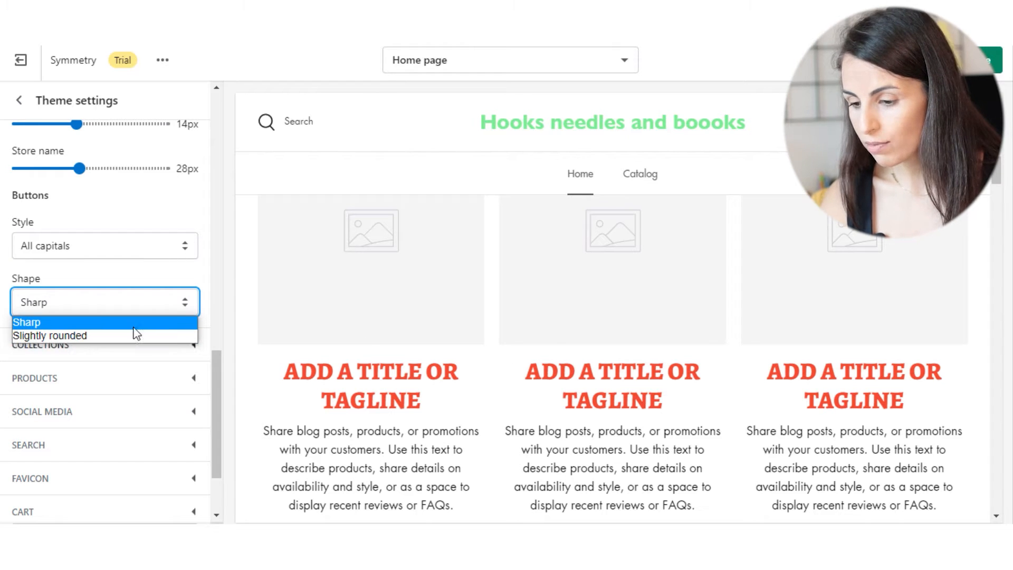
Preview the Default product template's purchase buttons and set the button shape to Slightly rounded
{"action": "left_click_drag", "start_coordinate": [997, 175], "coordinate": [998, 101]}
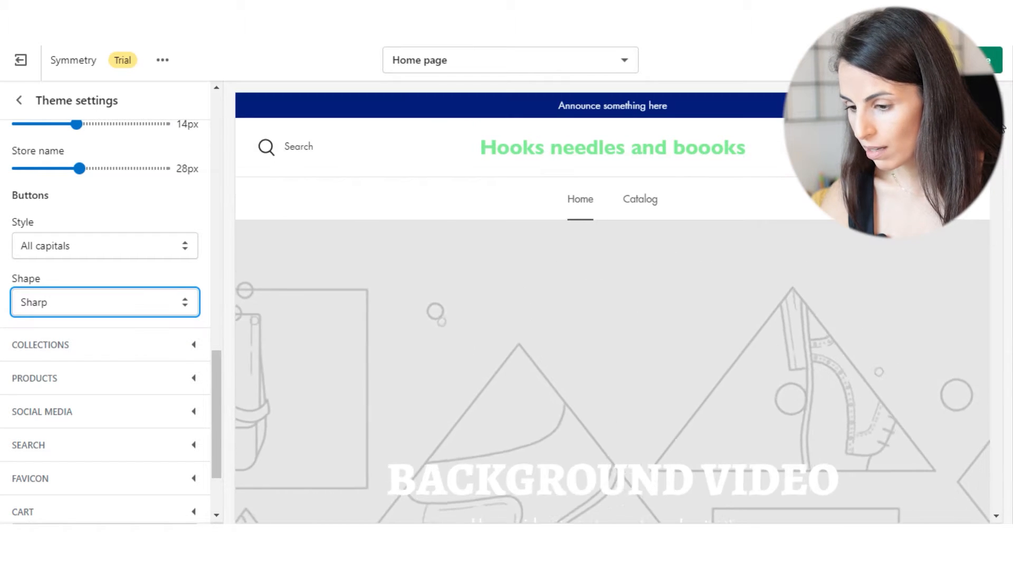
{"action": "left_click", "coordinate": [452, 73]}
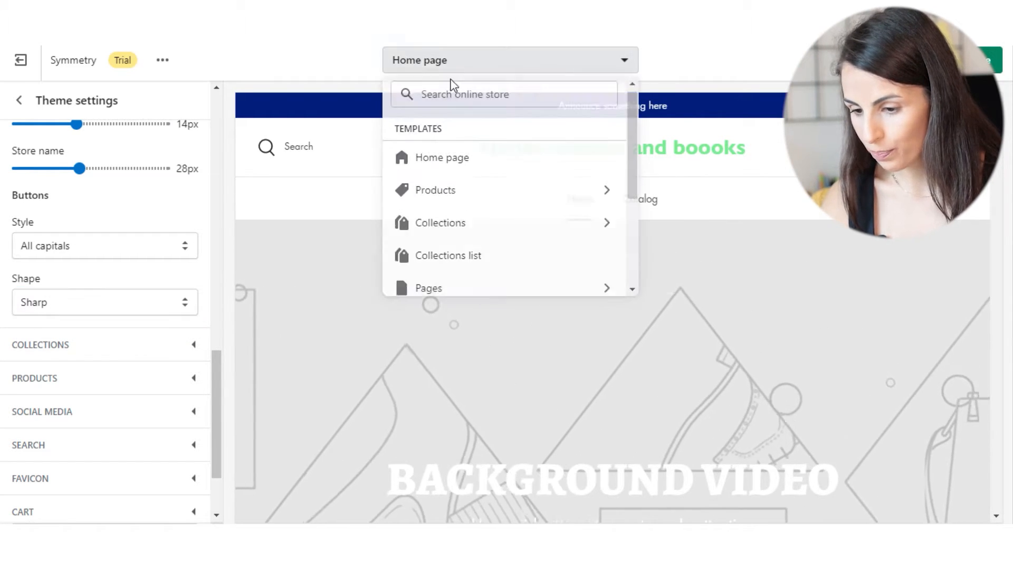
{"action": "left_click", "coordinate": [433, 192]}
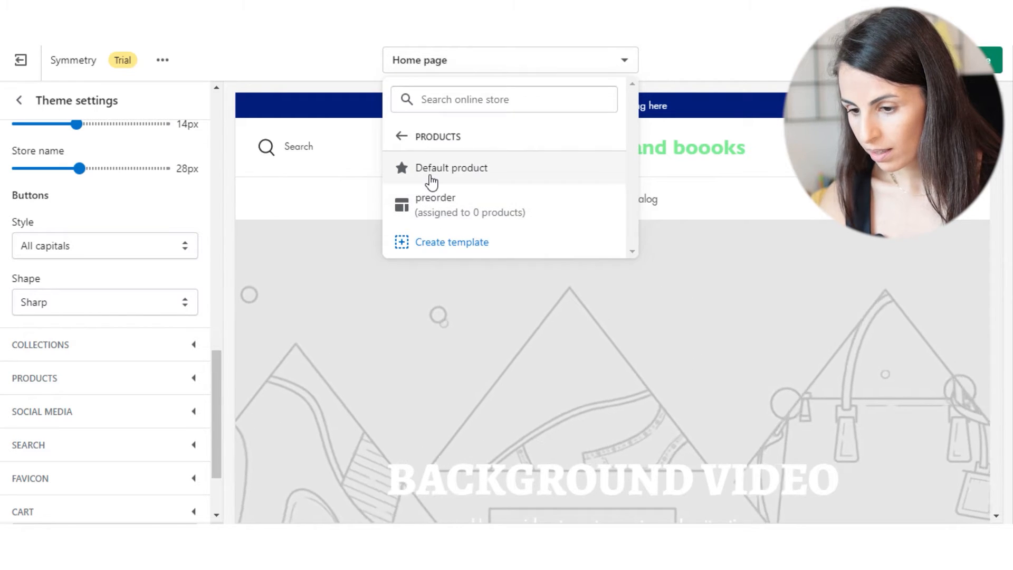
{"action": "left_click", "coordinate": [429, 172]}
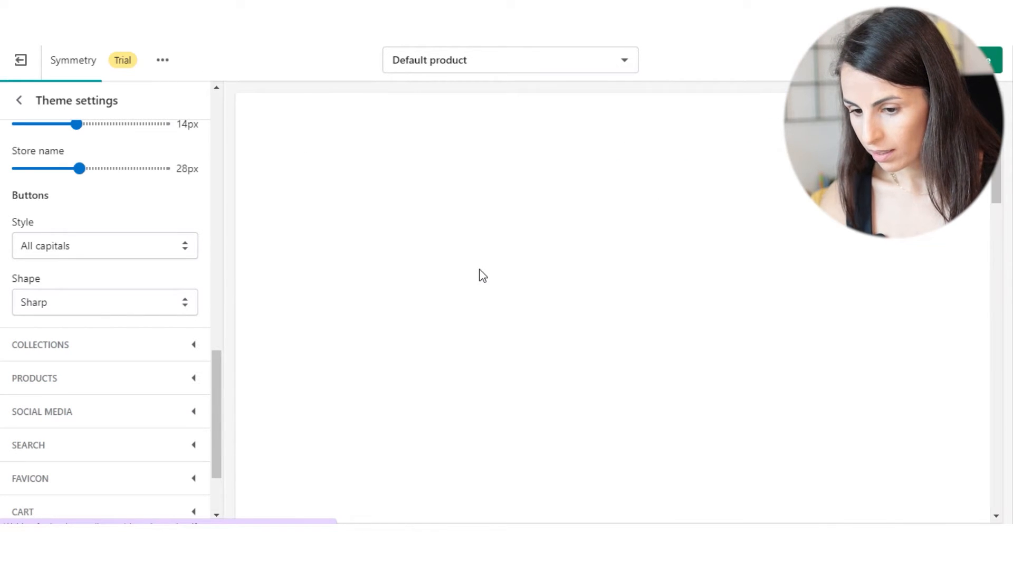
{"action": "scroll", "coordinate": [587, 302], "scroll_direction": "down", "scroll_amount": 10}
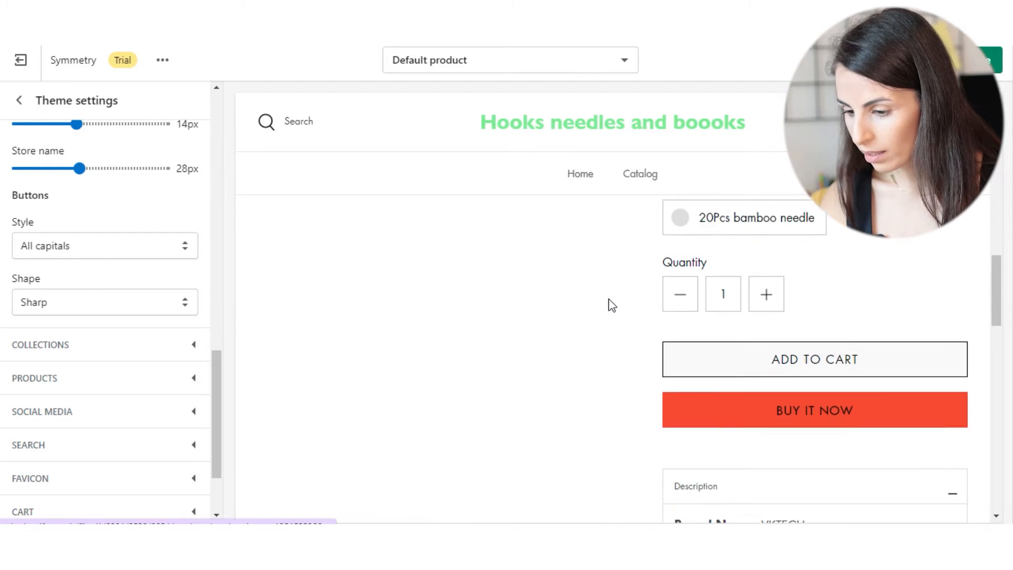
{"action": "scroll", "coordinate": [670, 338], "scroll_direction": "down", "scroll_amount": 1}
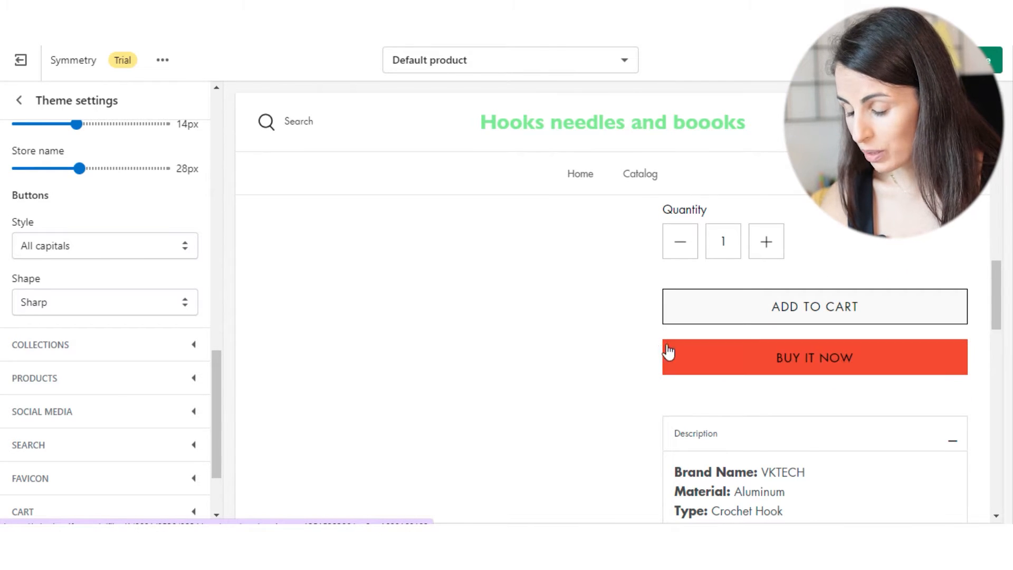
{"action": "left_click", "coordinate": [75, 299]}
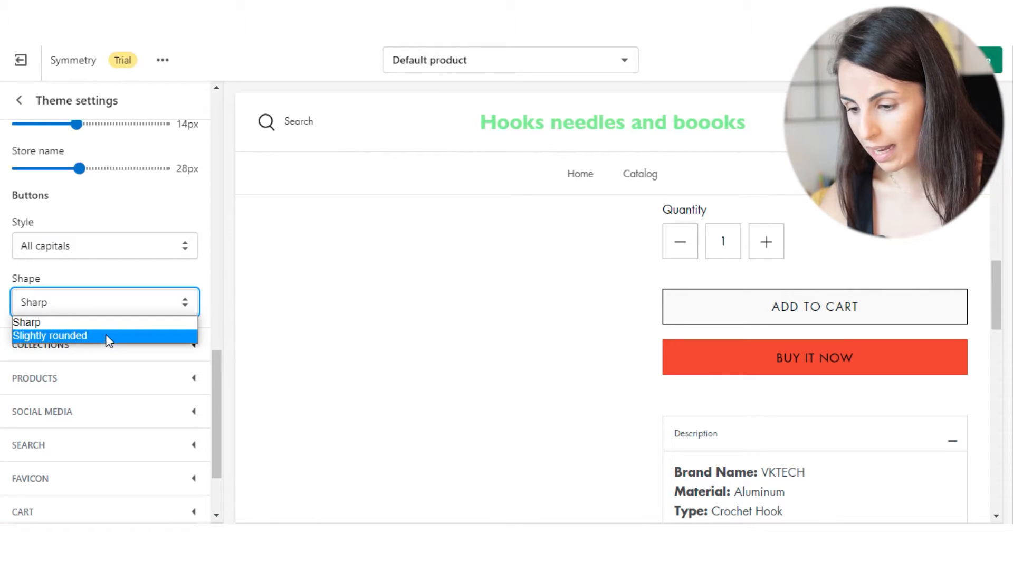
{"action": "left_click", "coordinate": [105, 336]}
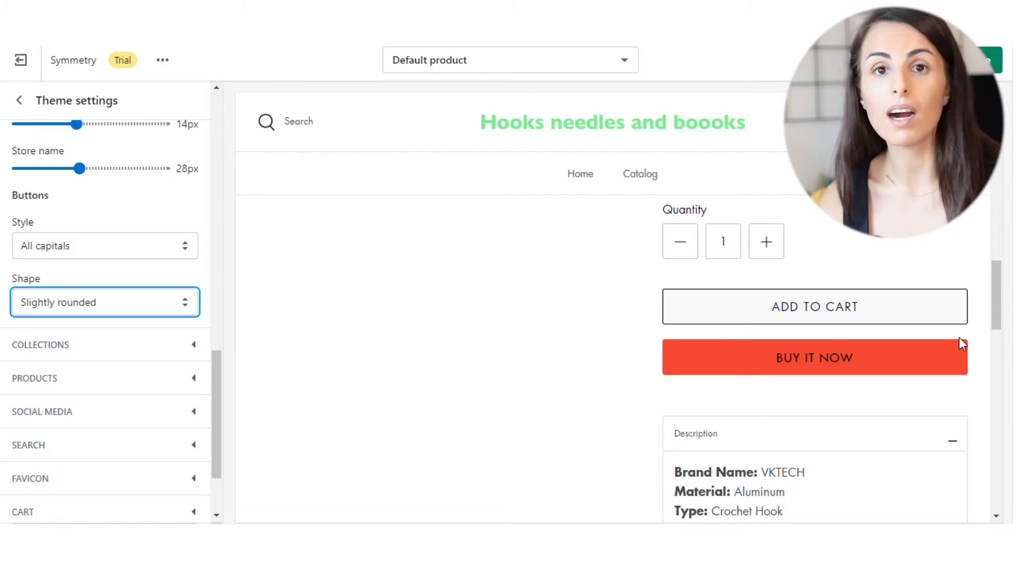
Open the theme's Collections settings and switch the preview to the Collection list page
{"action": "scroll", "coordinate": [99, 276], "scroll_direction": "up", "scroll_amount": 12}
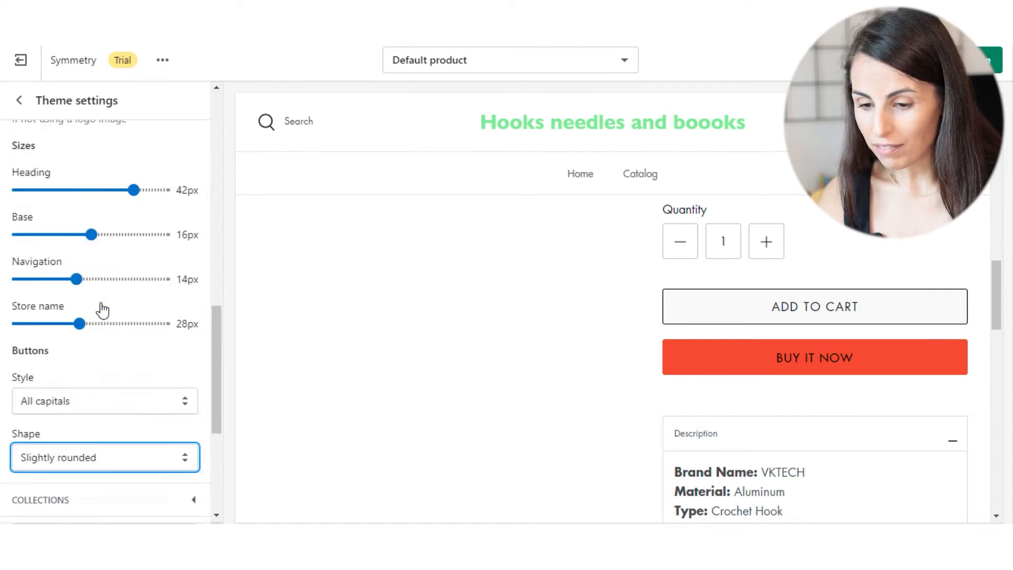
{"action": "scroll", "coordinate": [53, 275], "scroll_direction": "down", "scroll_amount": 5}
{"action": "scroll", "coordinate": [58, 280], "scroll_direction": "down", "scroll_amount": 10}
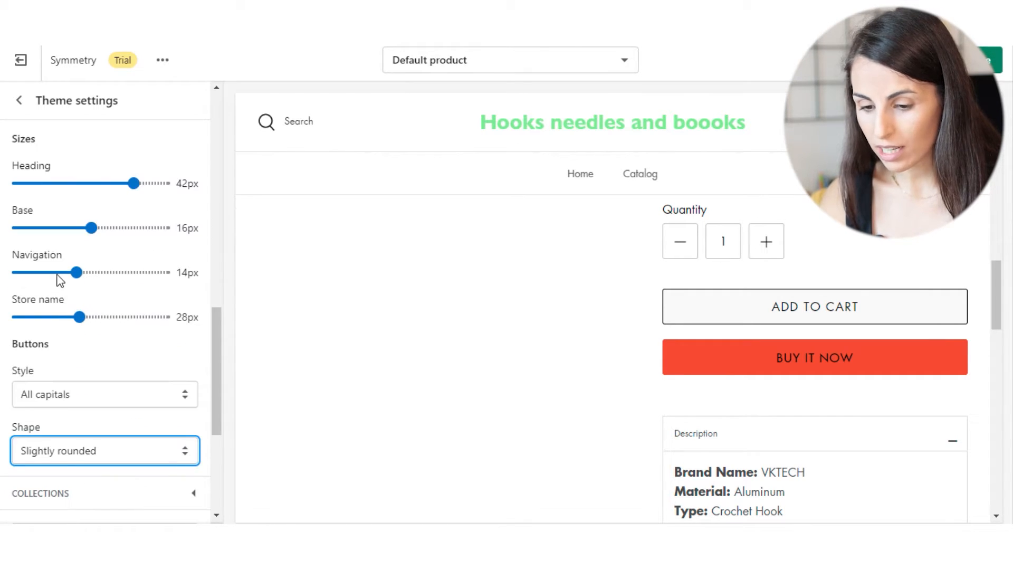
{"action": "left_click", "coordinate": [142, 238]}
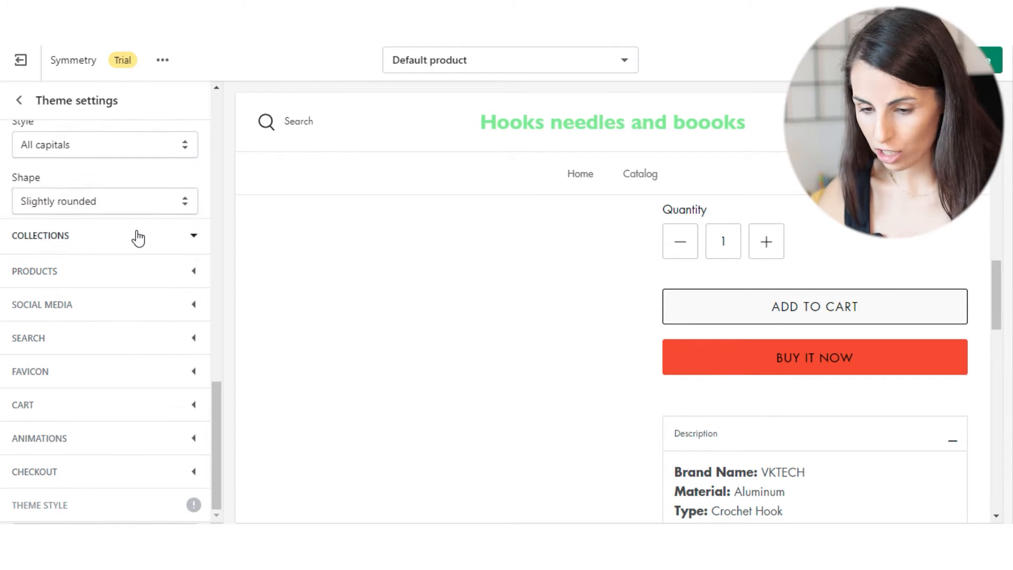
{"action": "scroll", "coordinate": [108, 231], "scroll_direction": "up", "scroll_amount": 2}
{"action": "scroll", "coordinate": [111, 264], "scroll_direction": "up", "scroll_amount": 3}
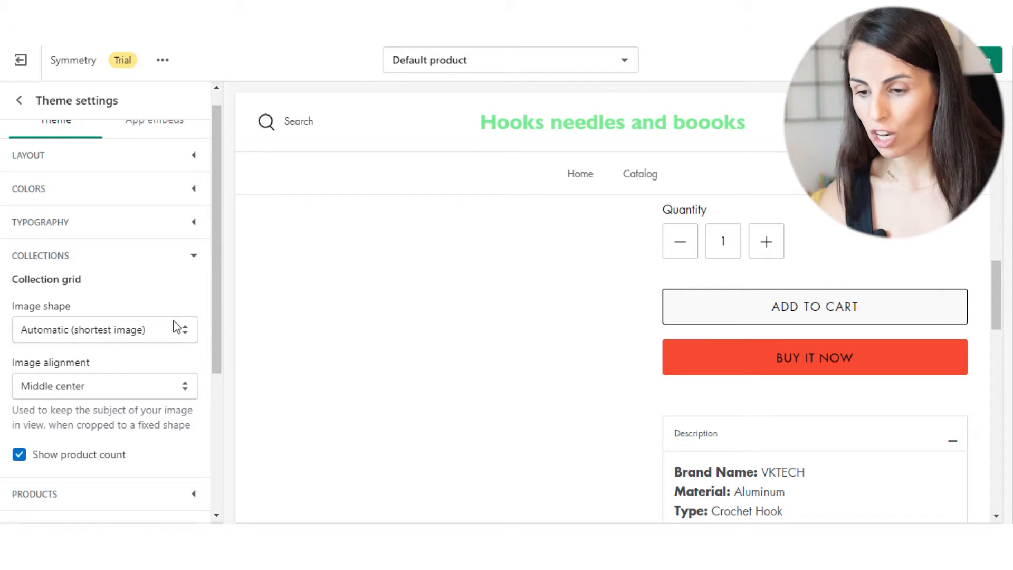
{"action": "left_click", "coordinate": [448, 67]}
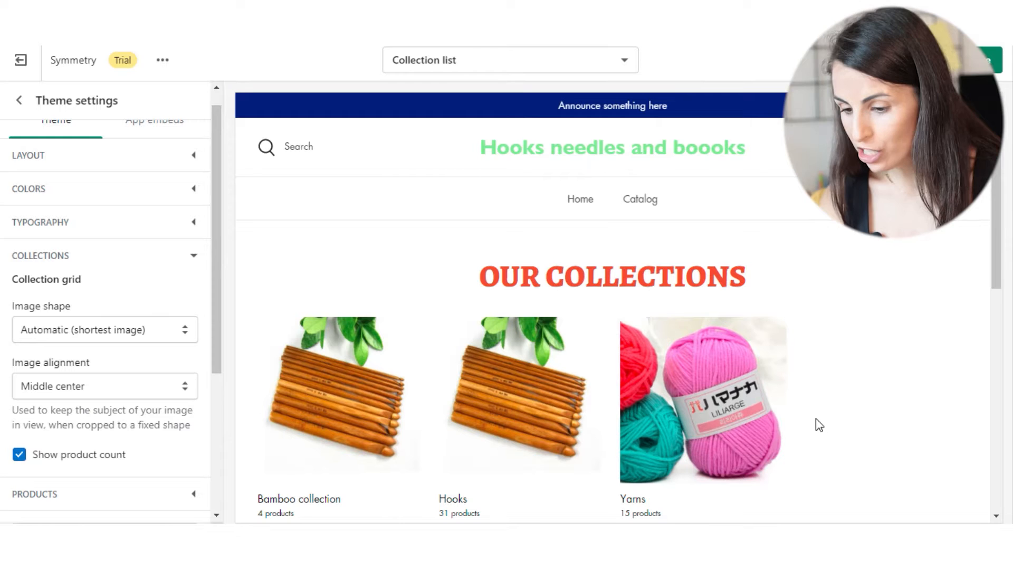
Set the collection grid's image shape to Portrait (4:5) and check the collection images in the preview
{"action": "left_click", "coordinate": [106, 333]}
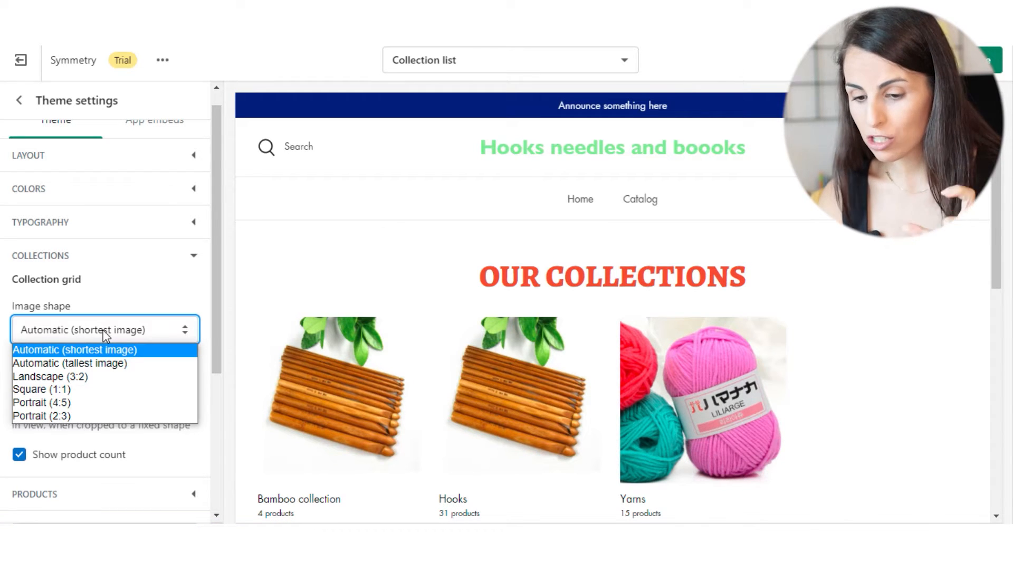
{"action": "left_click", "coordinate": [77, 405]}
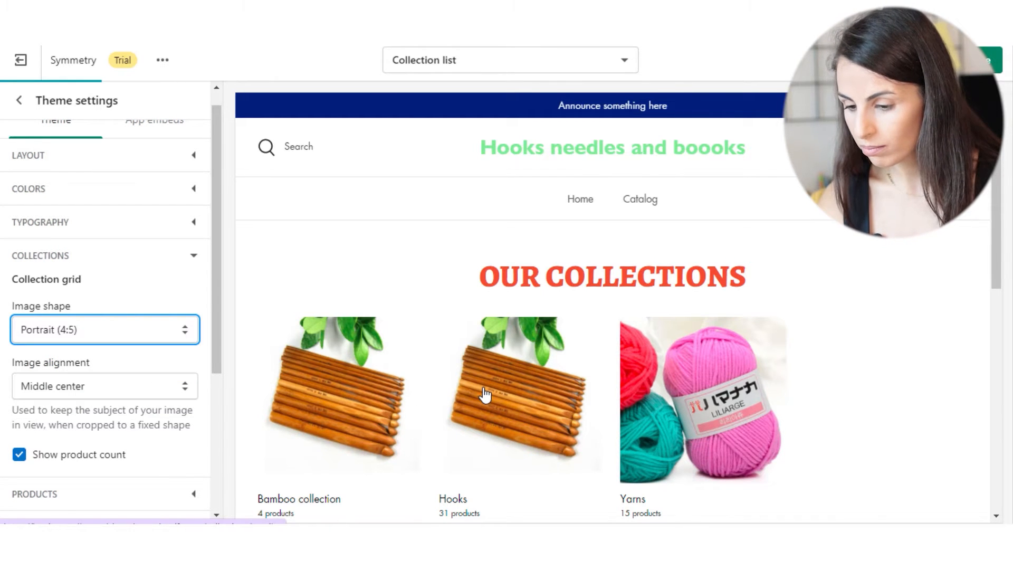
{"action": "scroll", "coordinate": [483, 399], "scroll_direction": "down", "scroll_amount": 3}
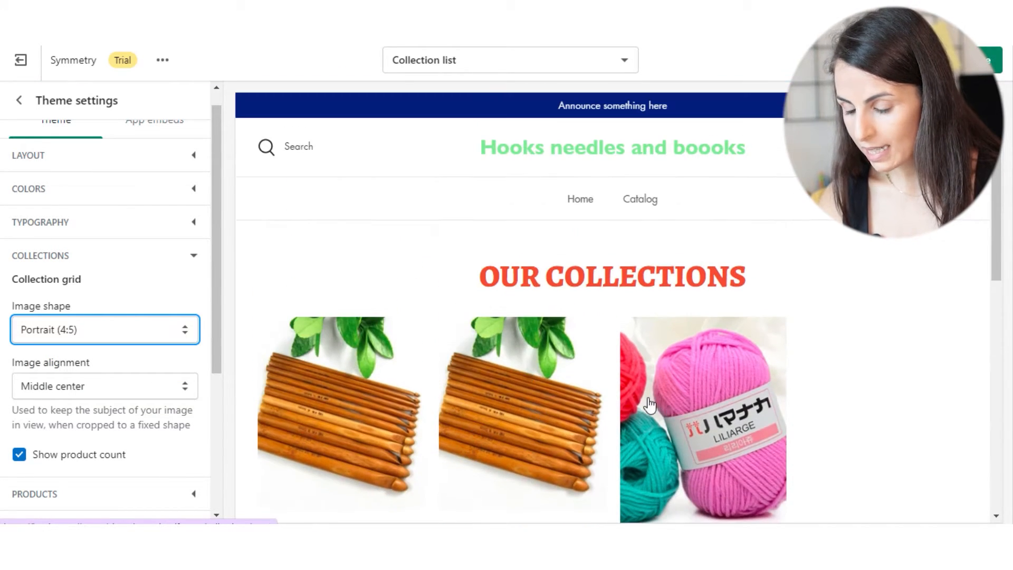
{"action": "scroll", "coordinate": [627, 406], "scroll_direction": "down", "scroll_amount": 4}
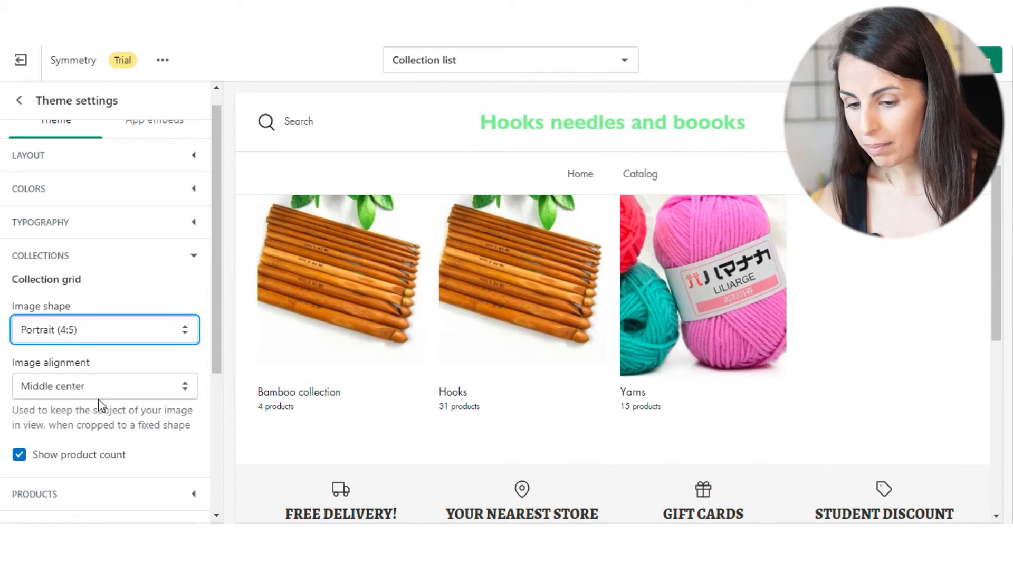
Set the collection grid's image alignment to Bottom left and check the result in the preview
{"action": "left_click", "coordinate": [157, 394]}
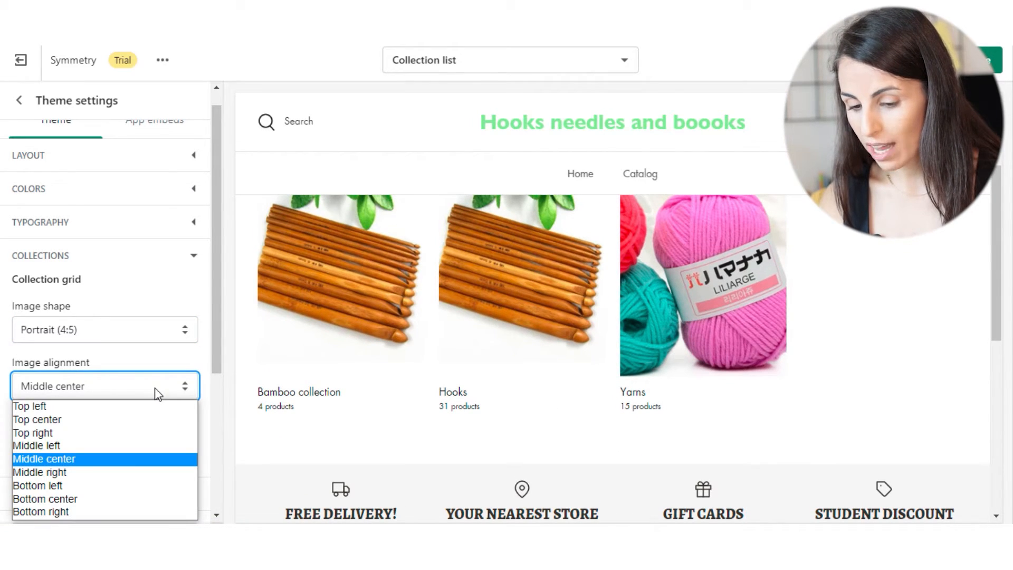
{"action": "left_click", "coordinate": [125, 483]}
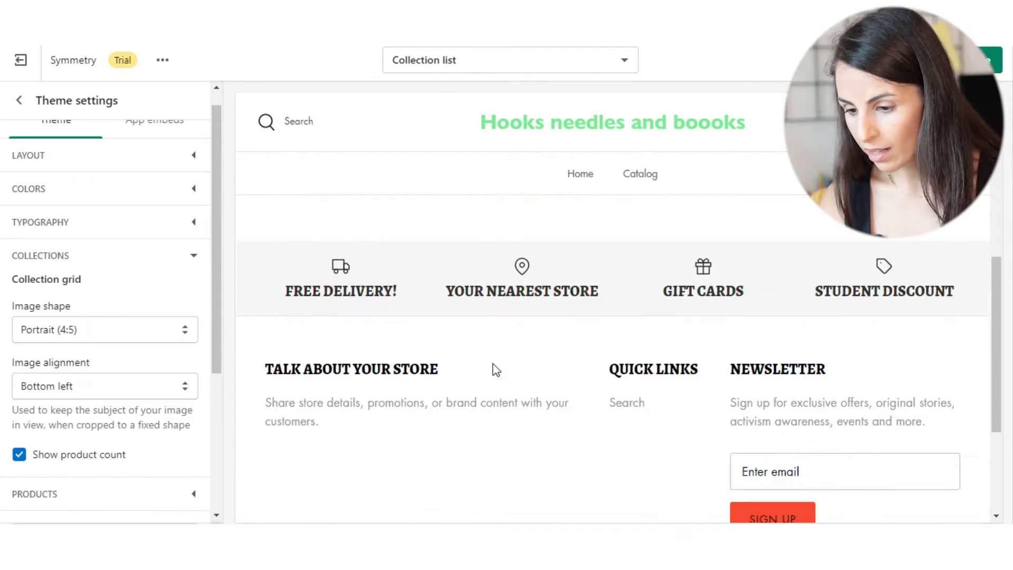
{"action": "scroll", "coordinate": [493, 369], "scroll_direction": "up", "scroll_amount": 3}
Turn off the product count for collections, close the Collections settings and open the Products settings
{"action": "scroll", "coordinate": [61, 412], "scroll_direction": "down", "scroll_amount": 3}
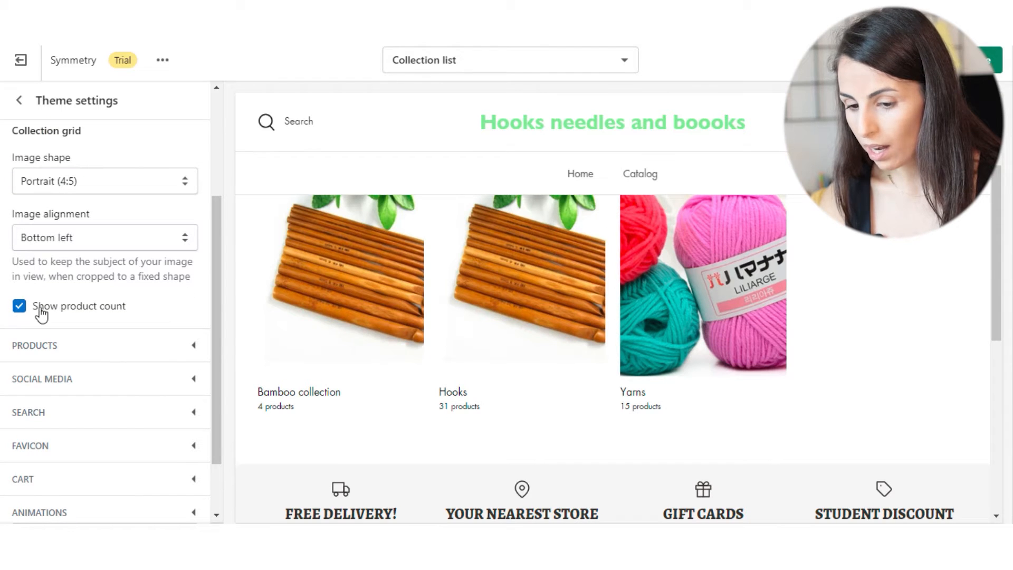
{"action": "left_click", "coordinate": [20, 307]}
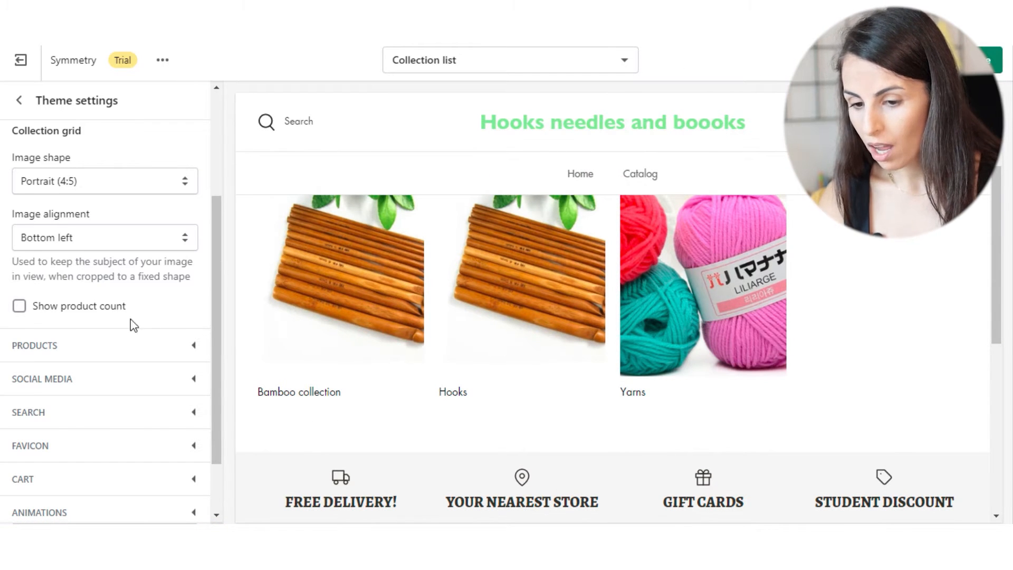
{"action": "scroll", "coordinate": [100, 325], "scroll_direction": "up", "scroll_amount": 3}
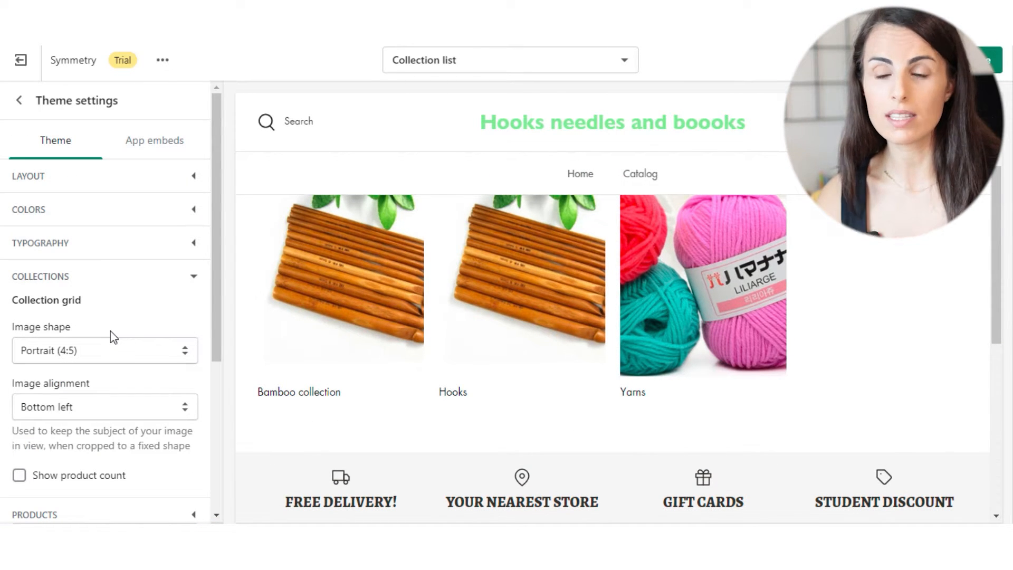
{"action": "left_click", "coordinate": [194, 280]}
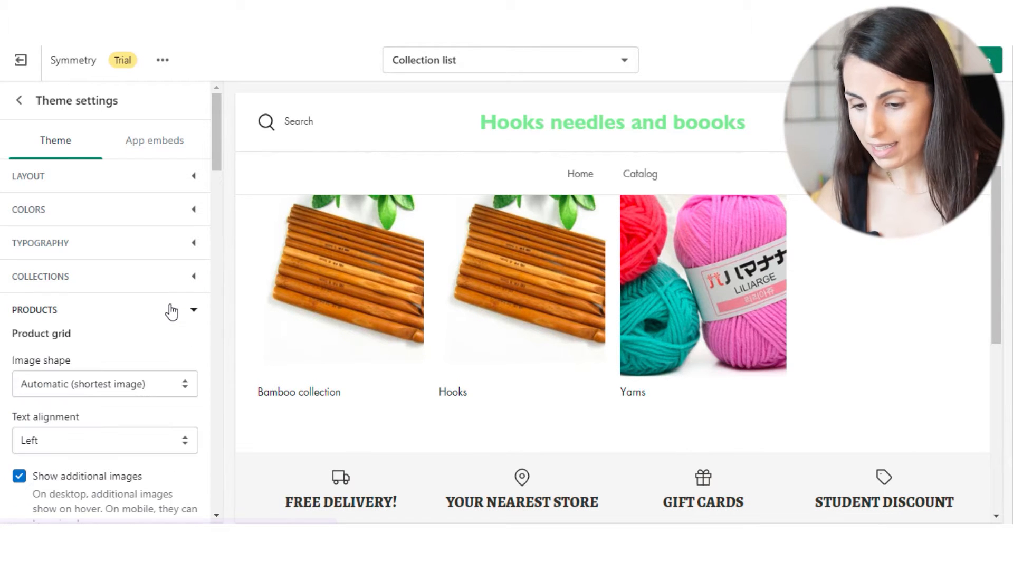
Look over the product grid settings and switch the preview to the Default collection template
{"action": "scroll", "coordinate": [169, 323], "scroll_direction": "down", "scroll_amount": 4}
{"action": "scroll", "coordinate": [172, 324], "scroll_direction": "up", "scroll_amount": 2}
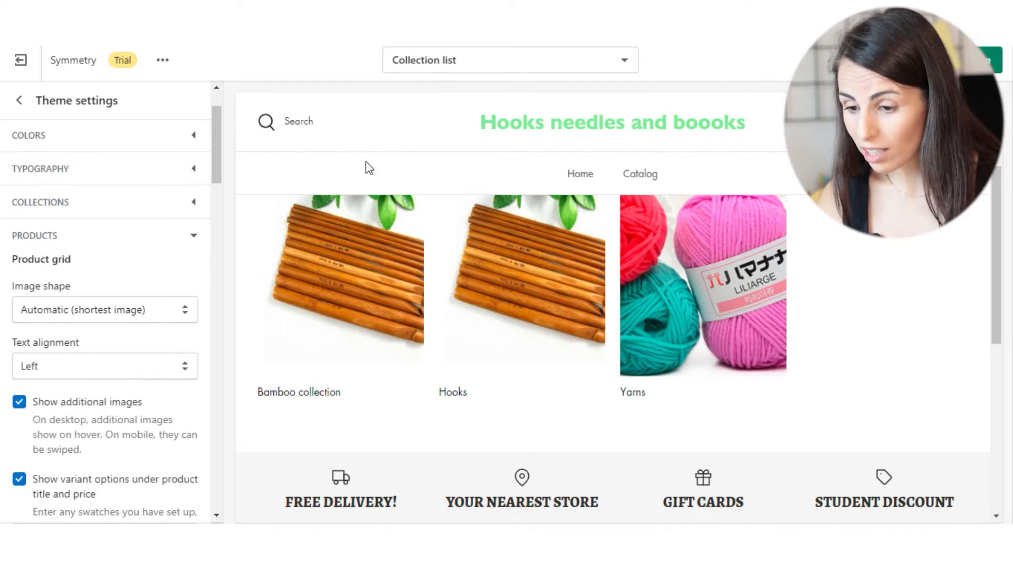
{"action": "left_click", "coordinate": [454, 59]}
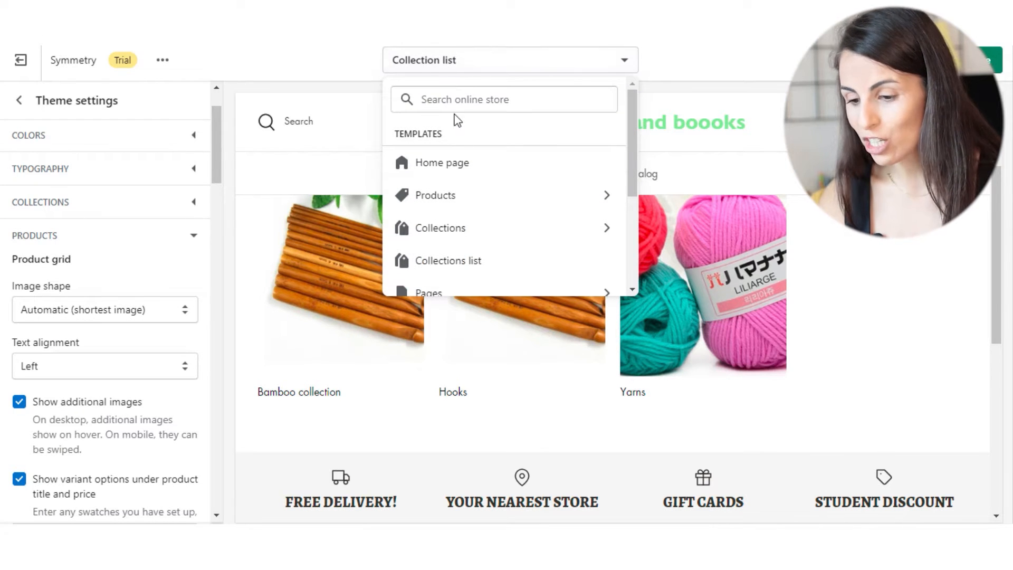
{"action": "left_click", "coordinate": [466, 228]}
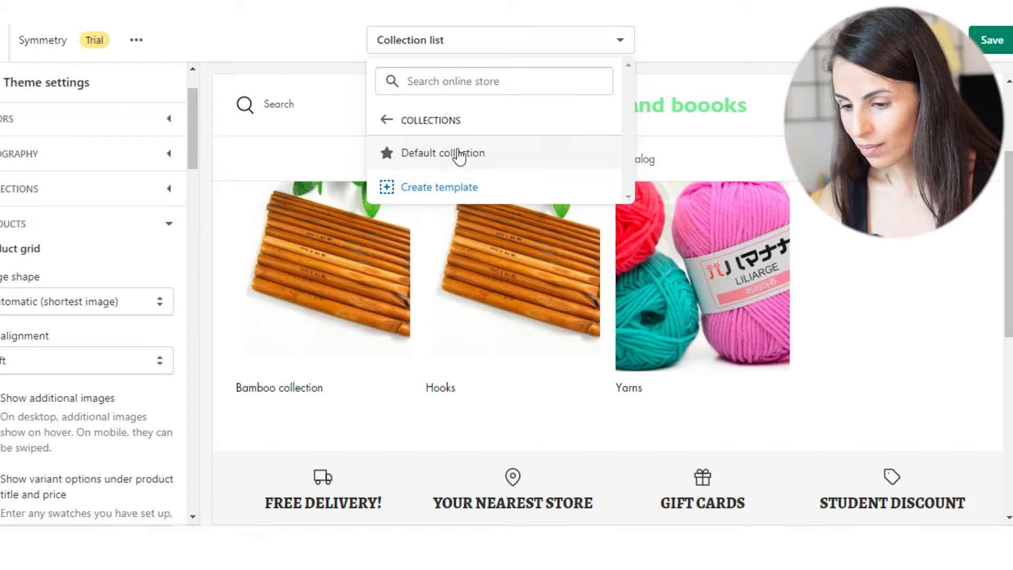
{"action": "left_click", "coordinate": [436, 157]}
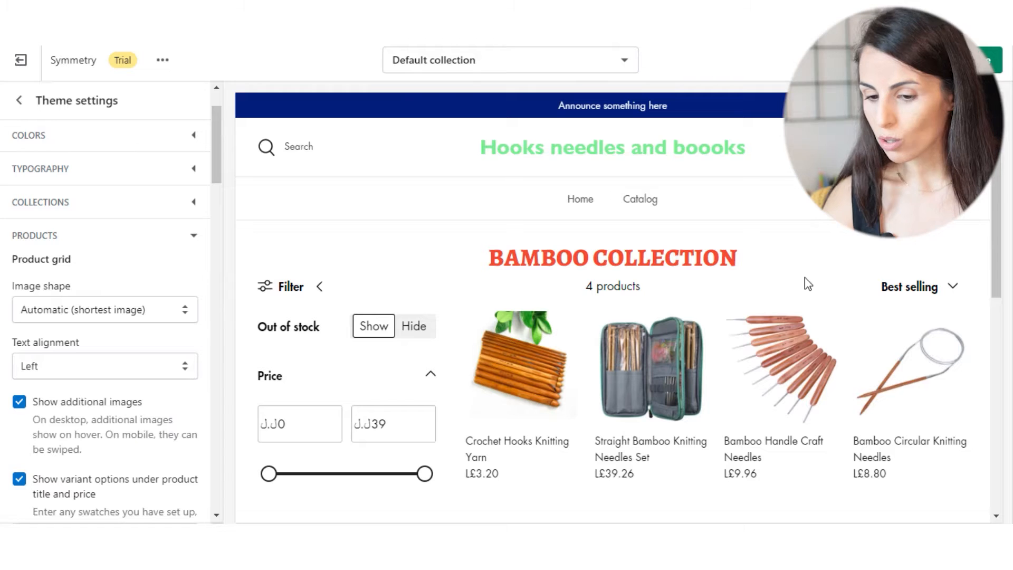
Set the product grid's image shape to Square (1:1) and its text alignment to Center
{"action": "scroll", "coordinate": [66, 296], "scroll_direction": "down", "scroll_amount": 3}
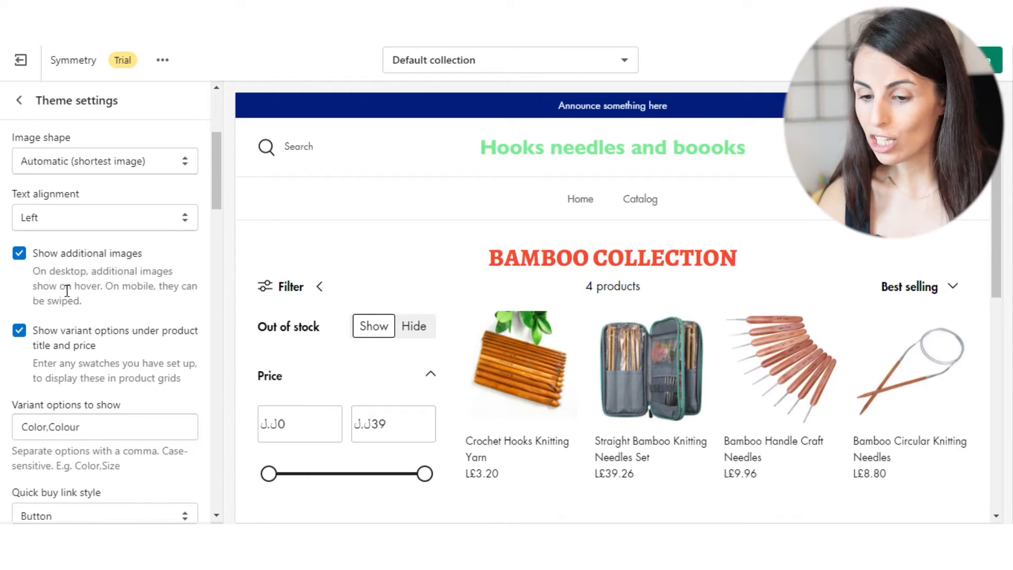
{"action": "scroll", "coordinate": [67, 289], "scroll_direction": "up", "scroll_amount": 2}
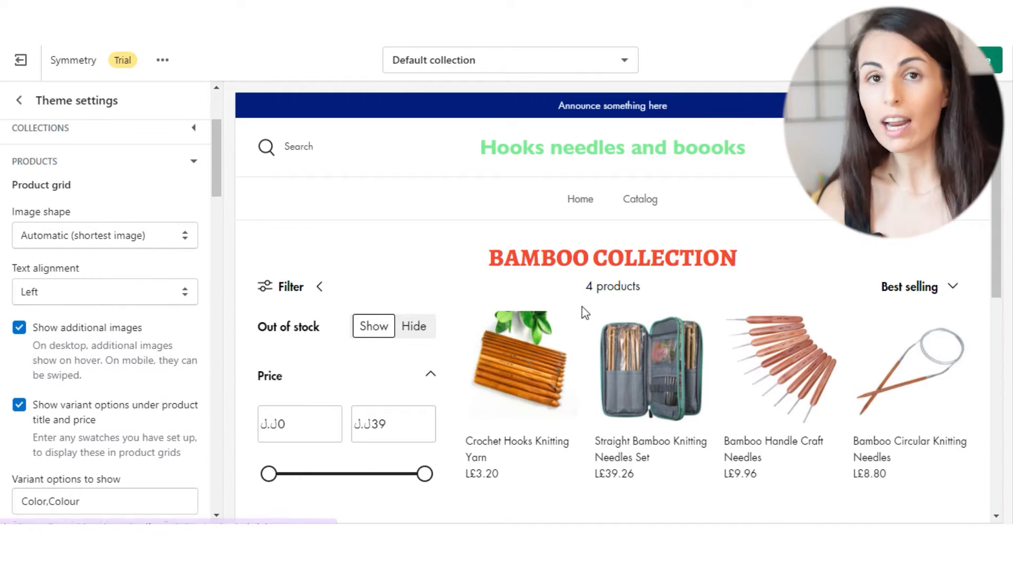
{"action": "scroll", "coordinate": [50, 213], "scroll_direction": "down", "scroll_amount": 2}
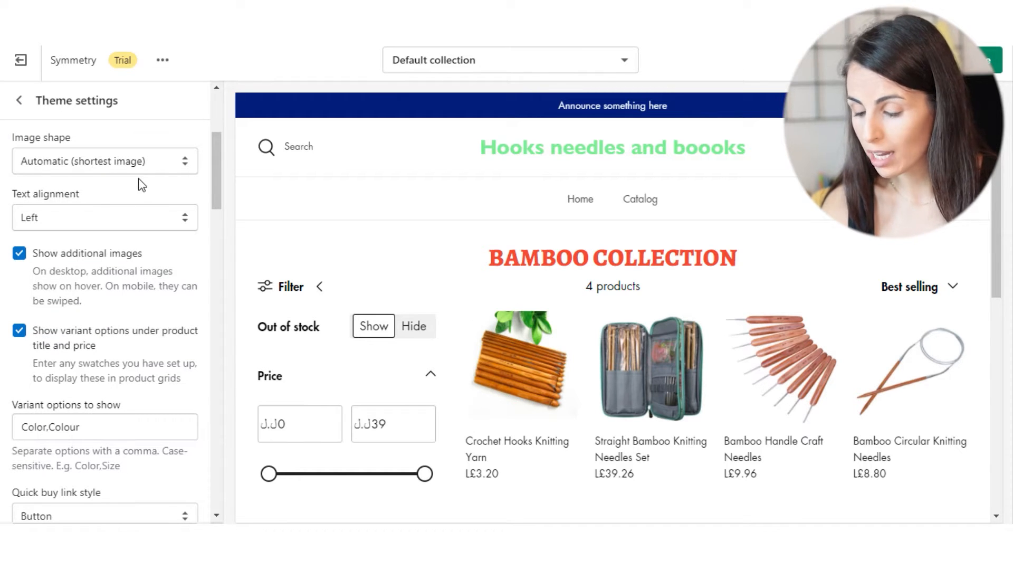
{"action": "left_click", "coordinate": [115, 167]}
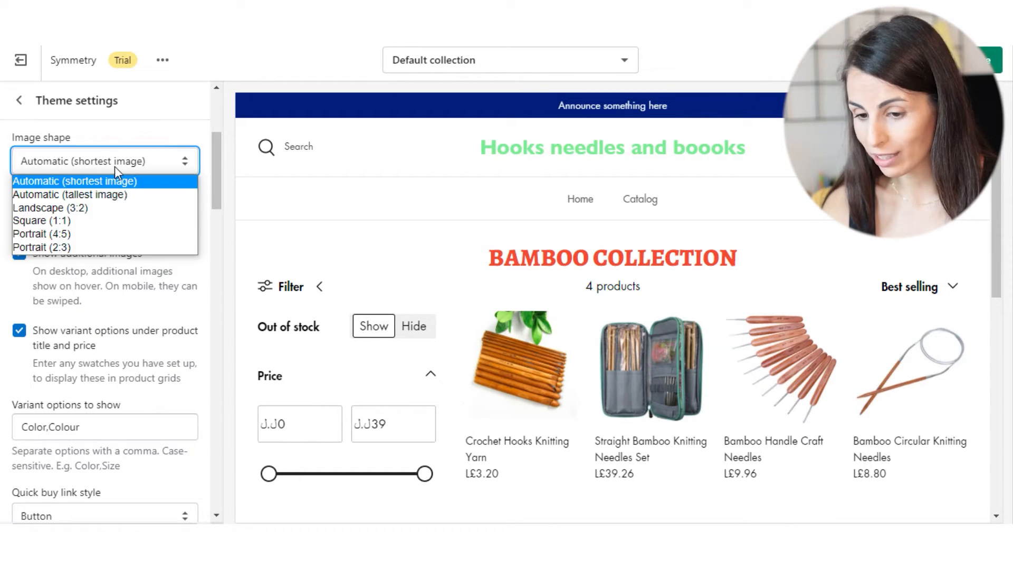
{"action": "left_click", "coordinate": [120, 222]}
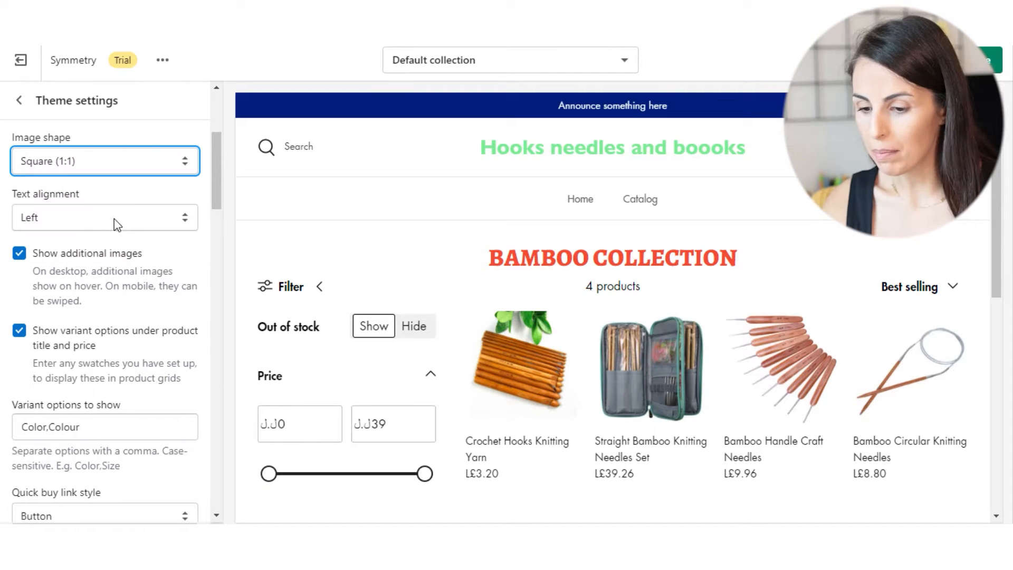
{"action": "left_click", "coordinate": [99, 225]}
{"action": "left_click", "coordinate": [101, 248]}
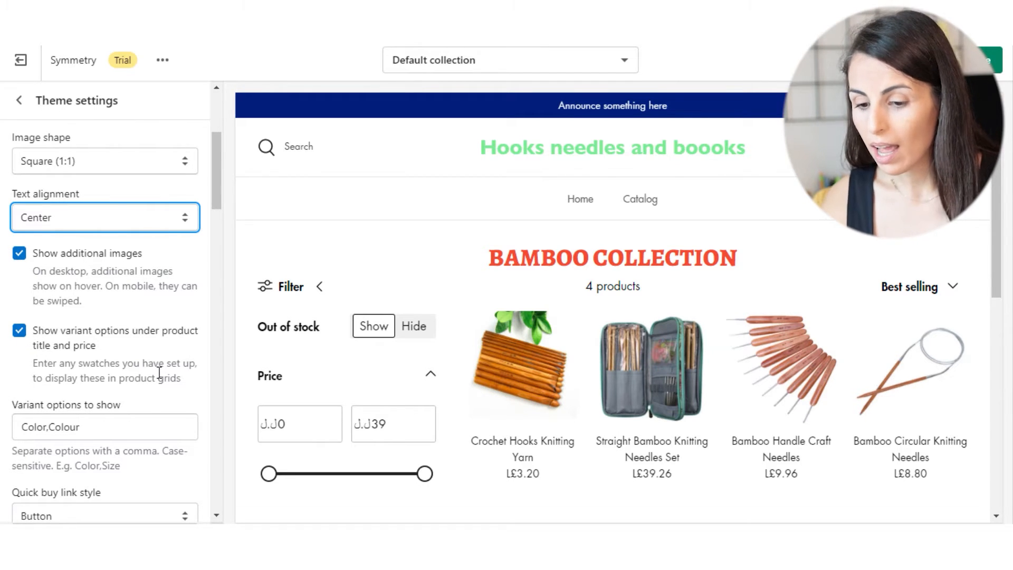
Open the quick buy view of Crochet Hooks Knitting Yarn in the preview, examine its purchase options and close it
{"action": "scroll", "coordinate": [160, 373], "scroll_direction": "down", "scroll_amount": 3}
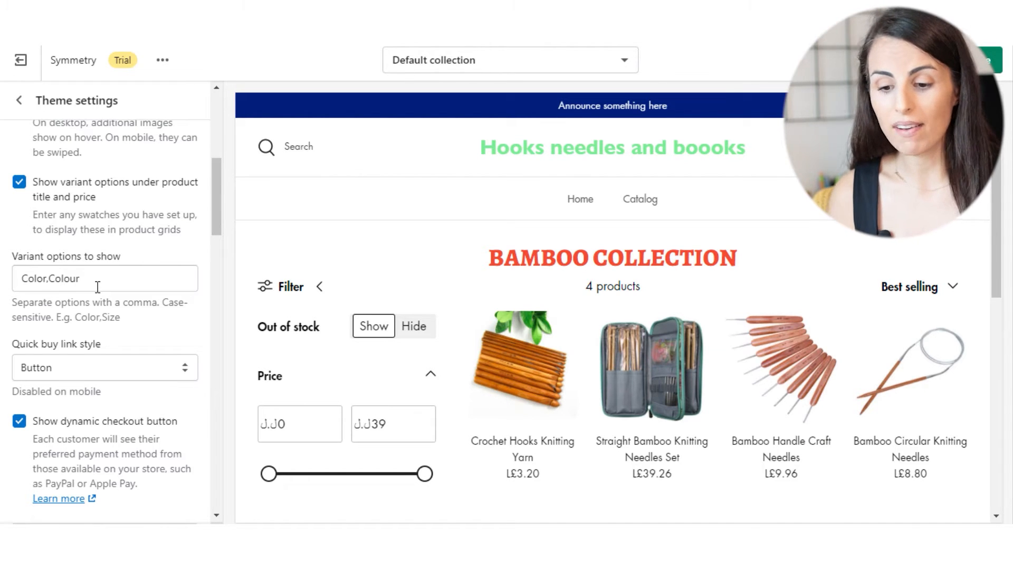
{"action": "scroll", "coordinate": [98, 287], "scroll_direction": "down", "scroll_amount": 3}
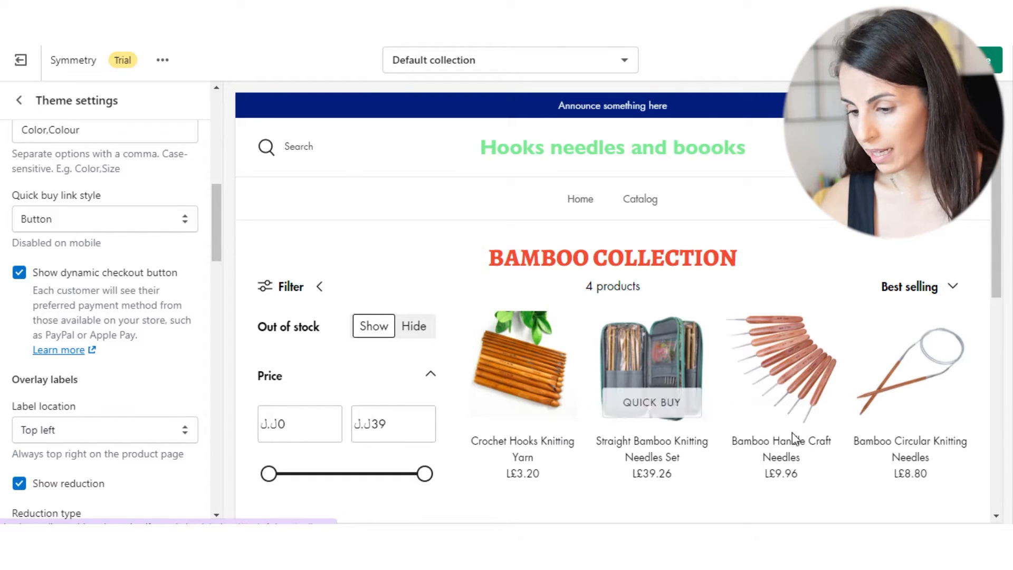
{"action": "scroll", "coordinate": [618, 352], "scroll_direction": "down", "scroll_amount": 3}
{"action": "scroll", "coordinate": [527, 296], "scroll_direction": "up", "scroll_amount": 2}
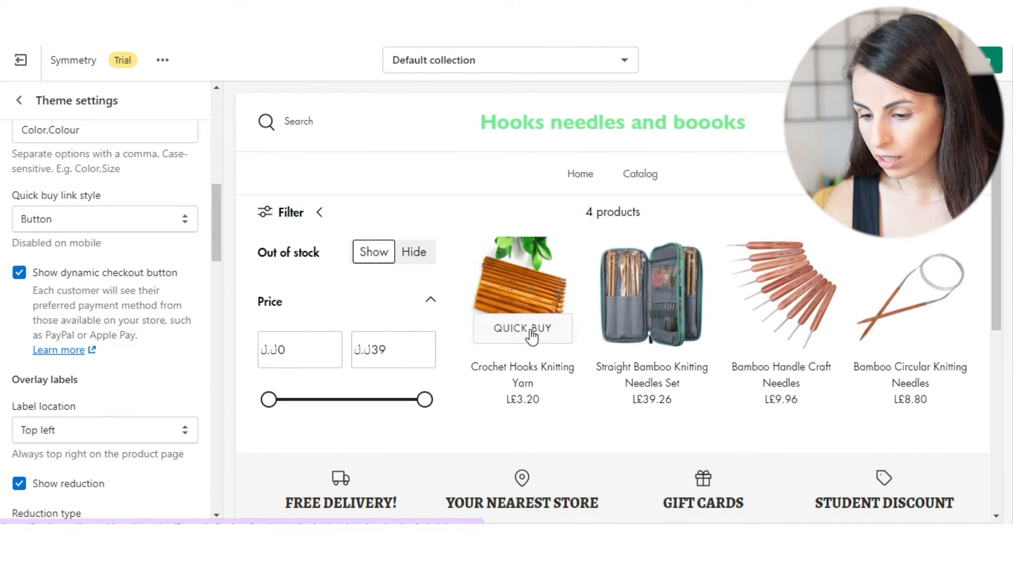
{"action": "left_click", "coordinate": [530, 331]}
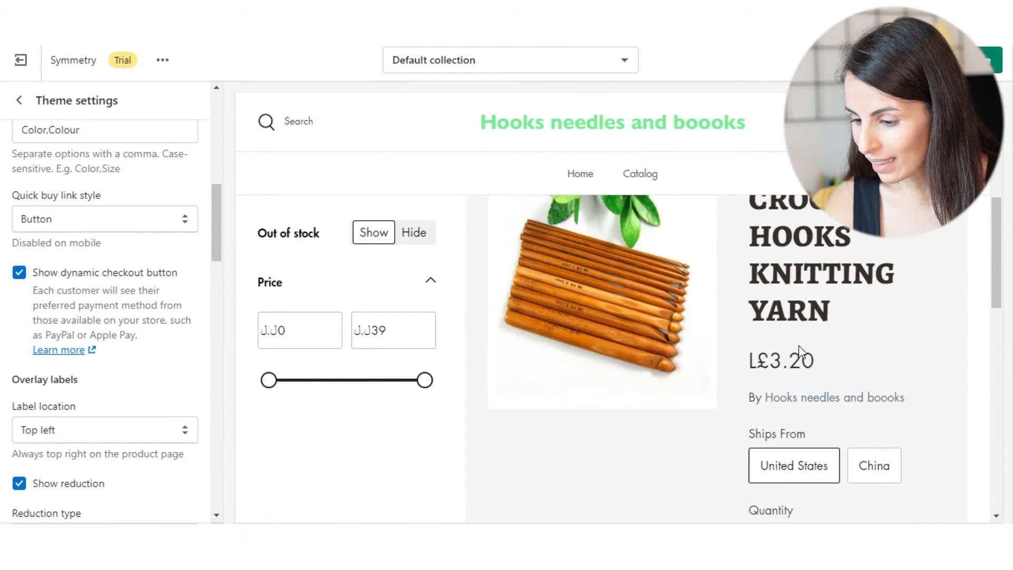
{"action": "scroll", "coordinate": [841, 387], "scroll_direction": "down", "scroll_amount": 5}
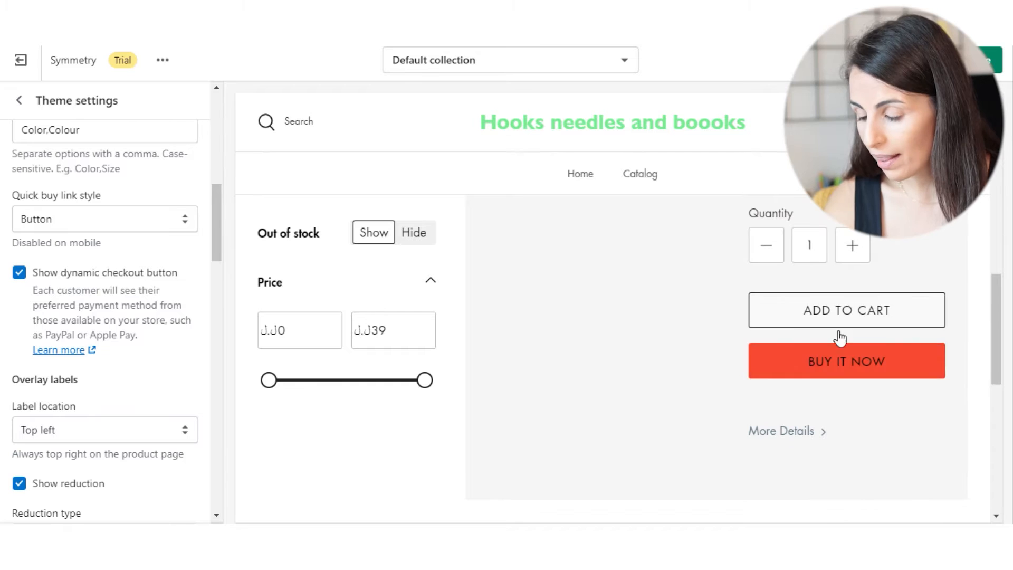
{"action": "scroll", "coordinate": [683, 414], "scroll_direction": "up", "scroll_amount": 3}
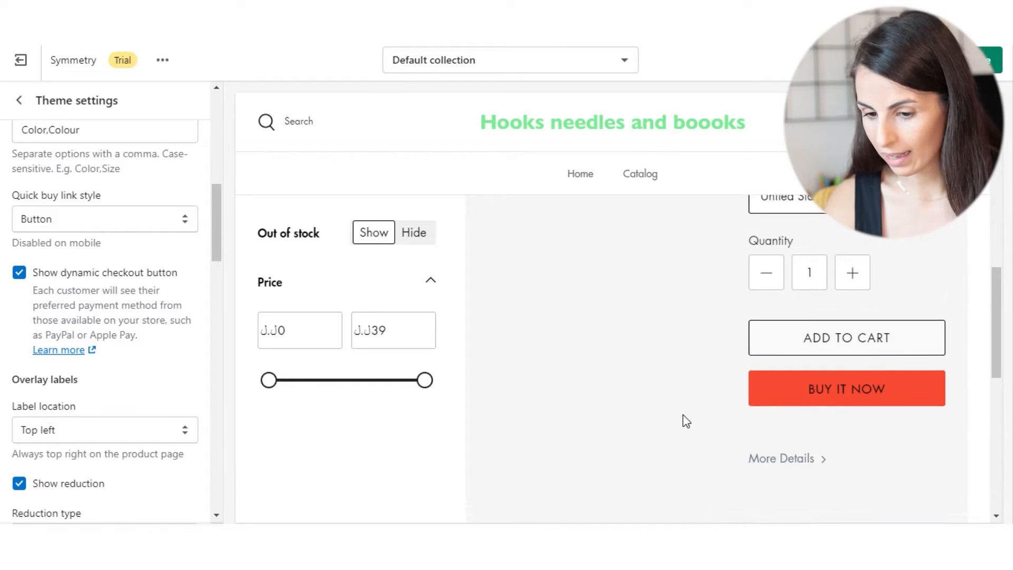
{"action": "scroll", "coordinate": [696, 406], "scroll_direction": "up", "scroll_amount": 7}
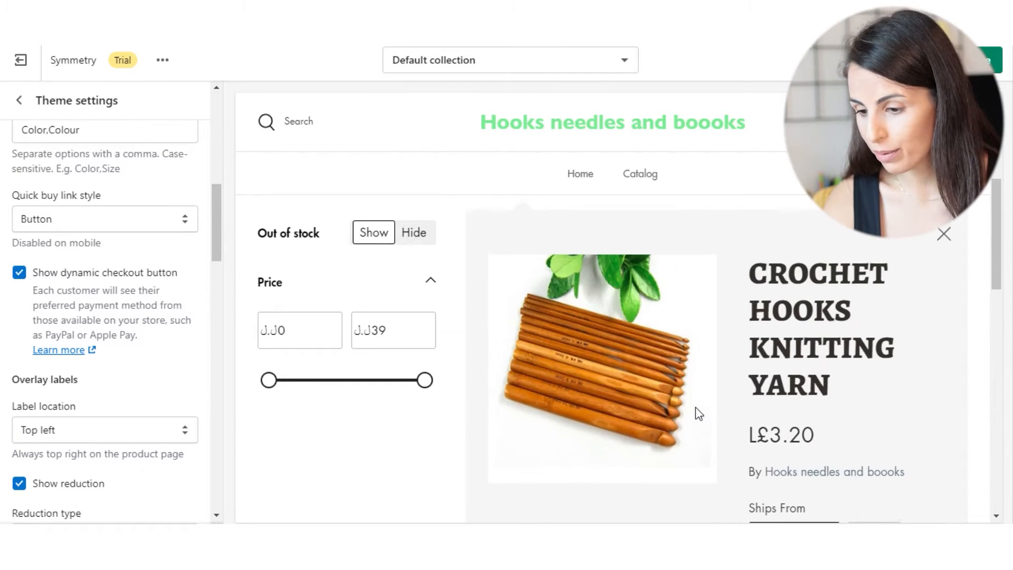
{"action": "left_click", "coordinate": [943, 456]}
Try the Whole product quick buy link style and test it on Crochet Hooks Knitting Yarn in the preview
{"action": "left_click", "coordinate": [97, 216]}
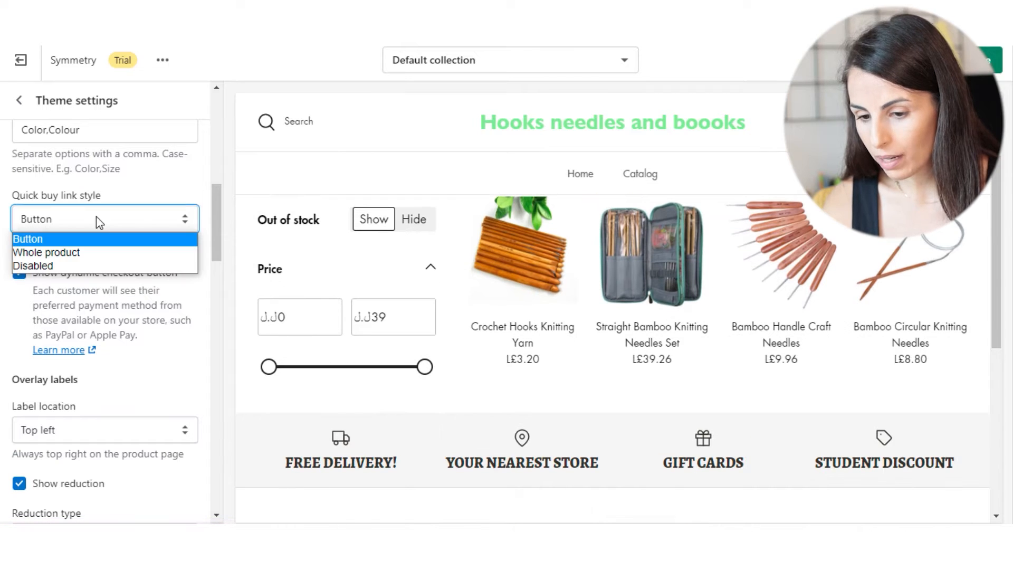
{"action": "left_click", "coordinate": [107, 253]}
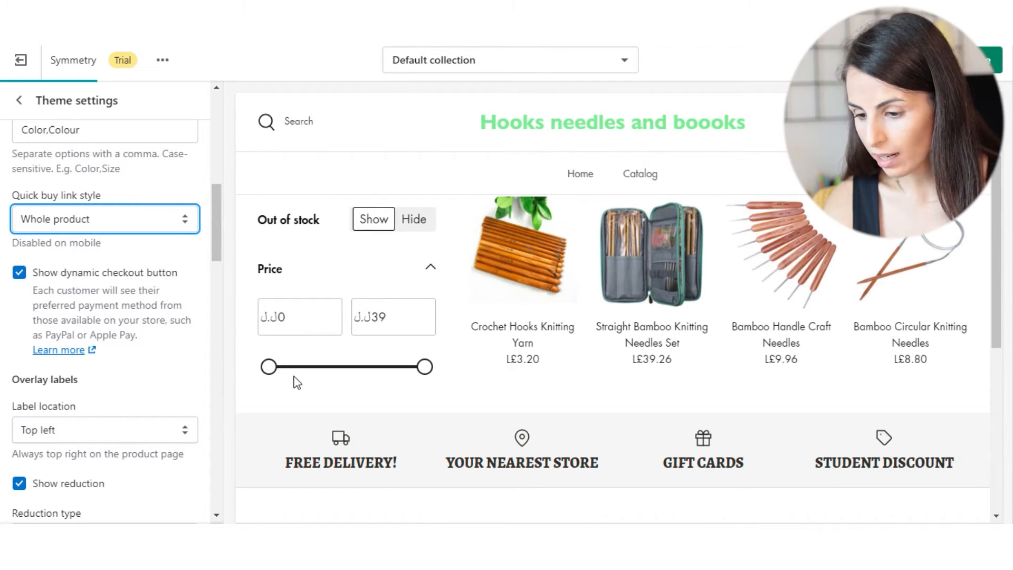
{"action": "mouse_move", "coordinate": [506, 287]}
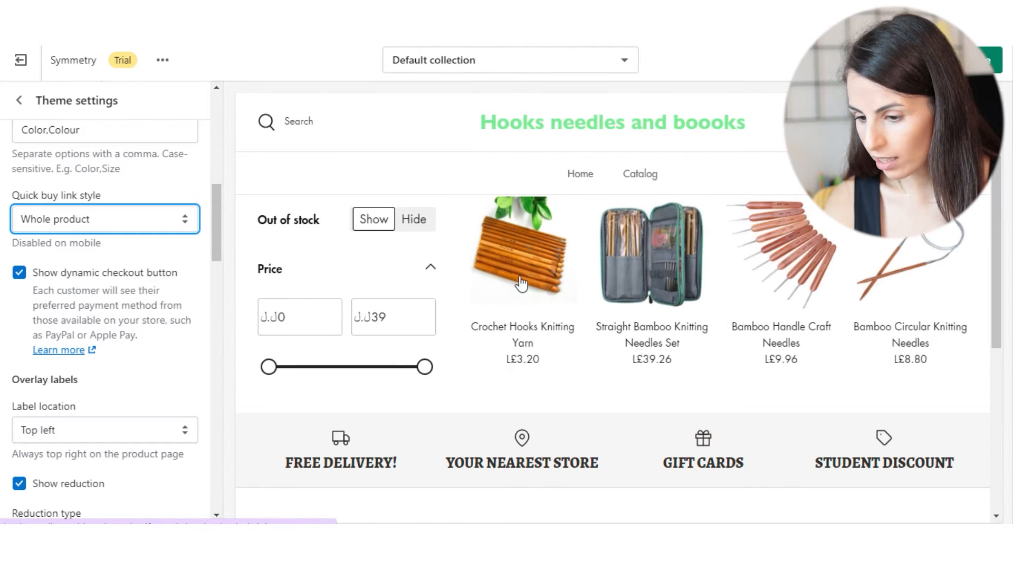
{"action": "left_click", "coordinate": [531, 287]}
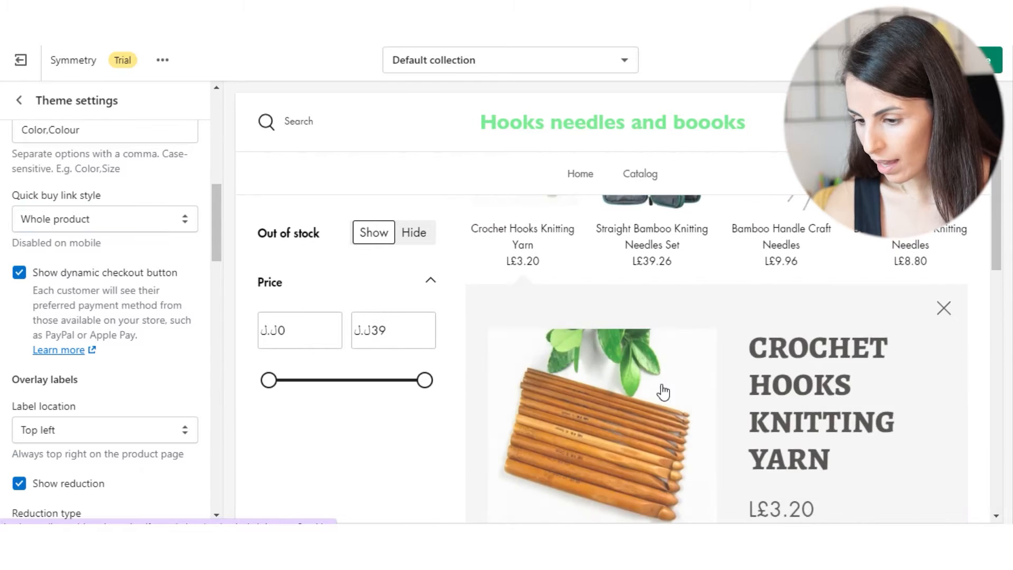
{"action": "scroll", "coordinate": [690, 333], "scroll_direction": "down", "scroll_amount": 5}
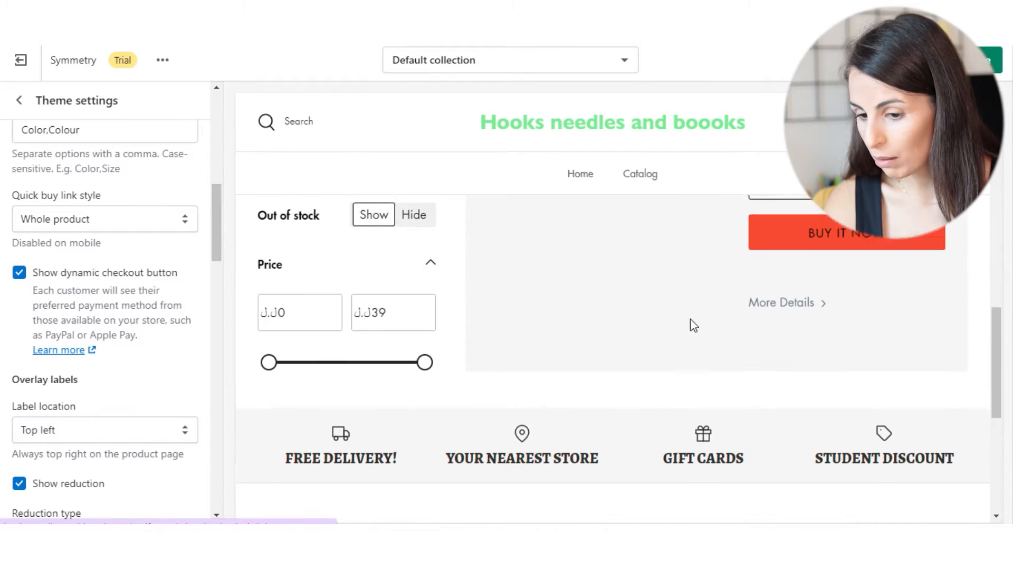
{"action": "scroll", "coordinate": [691, 333], "scroll_direction": "up", "scroll_amount": 6}
{"action": "scroll", "coordinate": [676, 301], "scroll_direction": "up", "scroll_amount": 5}
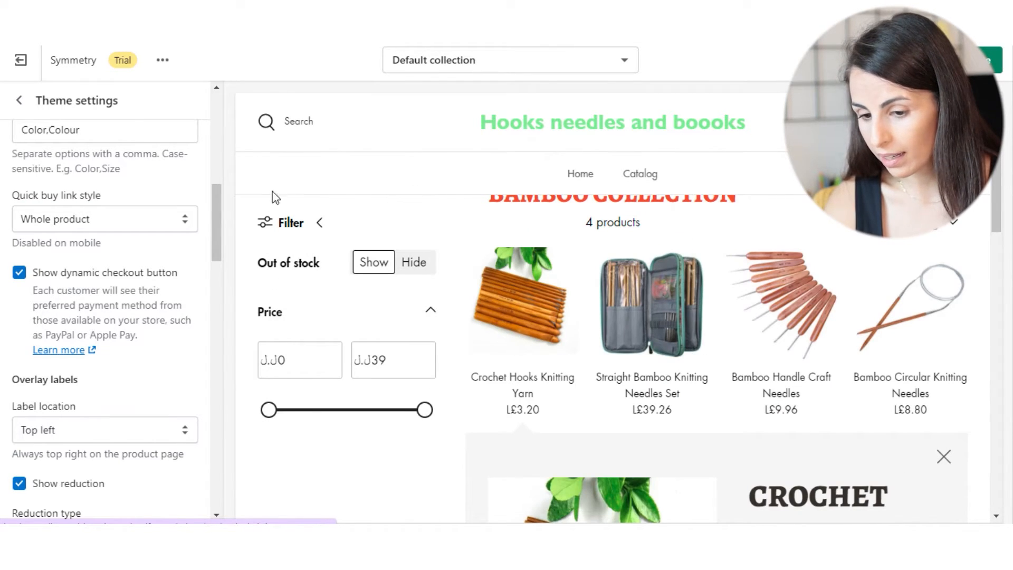
Set the quick buy link style back to Button, check it in the preview and review the other available styles
{"action": "left_click", "coordinate": [148, 218]}
{"action": "left_click", "coordinate": [134, 236]}
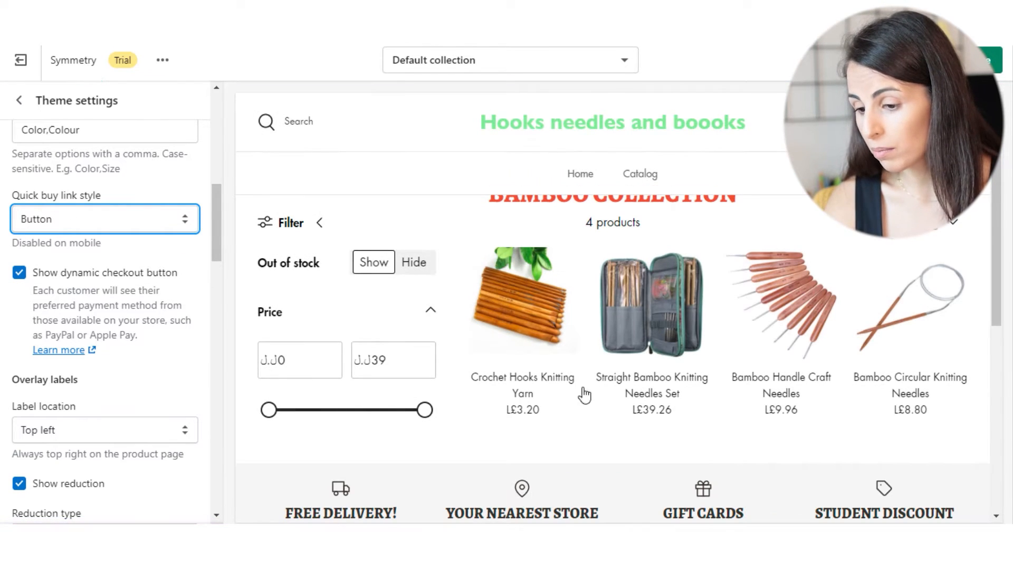
{"action": "mouse_move", "coordinate": [532, 331]}
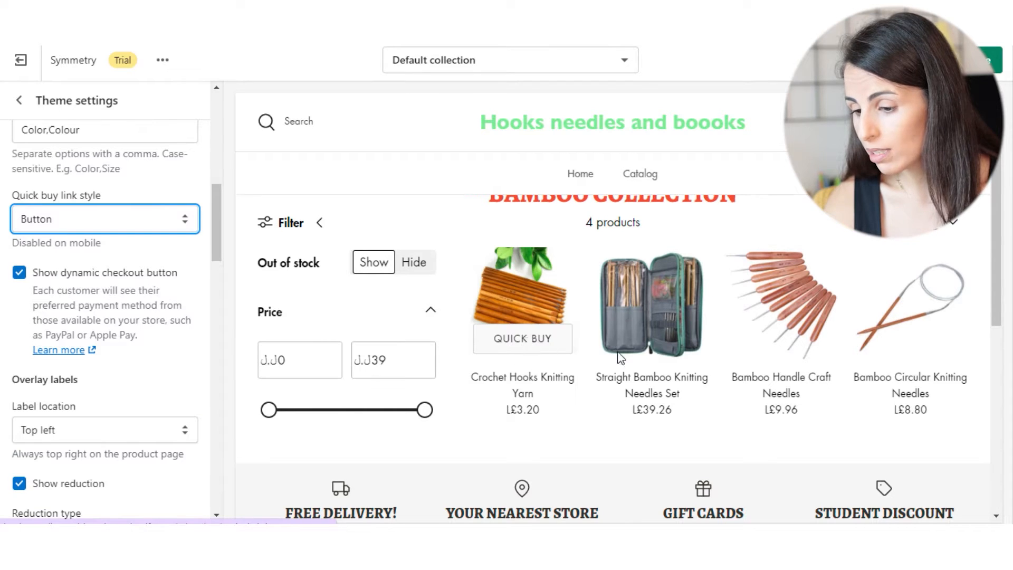
{"action": "left_click", "coordinate": [46, 227]}
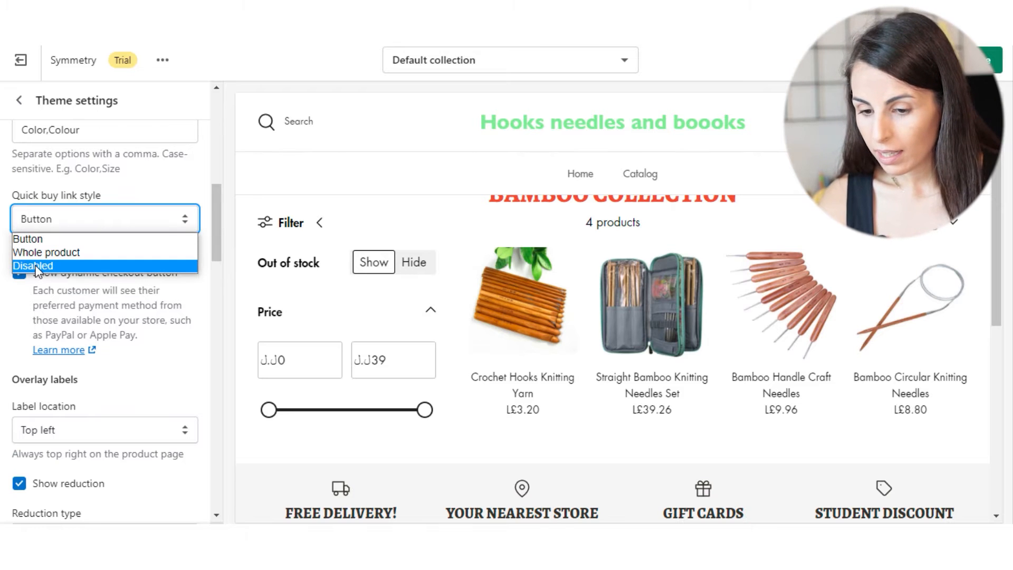
{"action": "key", "text": "Up"}
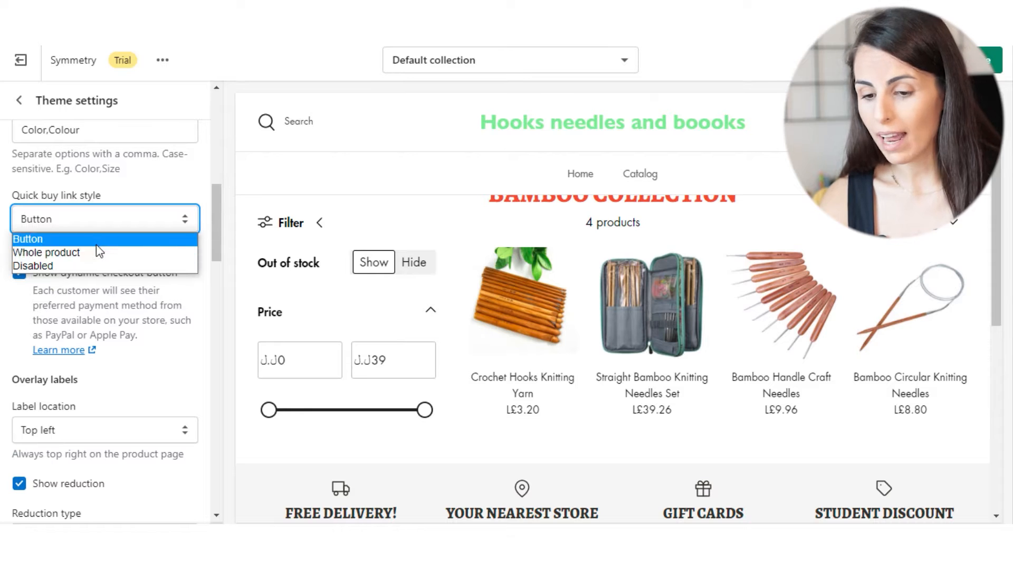
{"action": "left_click", "coordinate": [153, 185]}
Review the overlay label settings and open the 10/13 Pairs Aluminum Circular Knitting Needles product in the Shopify admin
{"action": "scroll", "coordinate": [280, 309], "scroll_direction": "down", "scroll_amount": 2}
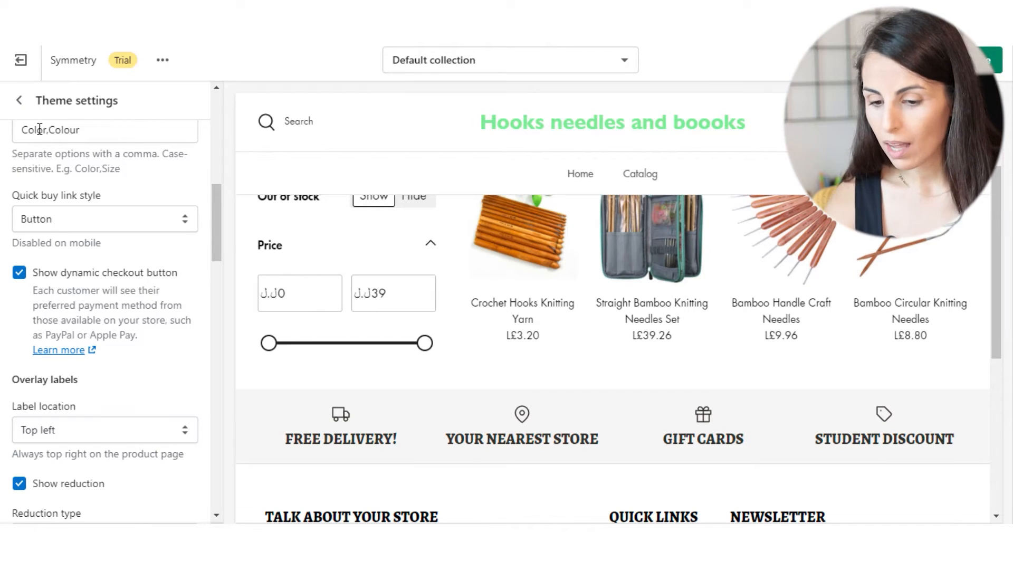
{"action": "scroll", "coordinate": [60, 222], "scroll_direction": "down", "scroll_amount": 4}
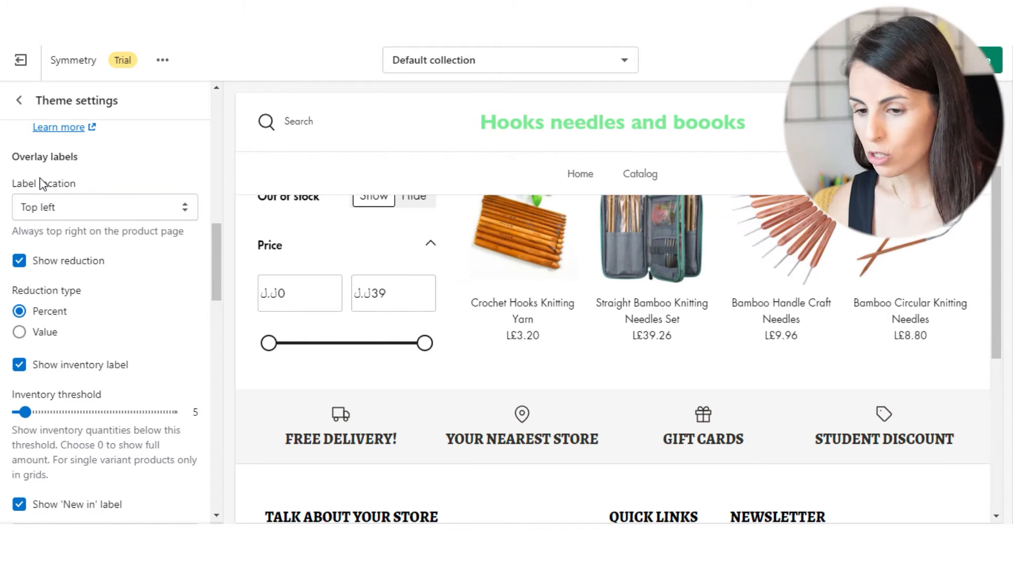
{"action": "scroll", "coordinate": [199, 409], "scroll_direction": "down", "scroll_amount": 3}
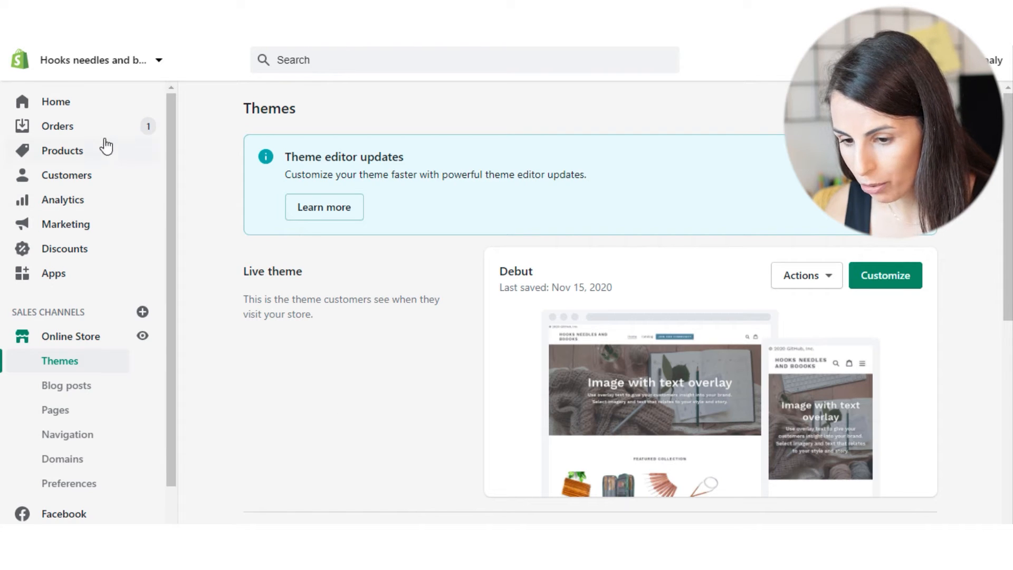
{"action": "left_click", "coordinate": [98, 158]}
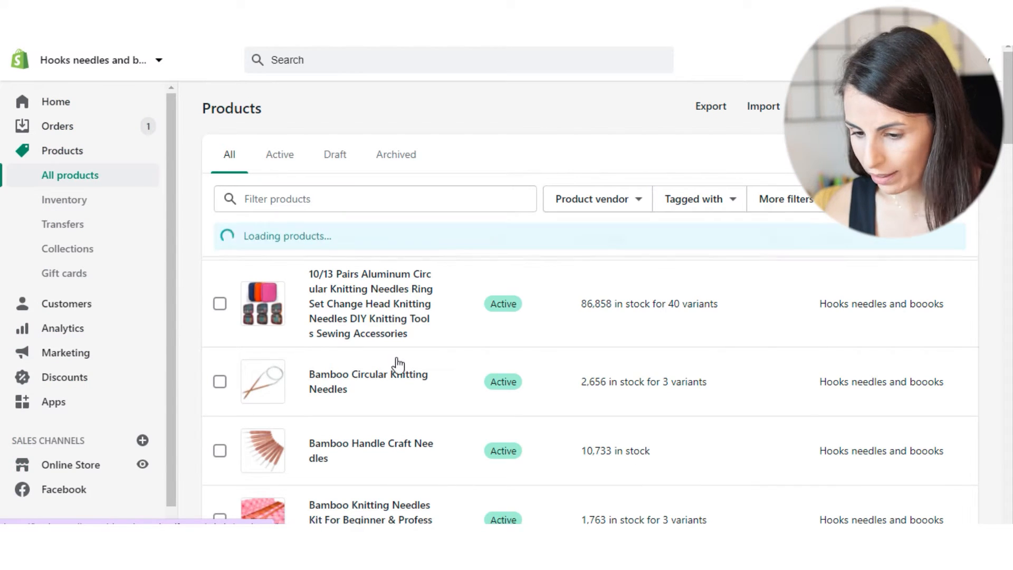
{"action": "left_click", "coordinate": [406, 310]}
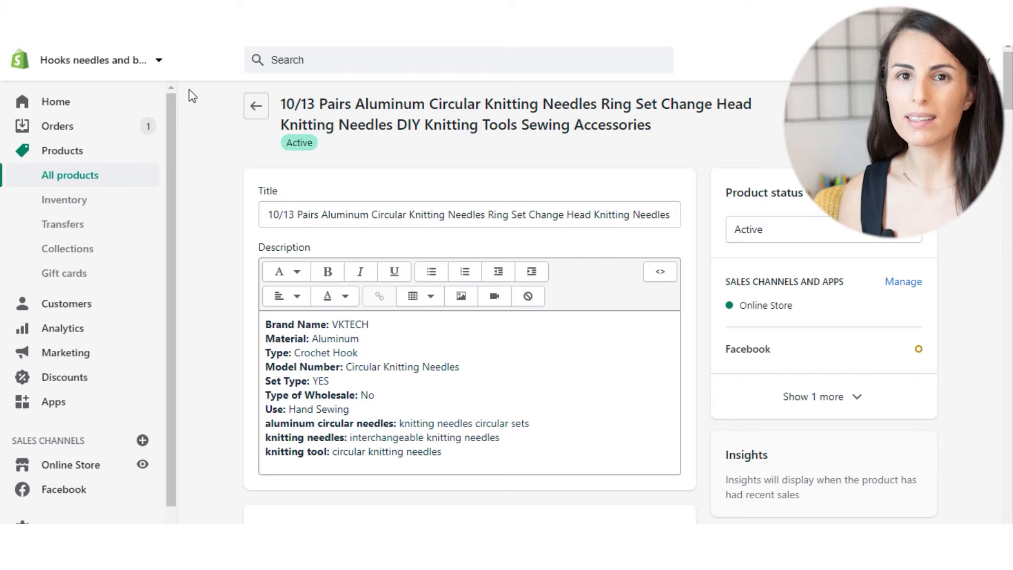
Add the tag New to the 10/13 Pairs Aluminum Circular Knitting Needles product
{"action": "scroll", "coordinate": [750, 269], "scroll_direction": "down", "scroll_amount": 7}
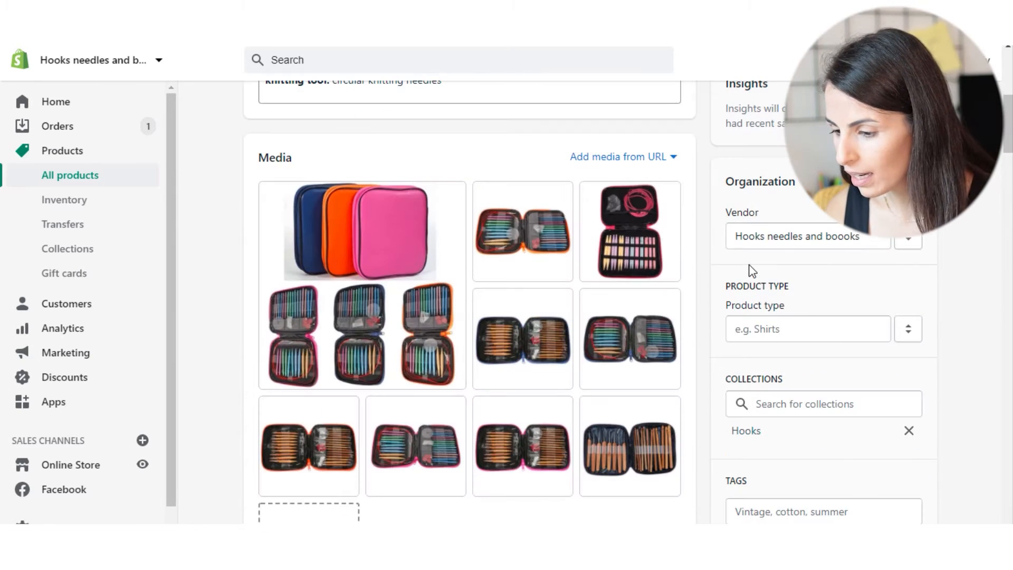
{"action": "scroll", "coordinate": [767, 378], "scroll_direction": "down", "scroll_amount": 1}
{"action": "left_click", "coordinate": [756, 436]}
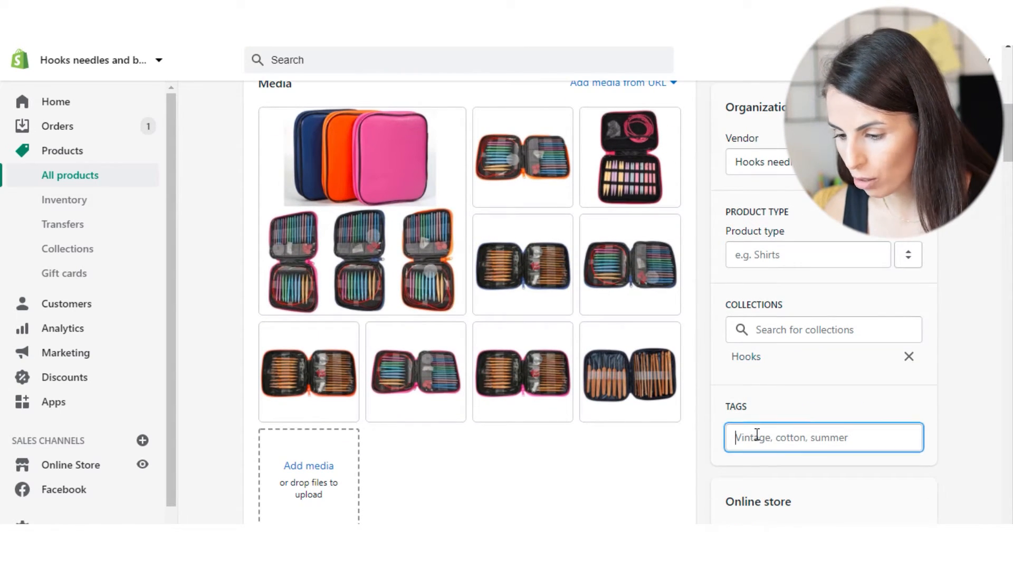
{"action": "type", "text": "New"}
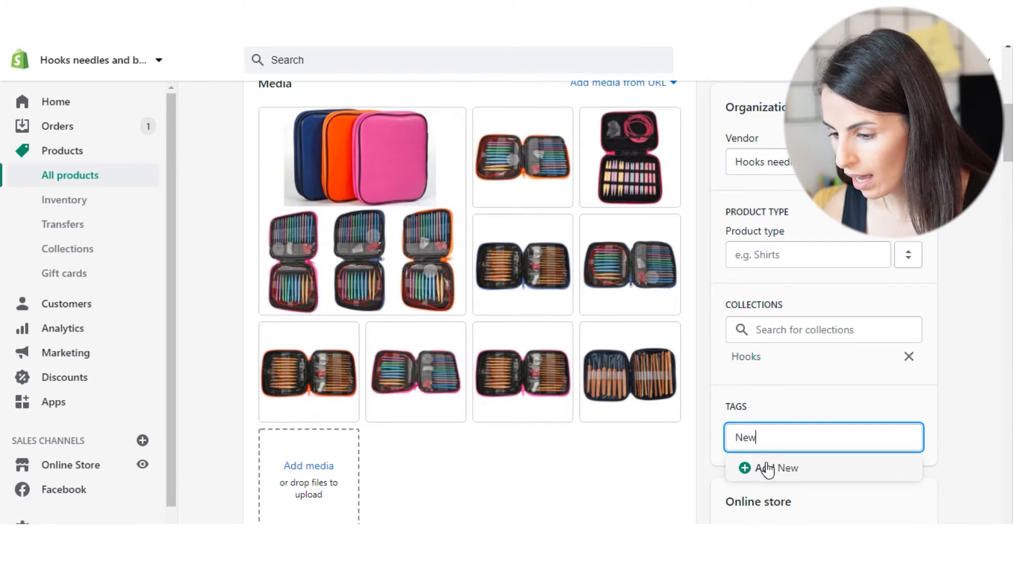
{"action": "left_click", "coordinate": [766, 467]}
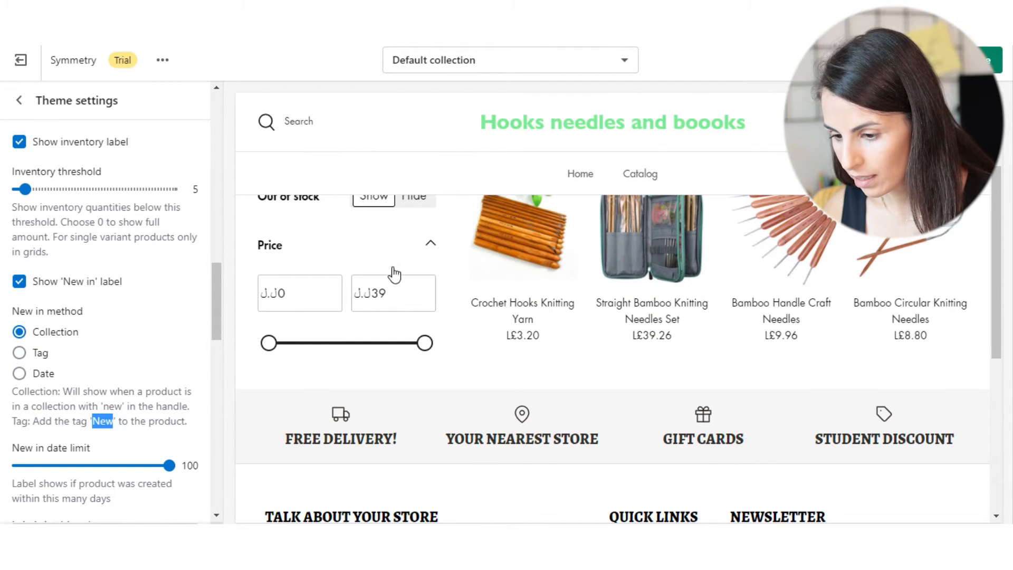
Save the theme settings in the theme editor, and try Tag as the 'New in' method before returning it to Collection
{"action": "scroll", "coordinate": [394, 274], "scroll_direction": "up", "scroll_amount": 3}
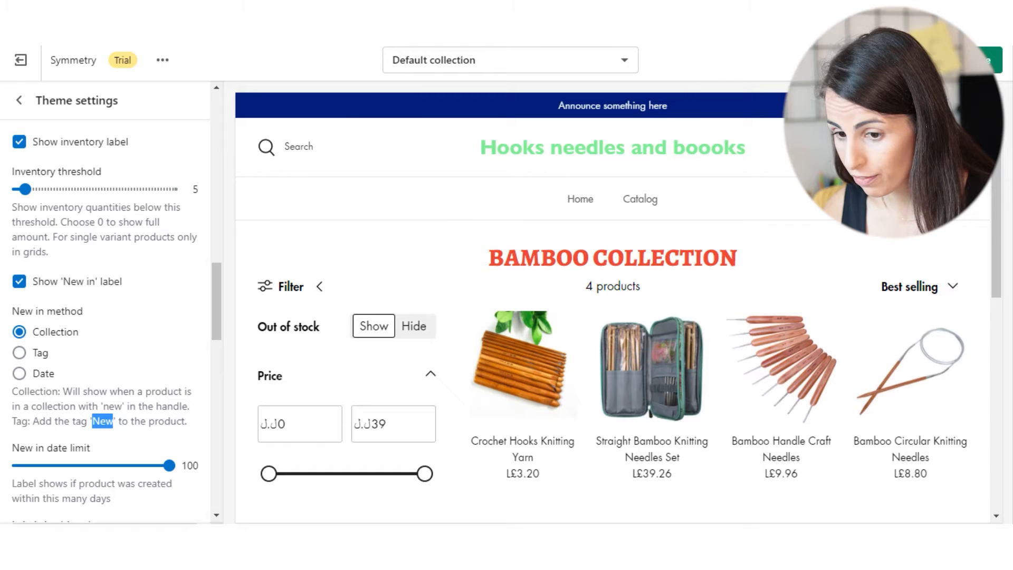
{"action": "left_click", "coordinate": [998, 63]}
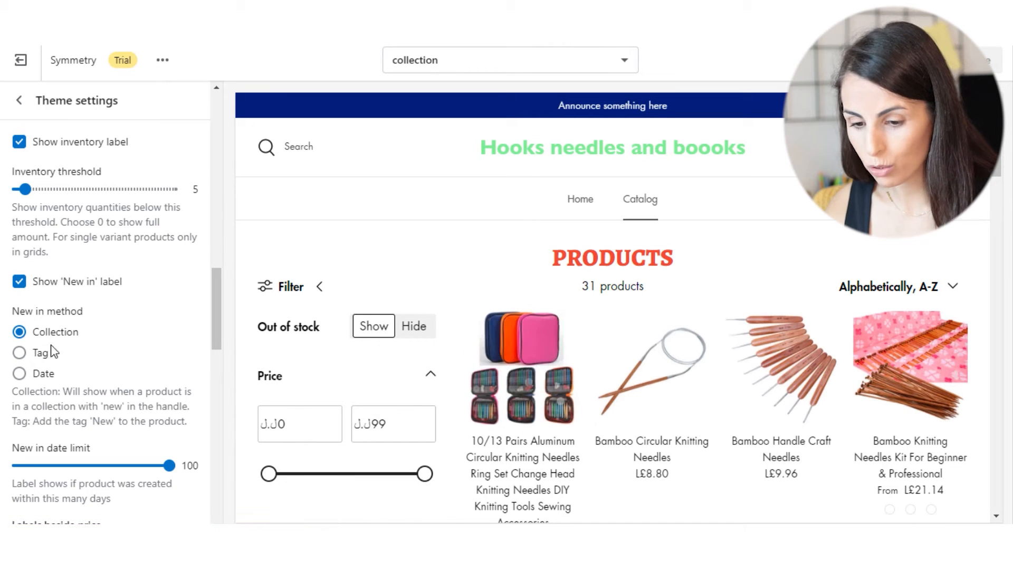
{"action": "left_click", "coordinate": [20, 354]}
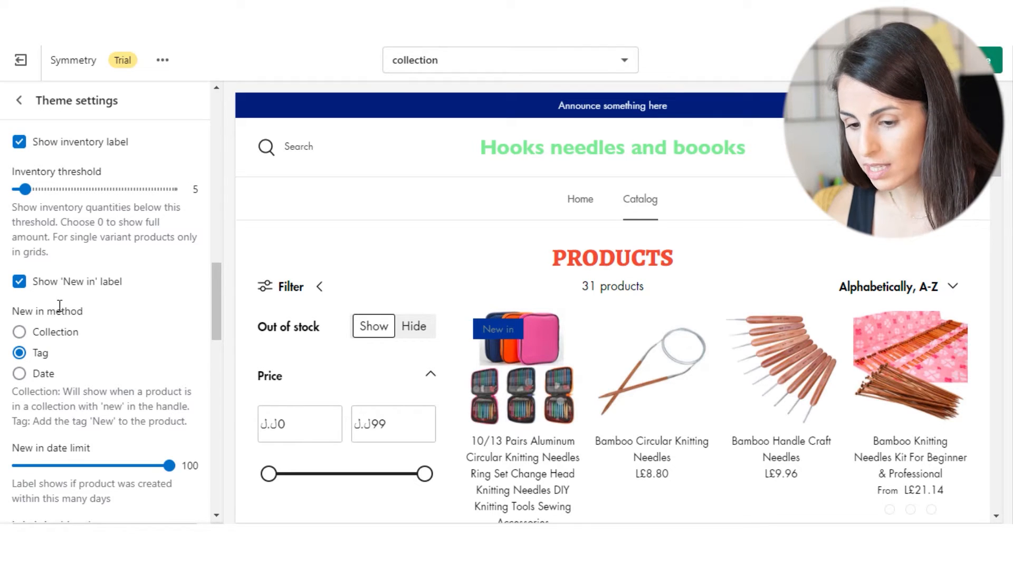
{"action": "left_click", "coordinate": [19, 331]}
Open the China / B 13Pairs Aluminium variant of the 10/13 Pairs needles product in the Shopify admin
{"action": "scroll", "coordinate": [72, 398], "scroll_direction": "up", "scroll_amount": 3}
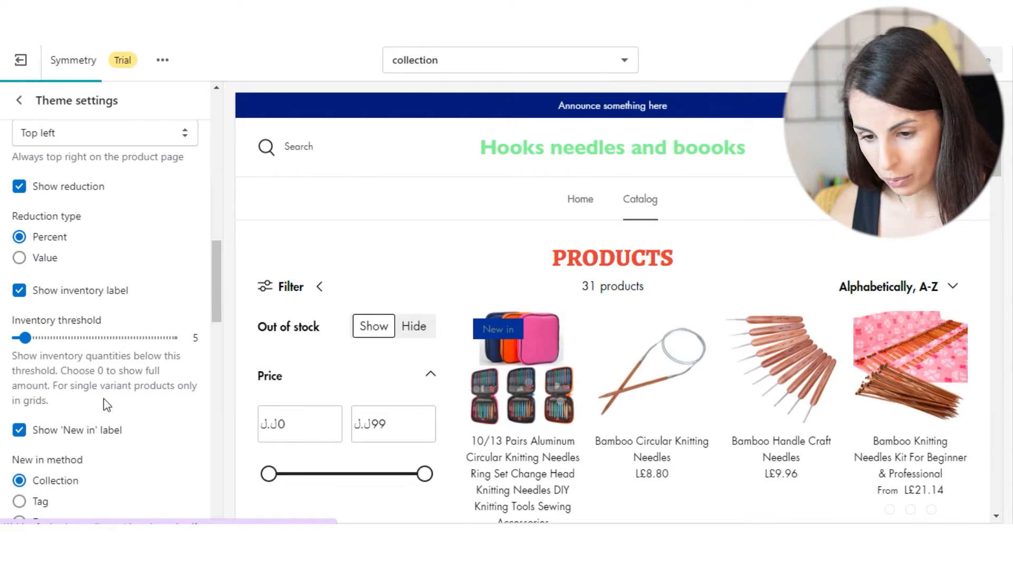
{"action": "scroll", "coordinate": [38, 270], "scroll_direction": "up", "scroll_amount": 3}
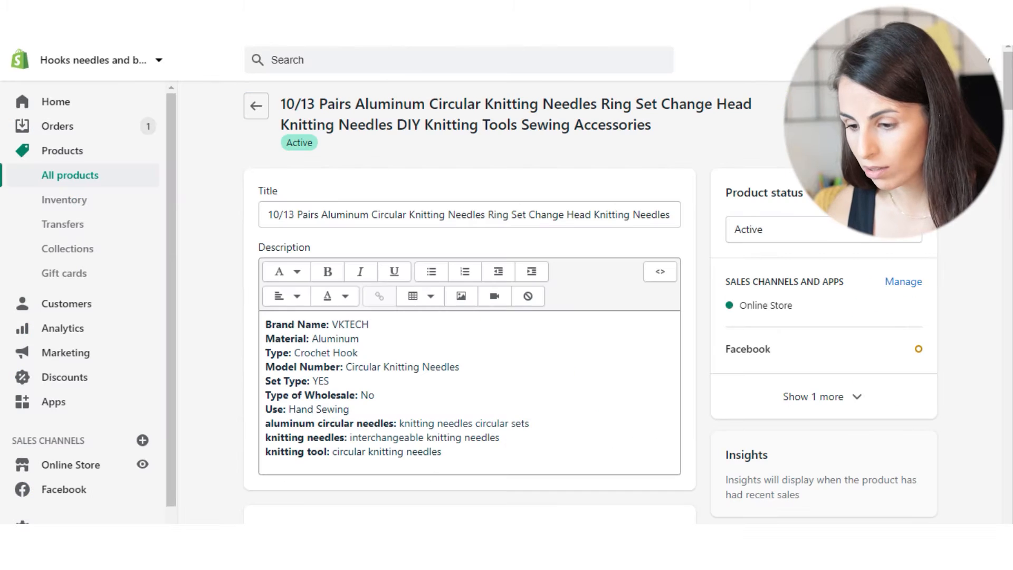
{"action": "scroll", "coordinate": [457, 466], "scroll_direction": "down", "scroll_amount": 10}
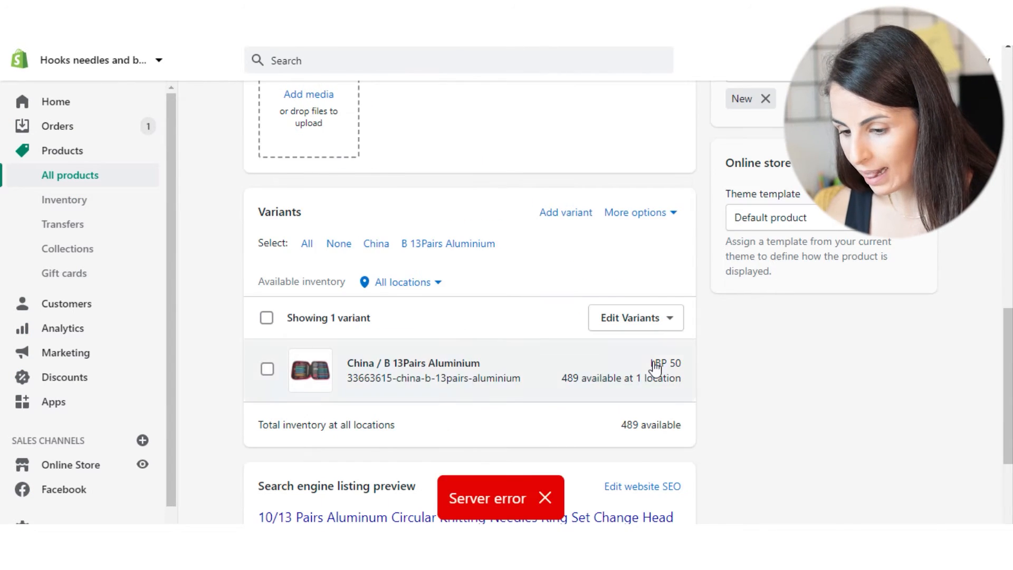
{"action": "left_click", "coordinate": [656, 365]}
{"action": "scroll", "coordinate": [463, 323], "scroll_direction": "down", "scroll_amount": 4}
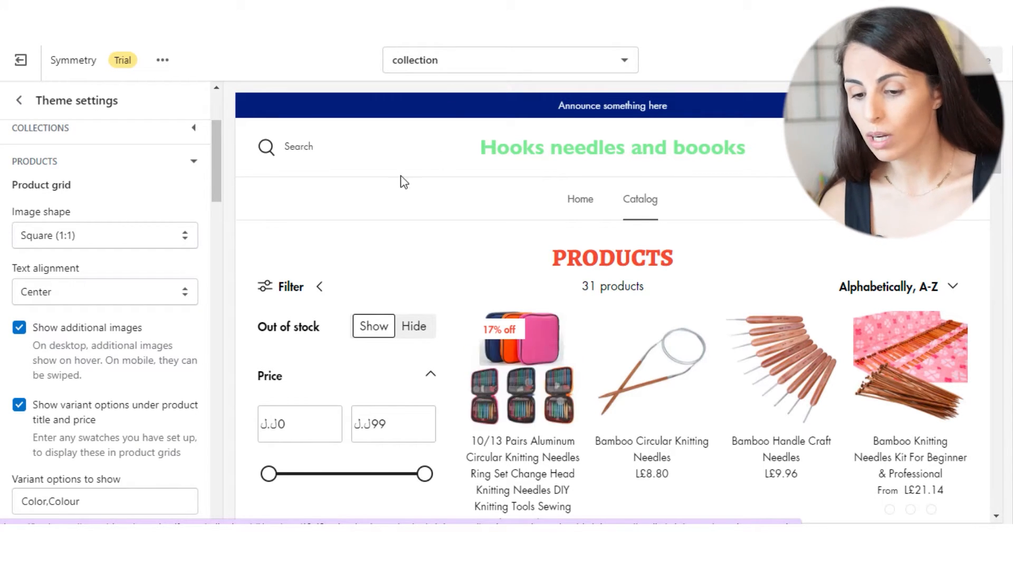
Review the reduction, inventory, 'New in' and beside-price label settings in the theme editor against the discounted needles product in the preview
{"action": "scroll", "coordinate": [21, 293], "scroll_direction": "up", "scroll_amount": 2}
{"action": "scroll", "coordinate": [23, 293], "scroll_direction": "down", "scroll_amount": 5}
{"action": "scroll", "coordinate": [31, 295], "scroll_direction": "down", "scroll_amount": 10}
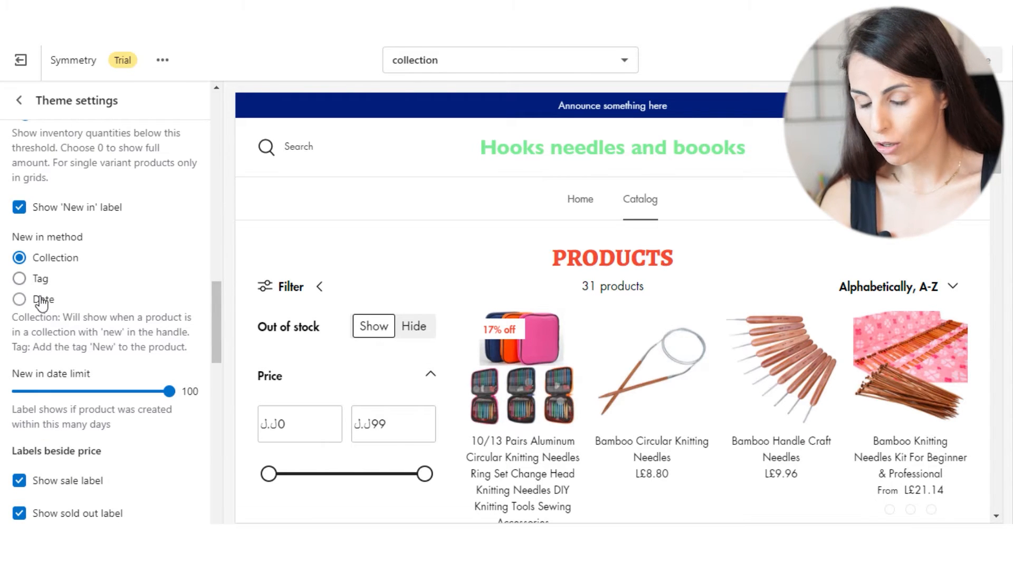
{"action": "scroll", "coordinate": [37, 306], "scroll_direction": "up", "scroll_amount": 5}
{"action": "scroll", "coordinate": [82, 271], "scroll_direction": "up", "scroll_amount": 5}
{"action": "scroll", "coordinate": [32, 317], "scroll_direction": "down", "scroll_amount": 6}
{"action": "mouse_move", "coordinate": [499, 343]}
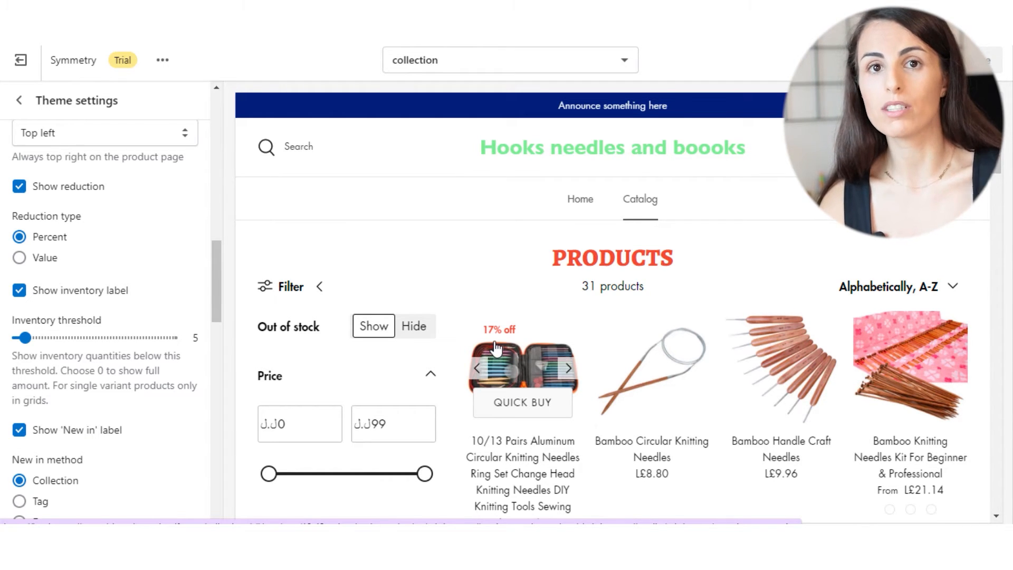
{"action": "scroll", "coordinate": [493, 352], "scroll_direction": "down", "scroll_amount": 2}
{"action": "scroll", "coordinate": [140, 355], "scroll_direction": "down", "scroll_amount": 5}
{"action": "scroll", "coordinate": [142, 363], "scroll_direction": "down", "scroll_amount": 2}
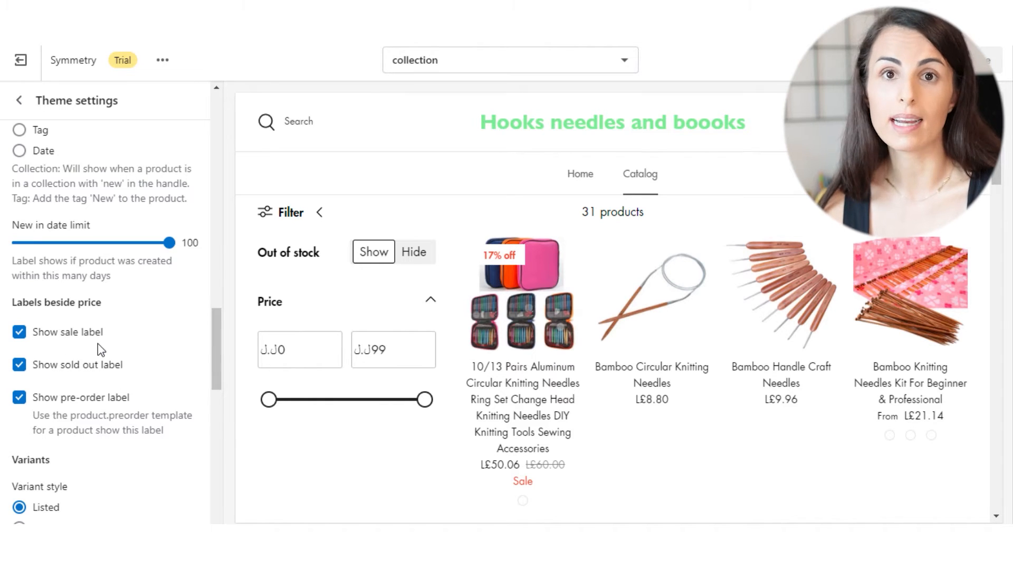
Load the Default product template in the preview and examine its Color variant options
{"action": "scroll", "coordinate": [100, 348], "scroll_direction": "down", "scroll_amount": 5}
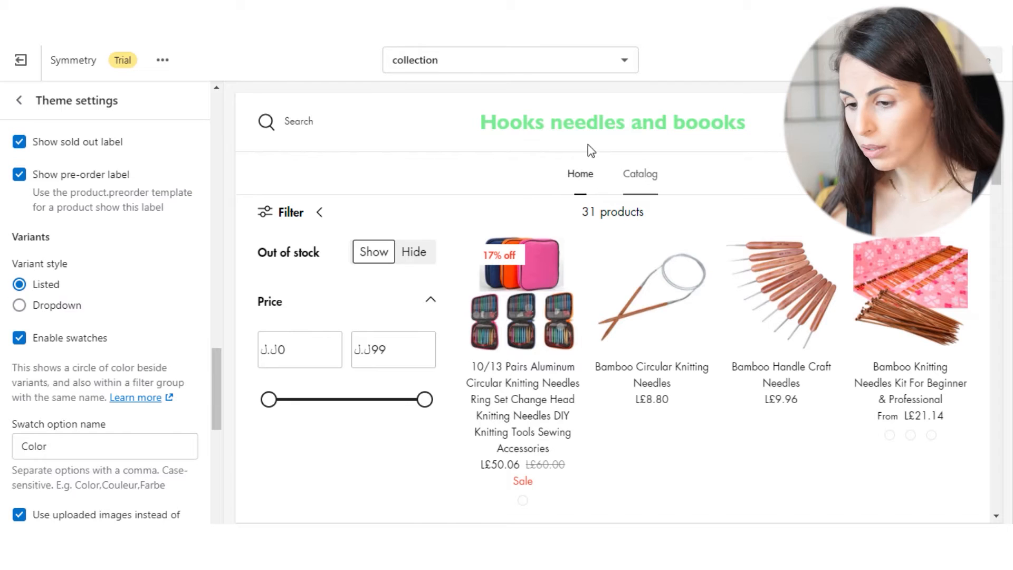
{"action": "left_click", "coordinate": [504, 64]}
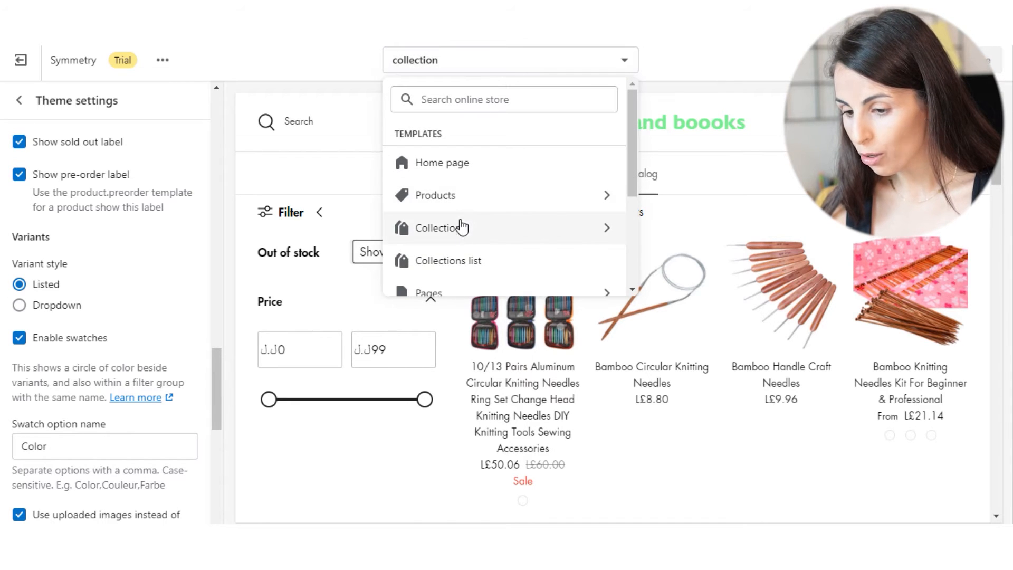
{"action": "left_click", "coordinate": [471, 197]}
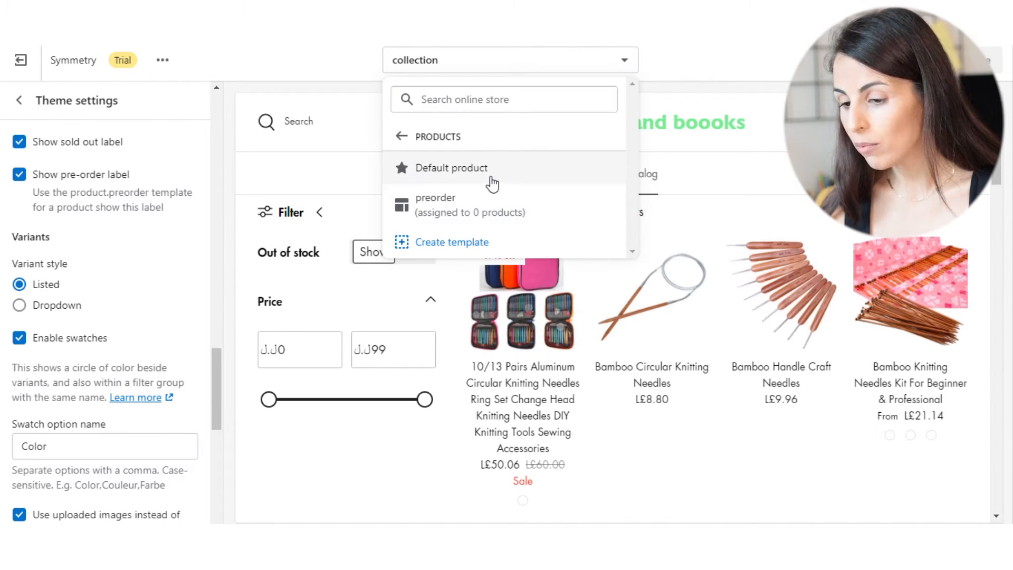
{"action": "left_click", "coordinate": [491, 179]}
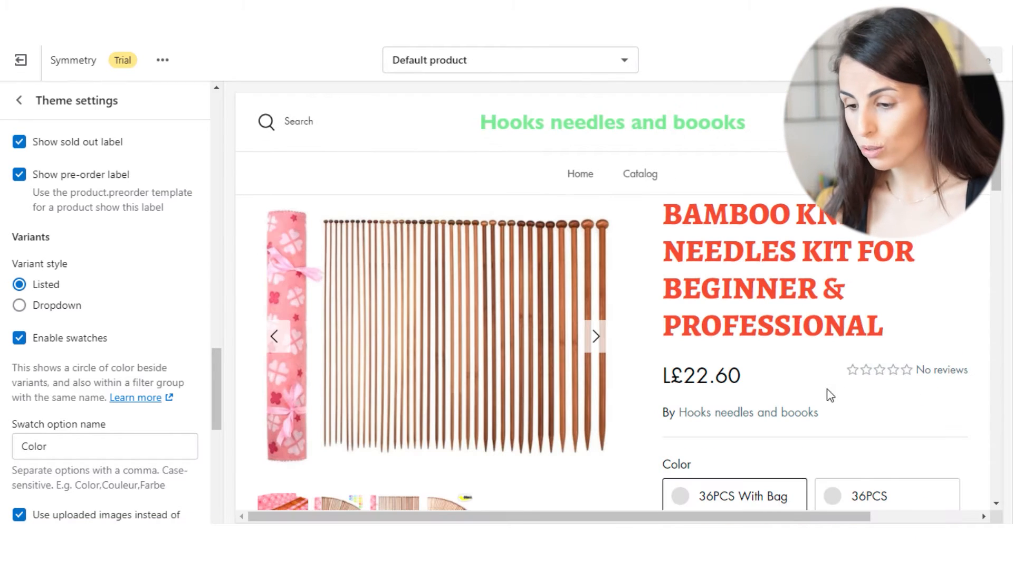
{"action": "scroll", "coordinate": [795, 396], "scroll_direction": "down", "scroll_amount": 4}
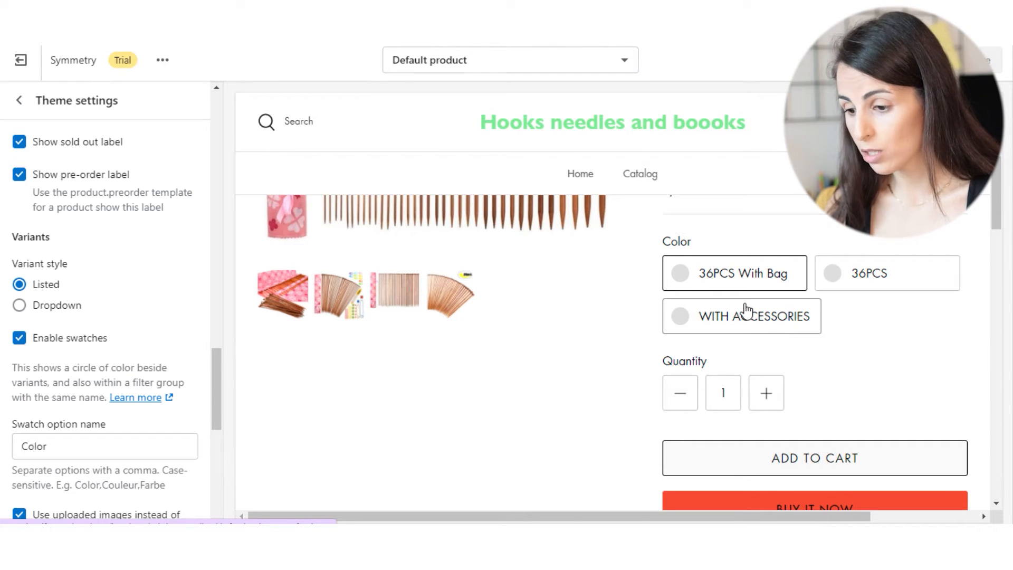
Try the Dropdown variant style and disabled swatches on the product page, restoring Listed and enabled swatches
{"action": "left_click", "coordinate": [66, 315]}
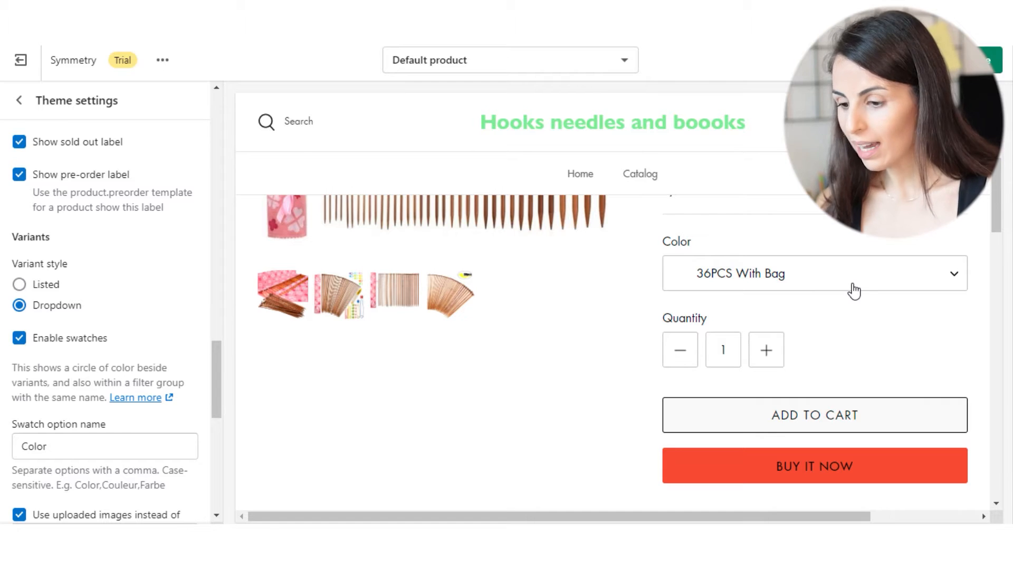
{"action": "left_click", "coordinate": [47, 292]}
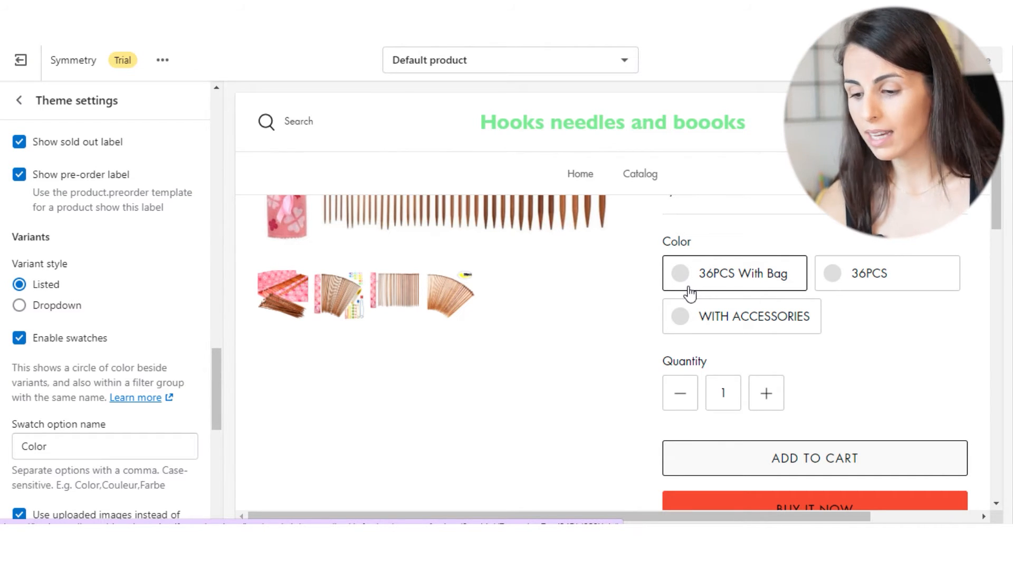
{"action": "left_click", "coordinate": [19, 340]}
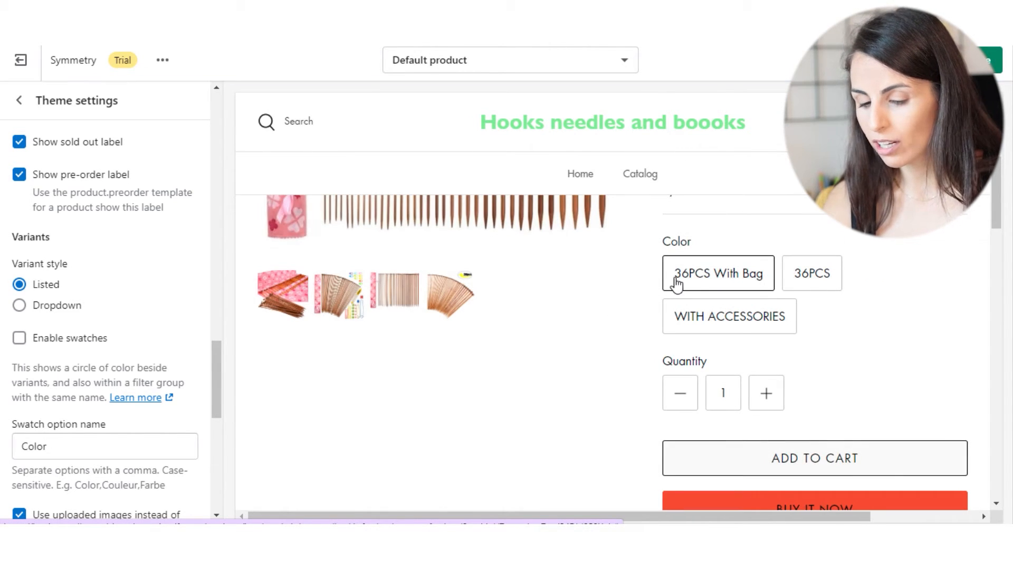
{"action": "left_click", "coordinate": [19, 338]}
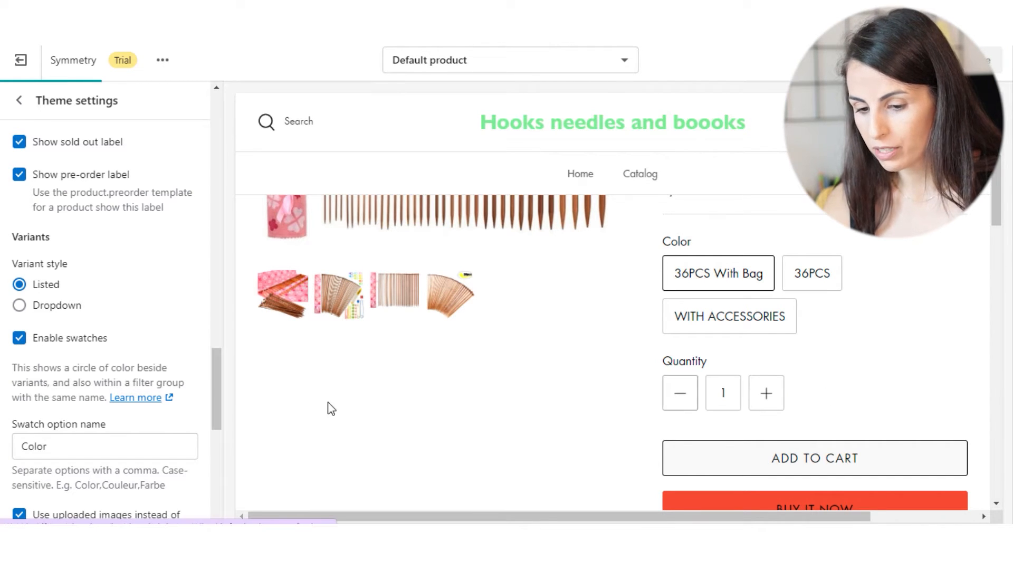
Review the swatch option name, uploaded swatch image and product review settings, and examine the rating beside the product price
{"action": "scroll", "coordinate": [105, 468], "scroll_direction": "down", "scroll_amount": 3}
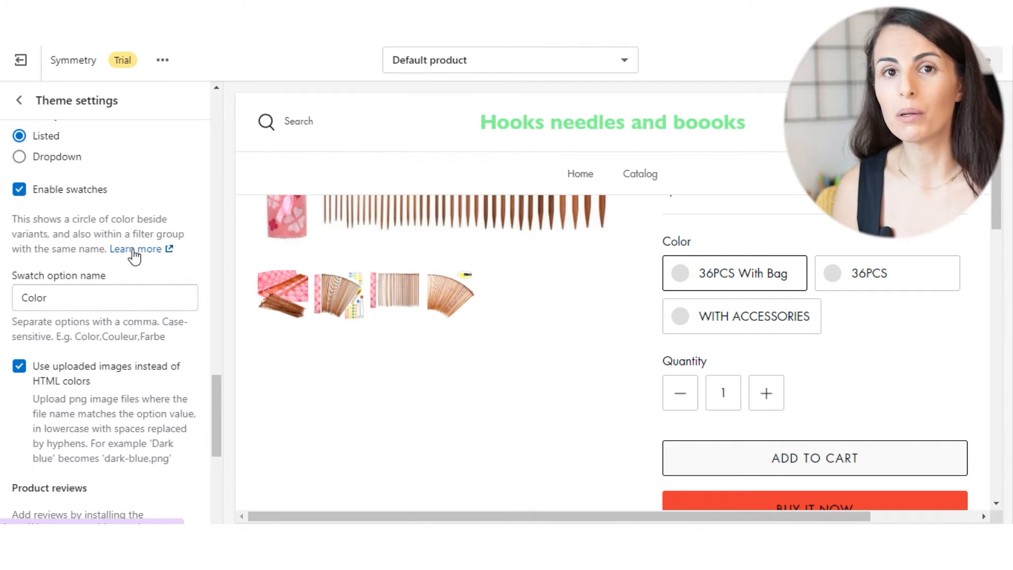
{"action": "scroll", "coordinate": [135, 256], "scroll_direction": "down", "scroll_amount": 3}
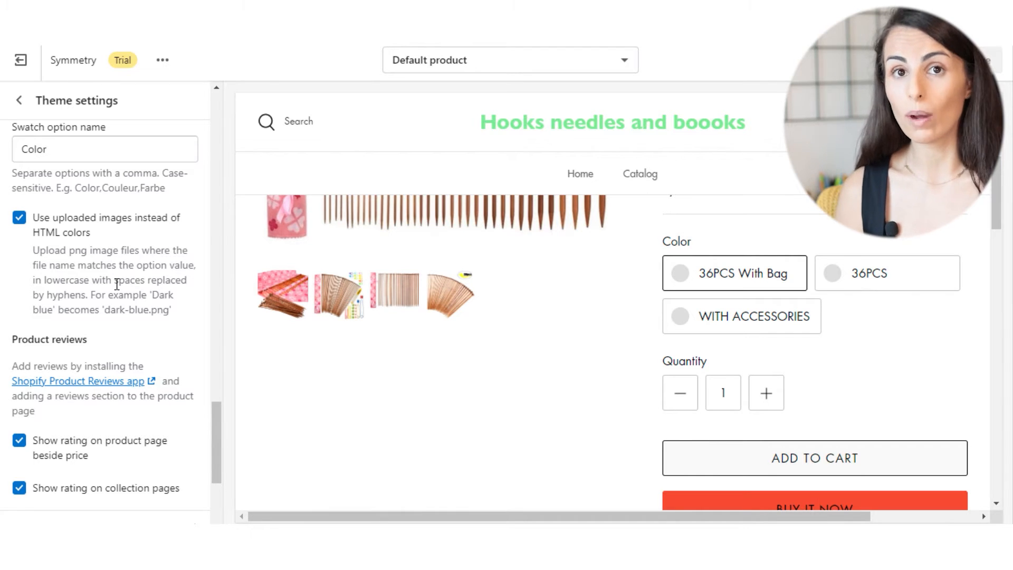
{"action": "scroll", "coordinate": [45, 362], "scroll_direction": "down", "scroll_amount": 2}
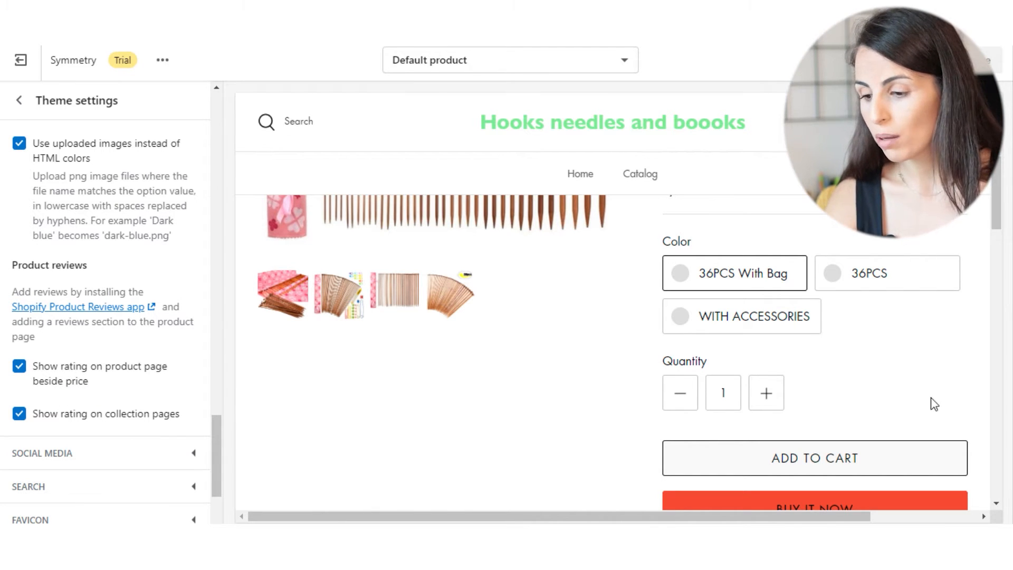
{"action": "scroll", "coordinate": [881, 348], "scroll_direction": "up", "scroll_amount": 4}
{"action": "scroll", "coordinate": [909, 396], "scroll_direction": "down", "scroll_amount": 1}
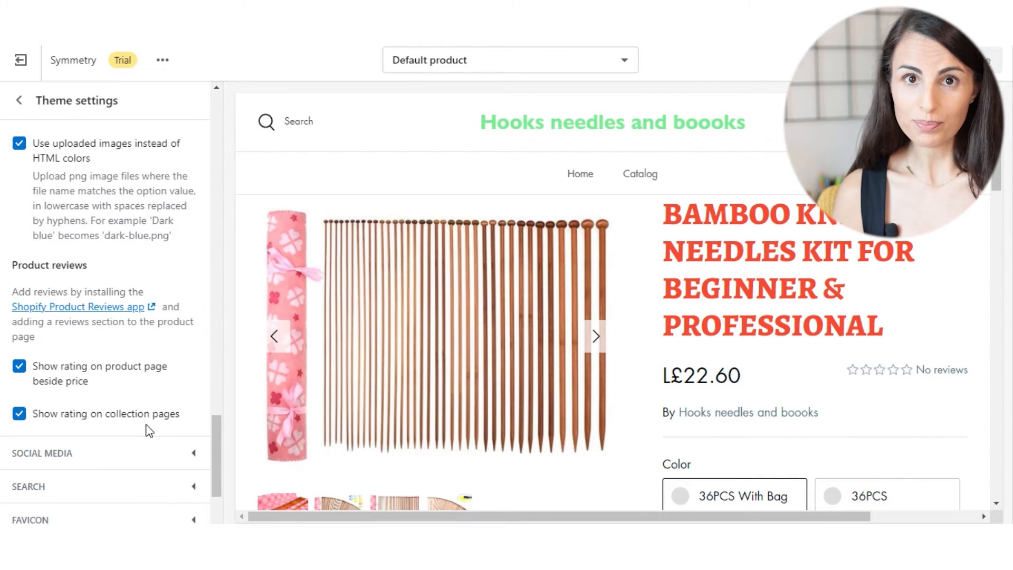
Review the social media account fields and the custom icon and link options, and collapse the Social media settings
{"action": "left_click", "coordinate": [148, 453]}
{"action": "scroll", "coordinate": [104, 211], "scroll_direction": "up", "scroll_amount": 2}
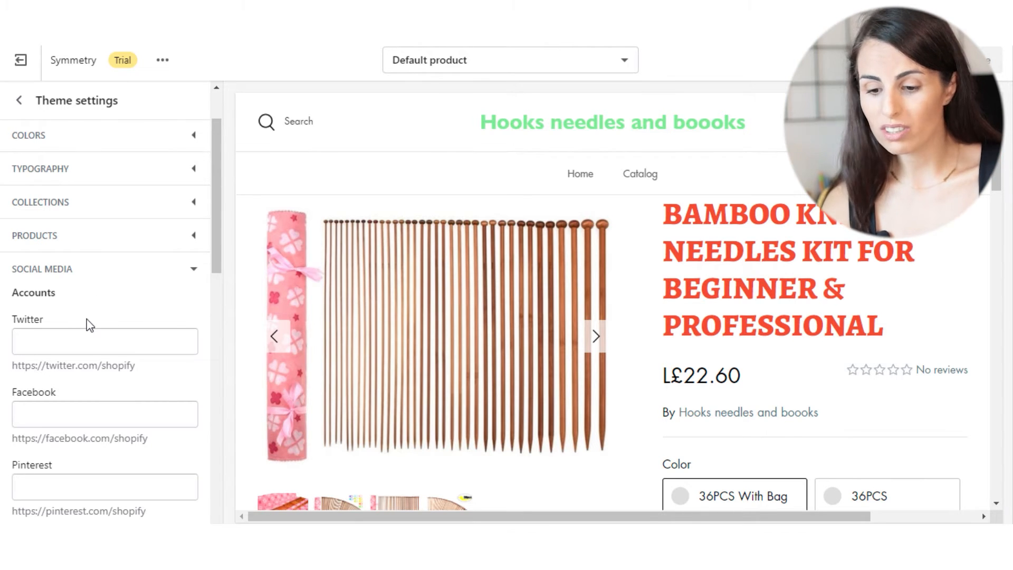
{"action": "scroll", "coordinate": [88, 312], "scroll_direction": "down", "scroll_amount": 3}
{"action": "scroll", "coordinate": [79, 319], "scroll_direction": "down", "scroll_amount": 4}
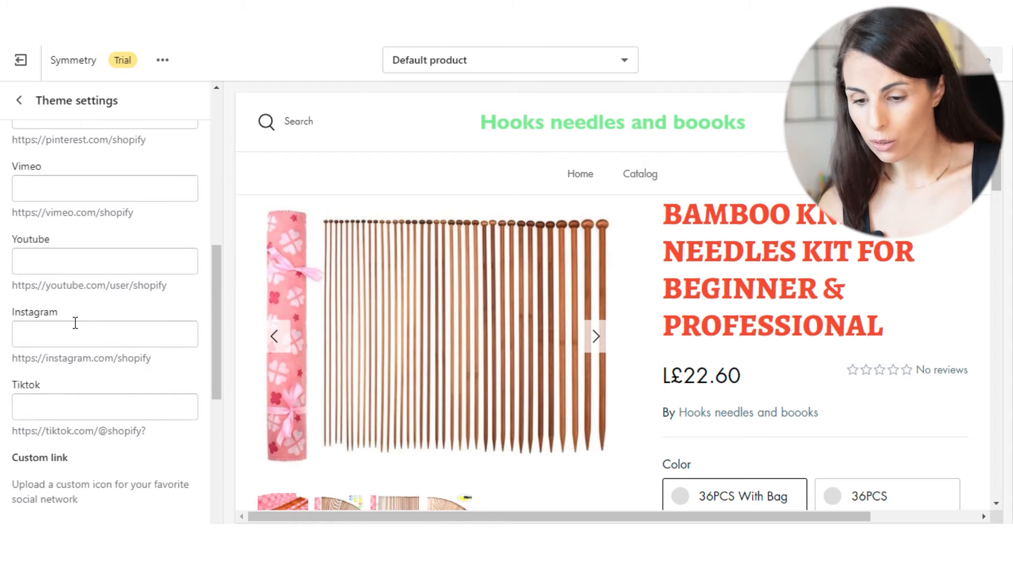
{"action": "scroll", "coordinate": [76, 323], "scroll_direction": "down", "scroll_amount": 3}
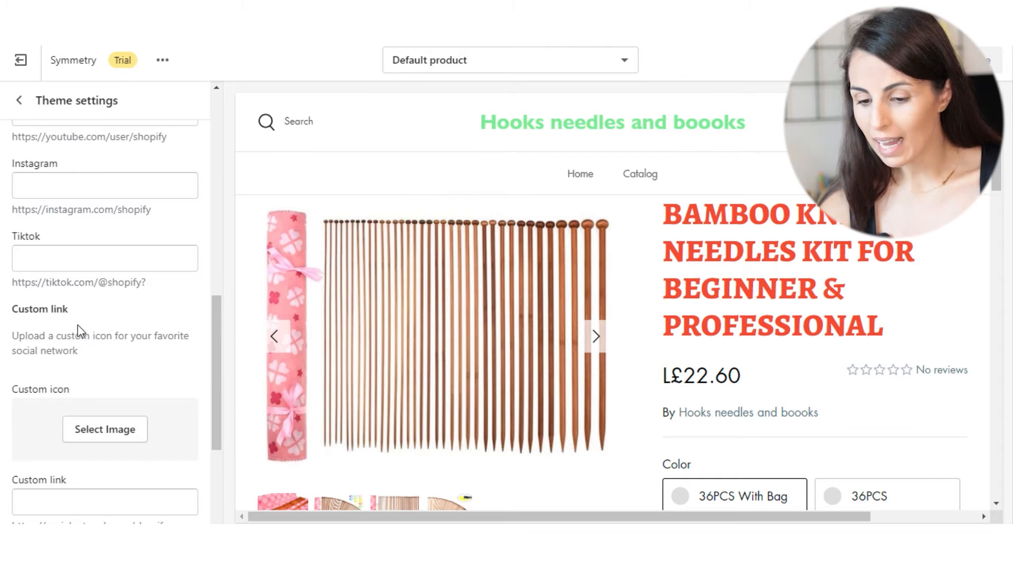
{"action": "scroll", "coordinate": [79, 327], "scroll_direction": "down", "scroll_amount": 3}
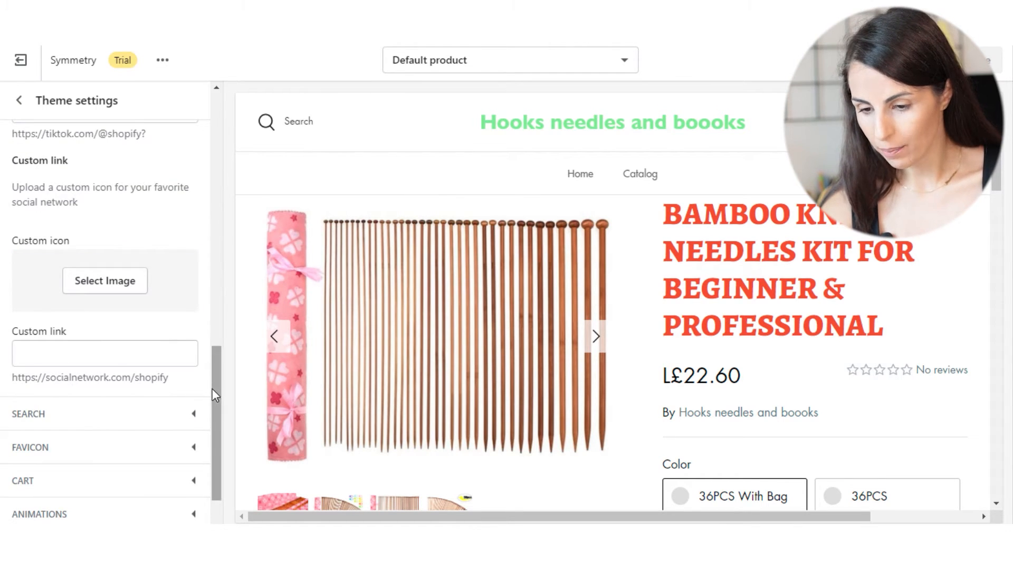
{"action": "scroll", "coordinate": [154, 249], "scroll_direction": "up", "scroll_amount": 10}
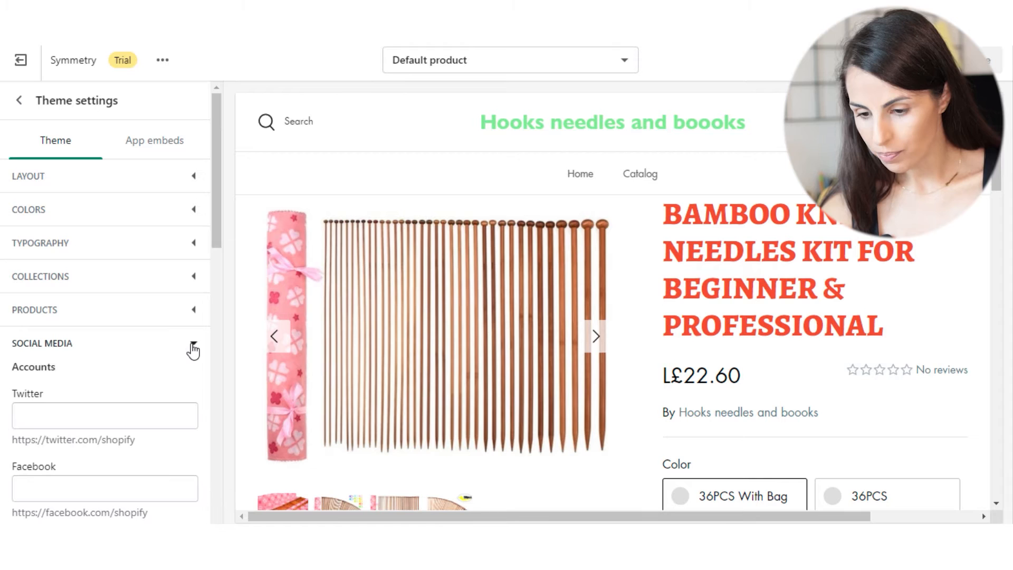
{"action": "left_click", "coordinate": [192, 344]}
Review the Search settings, including search scope, suggestions, vendor, price and tag options, and collapse them
{"action": "left_click", "coordinate": [117, 359]}
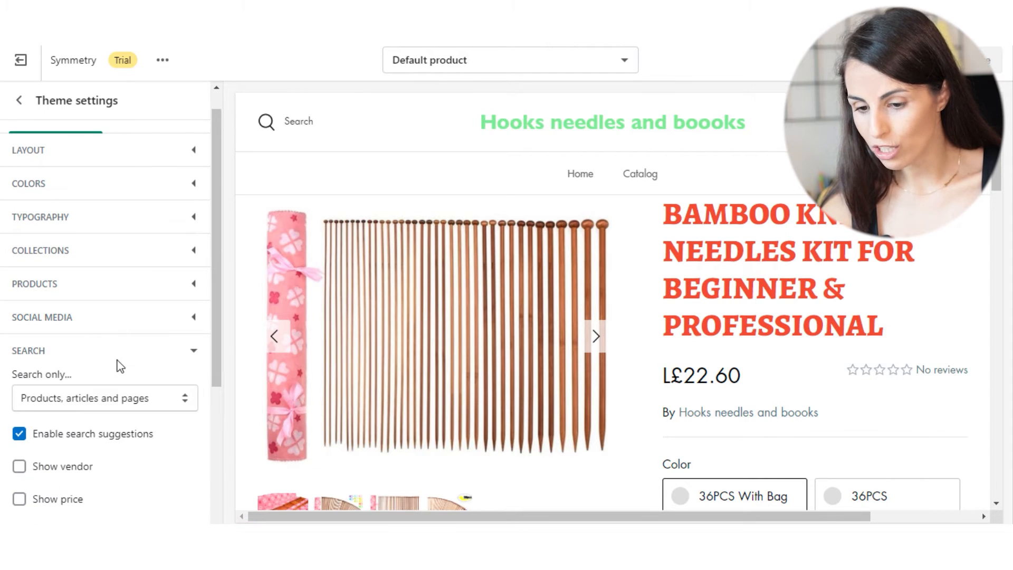
{"action": "scroll", "coordinate": [127, 343], "scroll_direction": "down", "scroll_amount": 2}
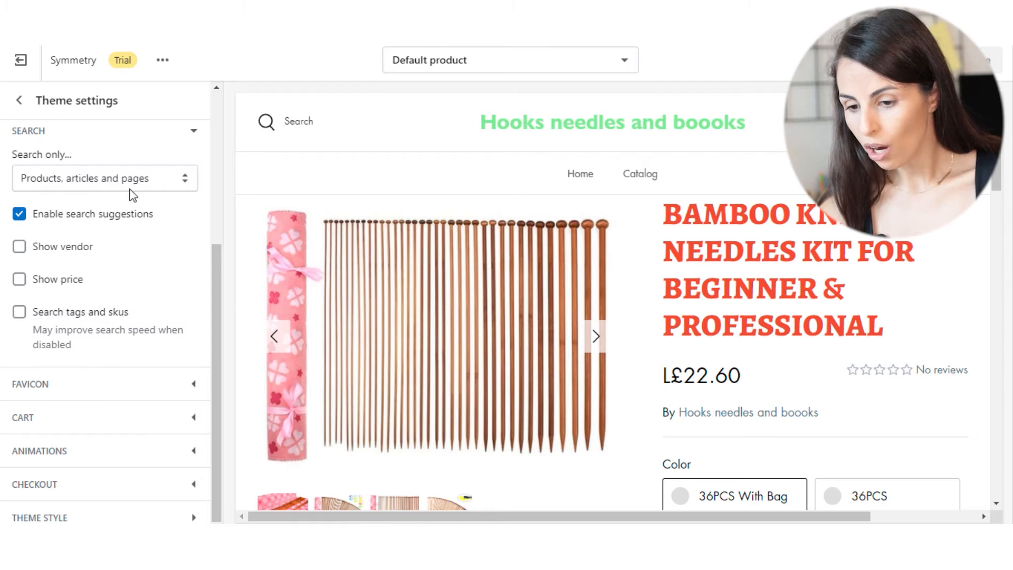
{"action": "left_click", "coordinate": [194, 131]}
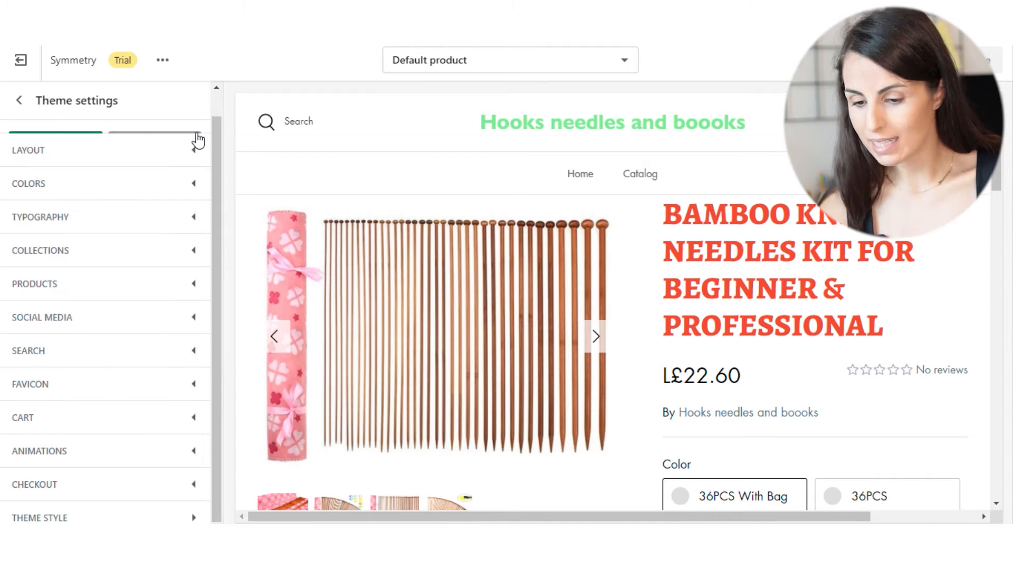
Review the Favicon image setting and its recommended size, and collapse the Favicon section
{"action": "left_click", "coordinate": [154, 390]}
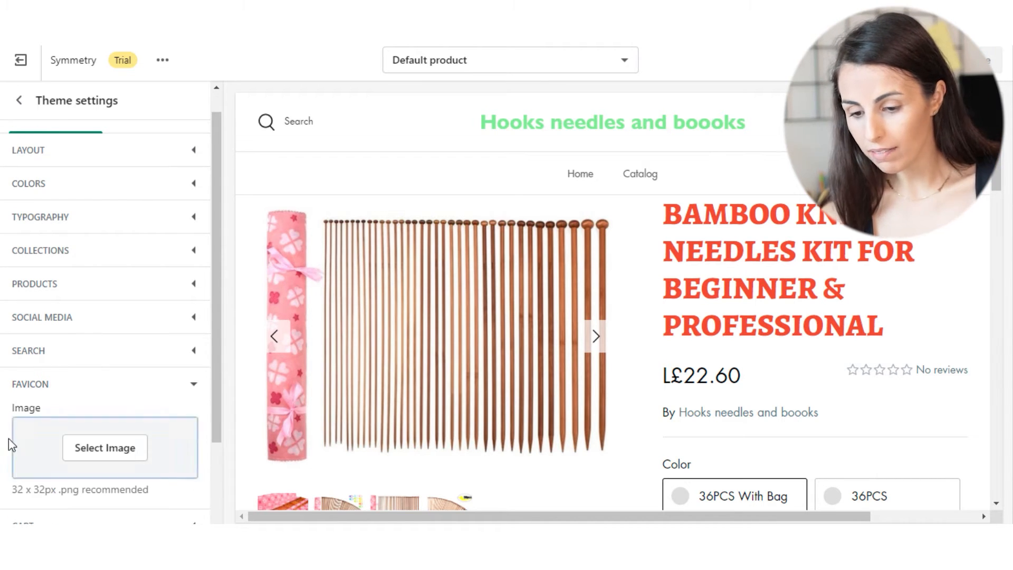
{"action": "scroll", "coordinate": [16, 422], "scroll_direction": "down", "scroll_amount": 2}
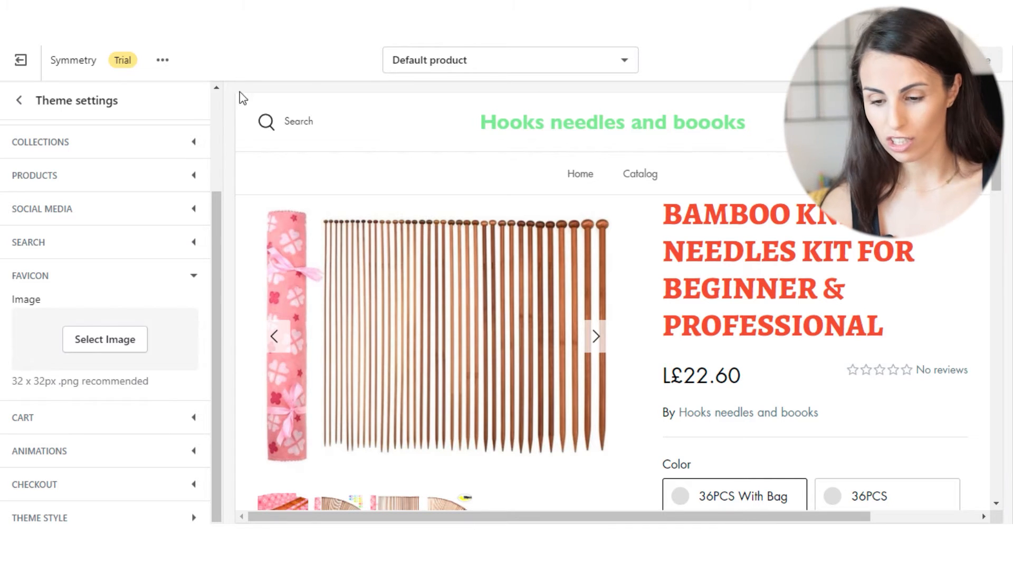
{"action": "left_click", "coordinate": [179, 276]}
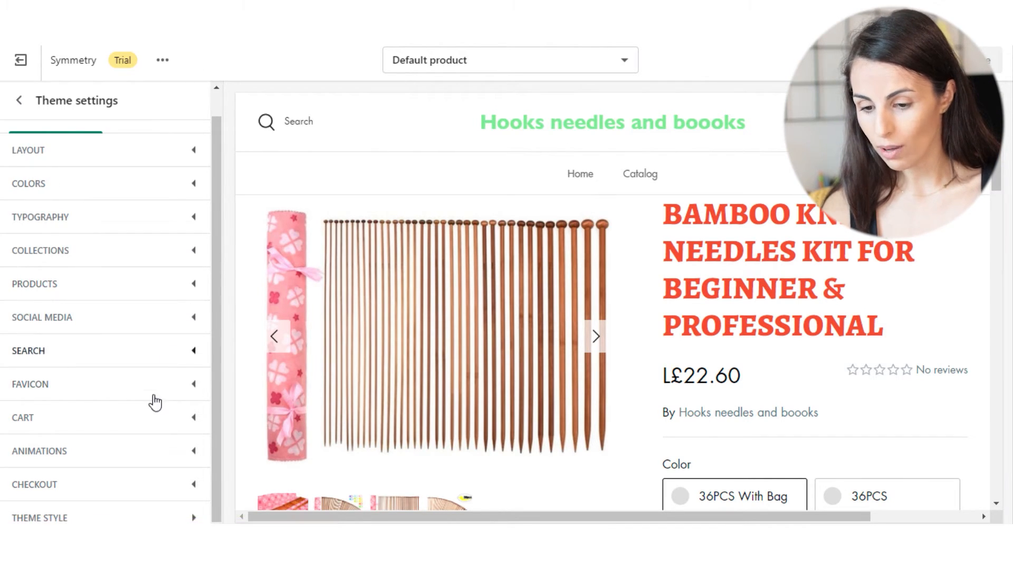
Open the Cart settings and test the Drawer cart by adding the bamboo knitting needles kit to the cart
{"action": "left_click", "coordinate": [161, 425]}
{"action": "scroll", "coordinate": [171, 427], "scroll_direction": "down", "scroll_amount": 1}
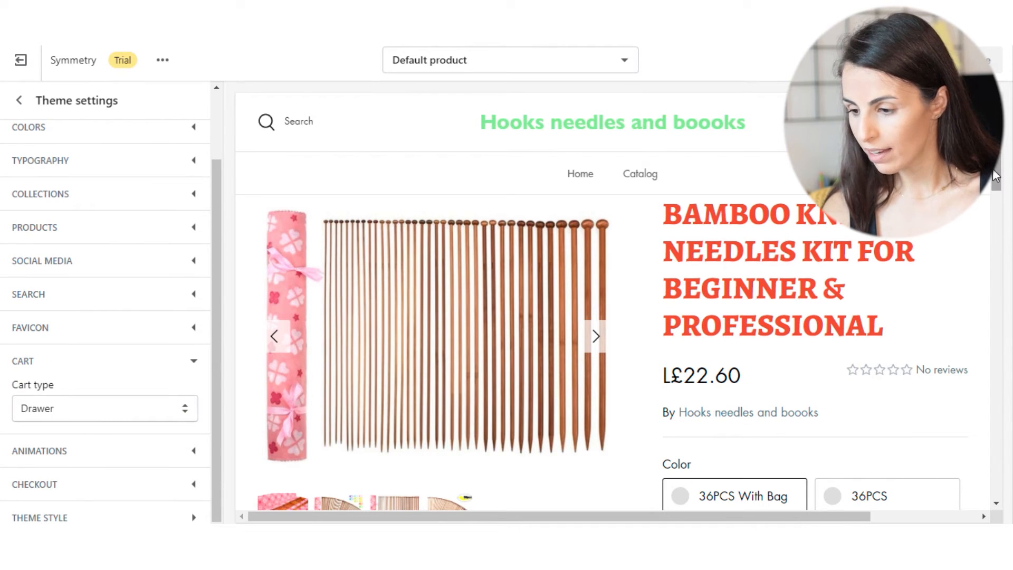
{"action": "scroll", "coordinate": [998, 178], "scroll_direction": "down", "scroll_amount": 6}
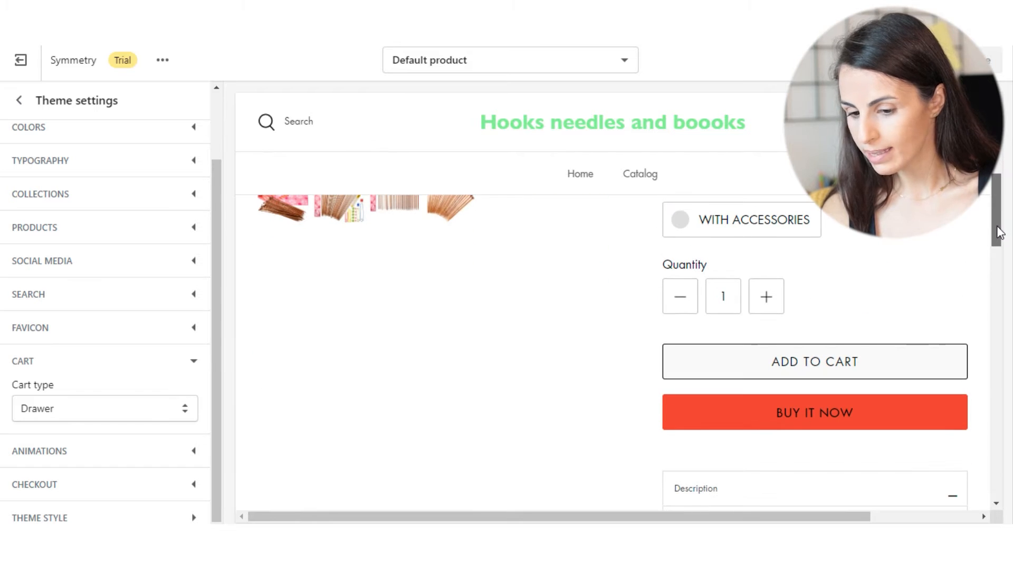
{"action": "left_click", "coordinate": [770, 365]}
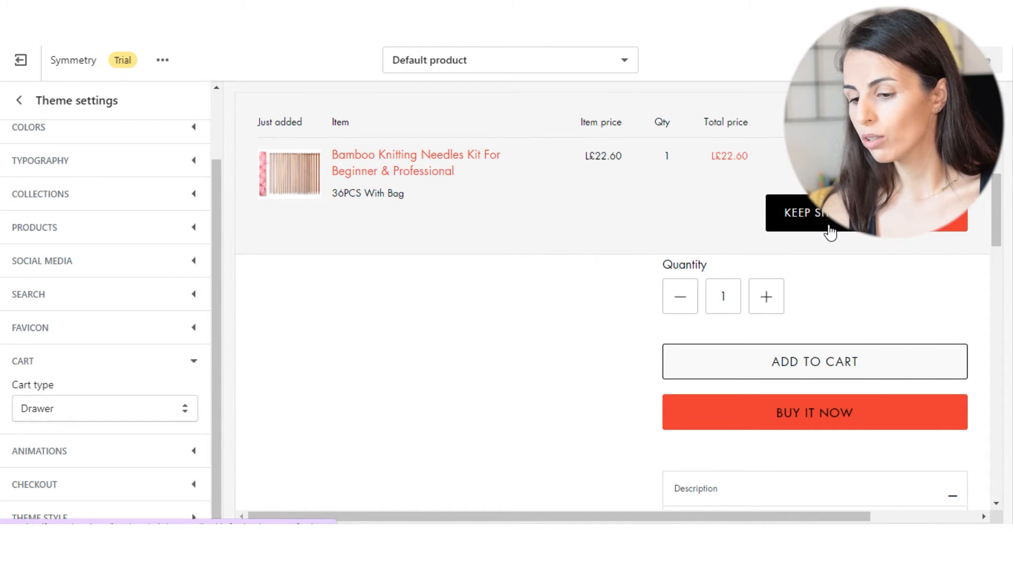
Try the Page cart type by adding the kit and examining the shopping cart page, restoring Drawer and collapsing the Cart settings
{"action": "left_click", "coordinate": [134, 415]}
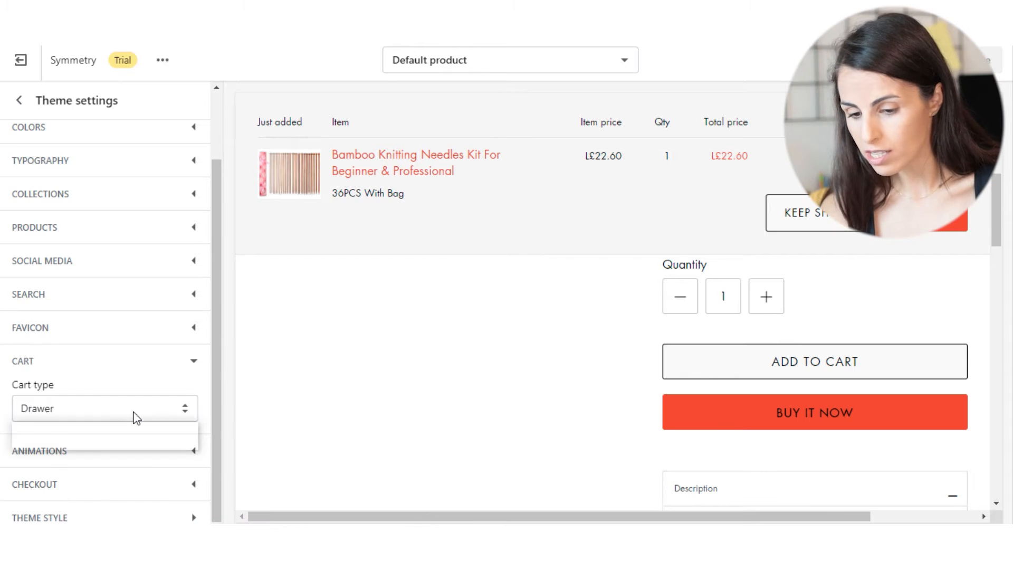
{"action": "left_click", "coordinate": [134, 443]}
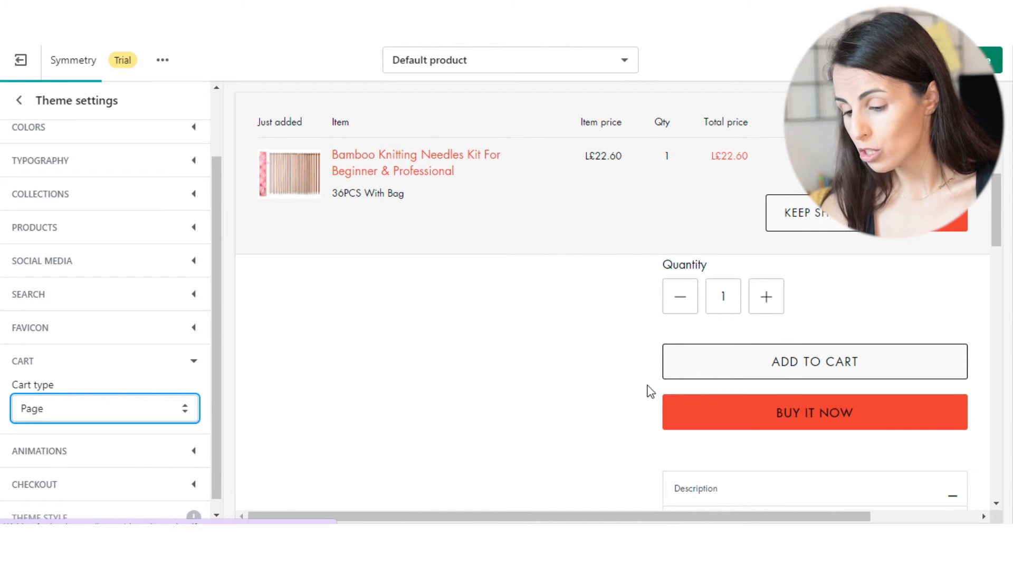
{"action": "scroll", "coordinate": [736, 363], "scroll_direction": "down", "scroll_amount": 3}
{"action": "scroll", "coordinate": [737, 363], "scroll_direction": "up", "scroll_amount": 3}
{"action": "left_click", "coordinate": [741, 359]}
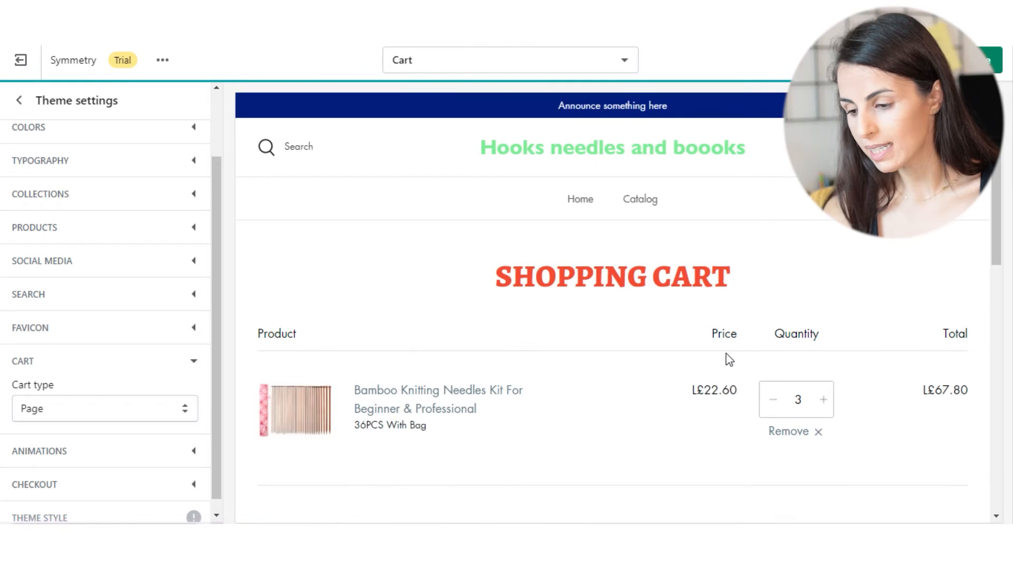
{"action": "scroll", "coordinate": [724, 364], "scroll_direction": "down", "scroll_amount": 4}
{"action": "scroll", "coordinate": [649, 380], "scroll_direction": "down", "scroll_amount": 4}
{"action": "scroll", "coordinate": [645, 382], "scroll_direction": "up", "scroll_amount": 4}
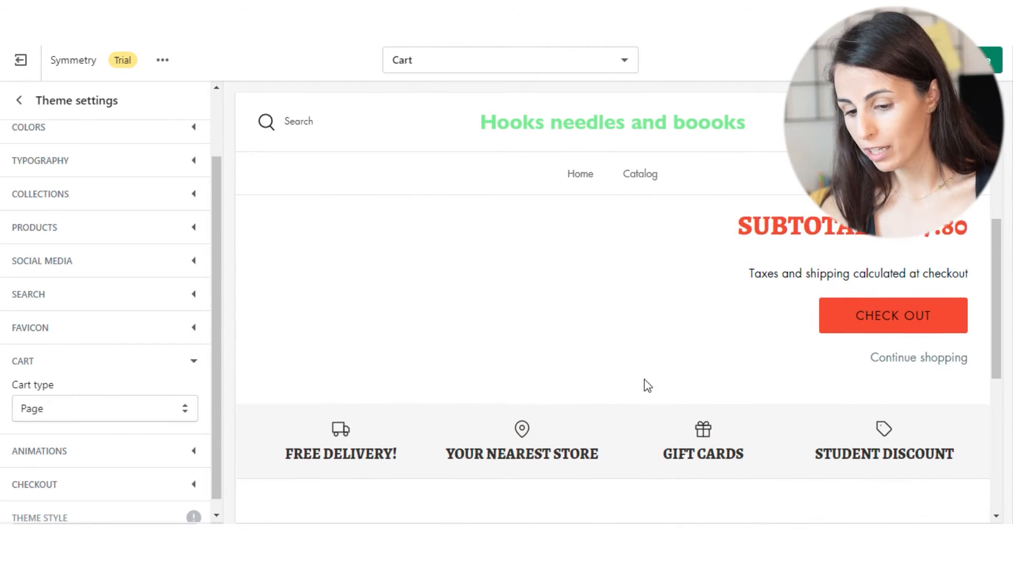
{"action": "left_click", "coordinate": [79, 409]}
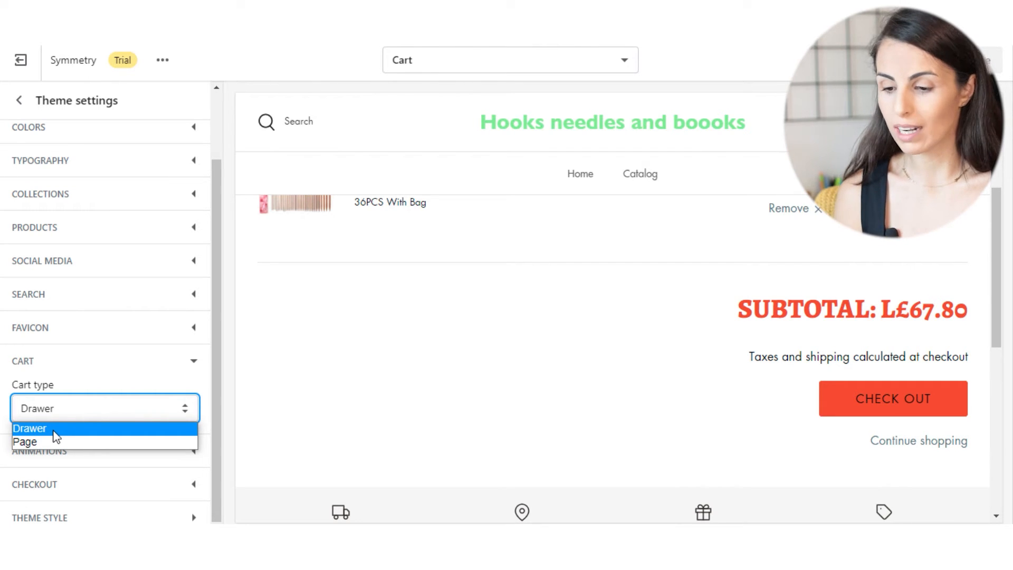
{"action": "left_click", "coordinate": [194, 362]}
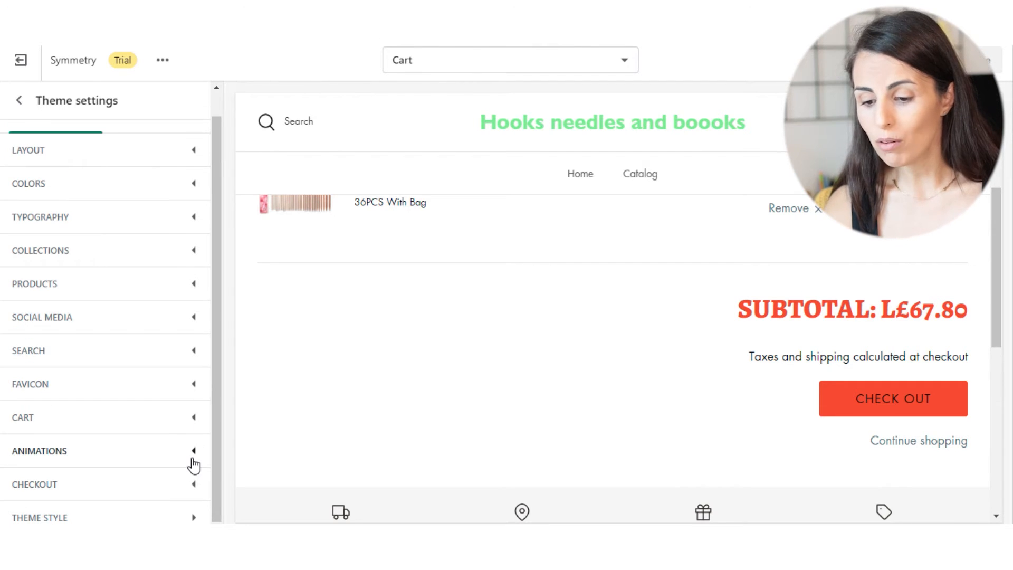
Review the Animations option for animating text and images on scroll, and collapse the section
{"action": "left_click", "coordinate": [192, 456]}
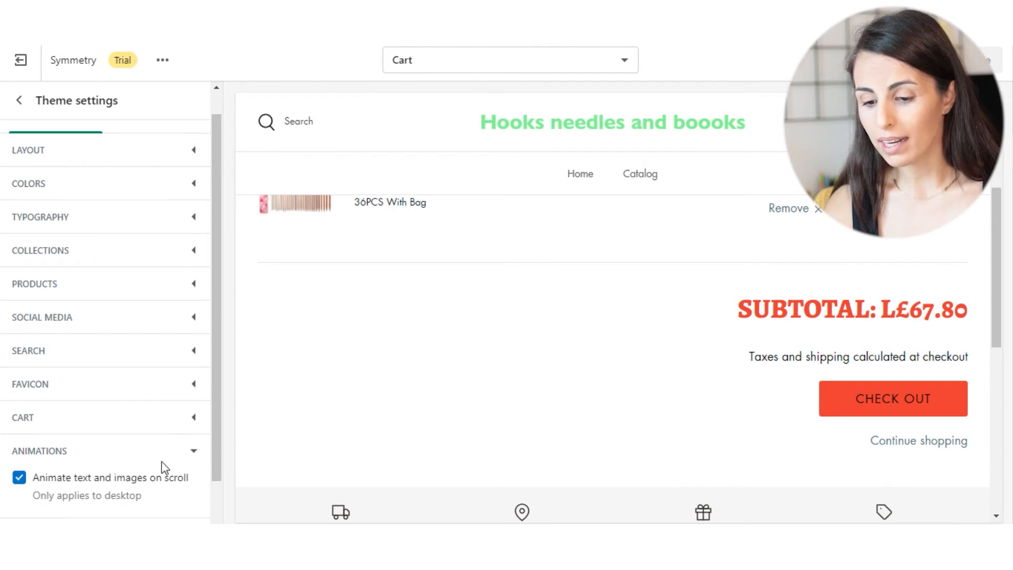
{"action": "scroll", "coordinate": [112, 462], "scroll_direction": "down", "scroll_amount": 1}
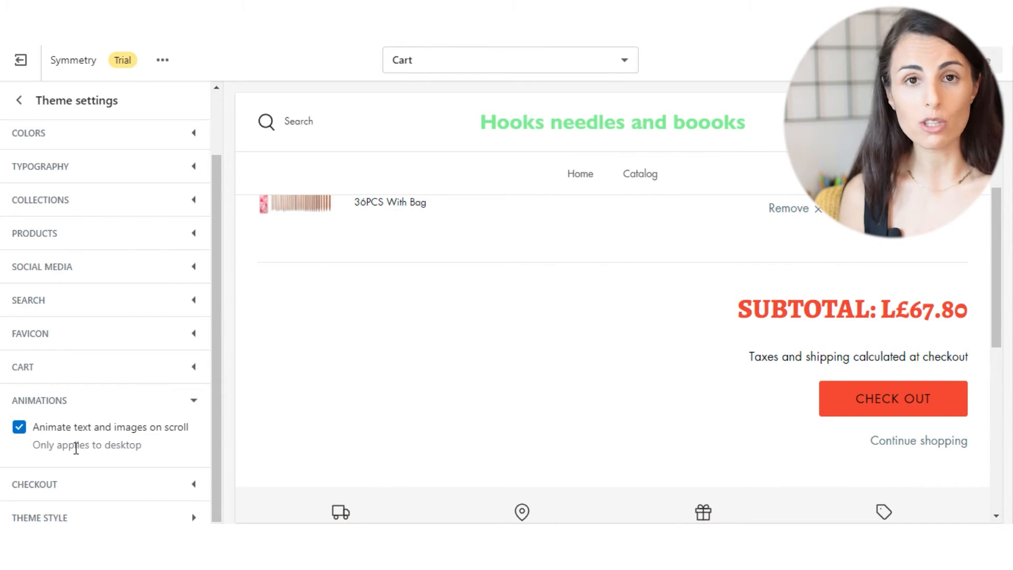
{"action": "left_click", "coordinate": [157, 405]}
Open the Checkout theme settings and switch the store preview to the Checkout page
{"action": "left_click", "coordinate": [125, 484]}
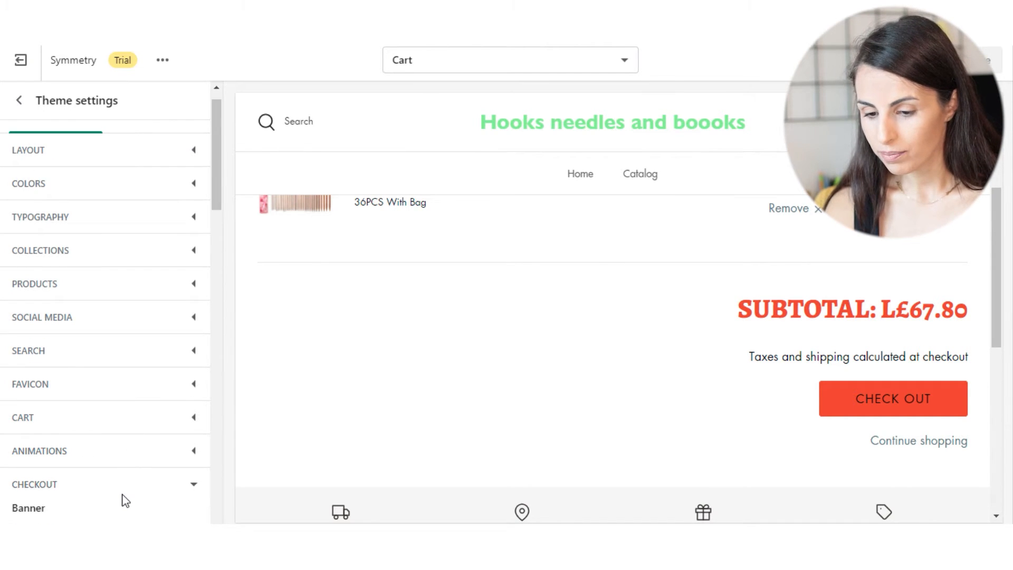
{"action": "scroll", "coordinate": [122, 501], "scroll_direction": "down", "scroll_amount": 5}
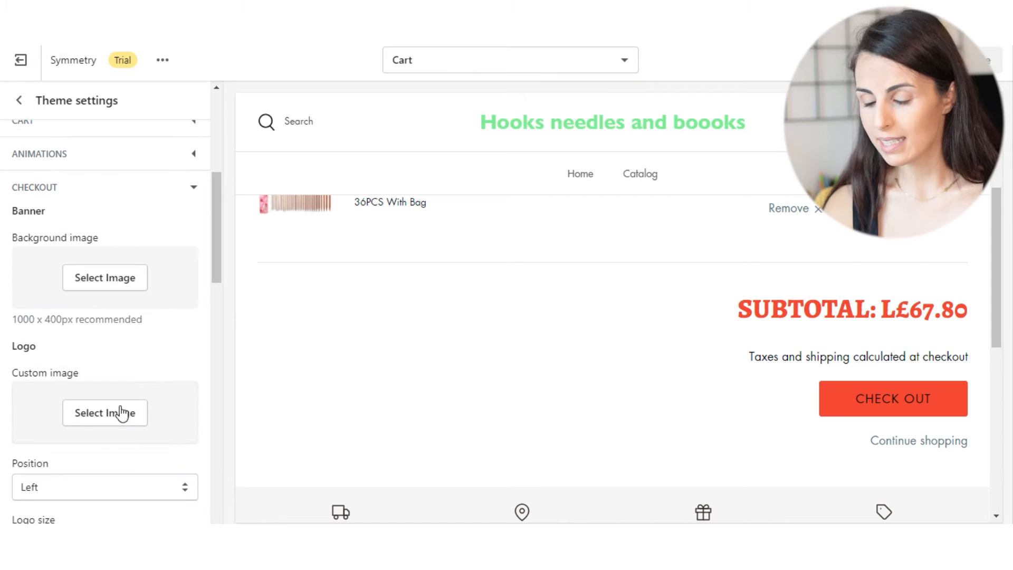
{"action": "left_click", "coordinate": [491, 68]}
{"action": "scroll", "coordinate": [482, 212], "scroll_direction": "down", "scroll_amount": 5}
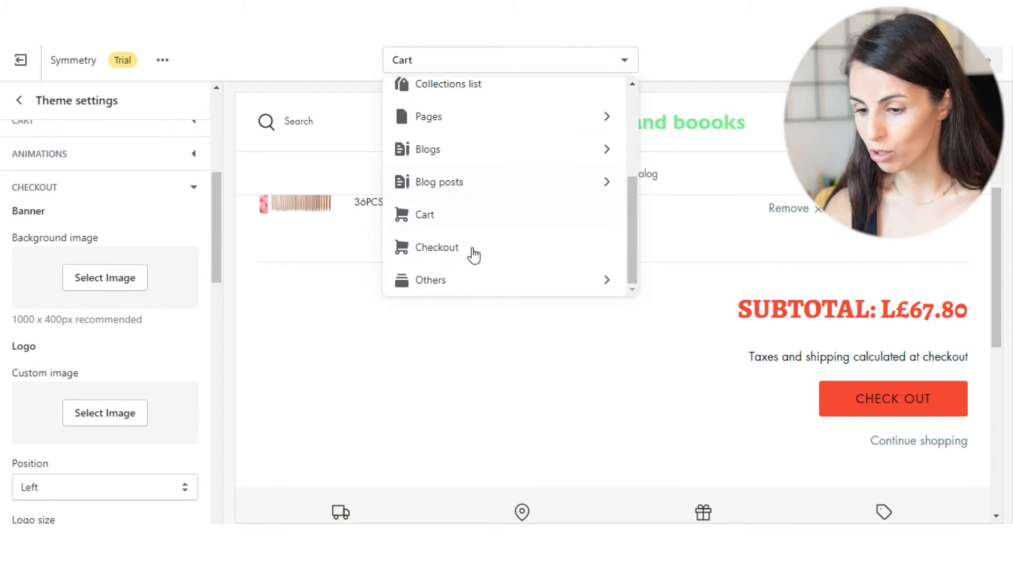
{"action": "left_click", "coordinate": [473, 250]}
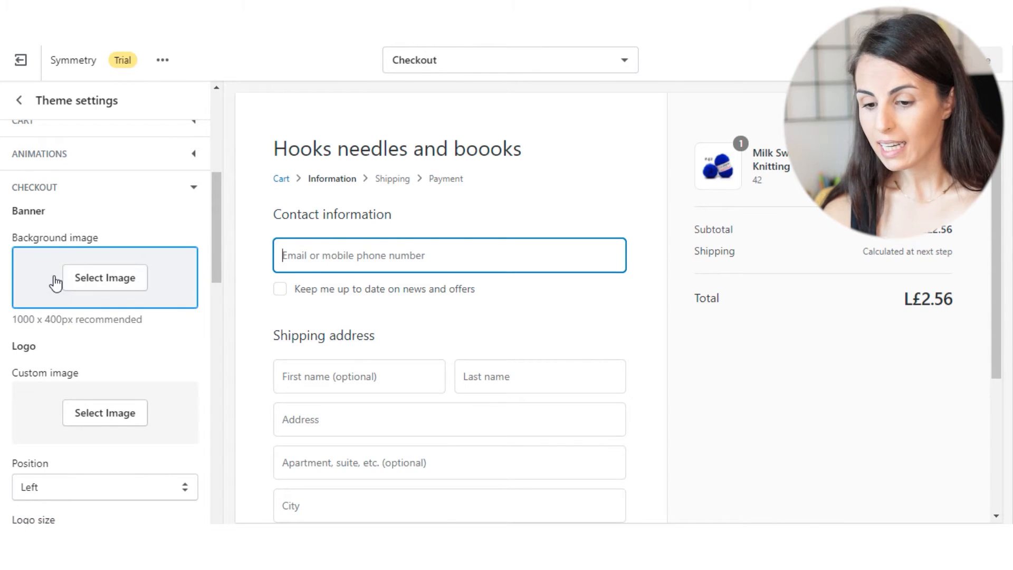
Set the checkout banner's background image to the knitting photo from the image library
{"action": "left_click", "coordinate": [89, 296]}
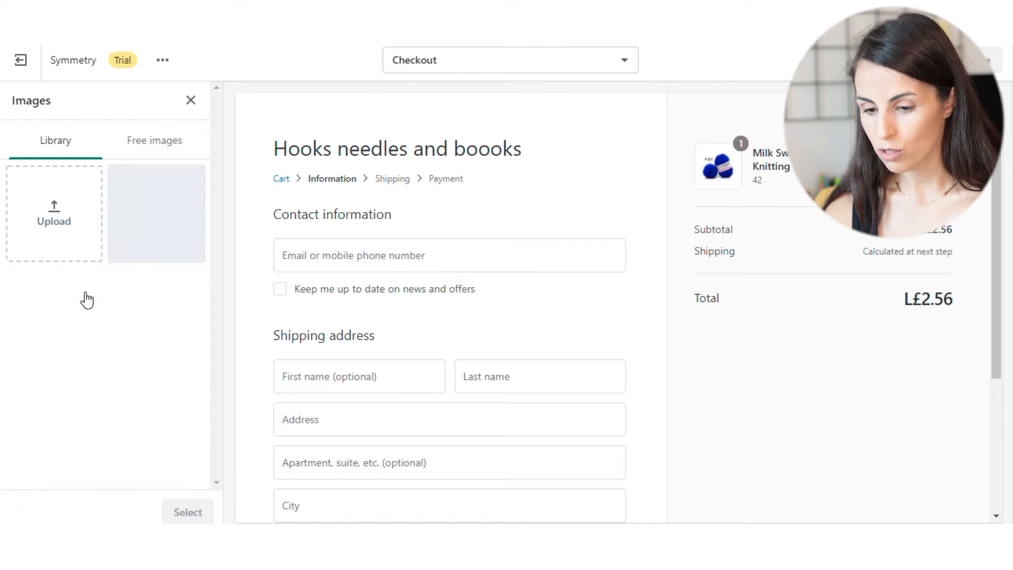
{"action": "left_click", "coordinate": [153, 220]}
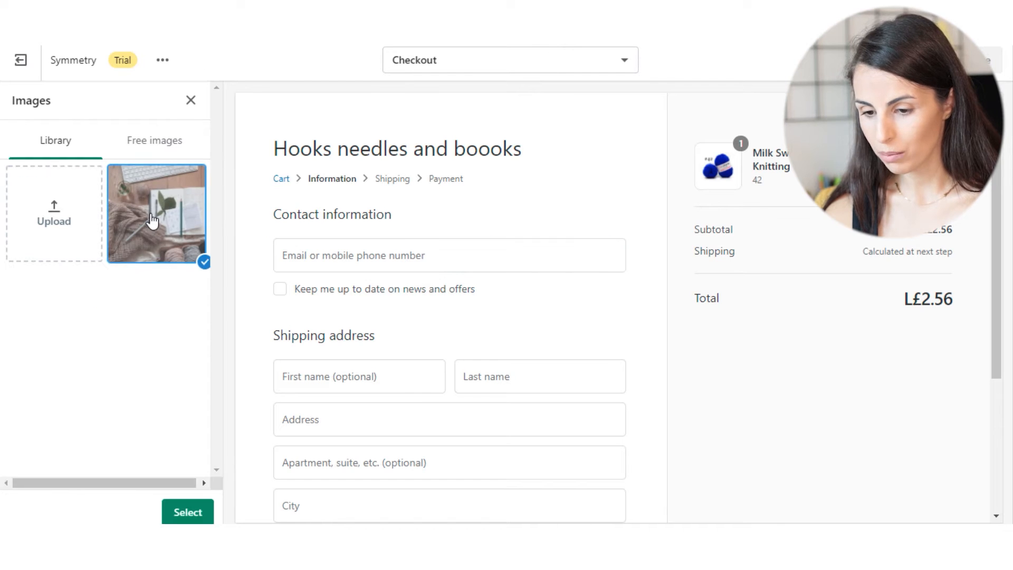
{"action": "left_click", "coordinate": [182, 513]}
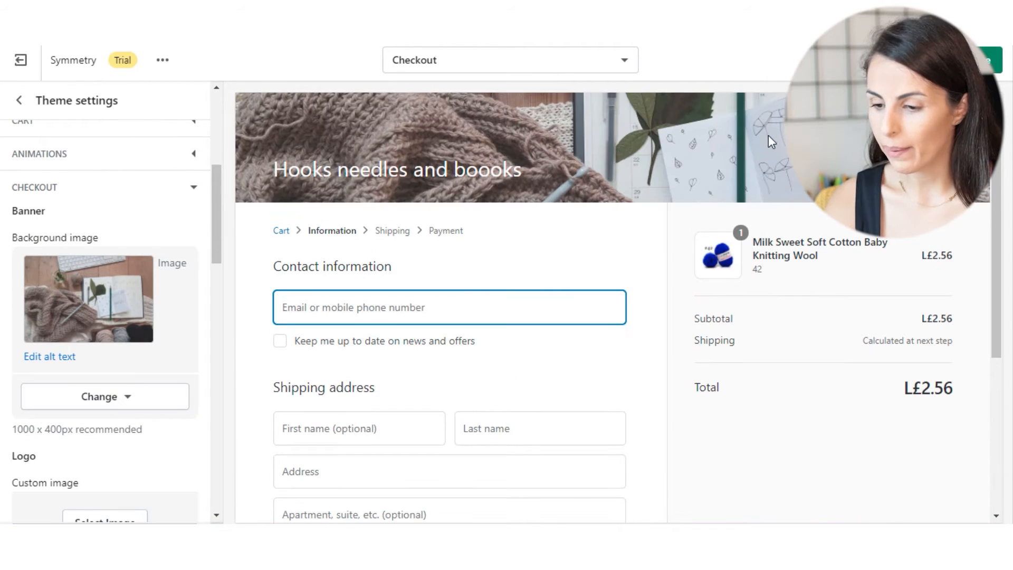
Try the red DF5641 background color for the checkout's main content area and view the form field style options
{"action": "scroll", "coordinate": [27, 481], "scroll_direction": "down", "scroll_amount": 5}
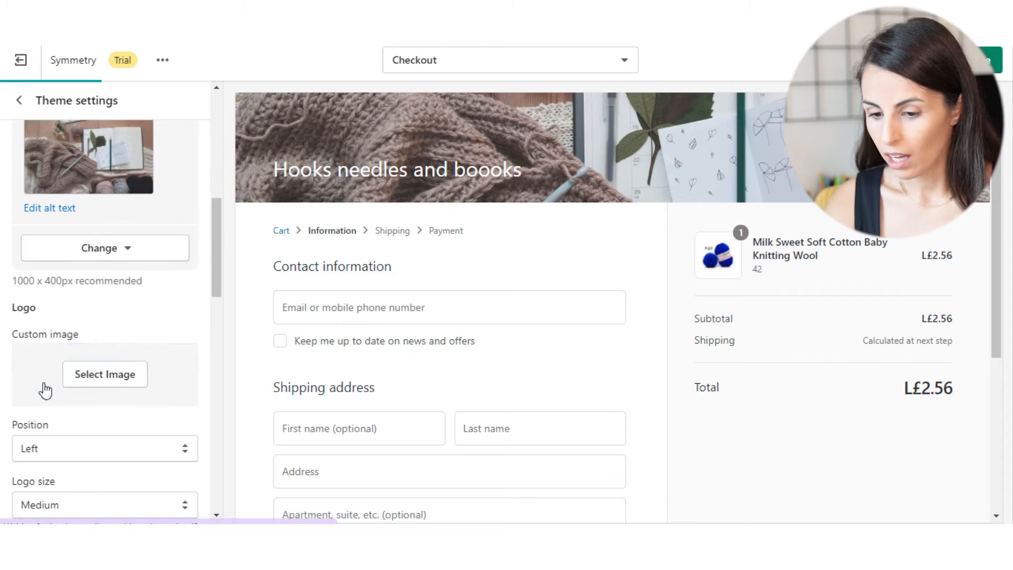
{"action": "left_click", "coordinate": [136, 223]}
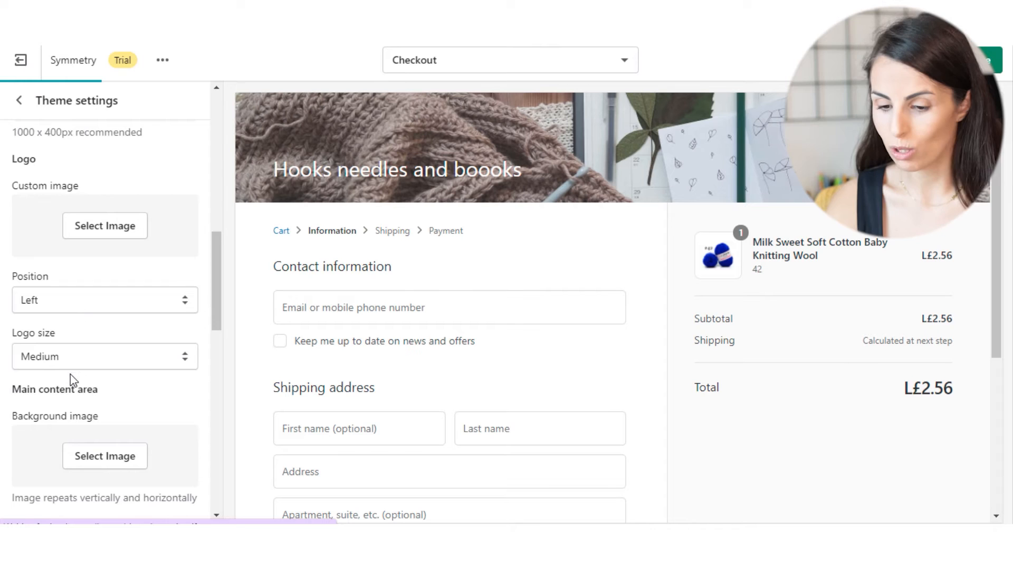
{"action": "scroll", "coordinate": [79, 379], "scroll_direction": "down", "scroll_amount": 3}
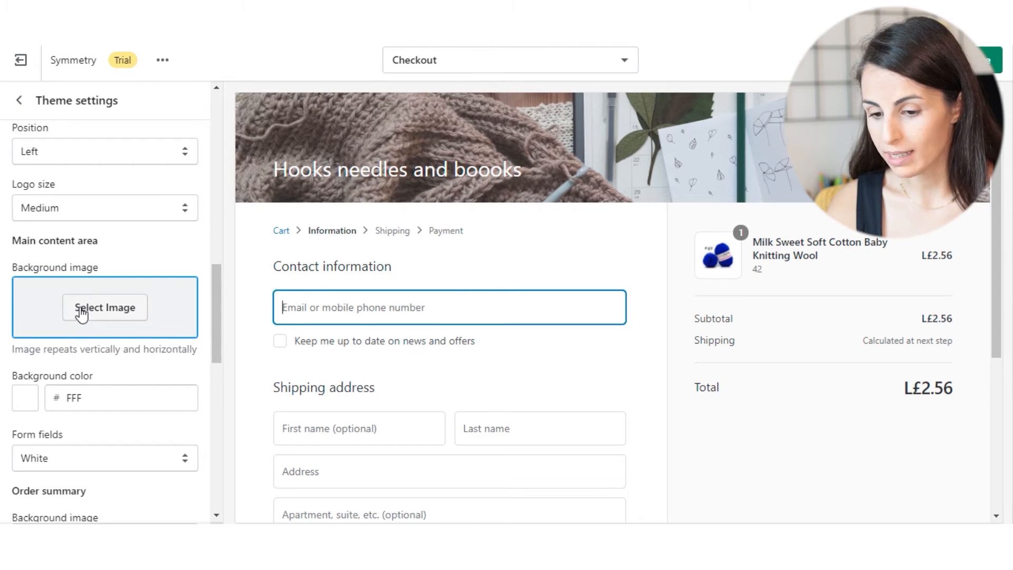
{"action": "left_click", "coordinate": [26, 398]}
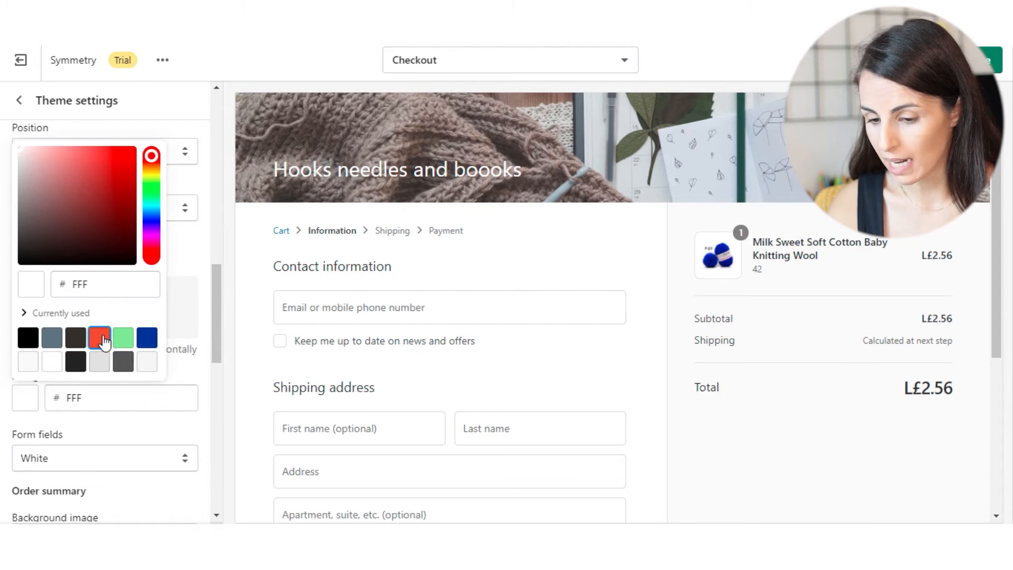
{"action": "left_click", "coordinate": [108, 342]}
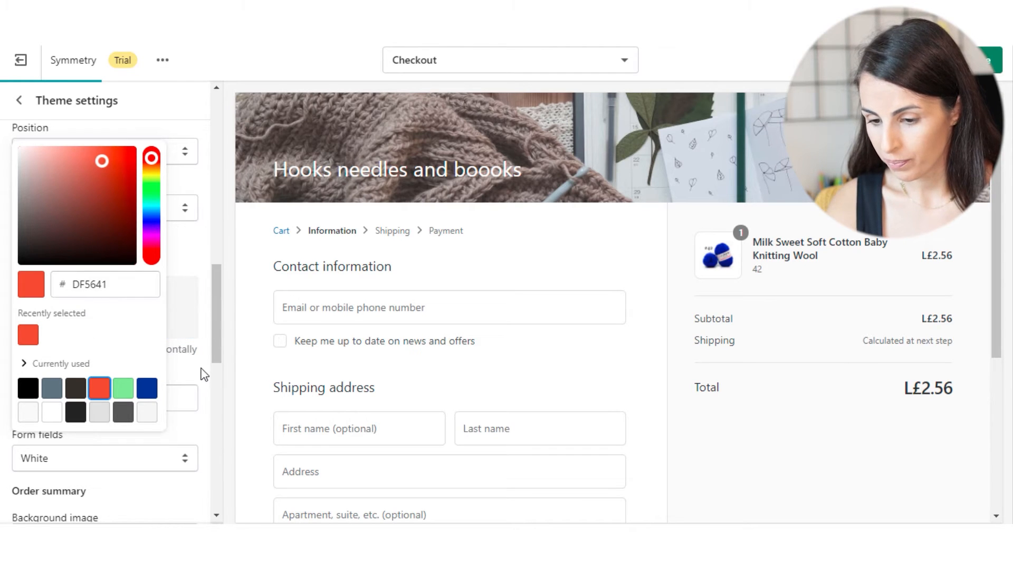
{"action": "left_click", "coordinate": [201, 365]}
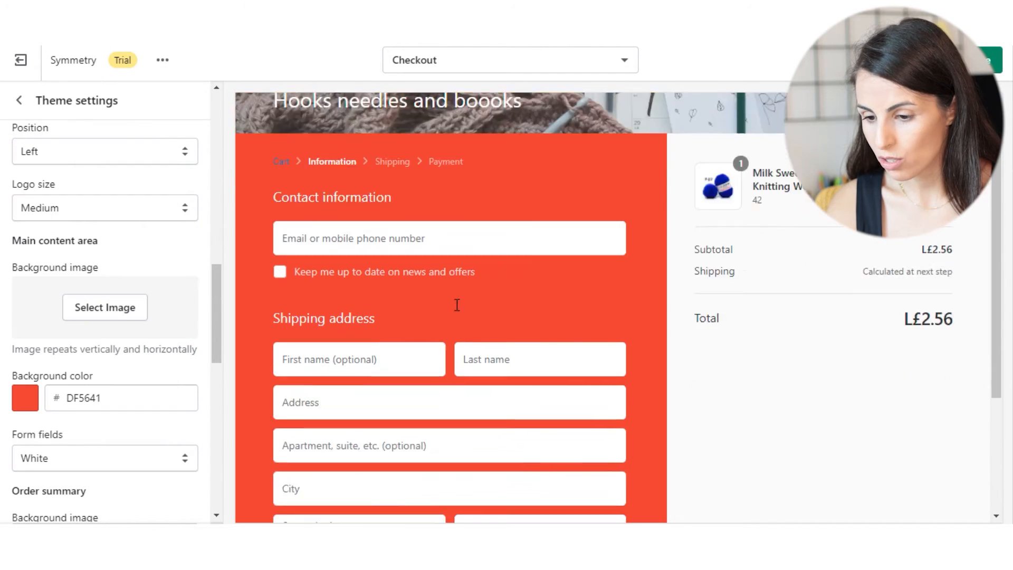
{"action": "scroll", "coordinate": [149, 422], "scroll_direction": "down", "scroll_amount": 3}
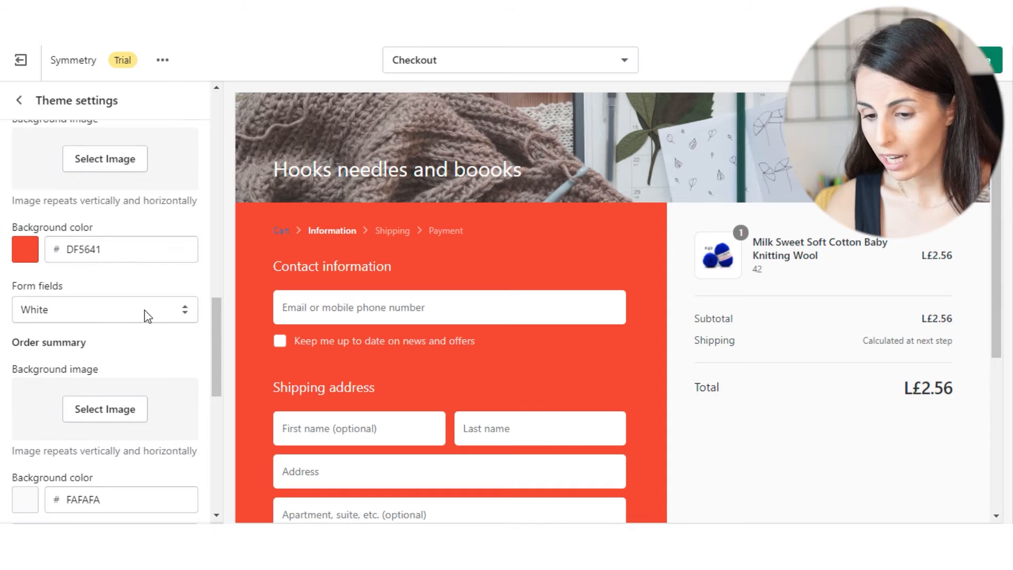
{"action": "left_click", "coordinate": [126, 317]}
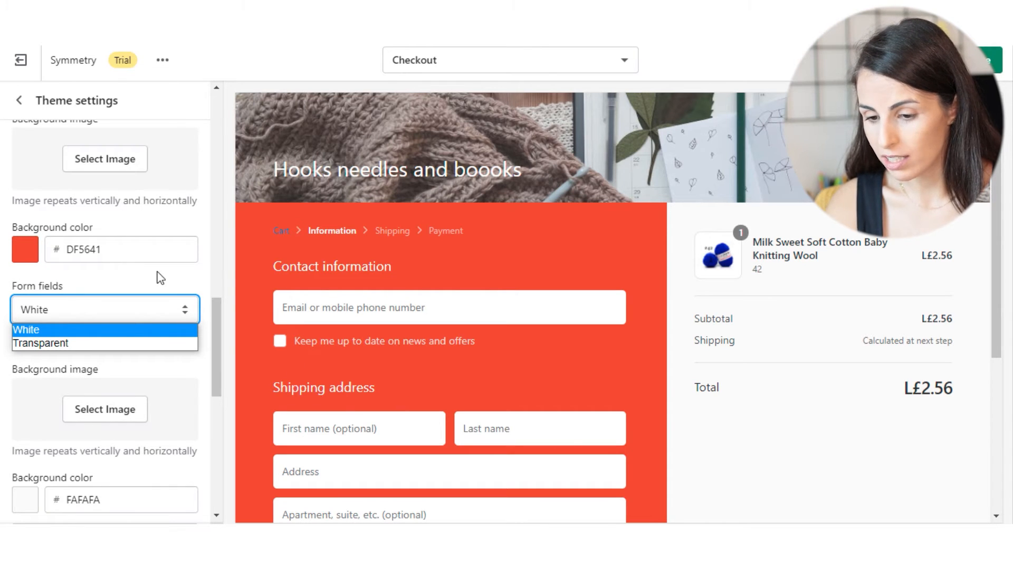
Set the background color of the checkout's main content area to F9F9F9
{"action": "left_click", "coordinate": [25, 256]}
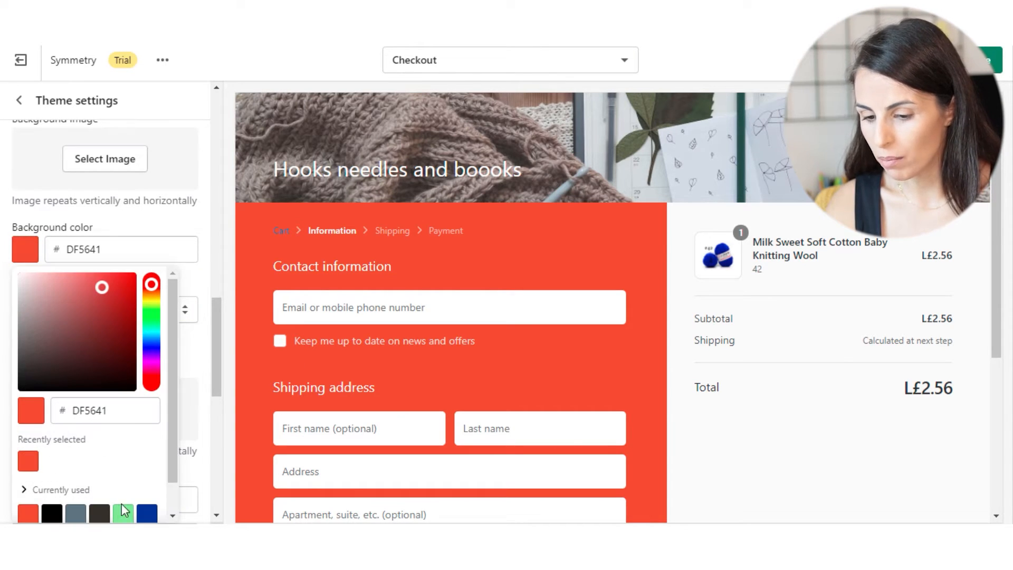
{"action": "scroll", "coordinate": [122, 465], "scroll_direction": "down", "scroll_amount": 1}
{"action": "left_click", "coordinate": [28, 504]}
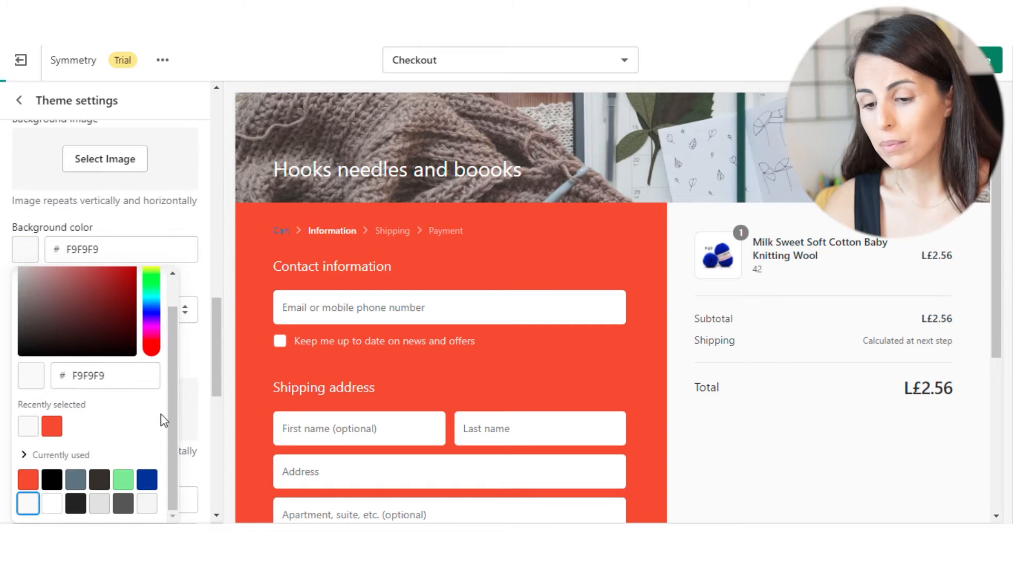
{"action": "left_click", "coordinate": [192, 219]}
Review the checkout's logo, main content area, order summary and typography settings against the page preview
{"action": "scroll", "coordinate": [211, 259], "scroll_direction": "up", "scroll_amount": 1}
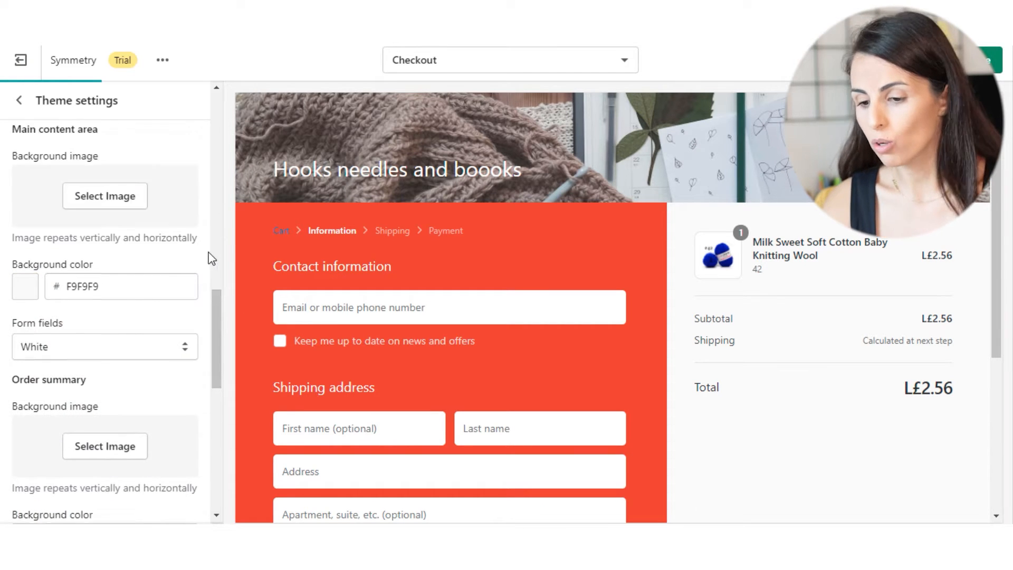
{"action": "scroll", "coordinate": [211, 259], "scroll_direction": "up", "scroll_amount": 3}
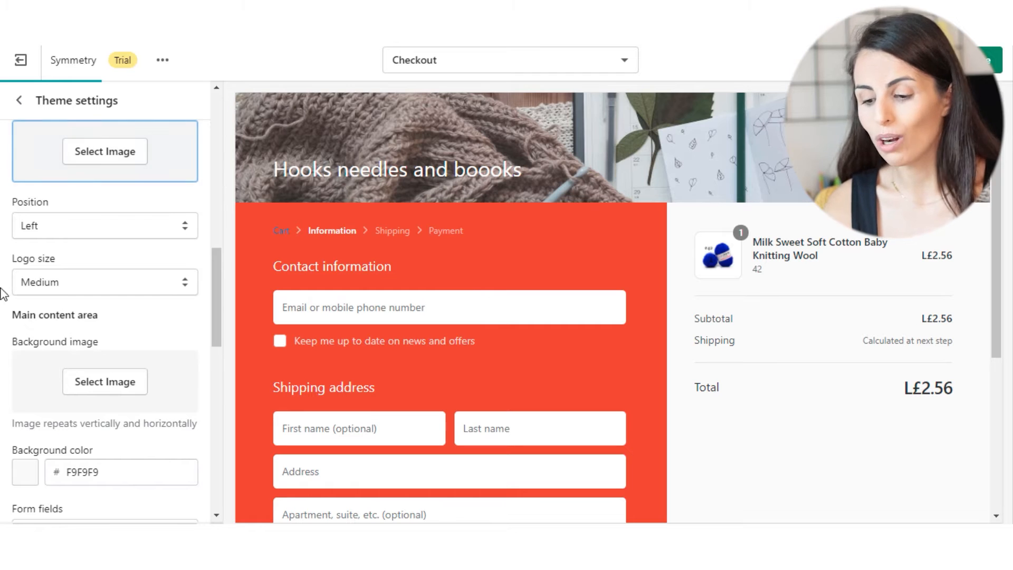
{"action": "scroll", "coordinate": [11, 323], "scroll_direction": "down", "scroll_amount": 4}
{"action": "scroll", "coordinate": [37, 345], "scroll_direction": "up", "scroll_amount": 3}
{"action": "scroll", "coordinate": [43, 332], "scroll_direction": "down", "scroll_amount": 5}
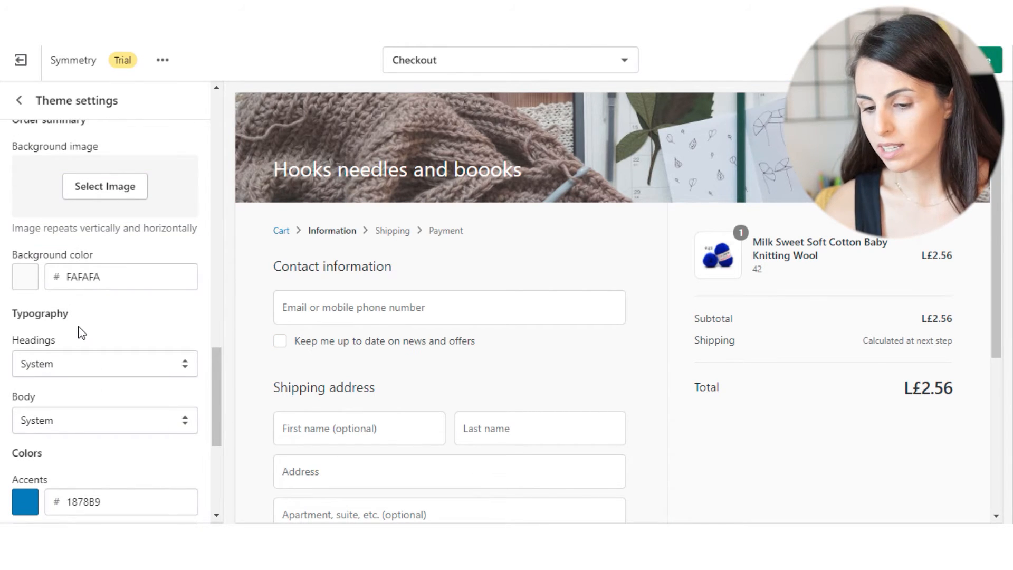
{"action": "scroll", "coordinate": [81, 333], "scroll_direction": "up", "scroll_amount": 3}
{"action": "scroll", "coordinate": [86, 280], "scroll_direction": "down", "scroll_amount": 3}
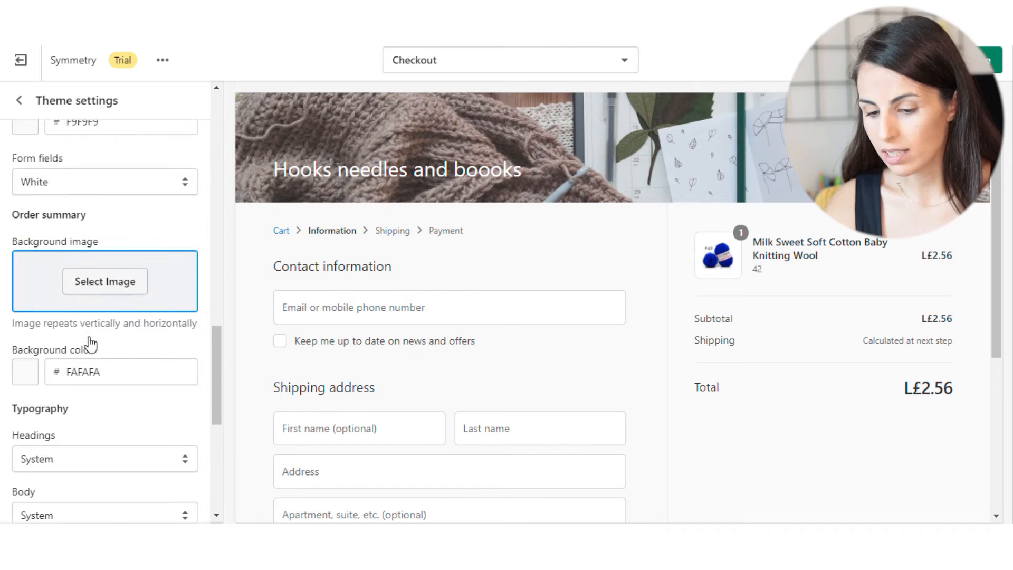
Examine the checkout's heading font options and its accent, button and error colors against the shipping address form preview
{"action": "scroll", "coordinate": [88, 343], "scroll_direction": "down", "scroll_amount": 2}
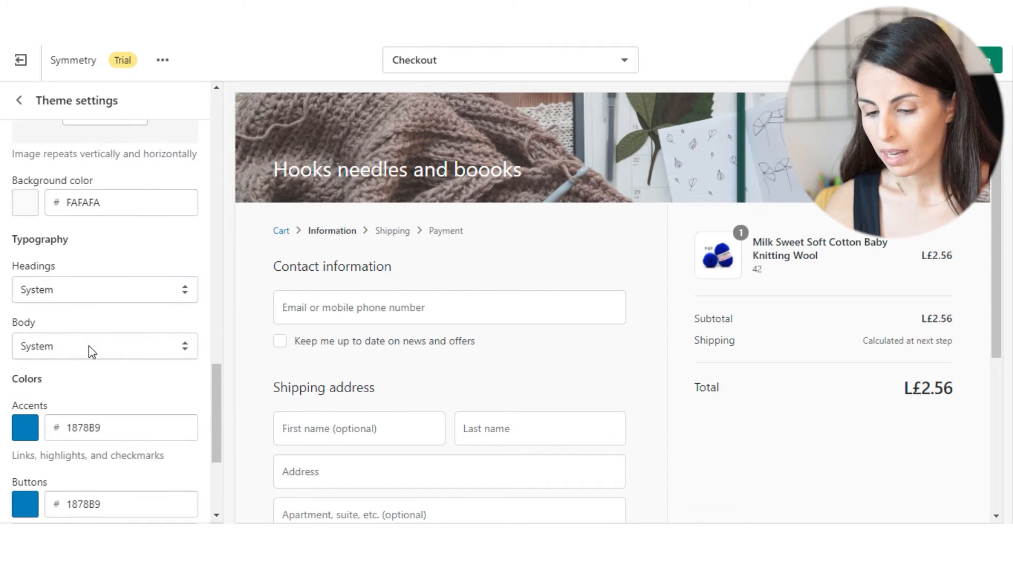
{"action": "left_click", "coordinate": [132, 291]}
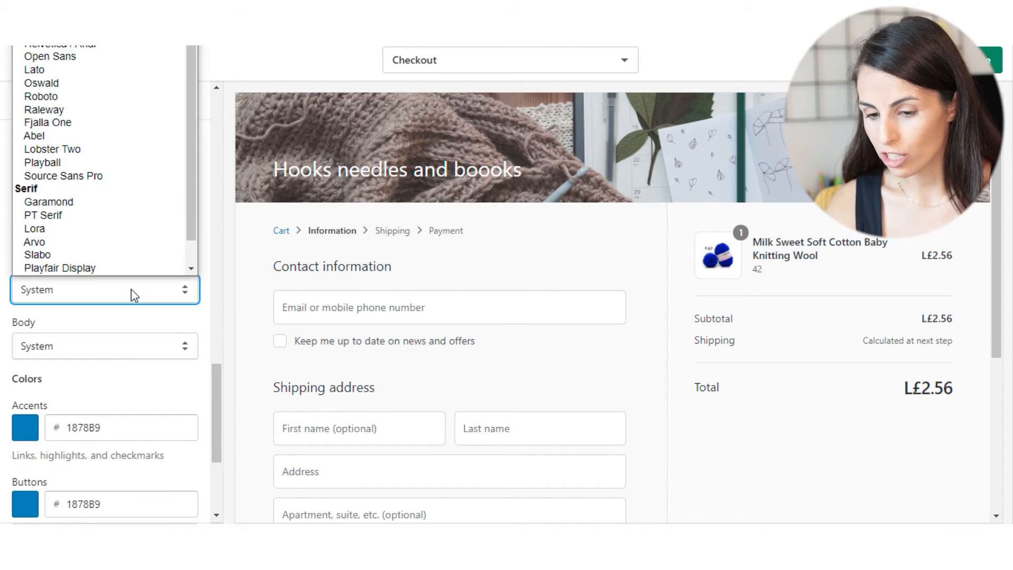
{"action": "left_click", "coordinate": [106, 323]}
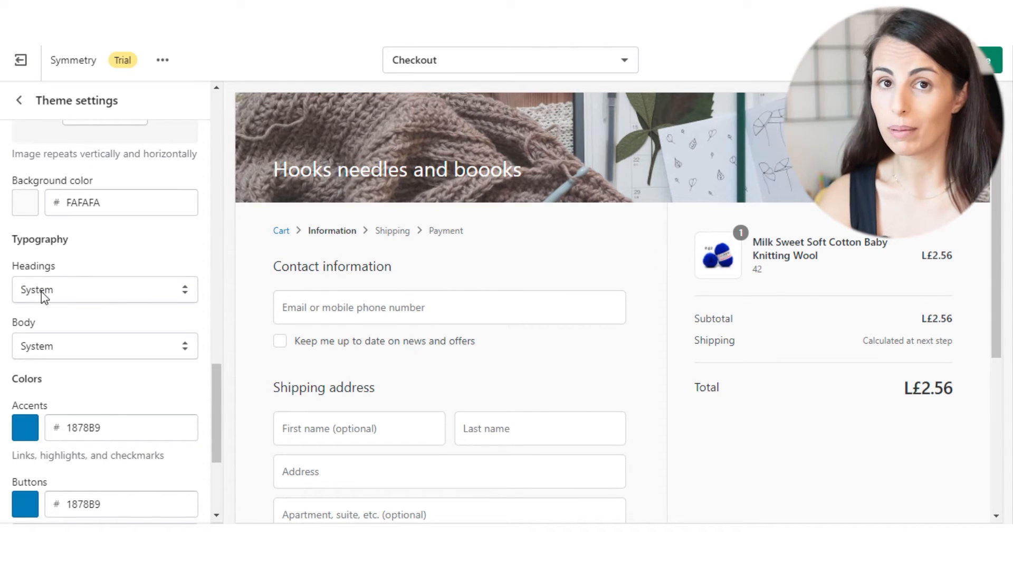
{"action": "scroll", "coordinate": [69, 317], "scroll_direction": "down", "scroll_amount": 3}
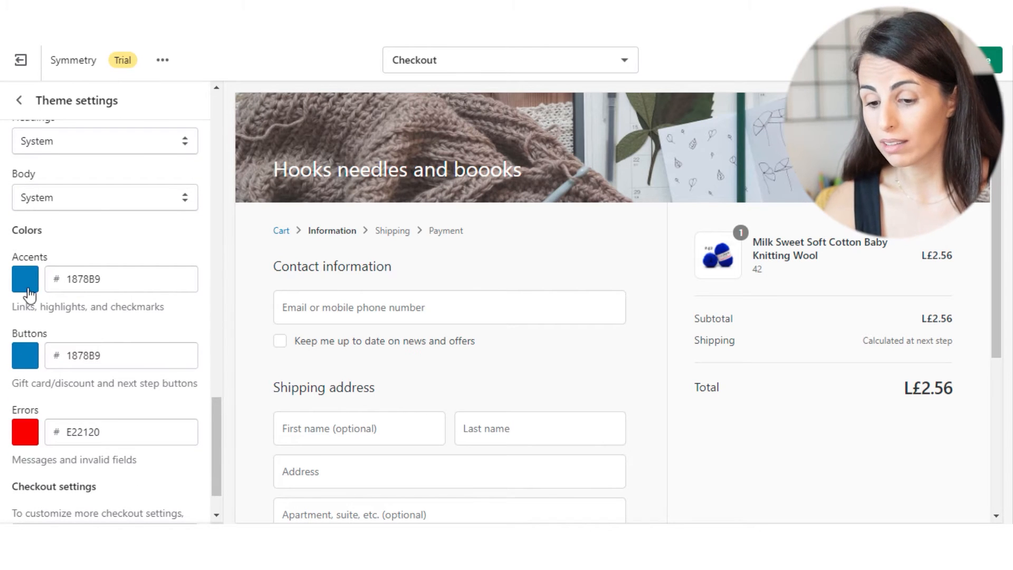
{"action": "scroll", "coordinate": [436, 303], "scroll_direction": "down", "scroll_amount": 5}
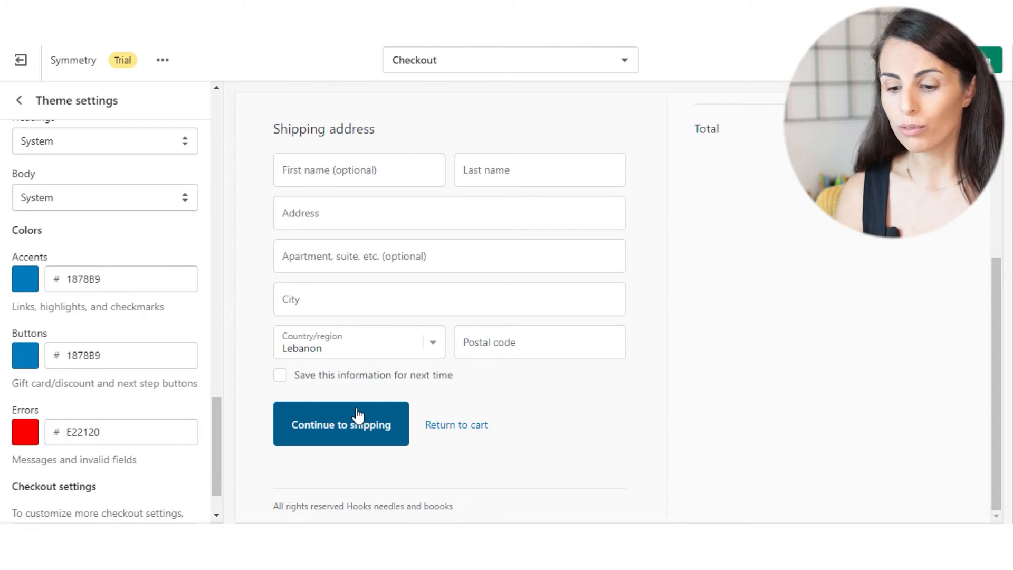
{"action": "scroll", "coordinate": [105, 317], "scroll_direction": "down", "scroll_amount": 2}
Leave the checkout settings, switch the editor to the Home page template and look through its full page preview
{"action": "left_click", "coordinate": [20, 101]}
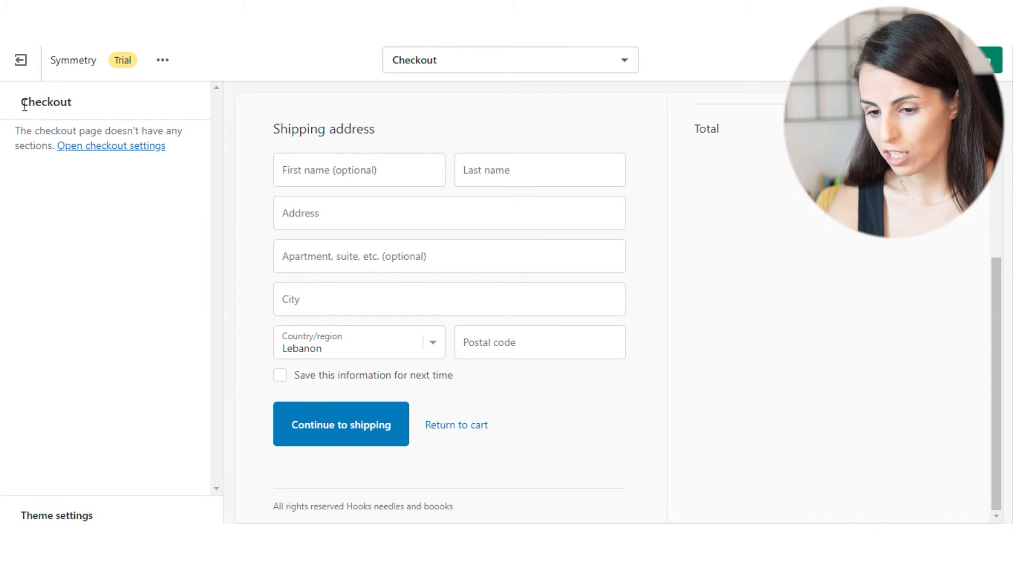
{"action": "left_click", "coordinate": [510, 60]}
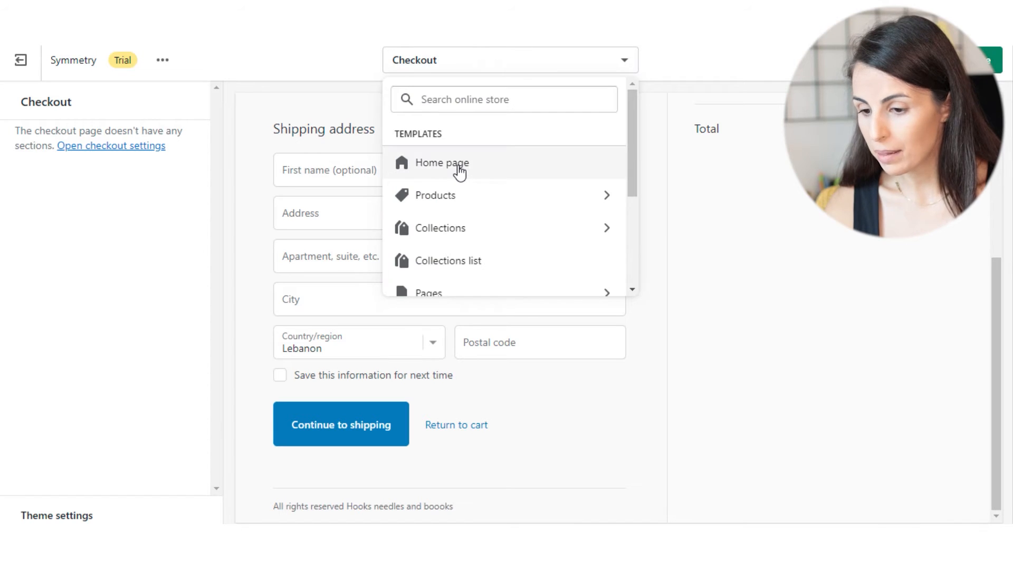
{"action": "left_click", "coordinate": [457, 164]}
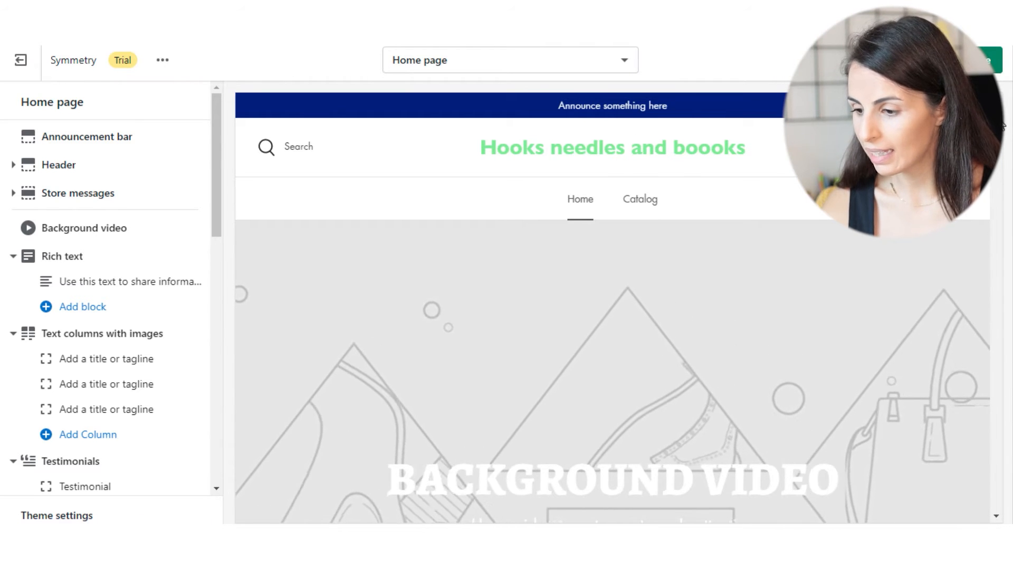
{"action": "scroll", "coordinate": [990, 452], "scroll_direction": "down", "scroll_amount": 15}
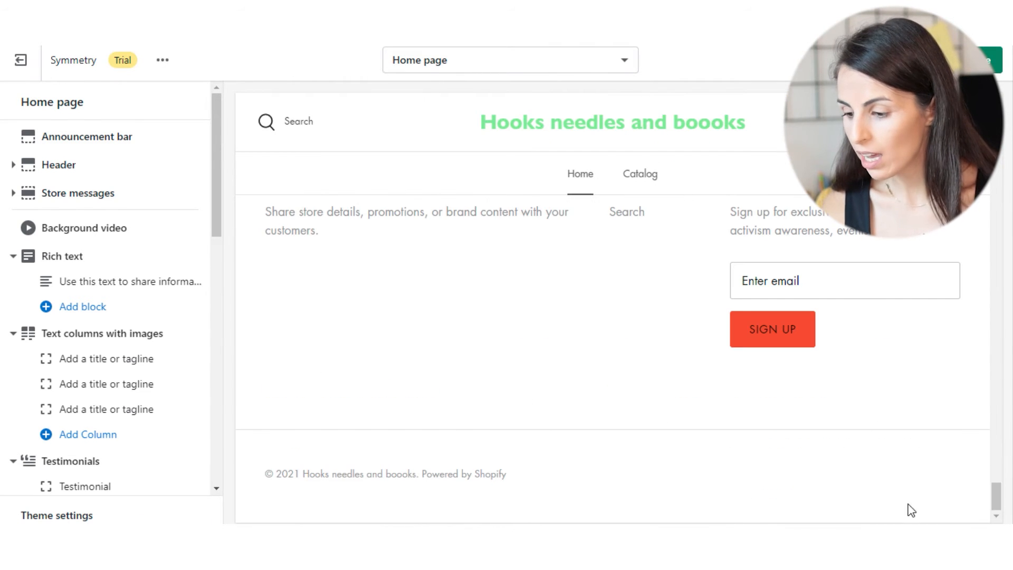
{"action": "left_click_drag", "start_coordinate": [1002, 501], "coordinate": [997, 92]}
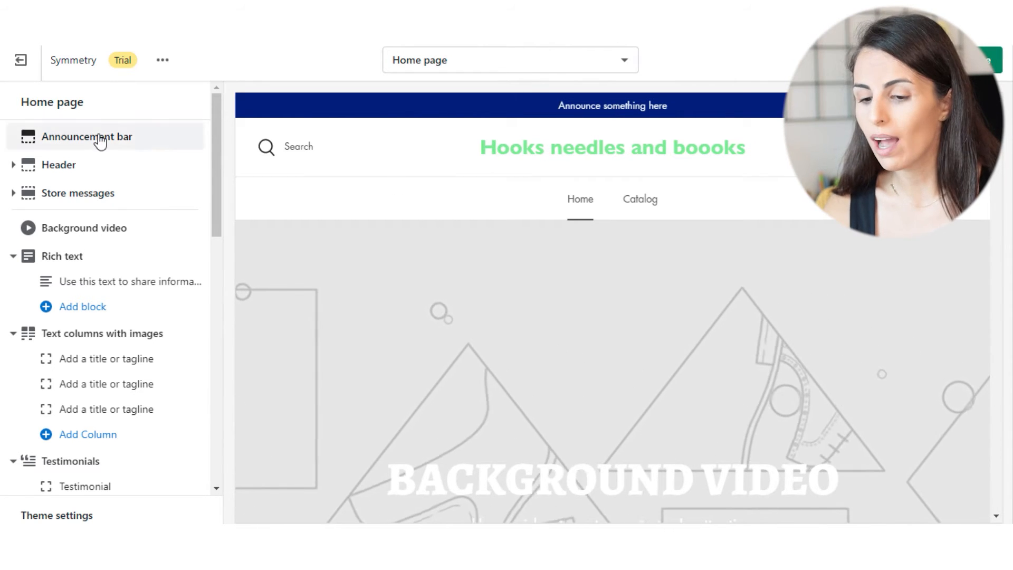
Set the home page announcement bar's text to "Free Shipping for orders above 50$"
{"action": "left_click", "coordinate": [161, 139]}
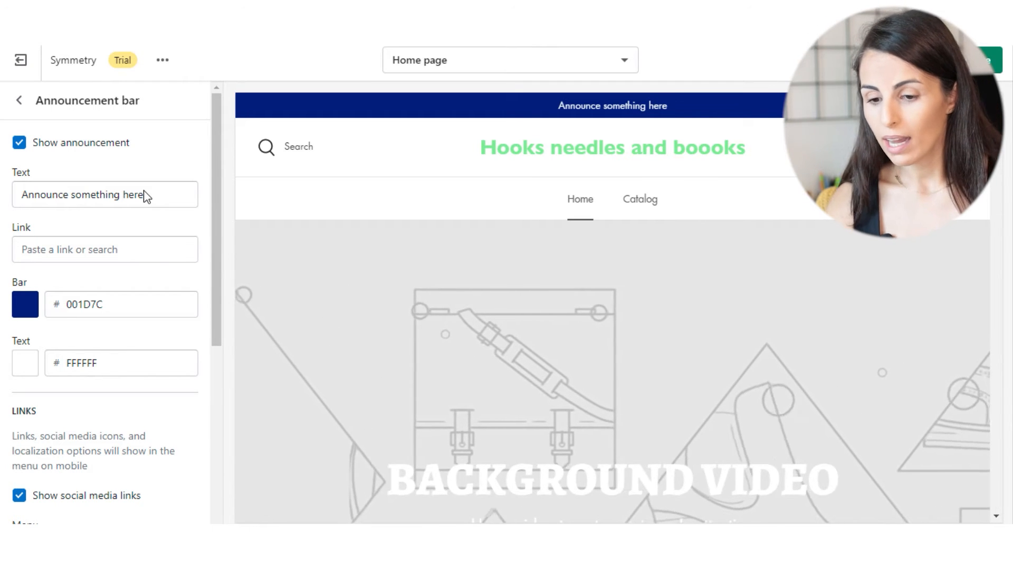
{"action": "left_click", "coordinate": [144, 194]}
{"action": "key", "text": "ctrl+a"}
{"action": "type", "text": "F"}
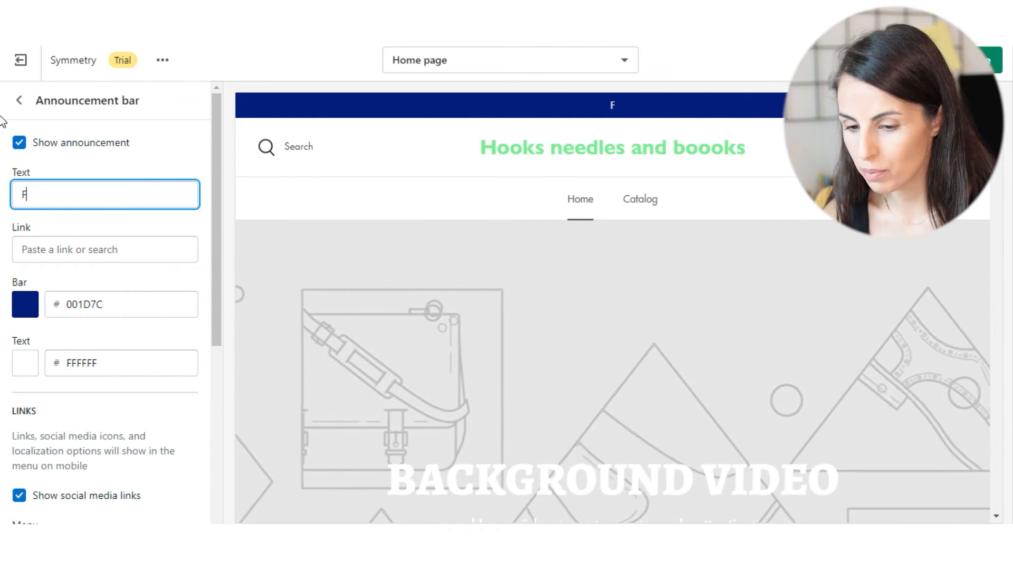
{"action": "type", "text": "ree Sh"}
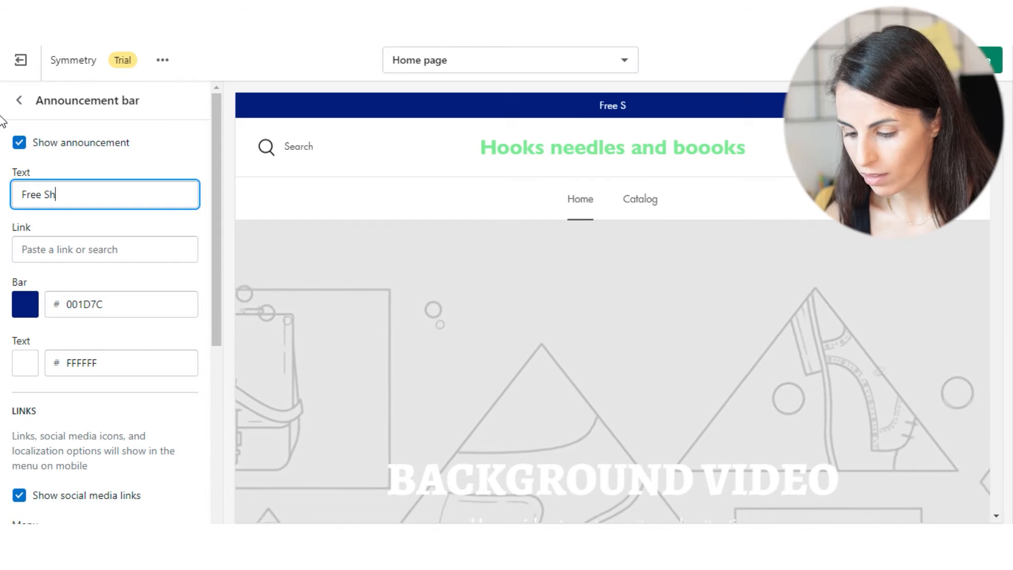
{"action": "type", "text": "ipping for orders above 50$"}
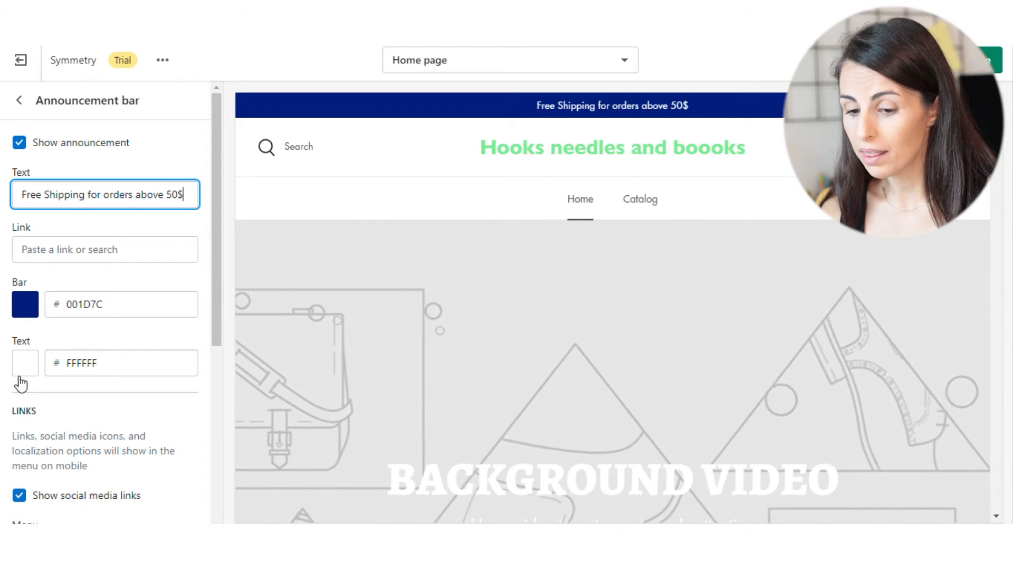
Review the announcement bar's color, social media link, menu, language selector and currency selector settings
{"action": "scroll", "coordinate": [21, 380], "scroll_direction": "down", "scroll_amount": 4}
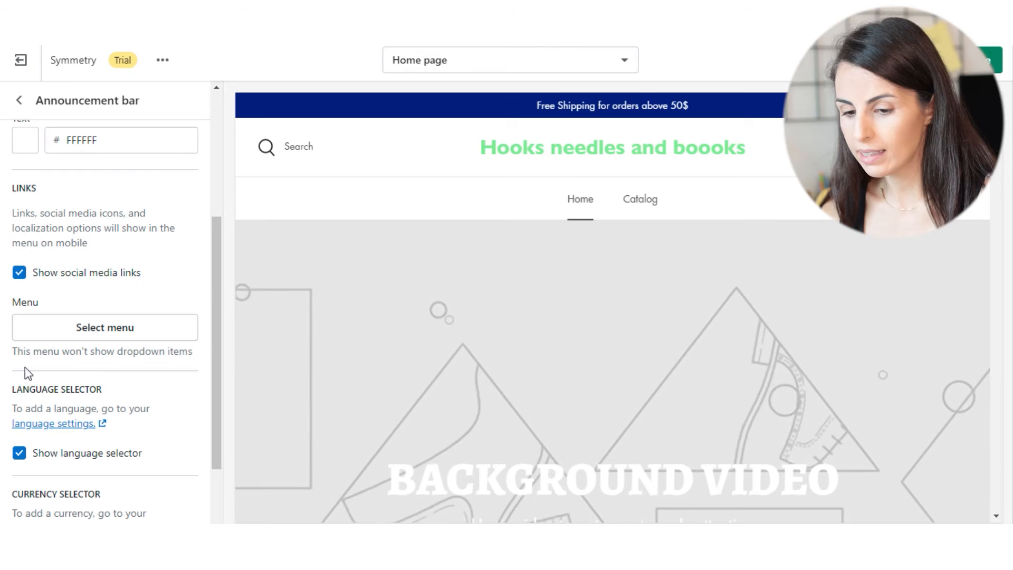
{"action": "scroll", "coordinate": [135, 317], "scroll_direction": "up", "scroll_amount": 4}
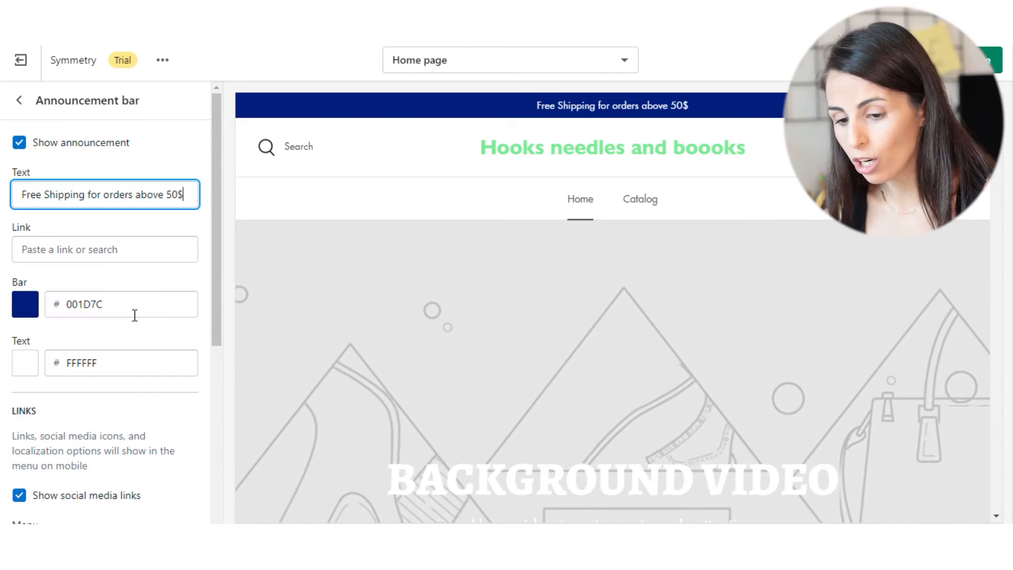
{"action": "scroll", "coordinate": [135, 316], "scroll_direction": "down", "scroll_amount": 3}
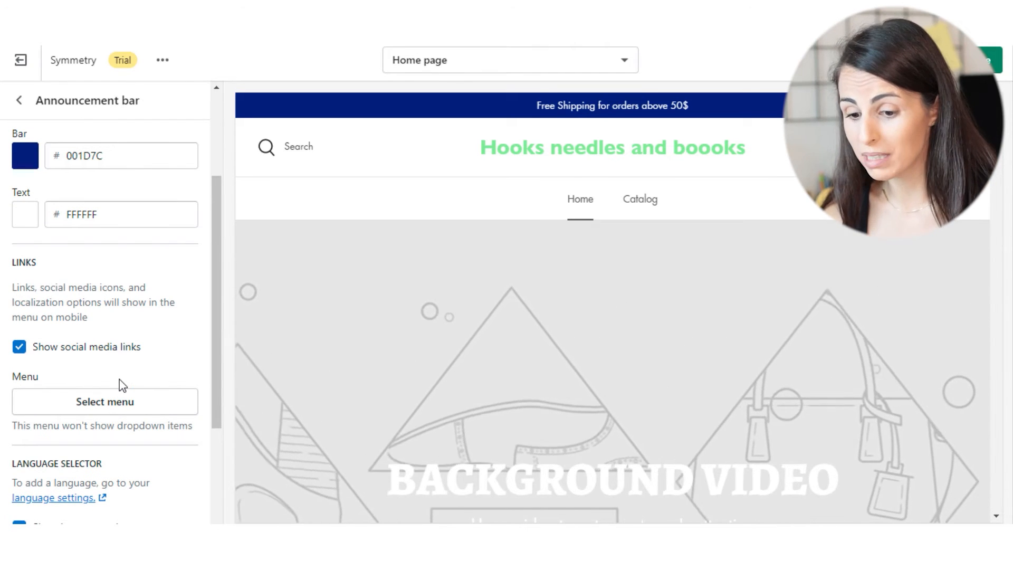
{"action": "left_click", "coordinate": [144, 407]}
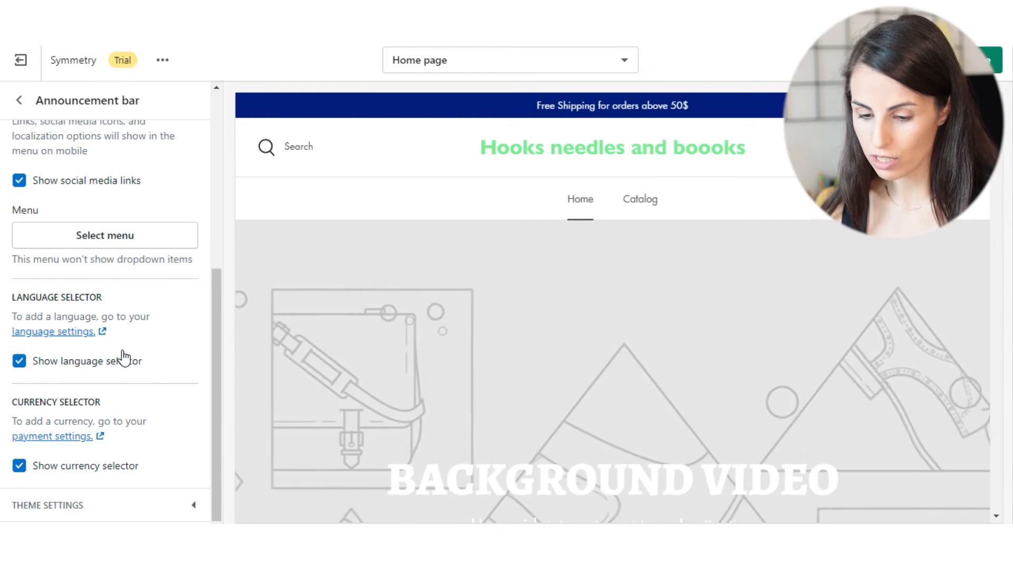
Leave the announcement bar settings and enable the sticky header in the Header section
{"action": "scroll", "coordinate": [140, 357], "scroll_direction": "up", "scroll_amount": 4}
{"action": "left_click", "coordinate": [19, 101]}
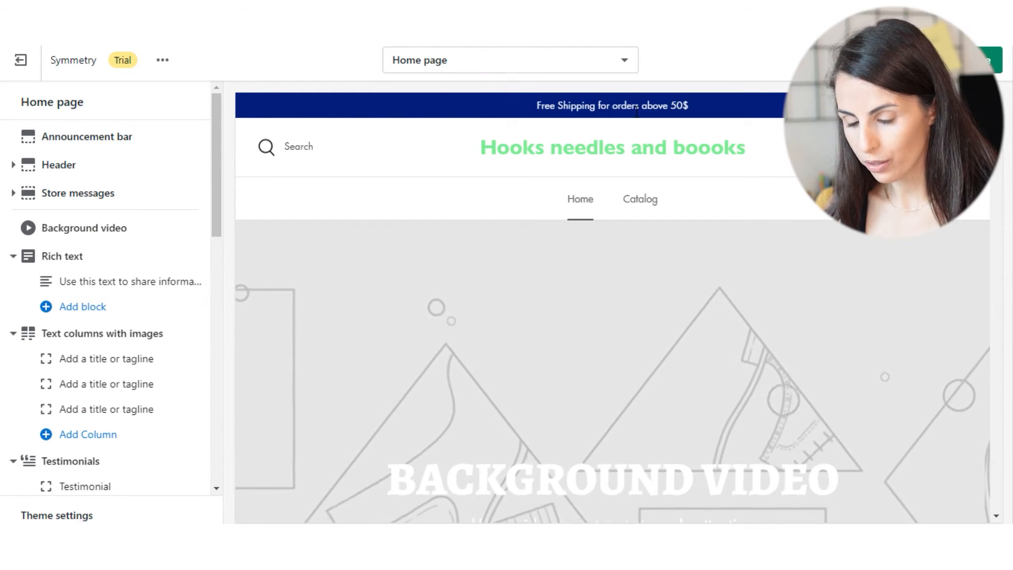
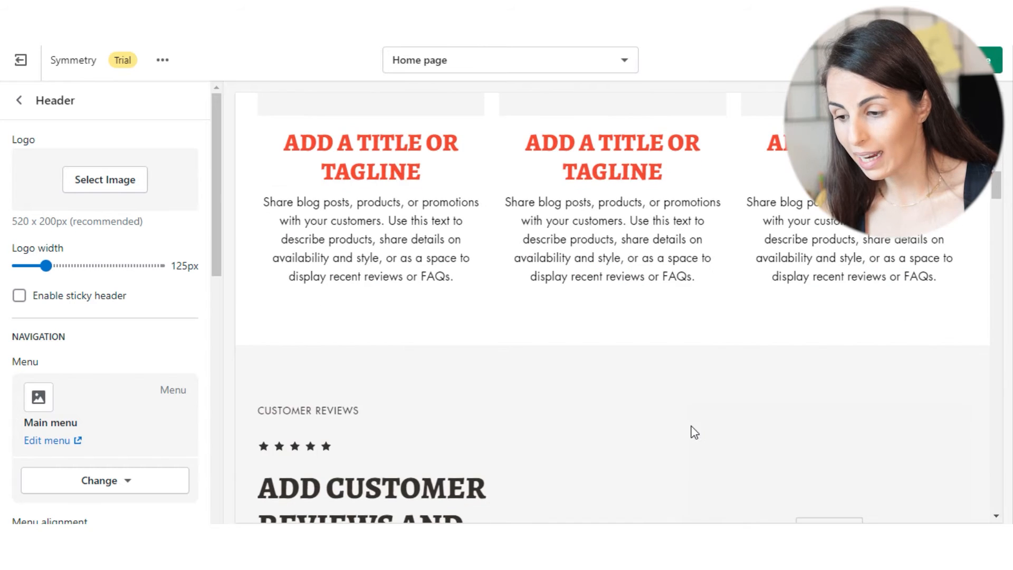
{"action": "scroll", "coordinate": [691, 428], "scroll_direction": "up", "scroll_amount": 15}
{"action": "scroll", "coordinate": [704, 424], "scroll_direction": "up", "scroll_amount": 10}
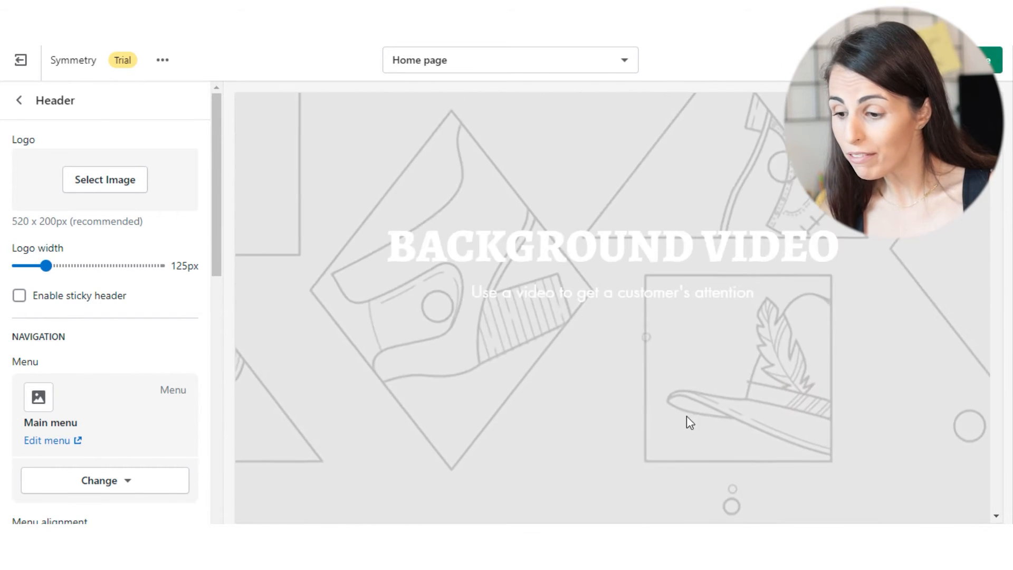
{"action": "left_click", "coordinate": [20, 295]}
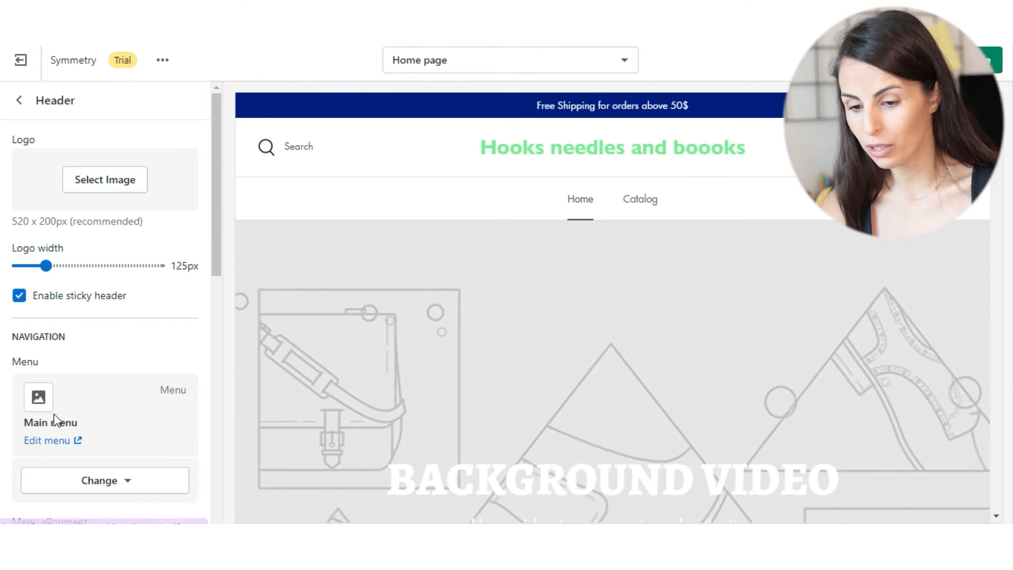
Switch to the mobile preview, check its menu, and choose Bamboo collection as the header's mobile featured products collection
{"action": "scroll", "coordinate": [77, 413], "scroll_direction": "down", "scroll_amount": 5}
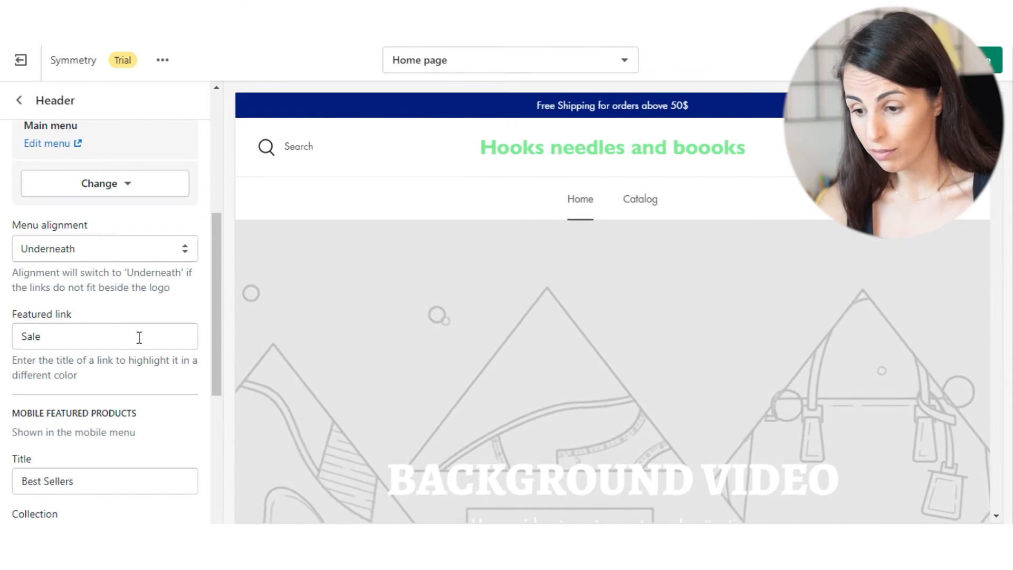
{"action": "scroll", "coordinate": [140, 337], "scroll_direction": "down", "scroll_amount": 5}
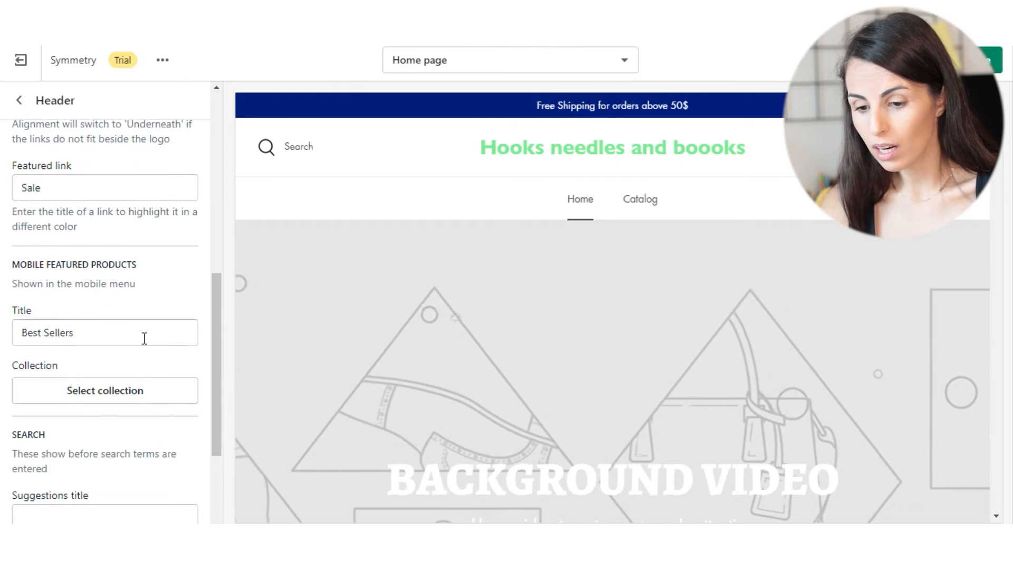
{"action": "scroll", "coordinate": [127, 258], "scroll_direction": "down", "scroll_amount": 1}
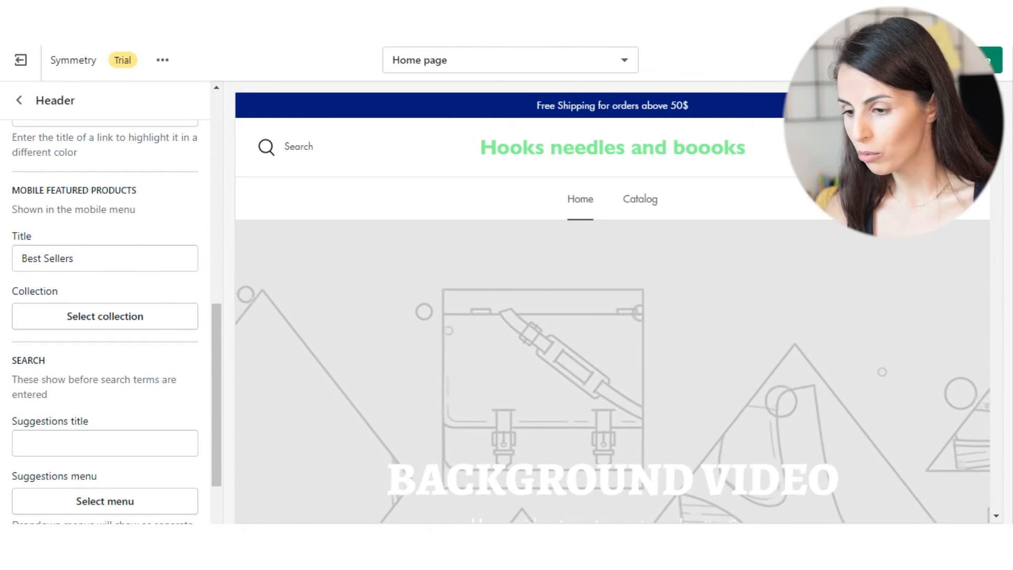
{"action": "left_click", "coordinate": [880, 60]}
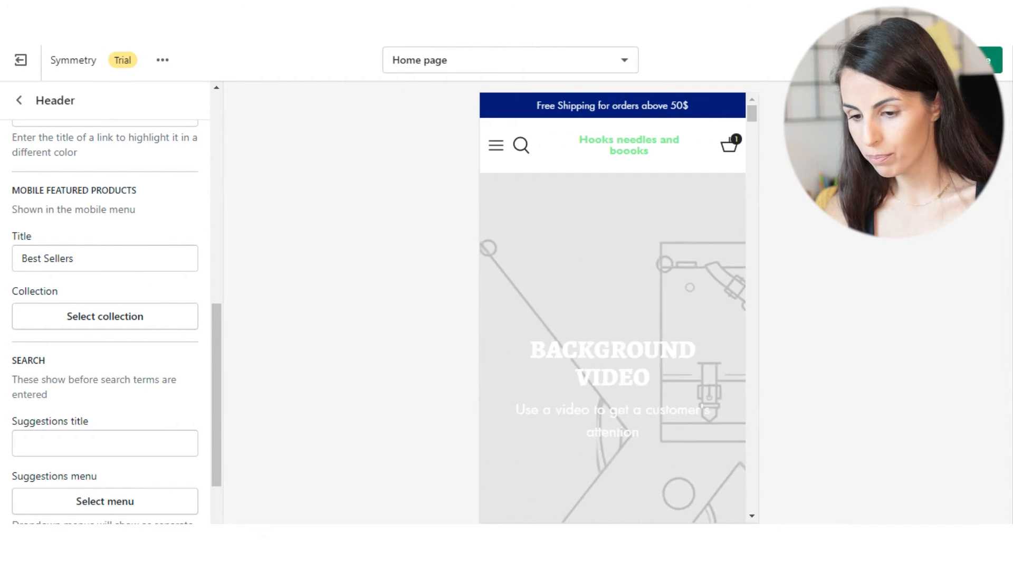
{"action": "left_click", "coordinate": [107, 325]}
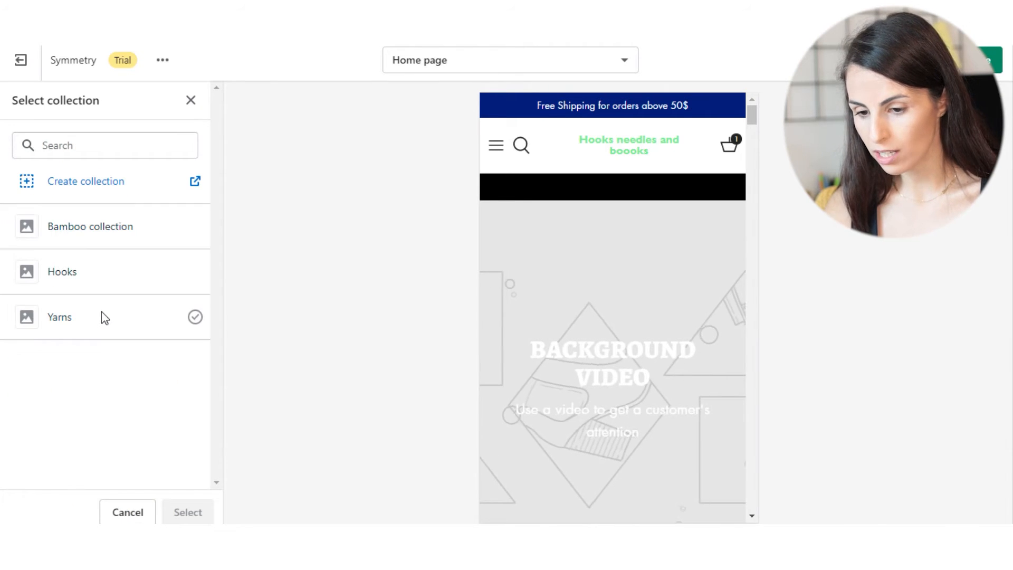
{"action": "left_click", "coordinate": [496, 146]}
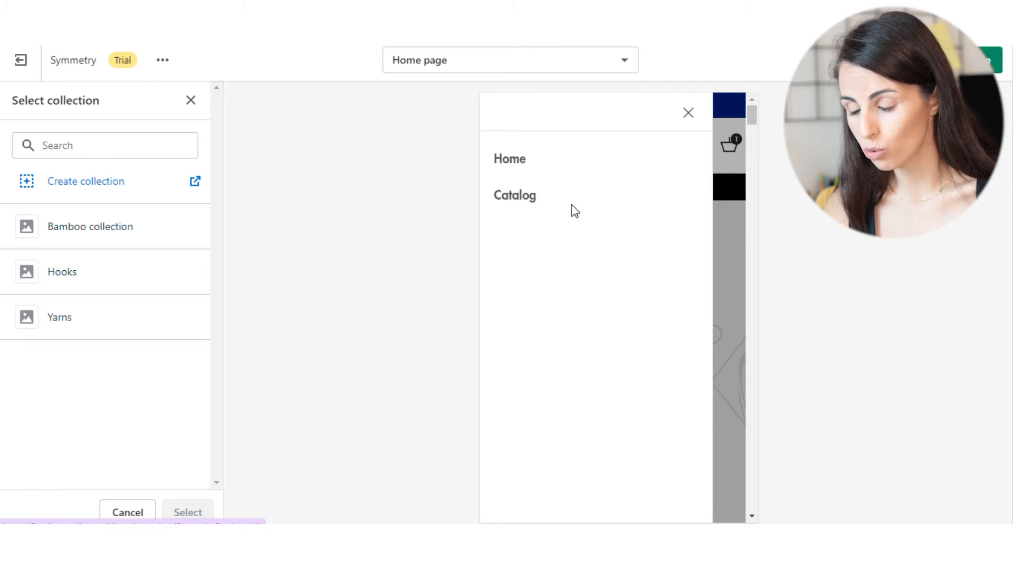
{"action": "left_click", "coordinate": [692, 117]}
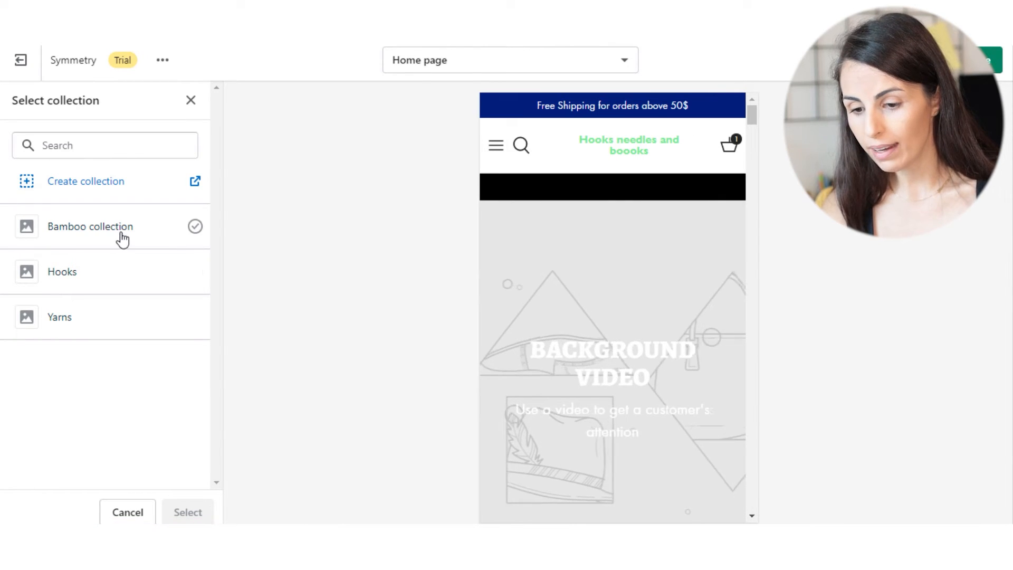
{"action": "left_click_drag", "start_coordinate": [47, 227], "coordinate": [122, 239]}
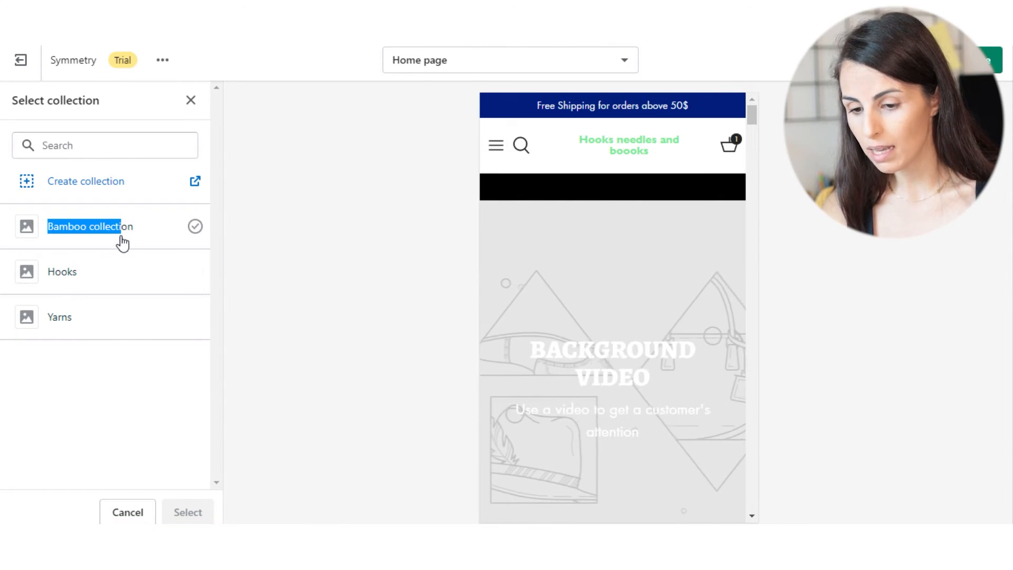
{"action": "left_click", "coordinate": [198, 233]}
{"action": "left_click", "coordinate": [187, 512]}
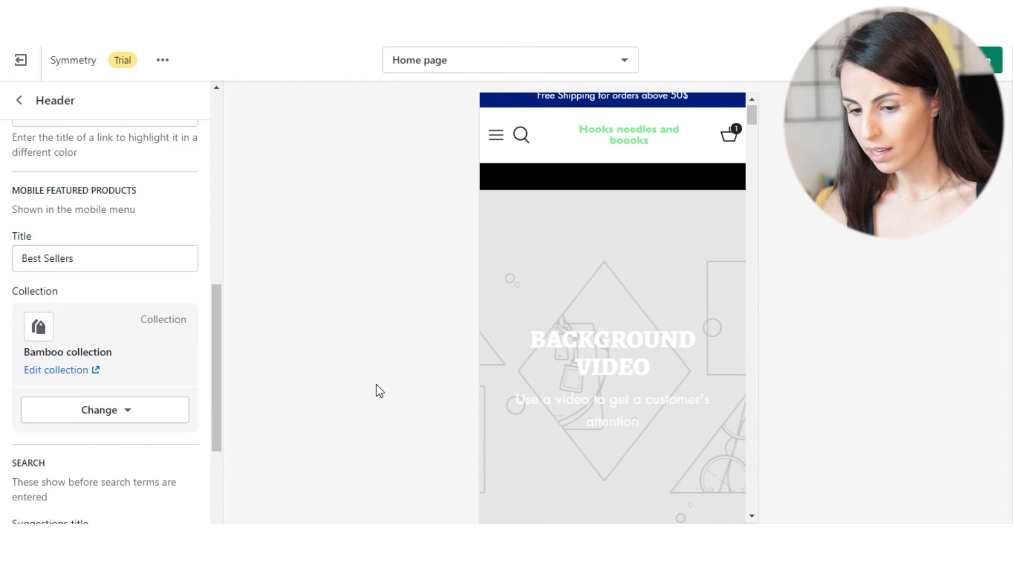
Check the featured products in the mobile menu, review the header's search suggestion settings, and return to the section list
{"action": "left_click", "coordinate": [496, 138]}
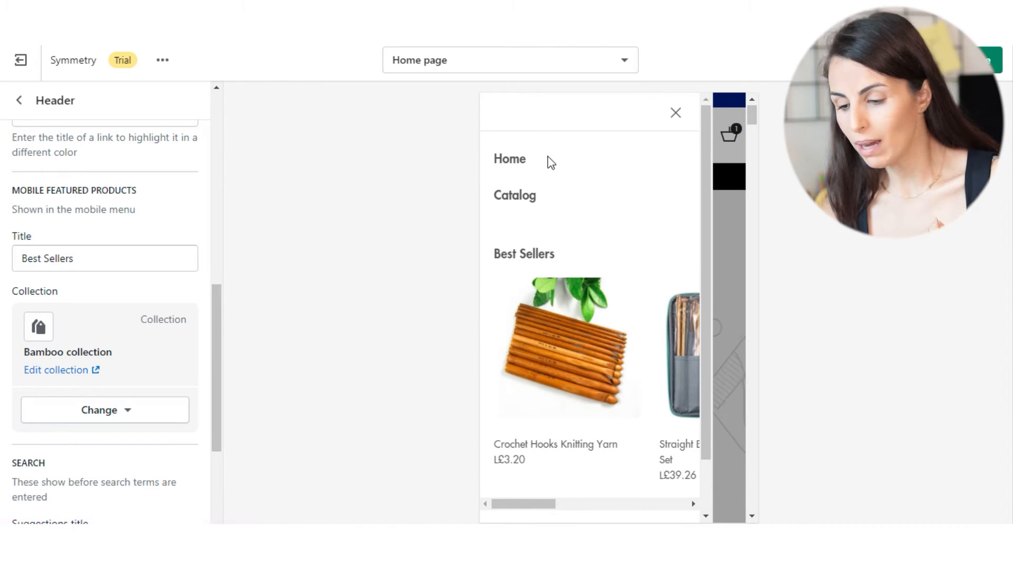
{"action": "mouse_move", "coordinate": [532, 505]}
{"action": "left_mouse_down"}
{"action": "mouse_move", "coordinate": [655, 509]}
{"action": "mouse_move", "coordinate": [530, 510]}
{"action": "left_mouse_up"}
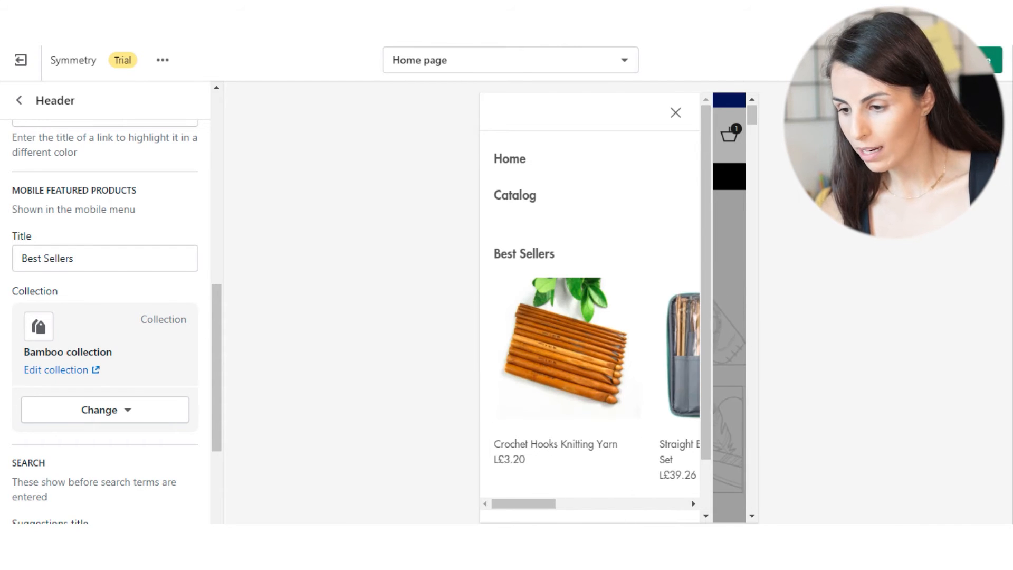
{"action": "scroll", "coordinate": [68, 422], "scroll_direction": "down", "scroll_amount": 3}
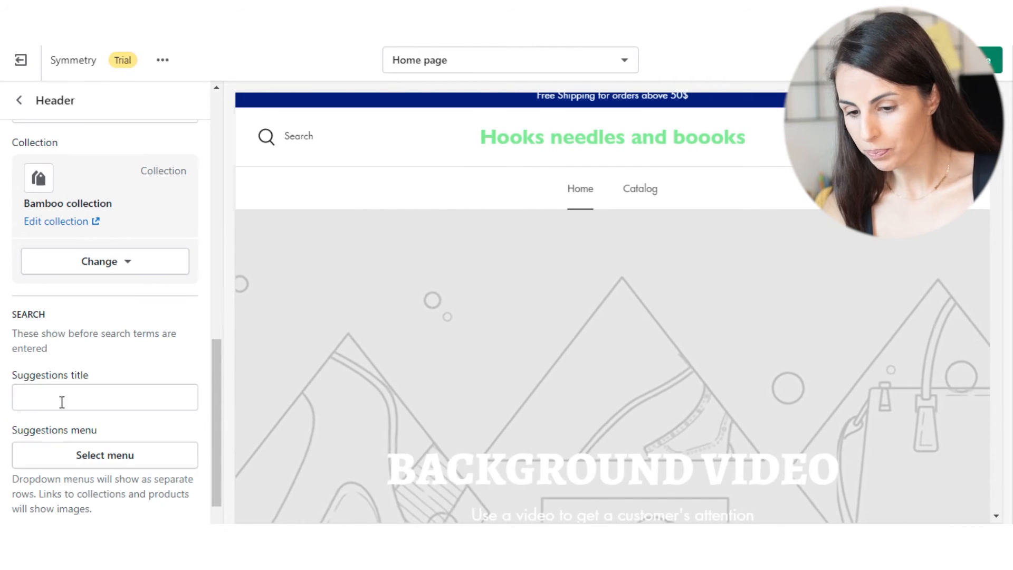
{"action": "scroll", "coordinate": [38, 395], "scroll_direction": "down", "scroll_amount": 1}
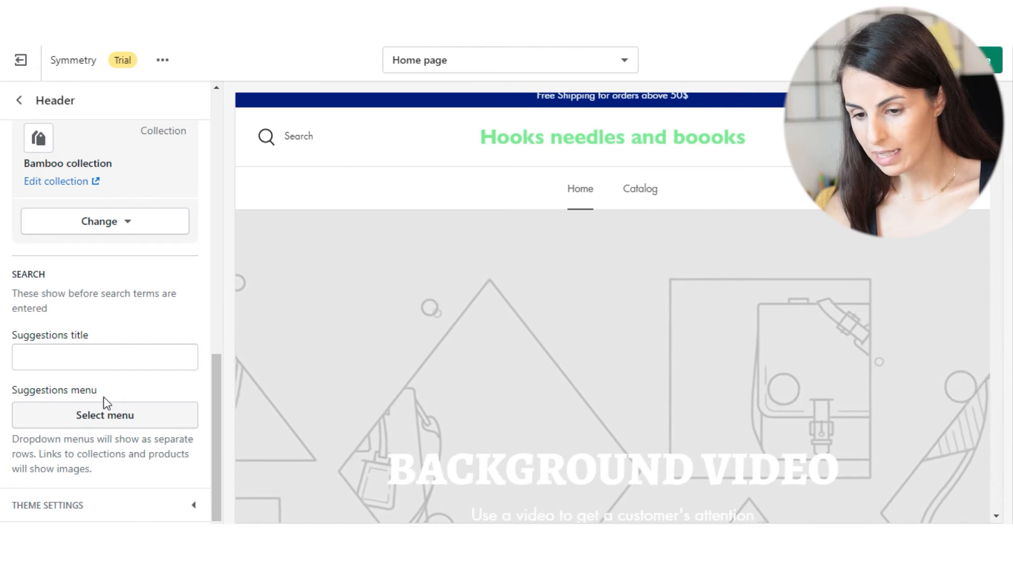
{"action": "left_click", "coordinate": [18, 100]}
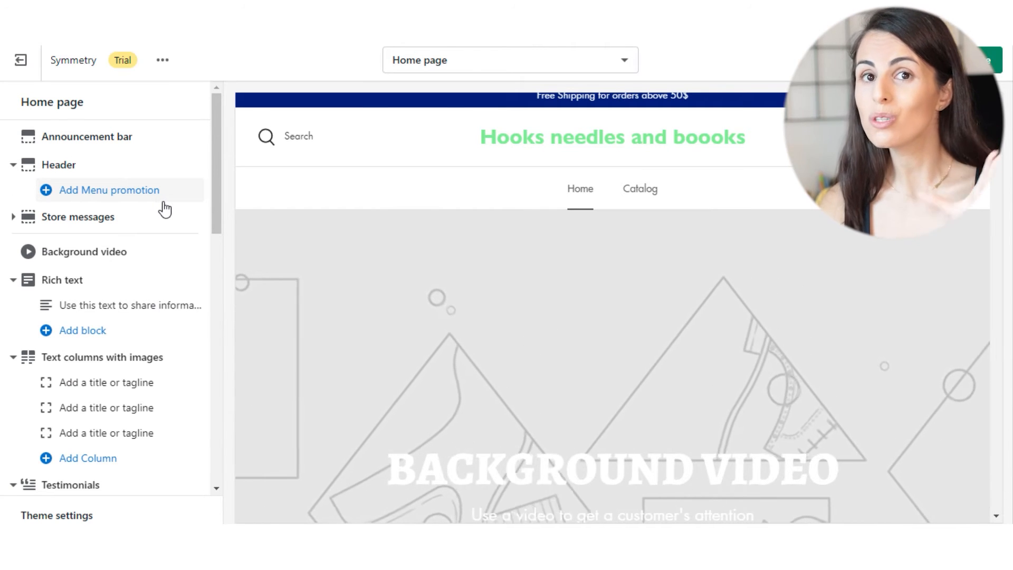
Add a menu promotion block to the Header and a store message block to the Store messages section
{"action": "left_click", "coordinate": [98, 191]}
{"action": "left_click", "coordinate": [125, 199]}
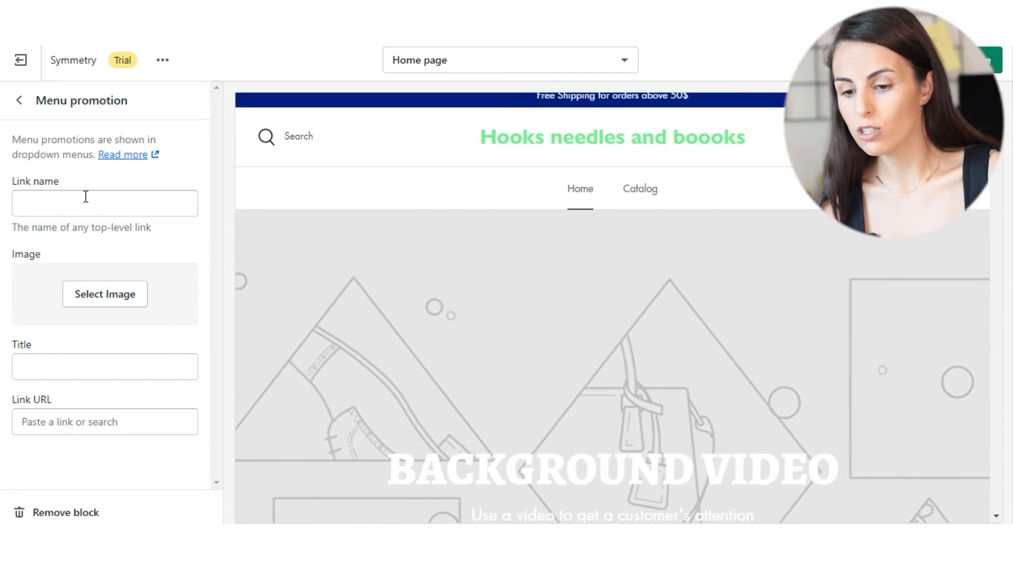
{"action": "left_click", "coordinate": [92, 306]}
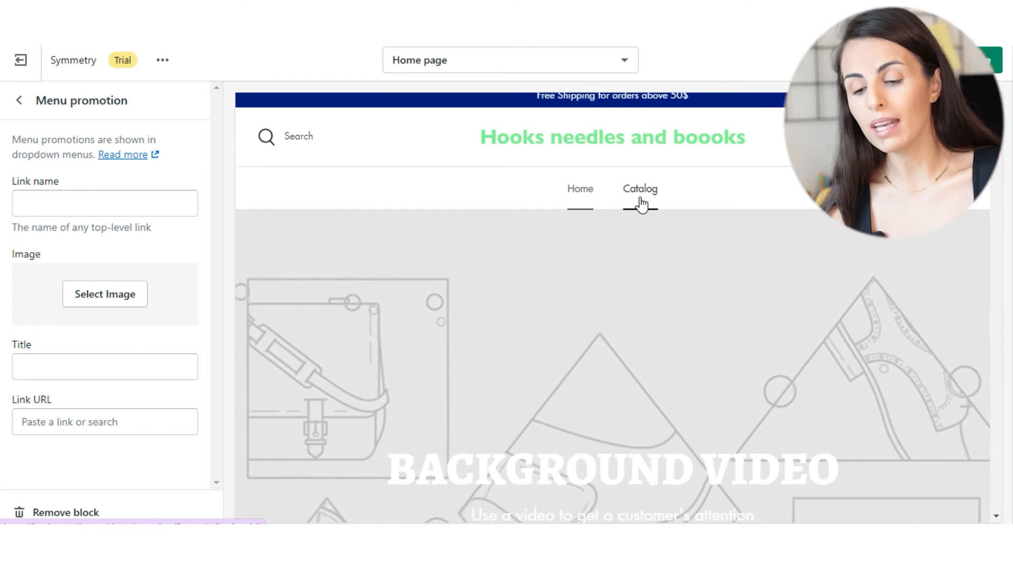
{"action": "left_click", "coordinate": [16, 96]}
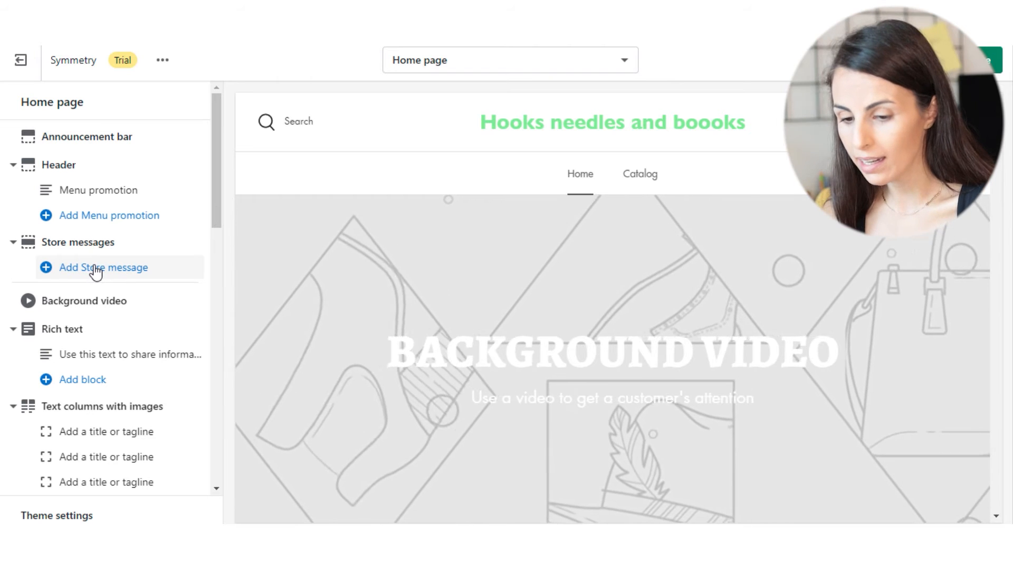
{"action": "left_click", "coordinate": [100, 270]}
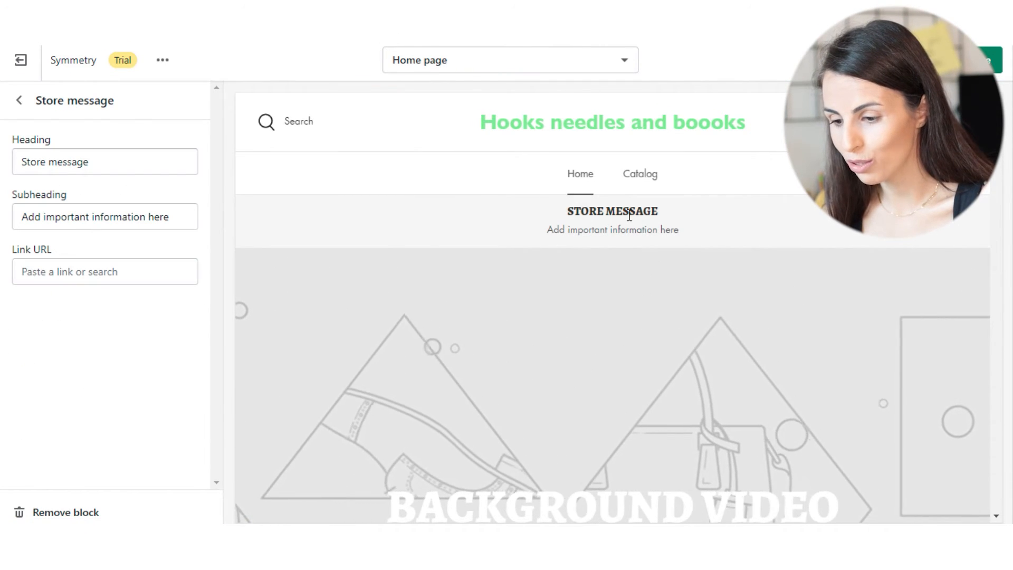
{"action": "left_click", "coordinate": [21, 101]}
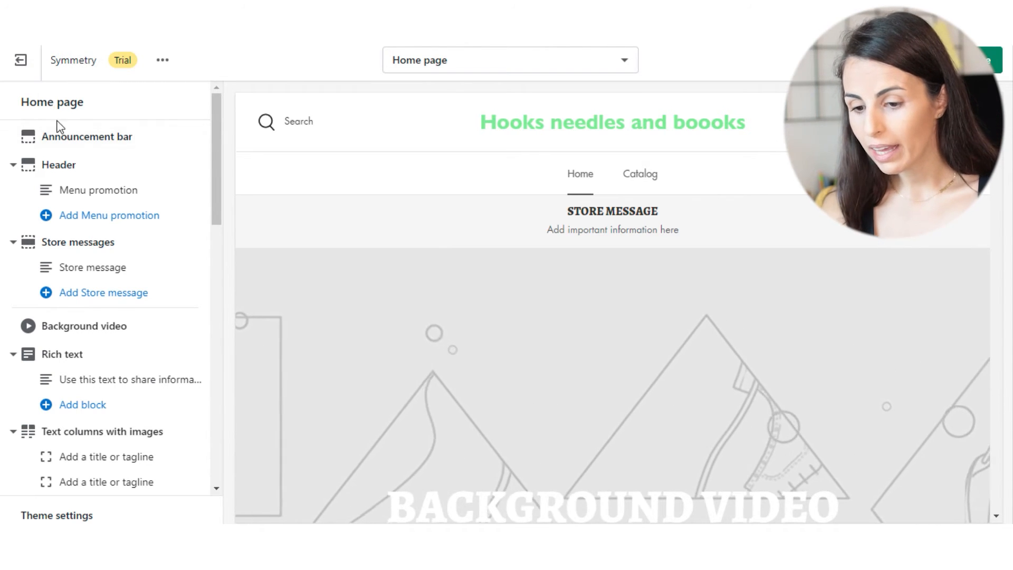
Examine the Footer section's menu, payment, language and currency settings, and return to the start of the home page
{"action": "scroll", "coordinate": [215, 153], "scroll_direction": "down", "scroll_amount": 1}
{"action": "left_click_drag", "start_coordinate": [217, 172], "coordinate": [195, 484]}
{"action": "left_click", "coordinate": [122, 444]}
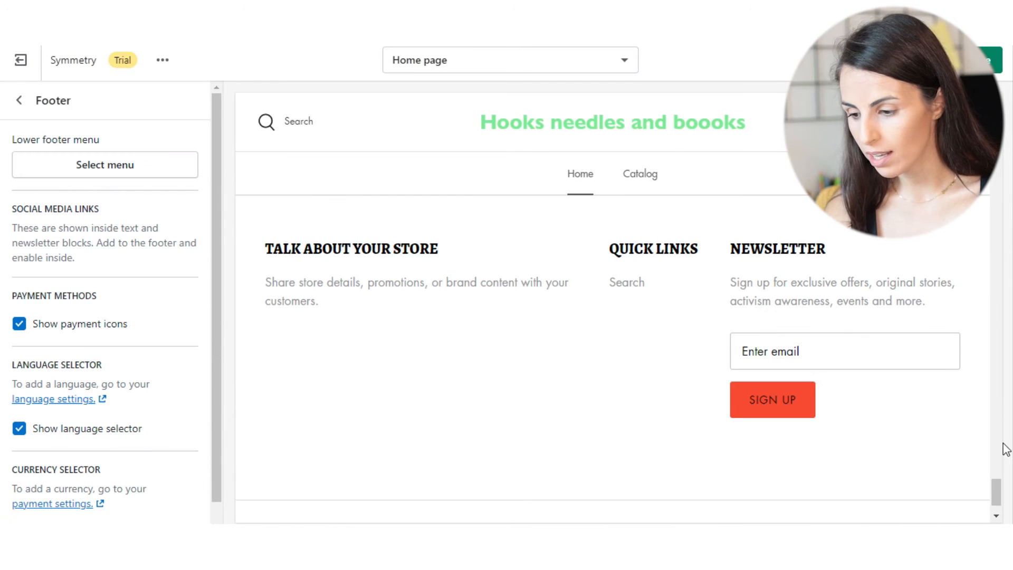
{"action": "scroll", "coordinate": [156, 385], "scroll_direction": "down", "scroll_amount": 1}
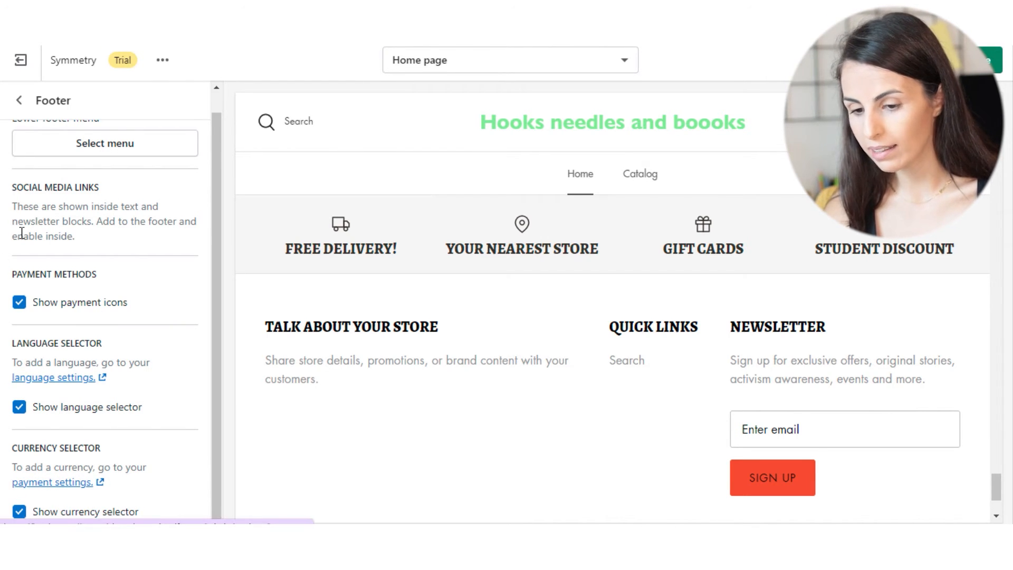
{"action": "left_click", "coordinate": [16, 104]}
{"action": "scroll", "coordinate": [97, 355], "scroll_direction": "up", "scroll_amount": 10}
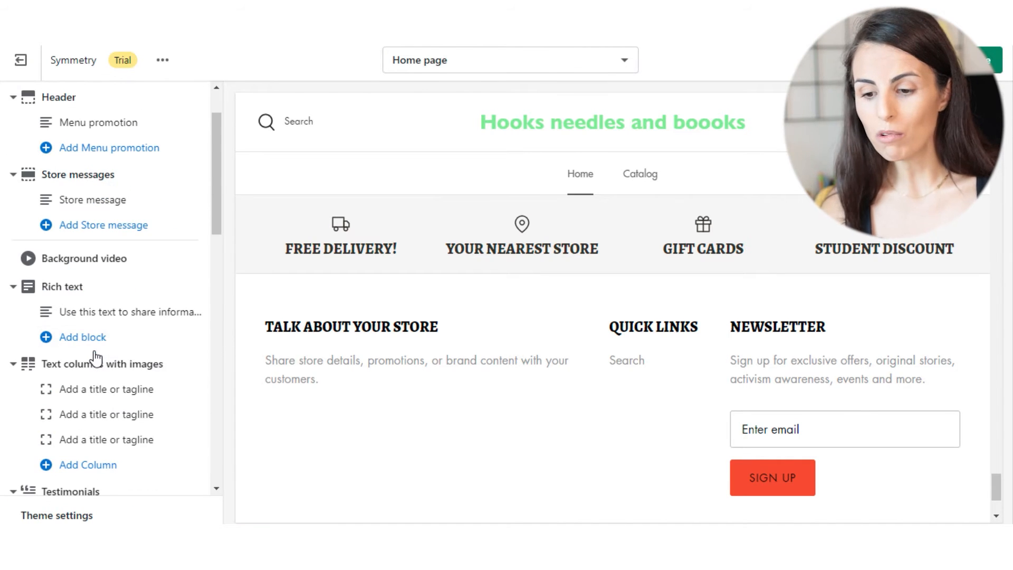
{"action": "scroll", "coordinate": [801, 319], "scroll_direction": "up", "scroll_amount": 10}
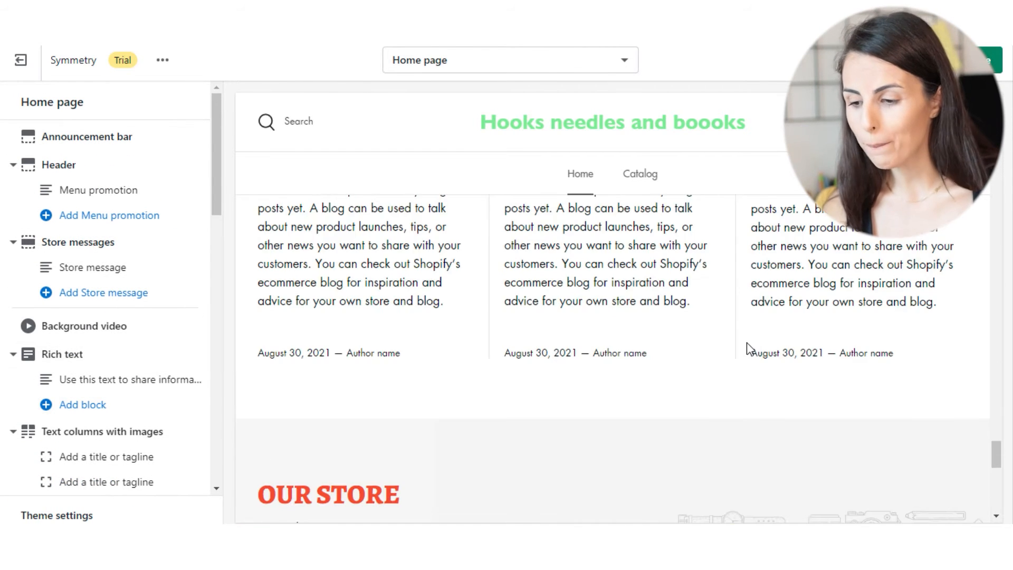
{"action": "left_click_drag", "start_coordinate": [1003, 443], "coordinate": [997, 103]}
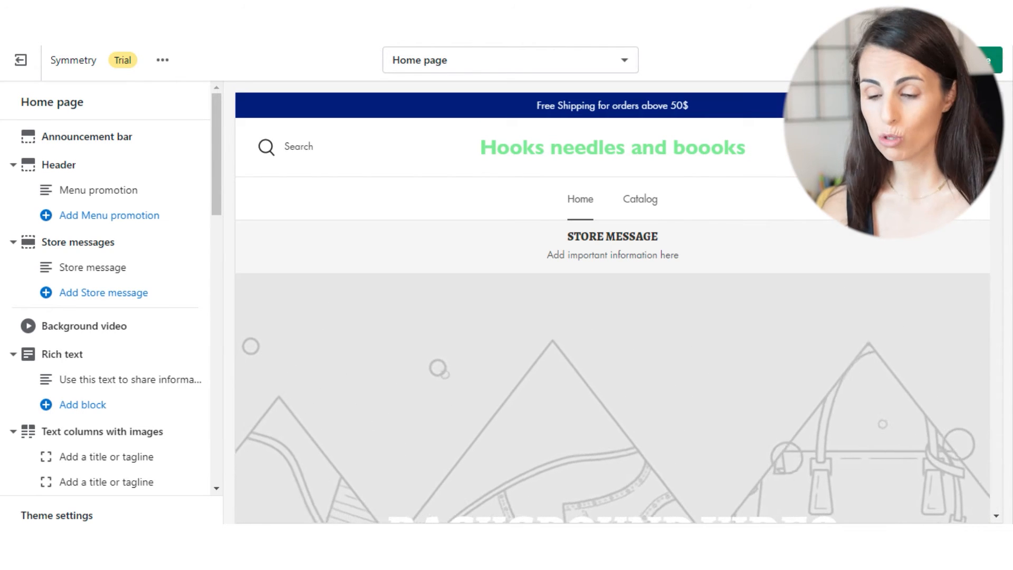
Look through the home page sections and examine the Background video section's video, heading, text, button and layout settings
{"action": "scroll", "coordinate": [58, 307], "scroll_direction": "down", "scroll_amount": 3}
{"action": "scroll", "coordinate": [87, 237], "scroll_direction": "down", "scroll_amount": 6}
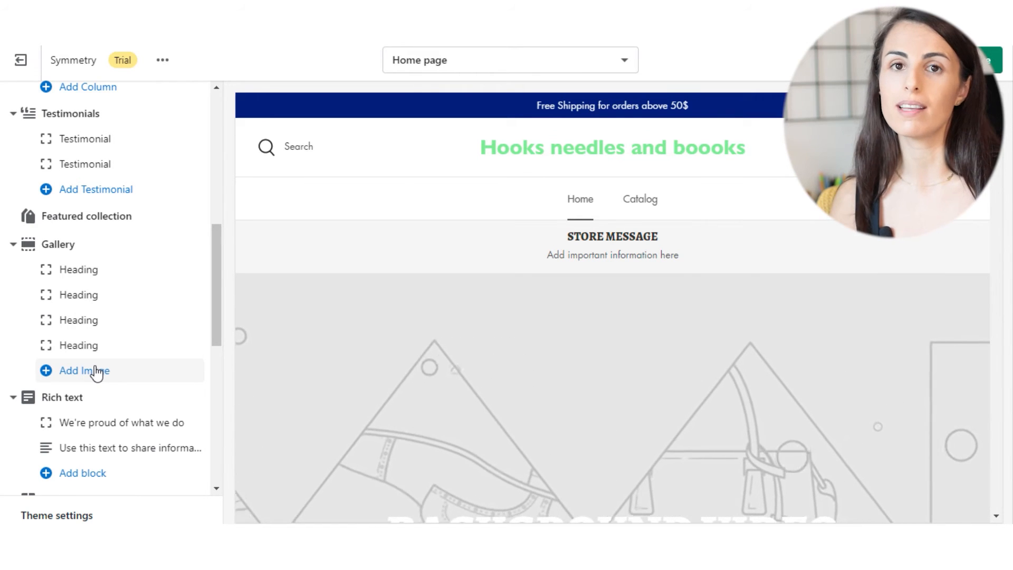
{"action": "scroll", "coordinate": [95, 317], "scroll_direction": "up", "scroll_amount": 3}
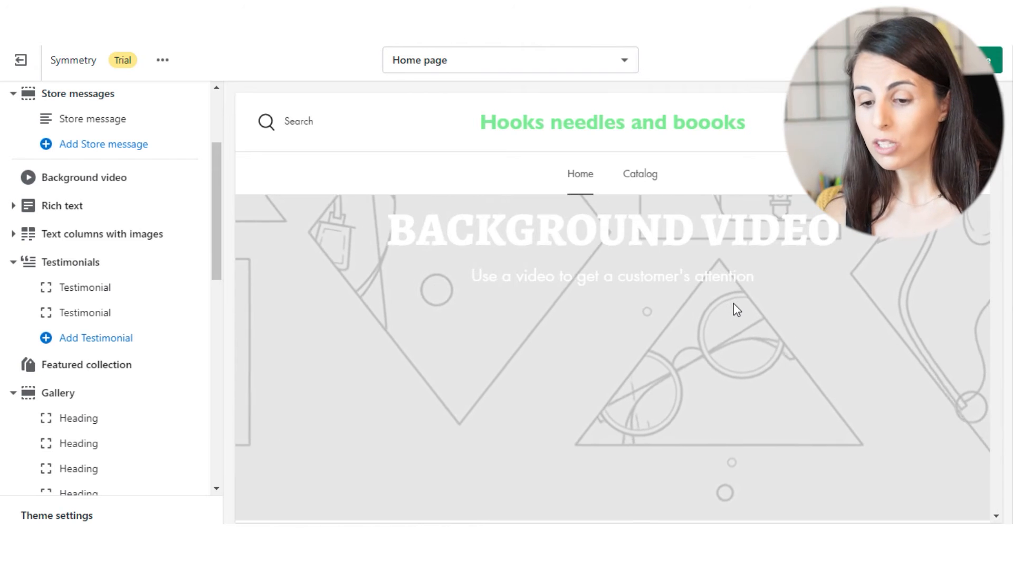
{"action": "left_click", "coordinate": [74, 181]}
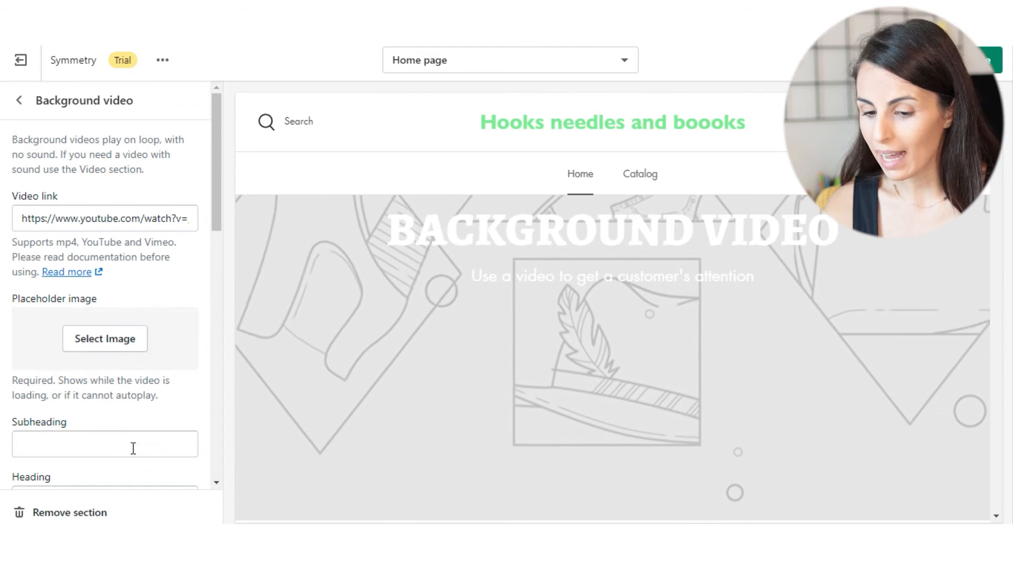
{"action": "scroll", "coordinate": [131, 447], "scroll_direction": "down", "scroll_amount": 3}
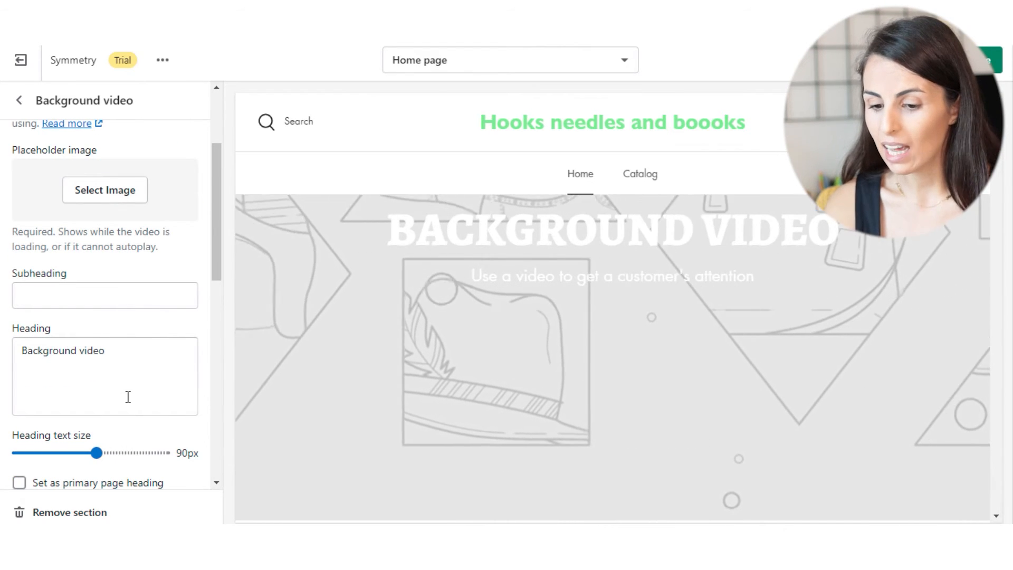
{"action": "scroll", "coordinate": [127, 398], "scroll_direction": "down", "scroll_amount": 4}
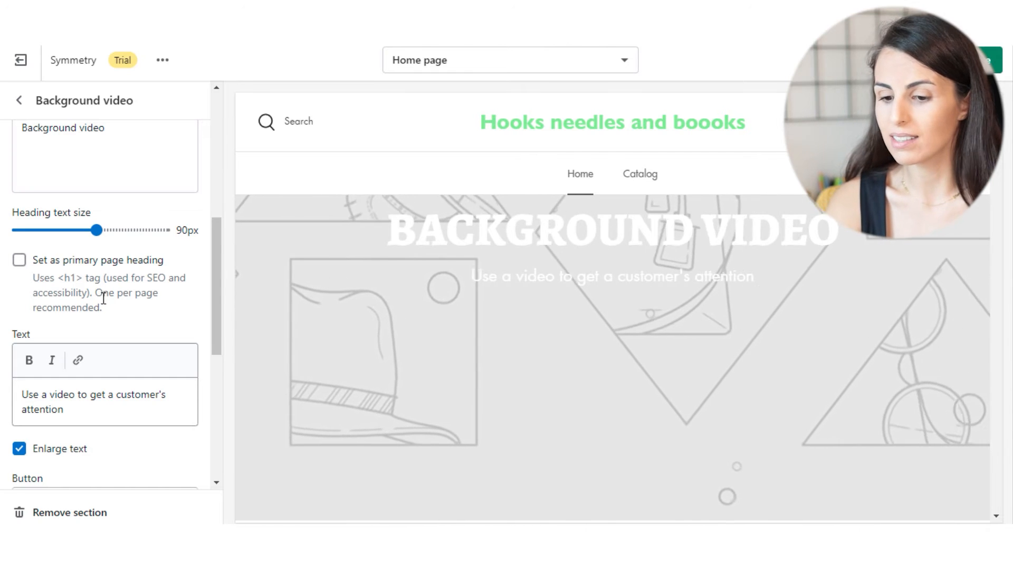
{"action": "scroll", "coordinate": [87, 377], "scroll_direction": "down", "scroll_amount": 4}
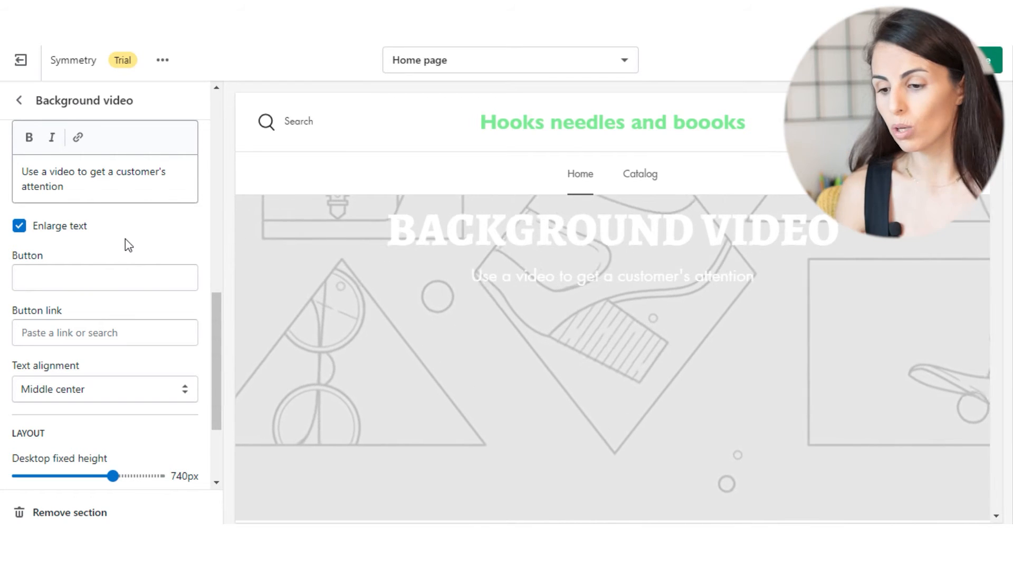
{"action": "scroll", "coordinate": [486, 301], "scroll_direction": "up", "scroll_amount": 5}
{"action": "scroll", "coordinate": [496, 300], "scroll_direction": "down", "scroll_amount": 2}
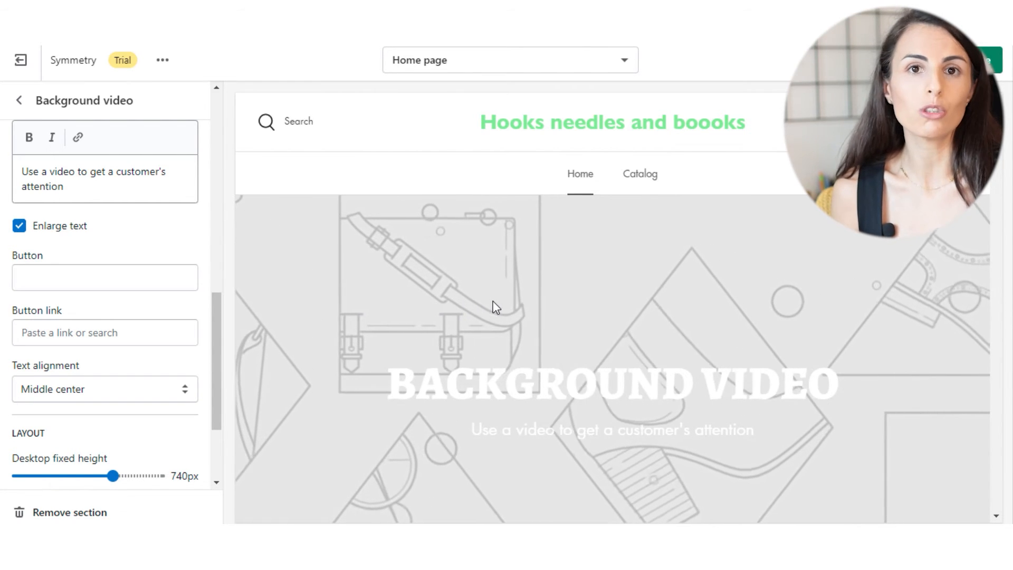
Set the Background video section's button label to "Shop now" and check the available button link types without choosing one
{"action": "left_click", "coordinate": [106, 279]}
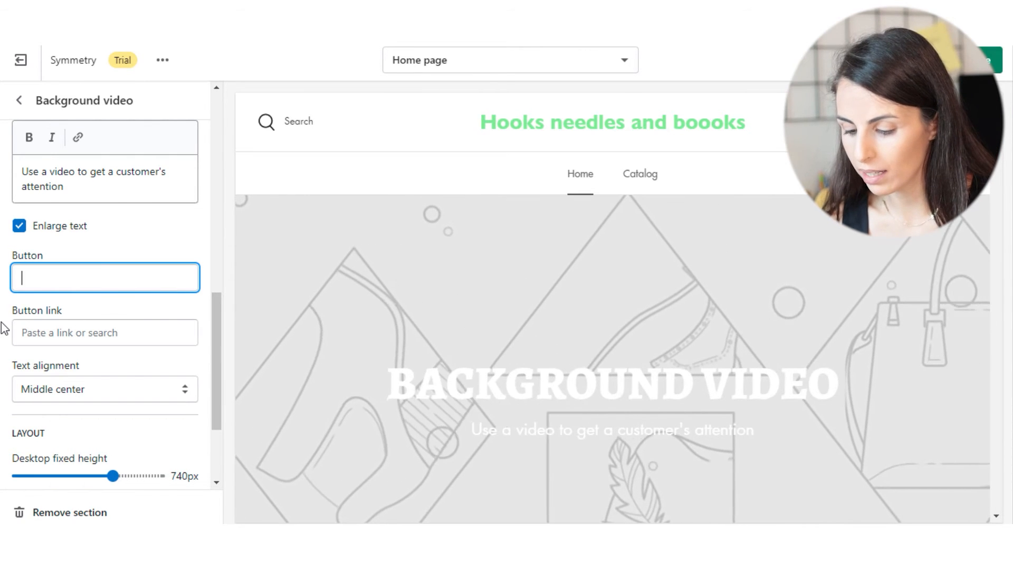
{"action": "type", "text": "SHop n"}
{"action": "key", "text": "BackSpace"}
{"action": "key", "text": "BackSpace"}
{"action": "key", "text": "BackSpace"}
{"action": "key", "text": "BackSpace"}
{"action": "key", "text": "BackSpace"}
{"action": "type", "text": "hop now"}
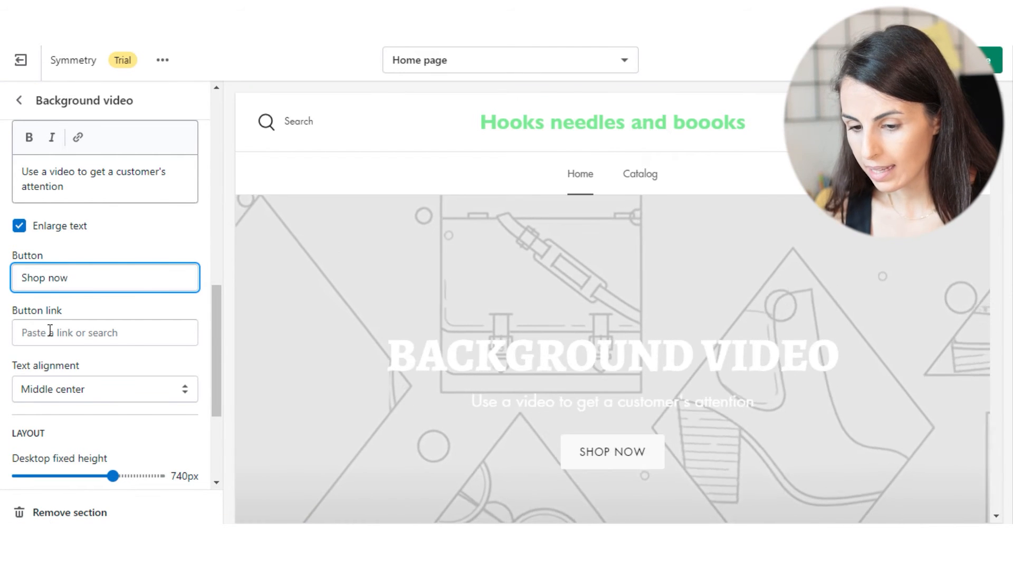
{"action": "left_click", "coordinate": [50, 332]}
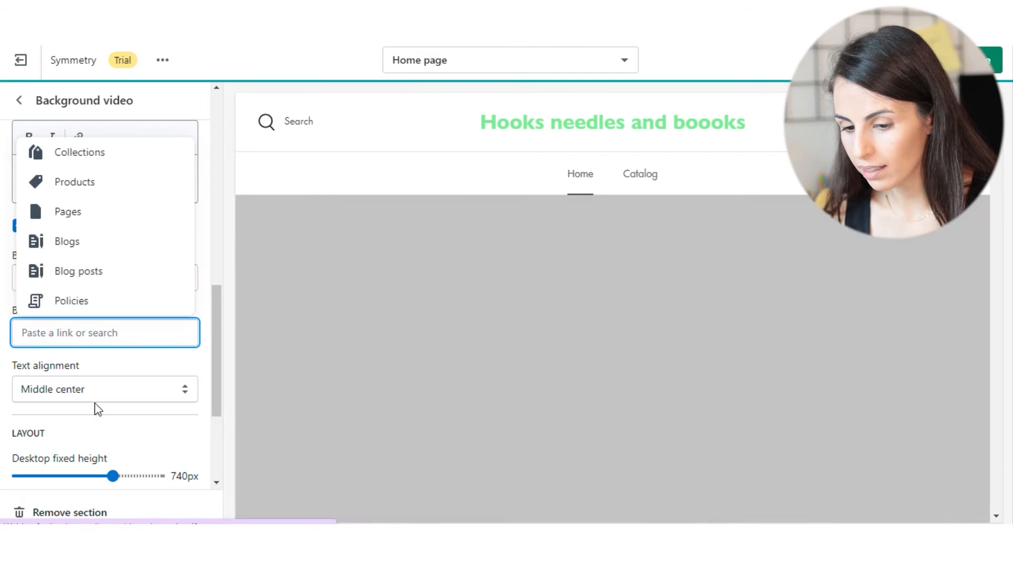
{"action": "left_click", "coordinate": [117, 365]}
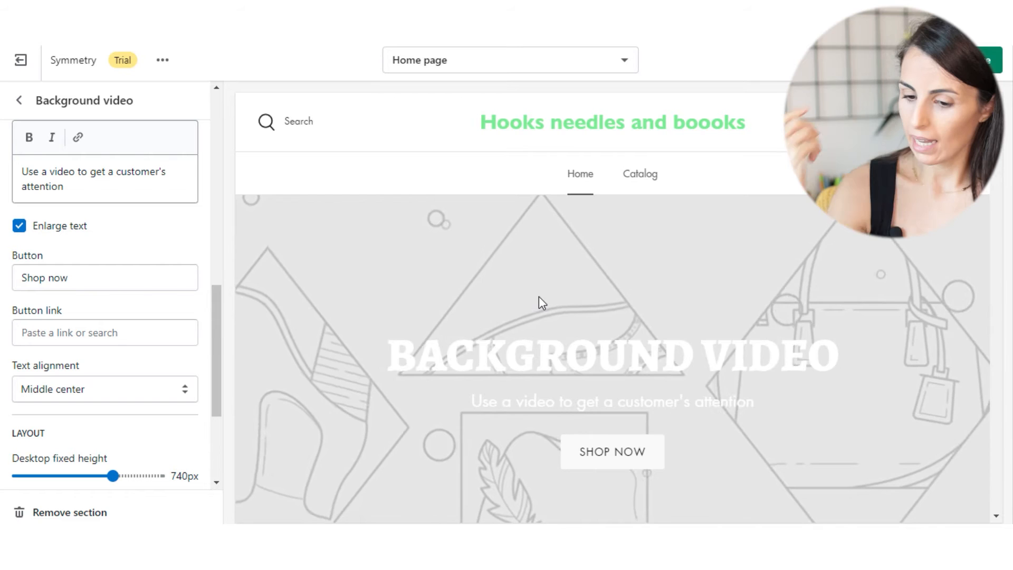
Review the Background video section's text alignment, fixed height, page width and overlay settings, and return to the section list
{"action": "scroll", "coordinate": [73, 373], "scroll_direction": "down", "scroll_amount": 3}
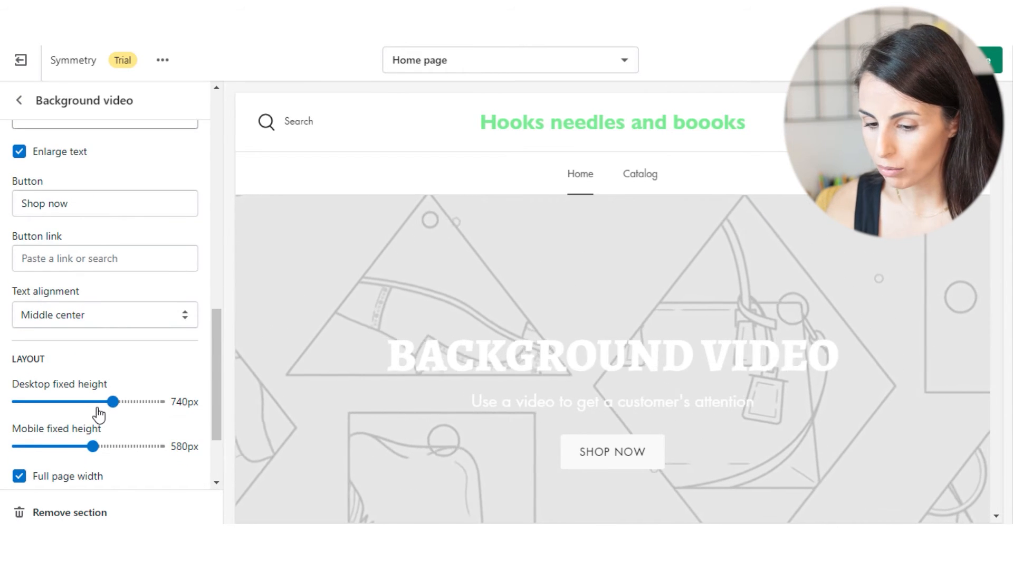
{"action": "scroll", "coordinate": [87, 404], "scroll_direction": "down", "scroll_amount": 1}
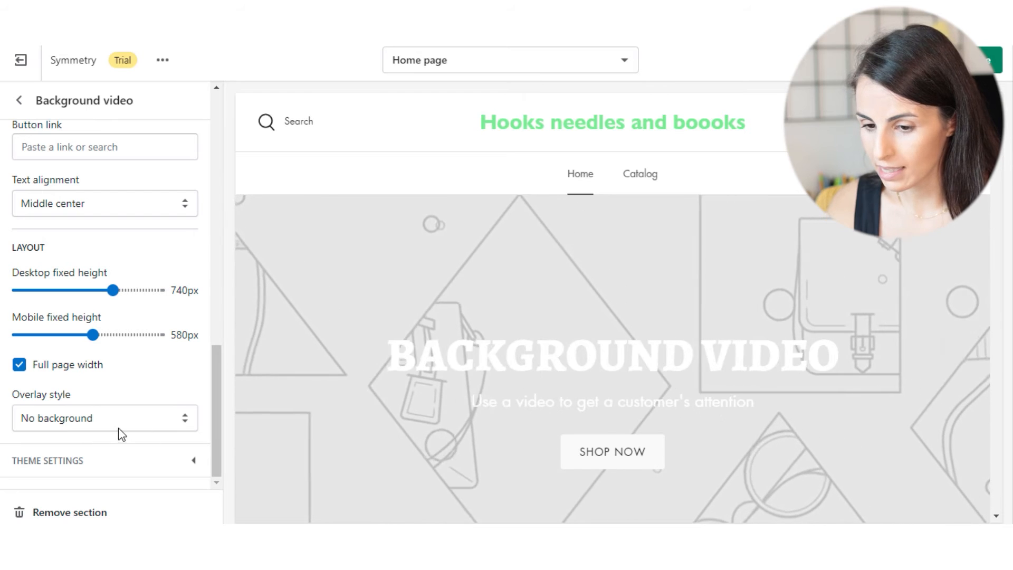
{"action": "left_click", "coordinate": [19, 100]}
Add a Slideshow section to the home page and move it above Rich text as the first content section
{"action": "scroll", "coordinate": [79, 390], "scroll_direction": "down", "scroll_amount": 3}
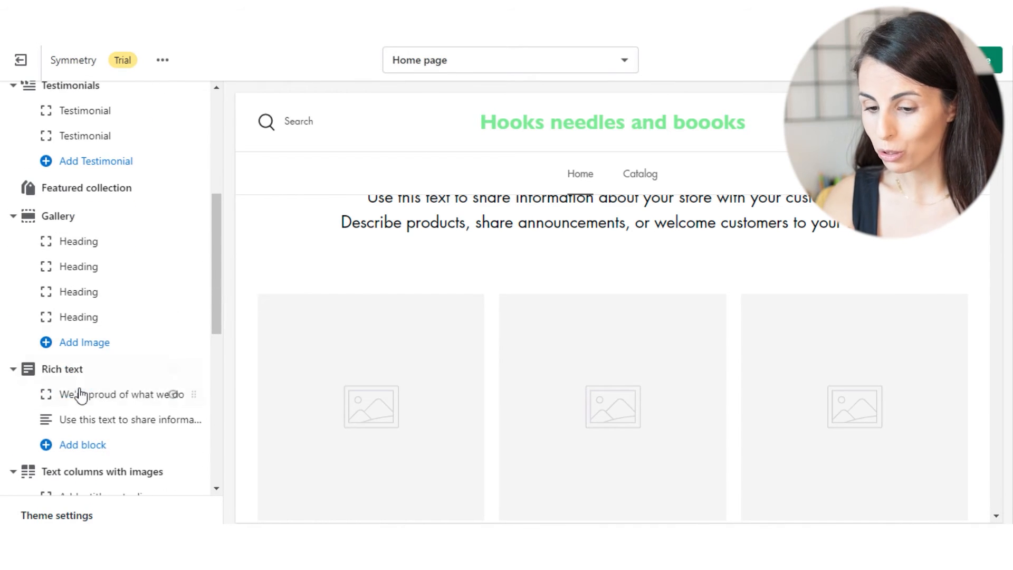
{"action": "scroll", "coordinate": [80, 399], "scroll_direction": "down", "scroll_amount": 6}
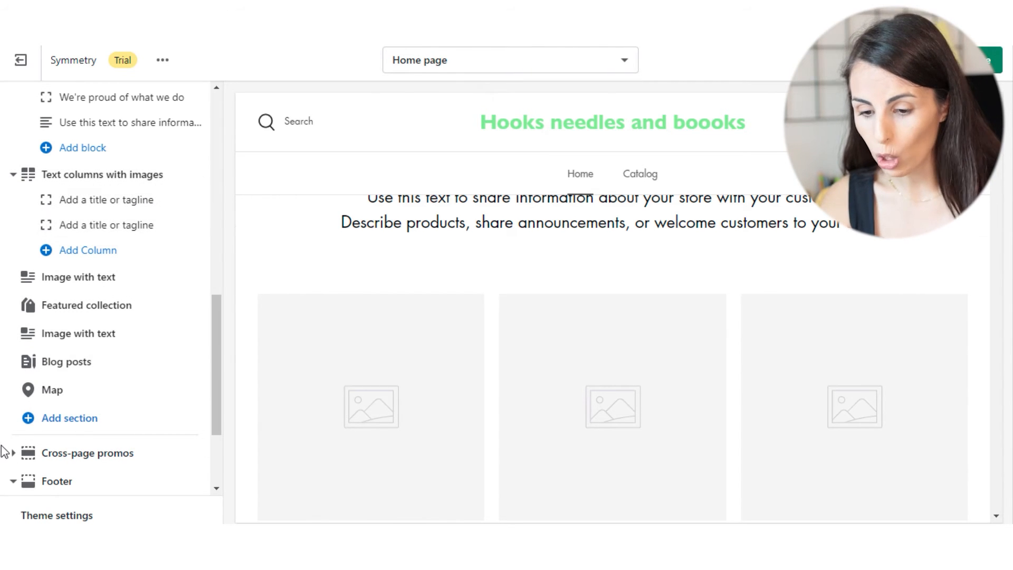
{"action": "left_click", "coordinate": [84, 423]}
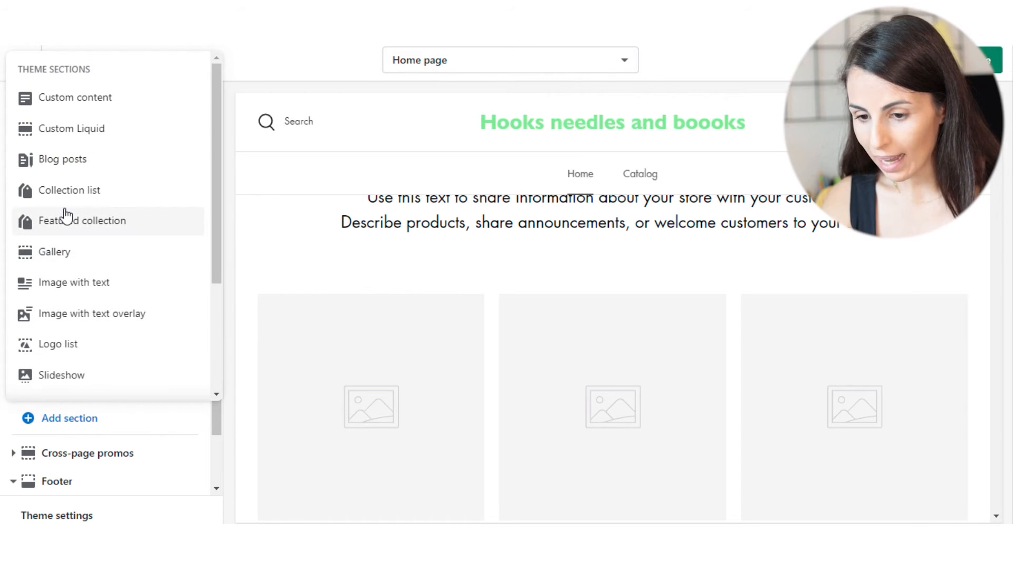
{"action": "scroll", "coordinate": [109, 209], "scroll_direction": "down", "scroll_amount": 2}
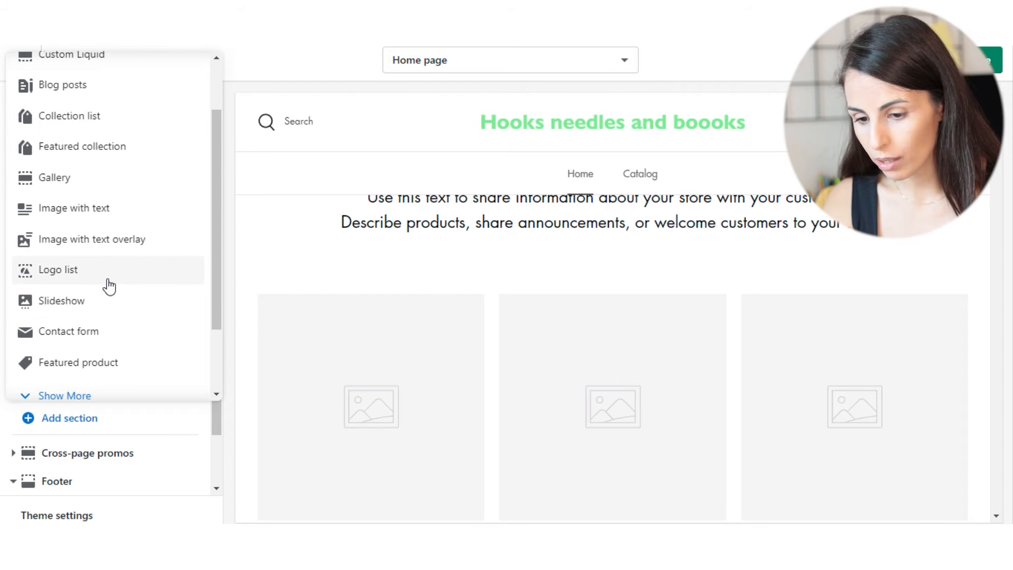
{"action": "left_click", "coordinate": [113, 302]}
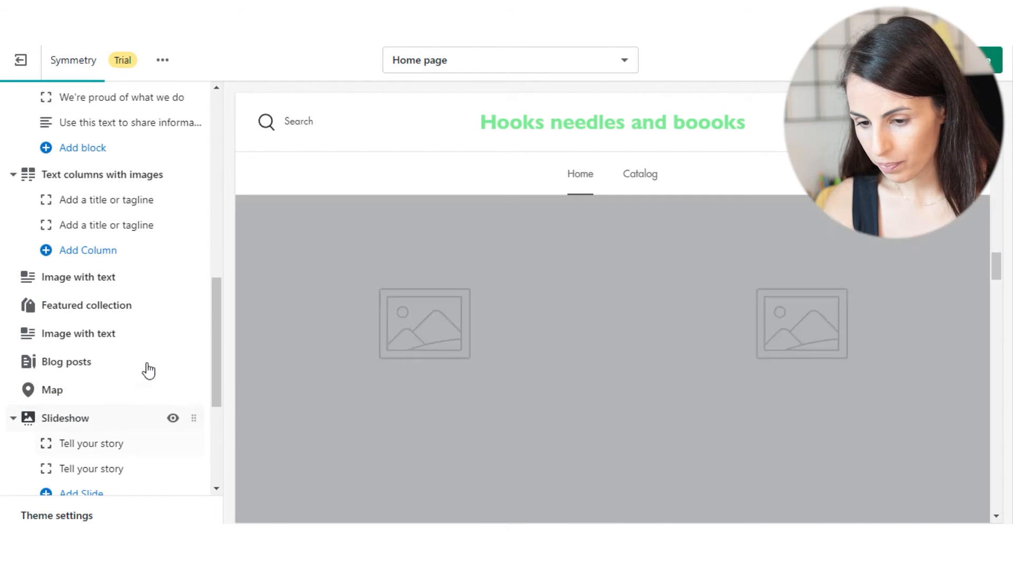
{"action": "scroll", "coordinate": [121, 375], "scroll_direction": "down", "scroll_amount": 3}
{"action": "scroll", "coordinate": [102, 368], "scroll_direction": "up", "scroll_amount": 3}
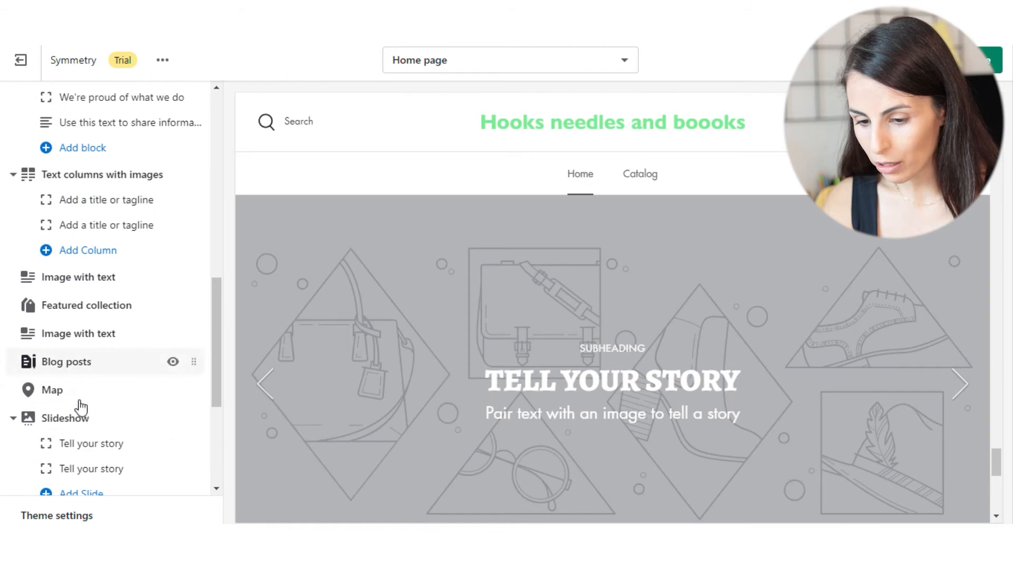
{"action": "left_click_drag", "start_coordinate": [196, 420], "coordinate": [191, 300]}
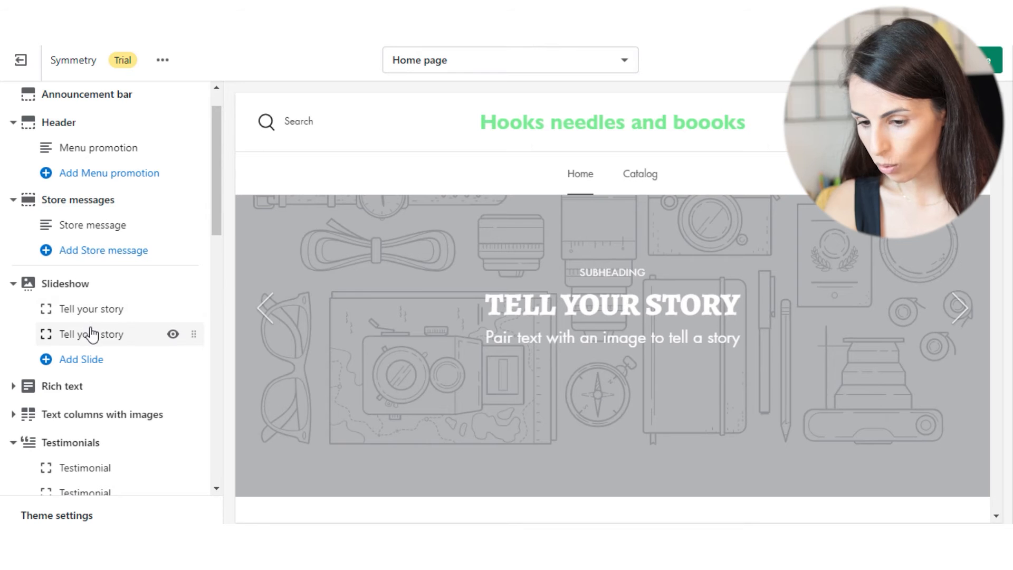
Set the Slideshow section's slide navigation style to Dots and return to the section list
{"action": "left_click", "coordinate": [68, 285]}
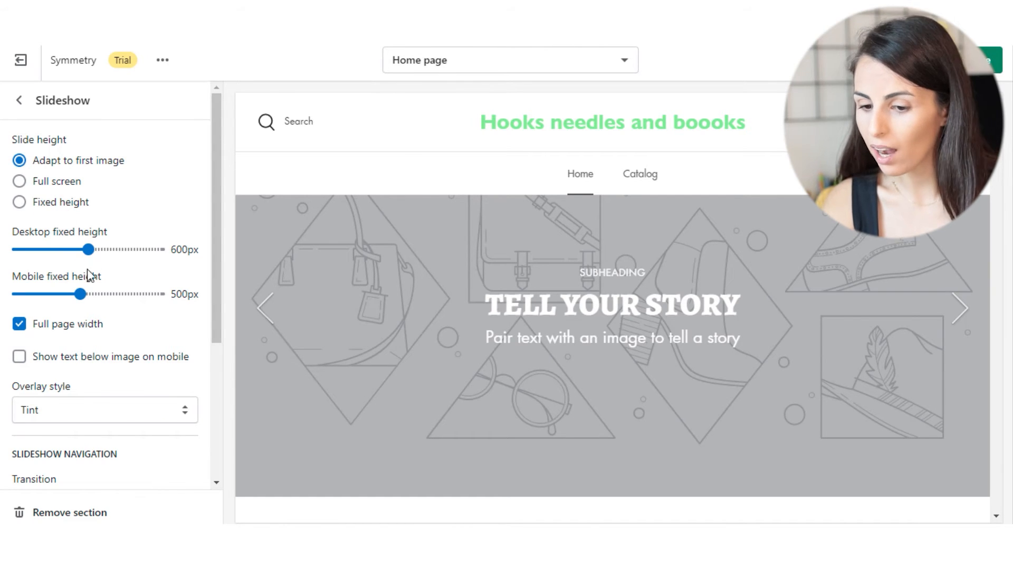
{"action": "scroll", "coordinate": [91, 268], "scroll_direction": "down", "scroll_amount": 3}
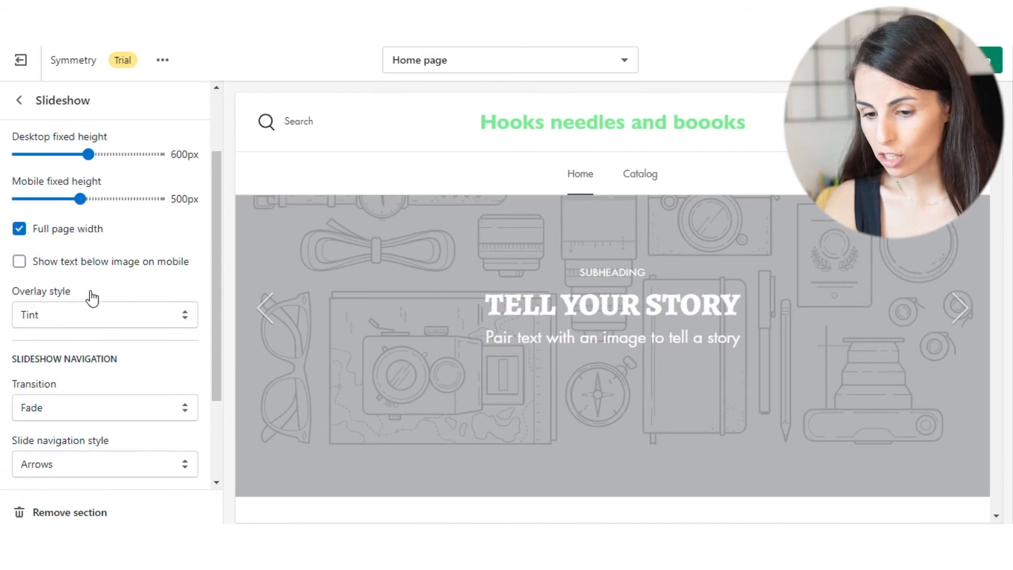
{"action": "left_click", "coordinate": [94, 269]}
{"action": "left_click", "coordinate": [95, 265]}
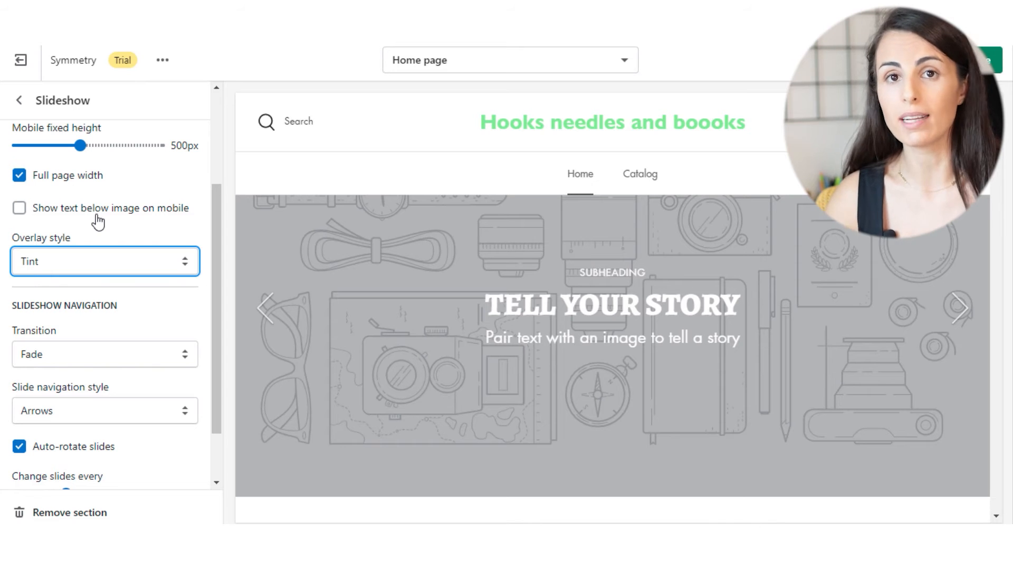
{"action": "scroll", "coordinate": [169, 401], "scroll_direction": "down", "scroll_amount": 2}
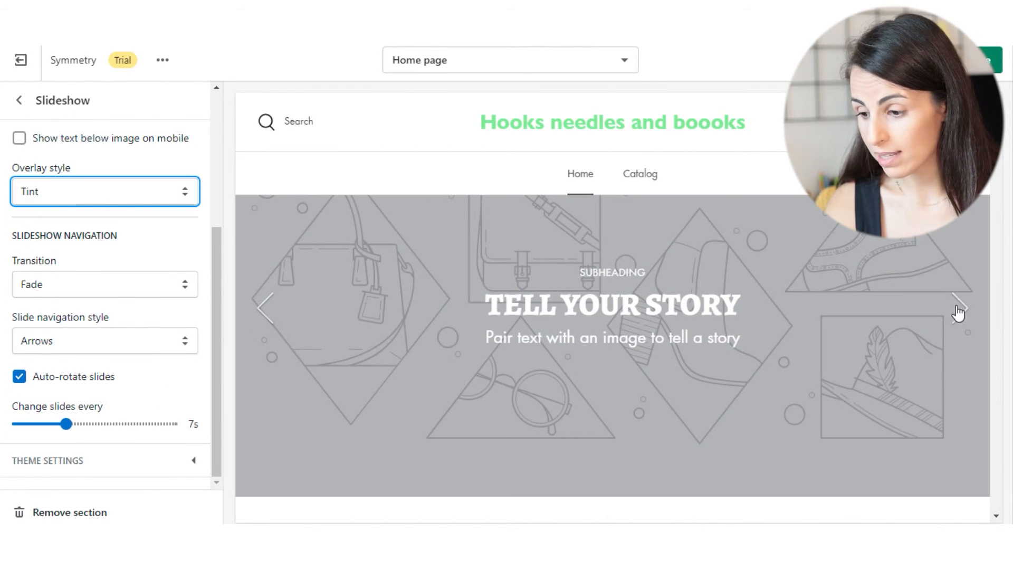
{"action": "left_click", "coordinate": [119, 344]}
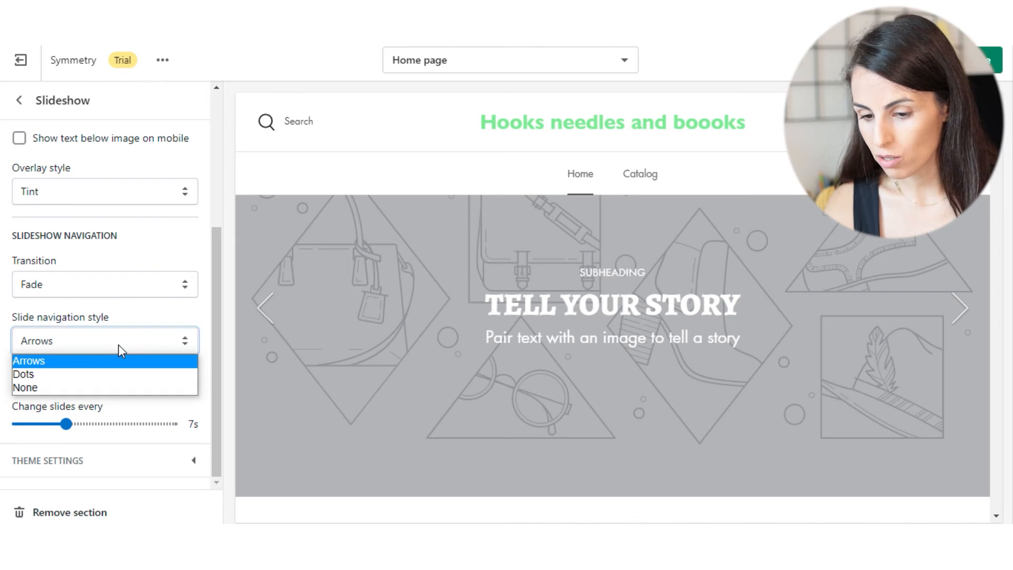
{"action": "left_click", "coordinate": [106, 378]}
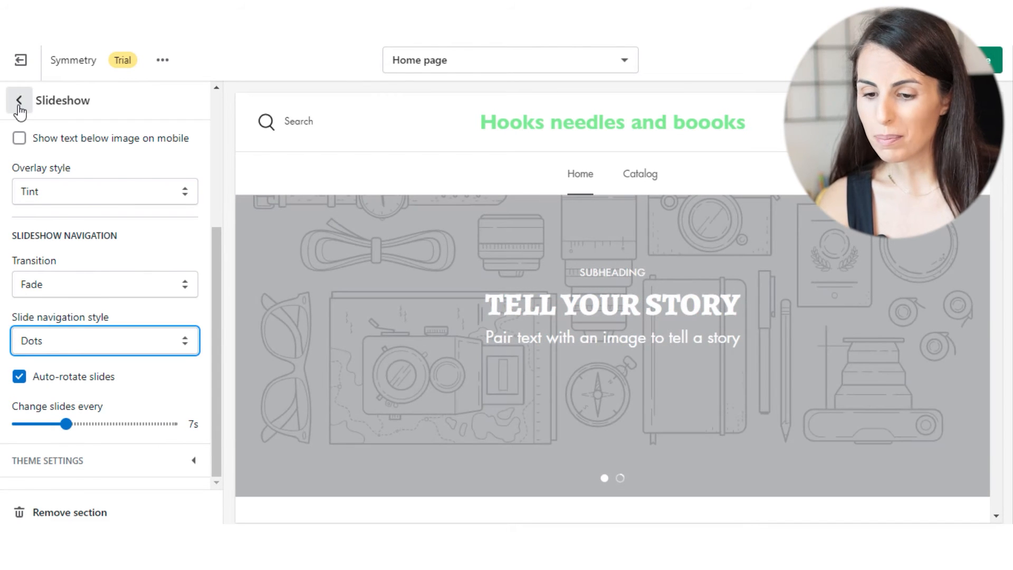
{"action": "left_click", "coordinate": [19, 101]}
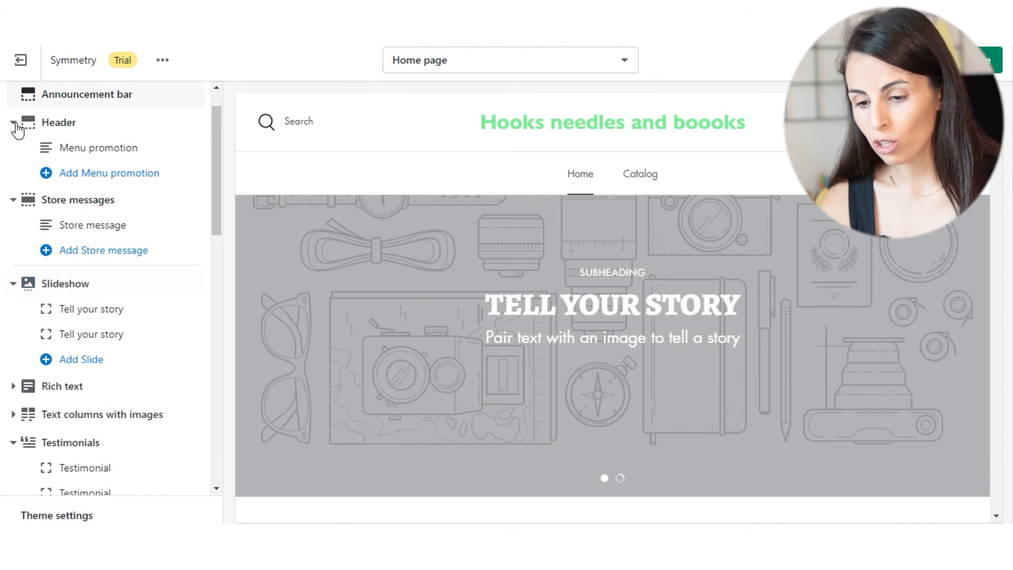
Remove the slideshow's second slide and assign the knitting and planner photo from the library as the remaining slide's image
{"action": "left_click", "coordinate": [125, 337]}
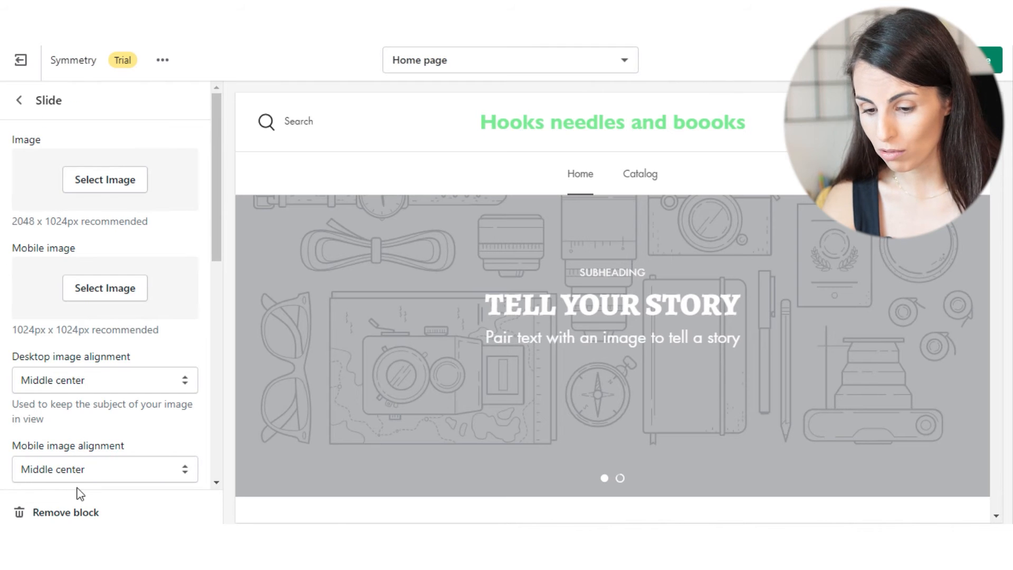
{"action": "left_click", "coordinate": [79, 518]}
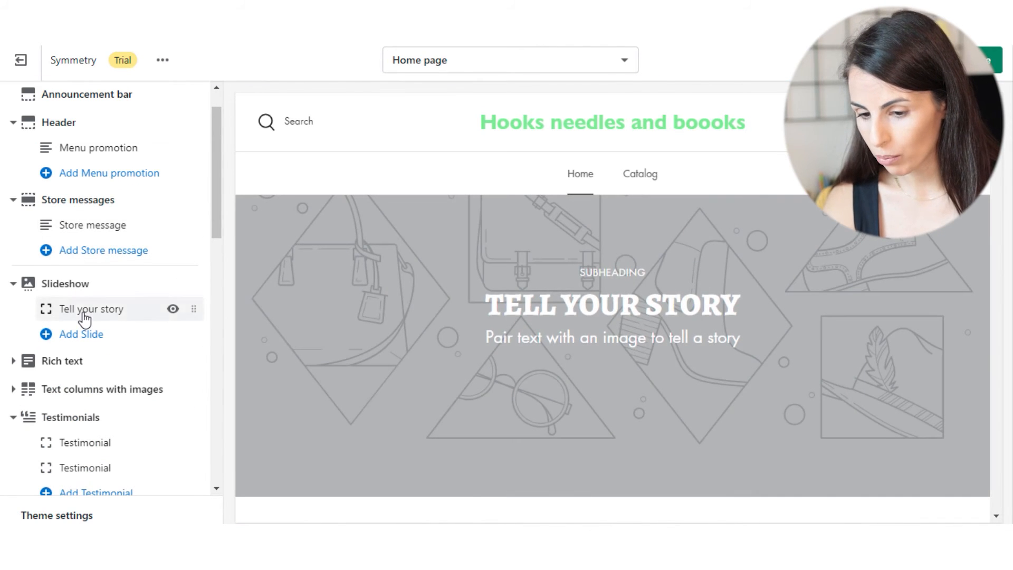
{"action": "left_click", "coordinate": [85, 311]}
{"action": "left_click", "coordinate": [101, 191]}
{"action": "left_click", "coordinate": [156, 213]}
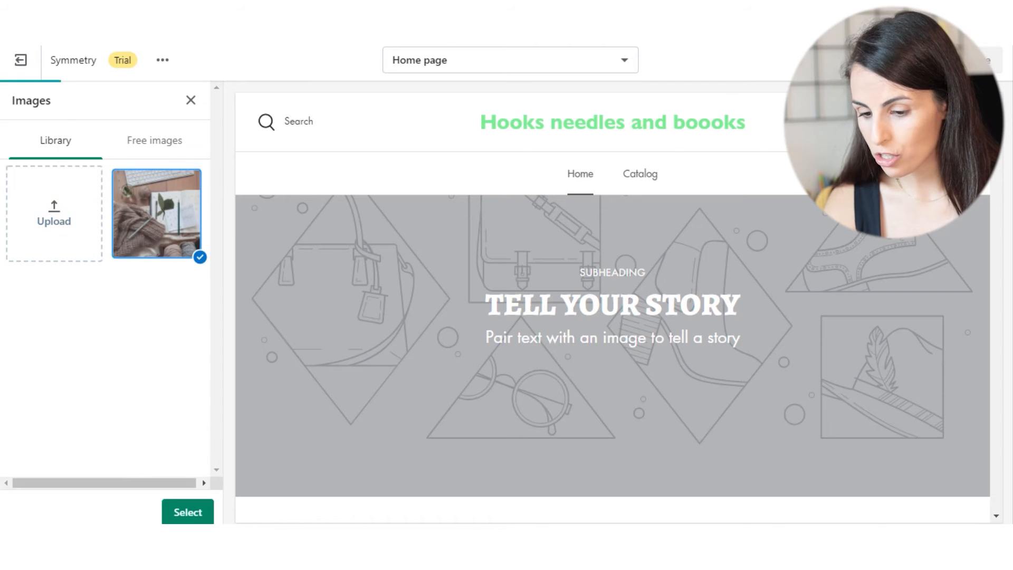
{"action": "left_click", "coordinate": [189, 512]}
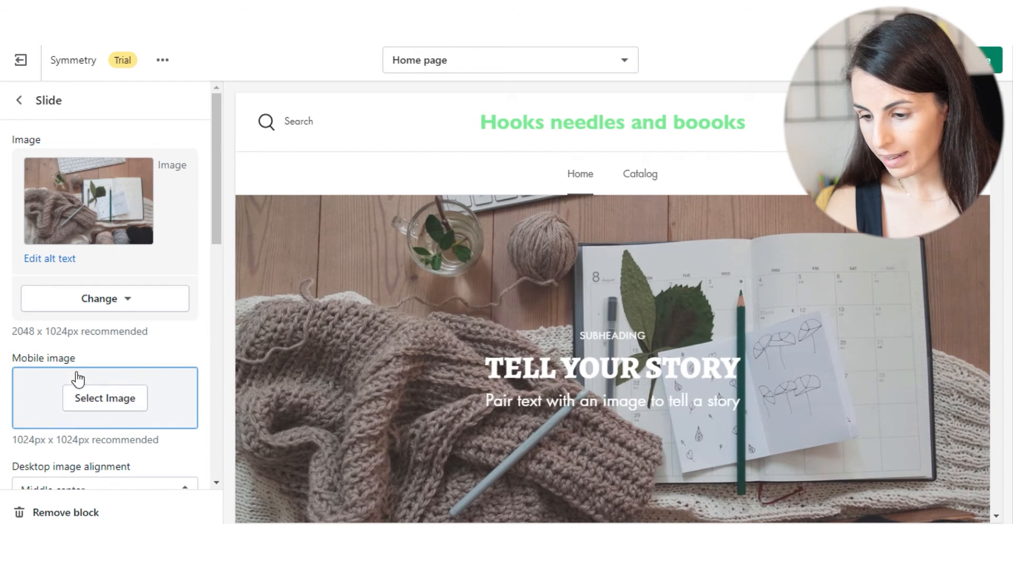
Review the slide's mobile image, alignment, link, heading, text and button settings, and return to the section list
{"action": "scroll", "coordinate": [77, 378], "scroll_direction": "down", "scroll_amount": 3}
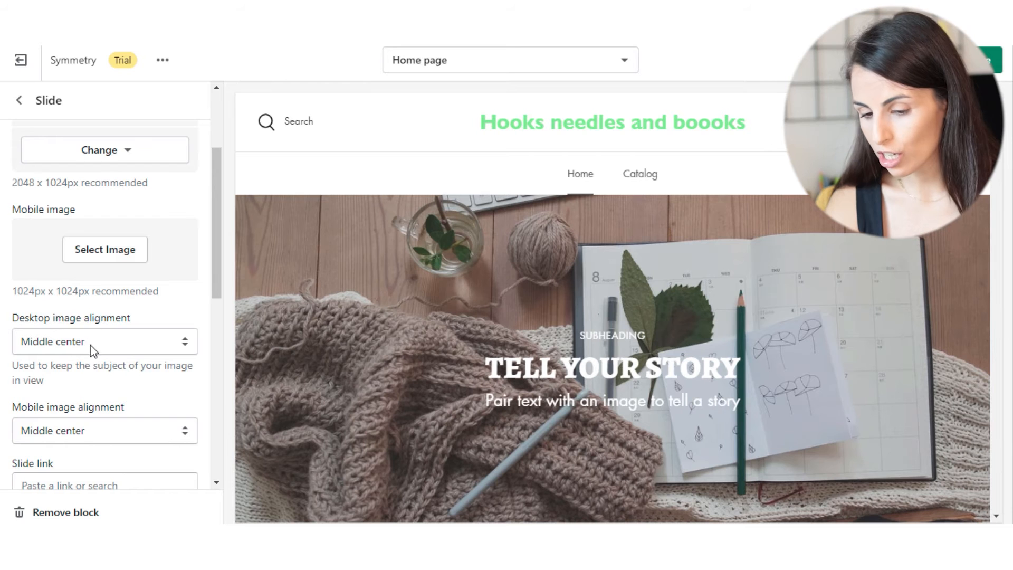
{"action": "scroll", "coordinate": [91, 361], "scroll_direction": "down", "scroll_amount": 4}
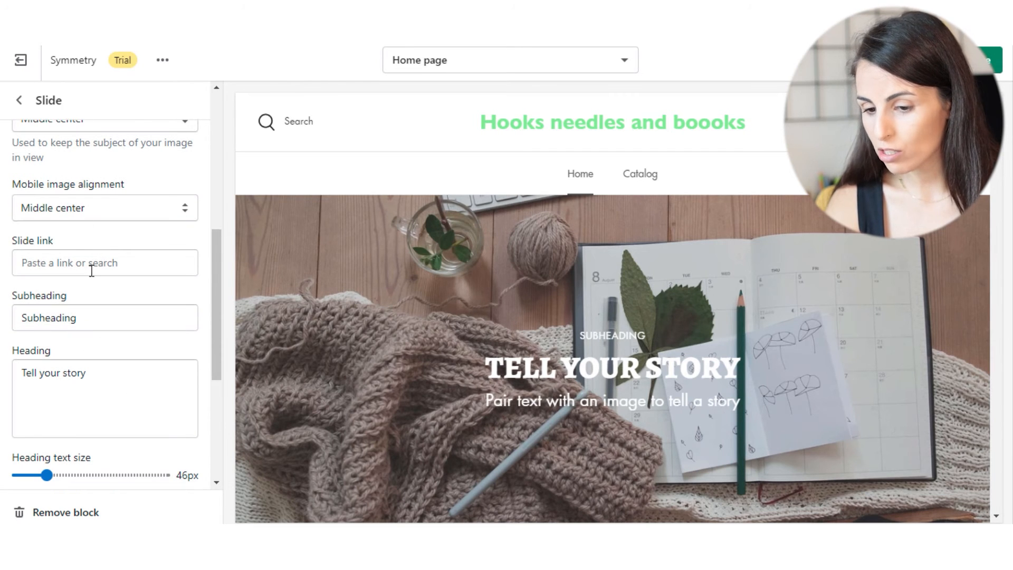
{"action": "scroll", "coordinate": [78, 378], "scroll_direction": "down", "scroll_amount": 3}
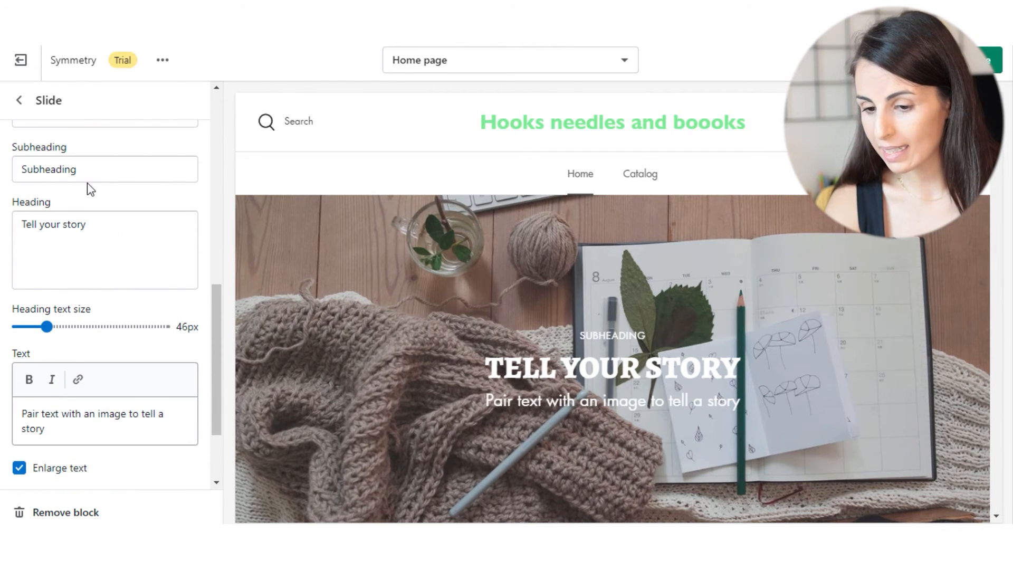
{"action": "scroll", "coordinate": [116, 396], "scroll_direction": "down", "scroll_amount": 2}
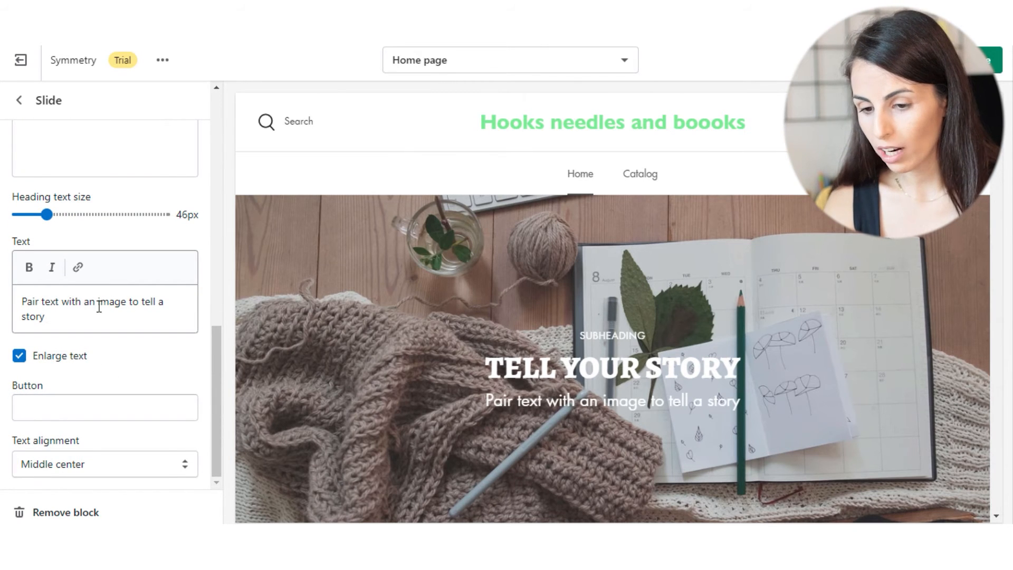
{"action": "left_click", "coordinate": [24, 103]}
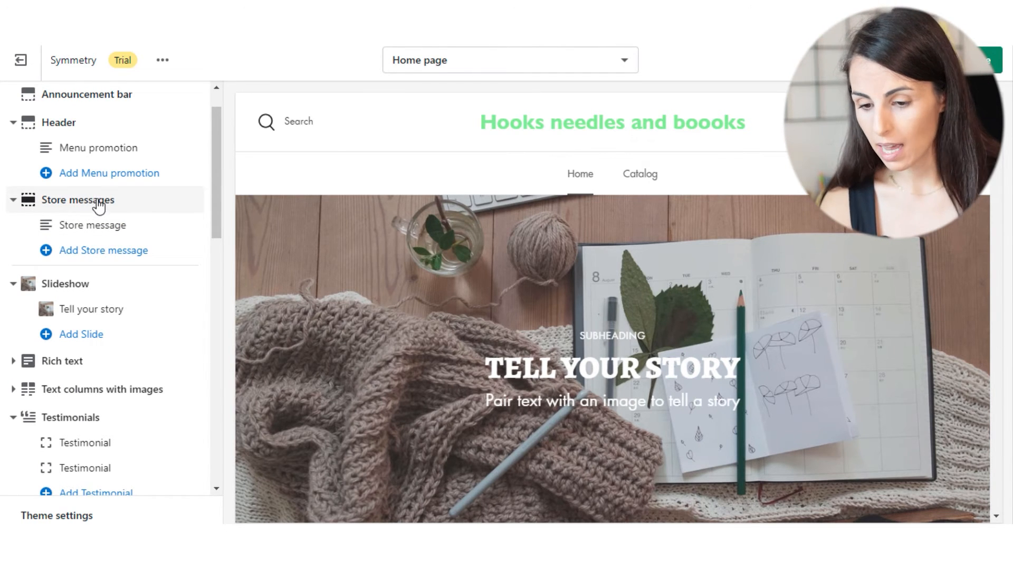
Examine the Rich text section's height, alignment and display settings with its preview, and return to the section list
{"action": "scroll", "coordinate": [27, 283], "scroll_direction": "up", "scroll_amount": 2}
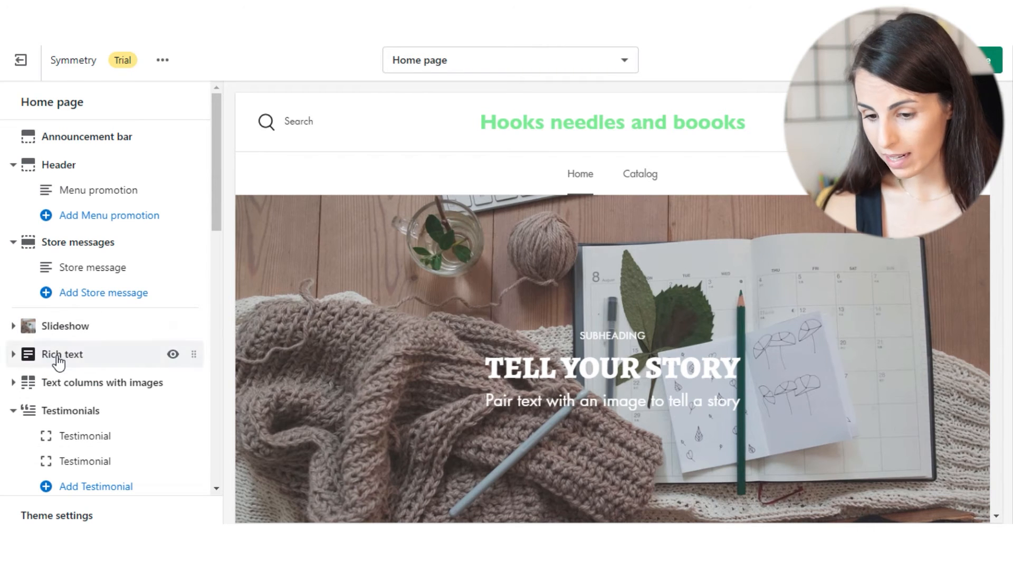
{"action": "left_click", "coordinate": [58, 357]}
{"action": "scroll", "coordinate": [659, 349], "scroll_direction": "up", "scroll_amount": 5}
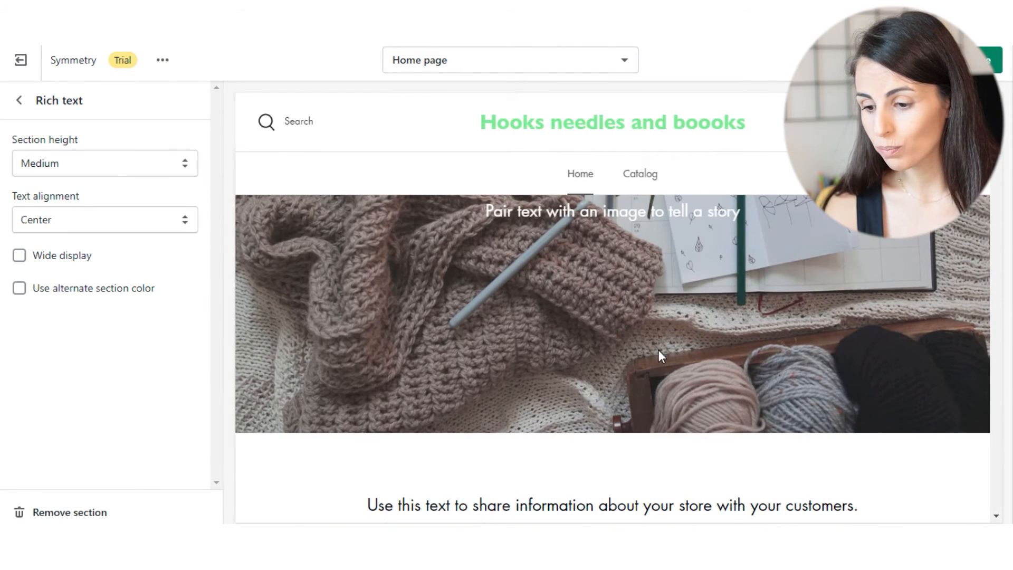
{"action": "scroll", "coordinate": [628, 376], "scroll_direction": "down", "scroll_amount": 2}
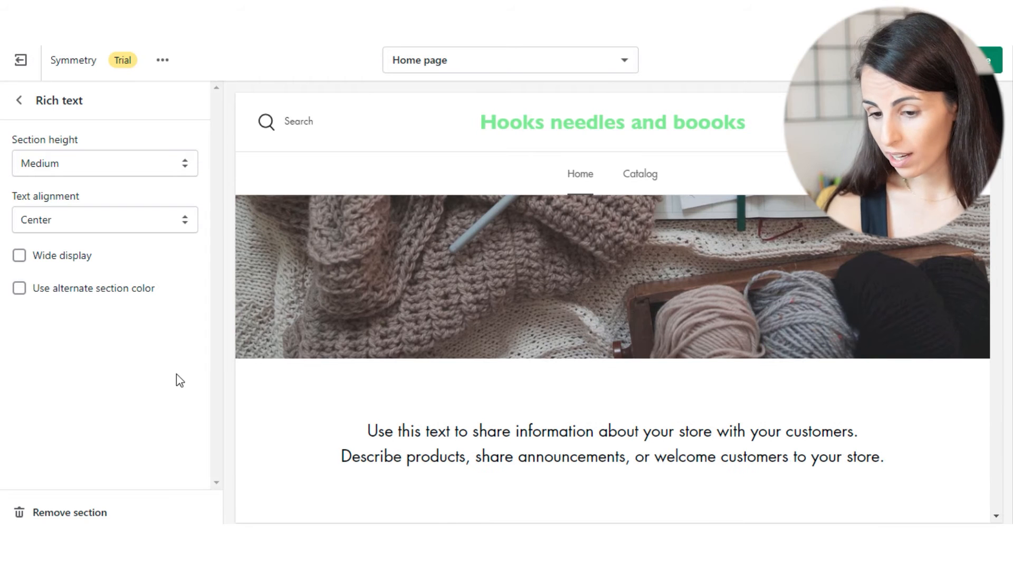
{"action": "left_click", "coordinate": [19, 101]}
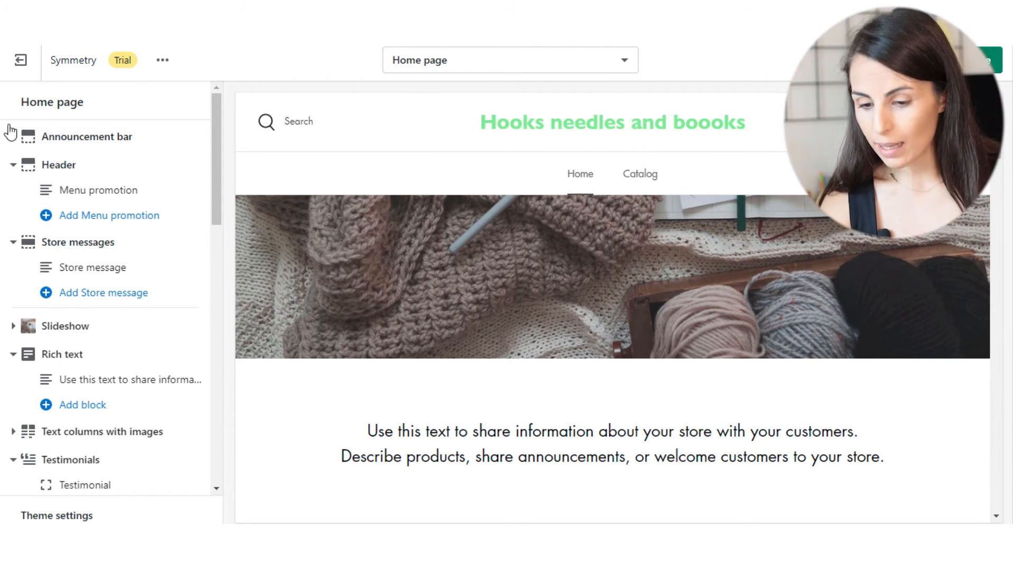
Examine the Text columns with images section's heading, text alignment and button style settings alongside its preview
{"action": "scroll", "coordinate": [96, 417], "scroll_direction": "down", "scroll_amount": 3}
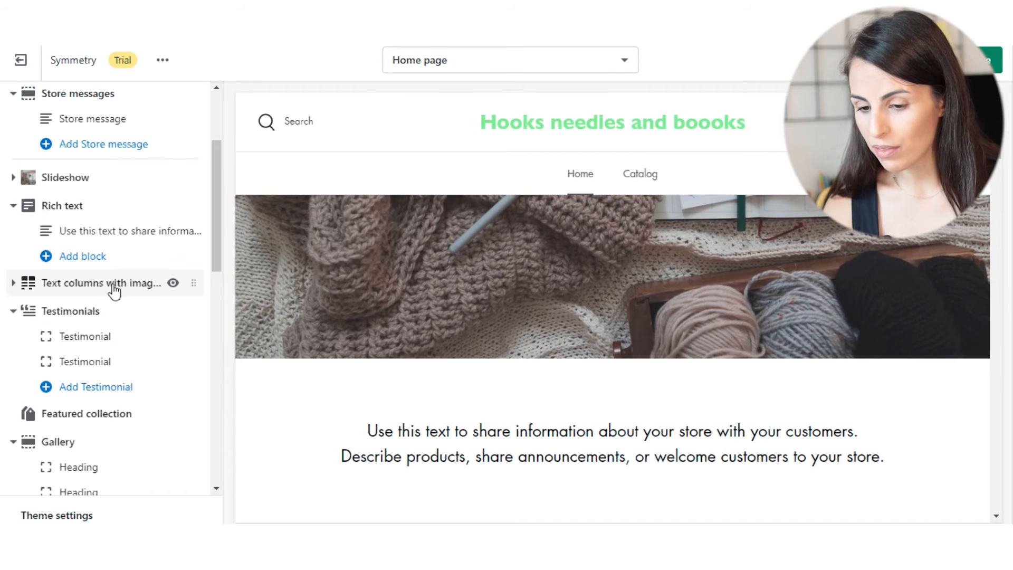
{"action": "left_click", "coordinate": [115, 285]}
{"action": "scroll", "coordinate": [368, 390], "scroll_direction": "down", "scroll_amount": 5}
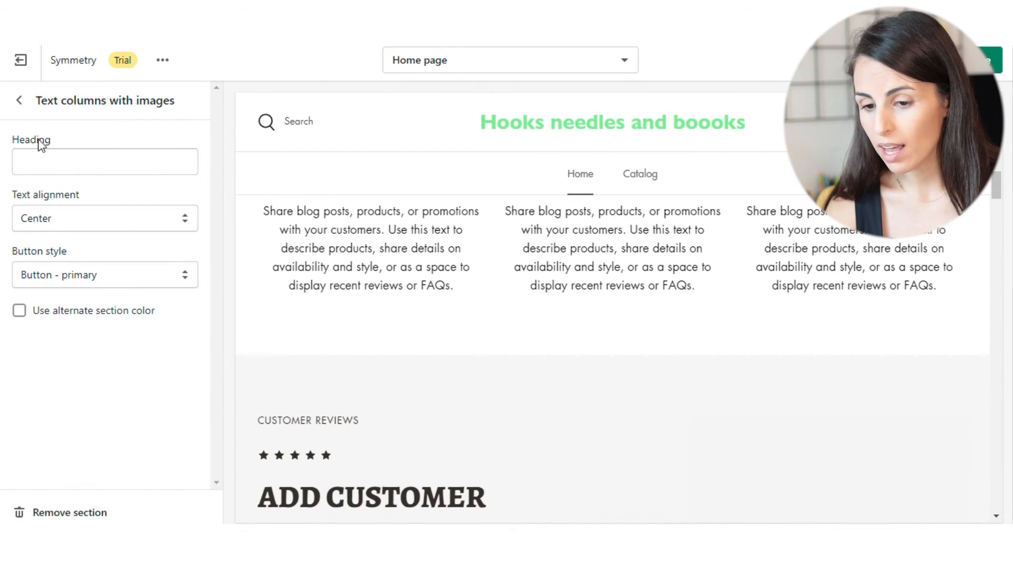
Examine the Testimonials section's settings and the first testimonial's rating, text, author and image options, and return to the section list
{"action": "left_click", "coordinate": [19, 103]}
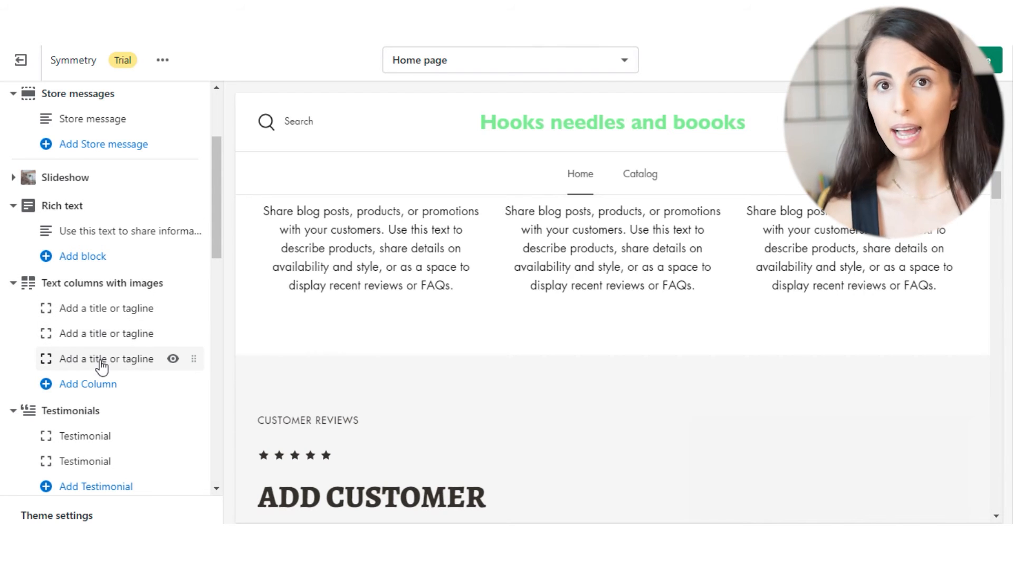
{"action": "scroll", "coordinate": [118, 364], "scroll_direction": "down", "scroll_amount": 2}
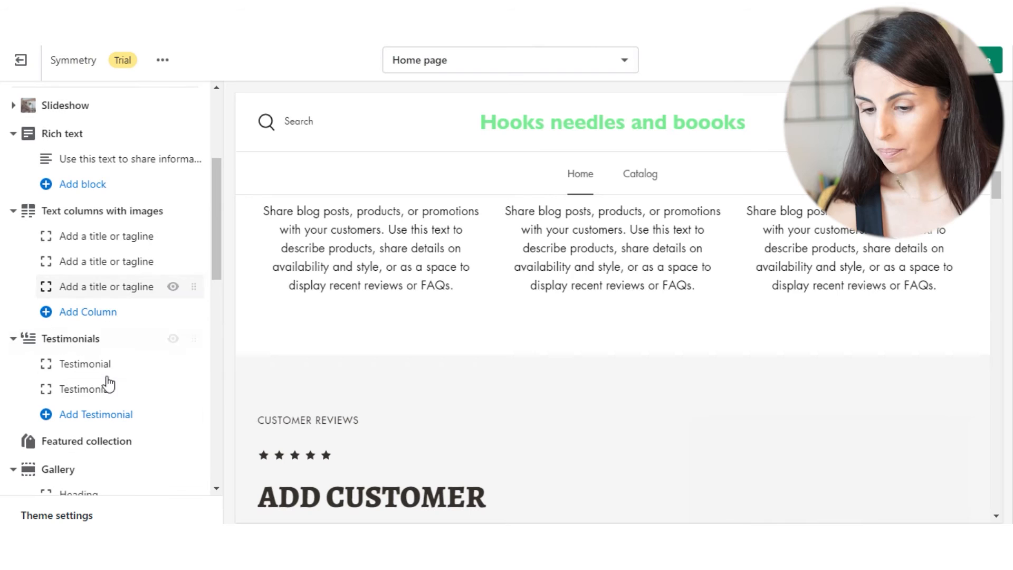
{"action": "left_click", "coordinate": [107, 336]}
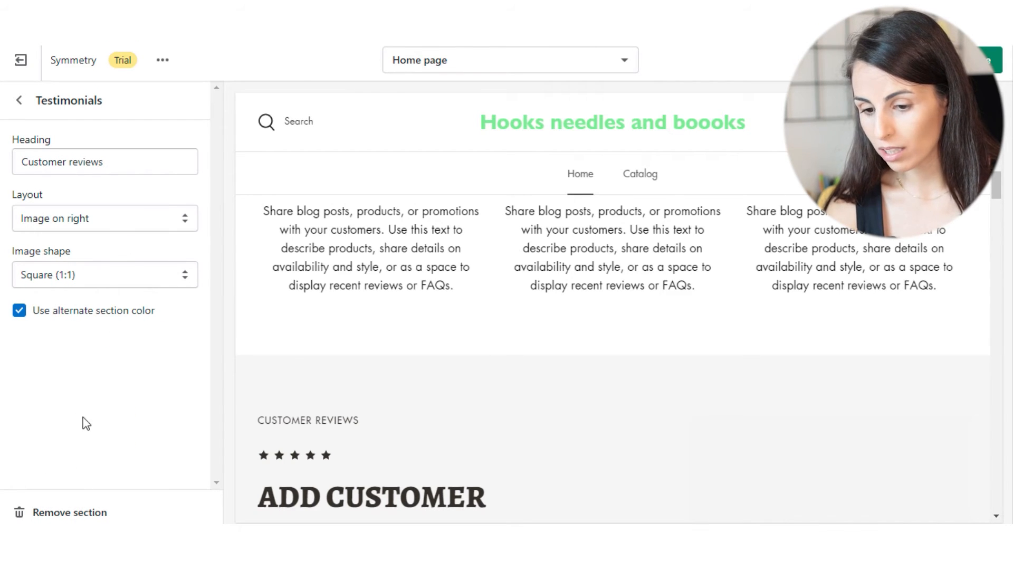
{"action": "left_click", "coordinate": [19, 99]}
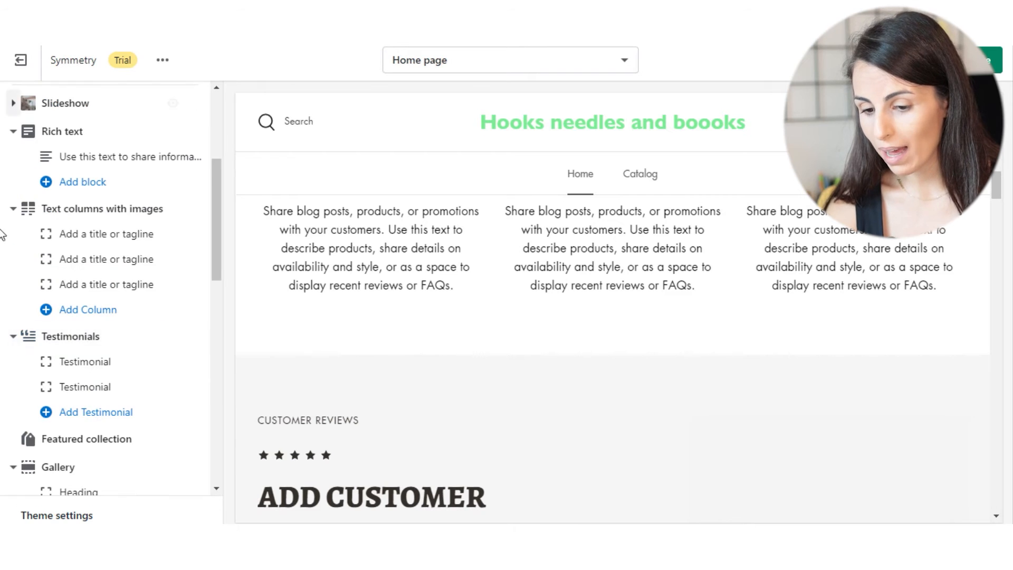
{"action": "left_click", "coordinate": [119, 365]}
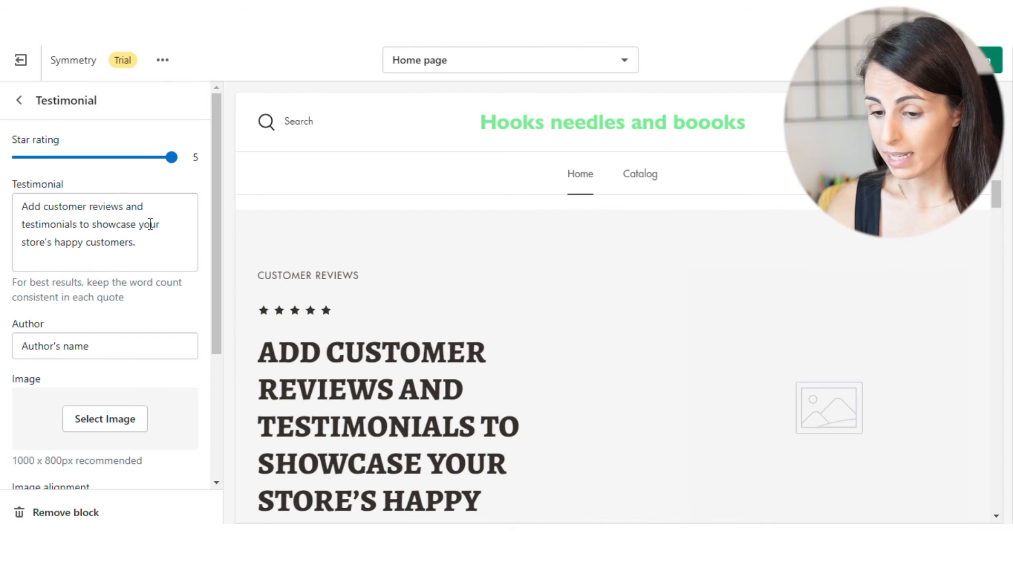
{"action": "scroll", "coordinate": [118, 327], "scroll_direction": "down", "scroll_amount": 4}
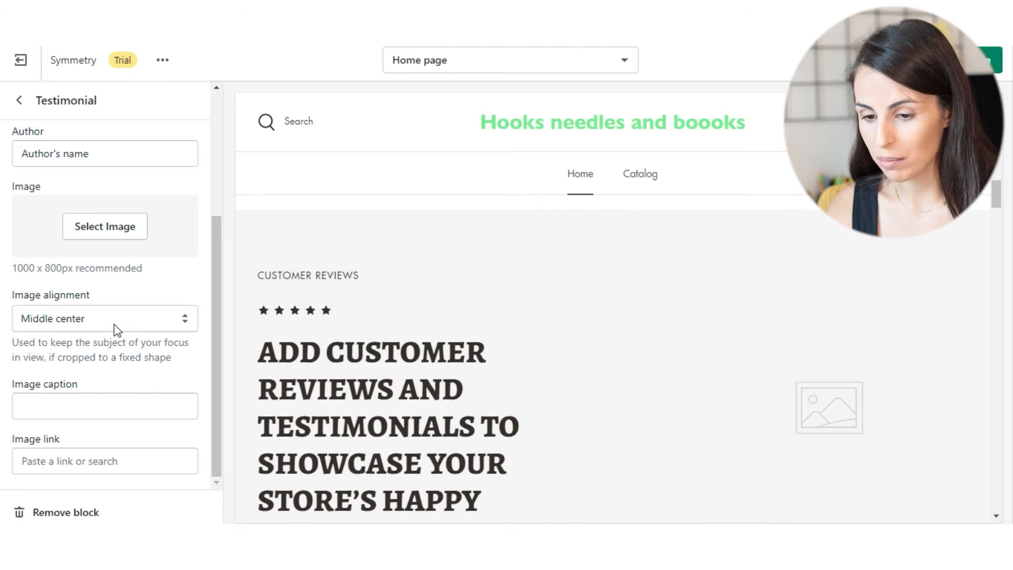
{"action": "left_click", "coordinate": [21, 101]}
Review the Featured collection section's heading, collection, carousel, row and width settings with its preview, and return to the section list
{"action": "scroll", "coordinate": [16, 382], "scroll_direction": "down", "scroll_amount": 4}
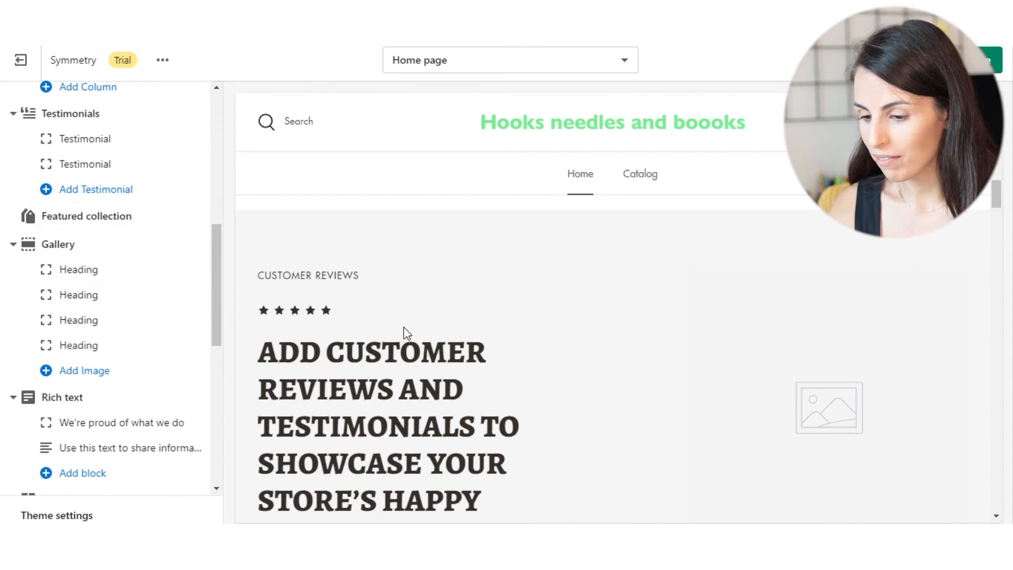
{"action": "left_click", "coordinate": [128, 218]}
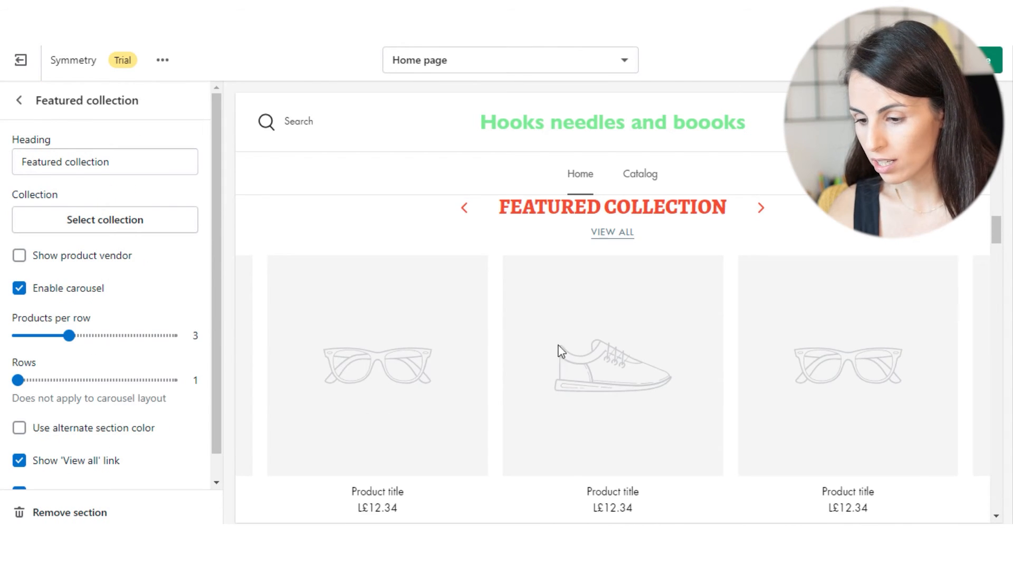
{"action": "scroll", "coordinate": [562, 394], "scroll_direction": "up", "scroll_amount": 1}
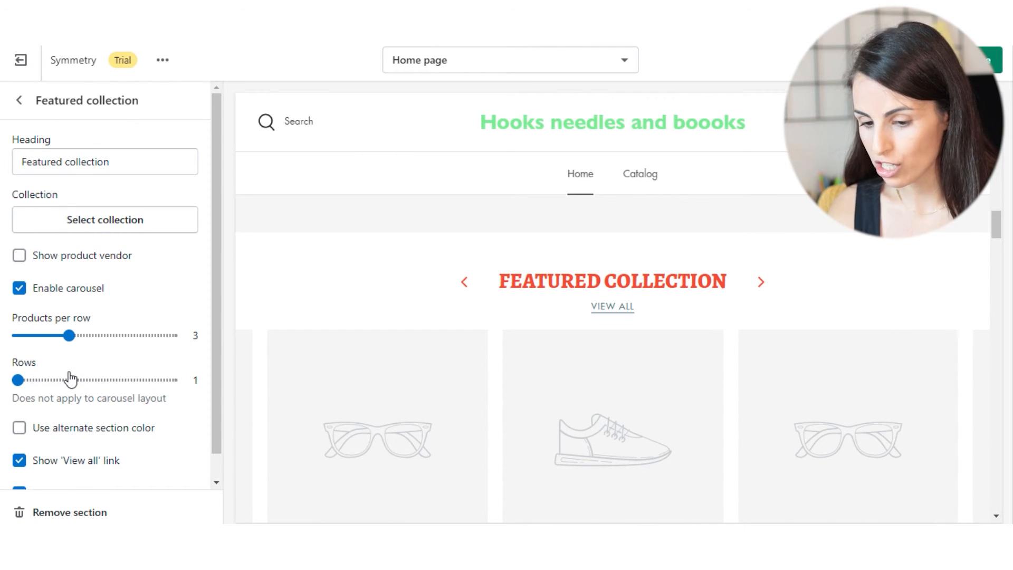
{"action": "scroll", "coordinate": [74, 375], "scroll_direction": "down", "scroll_amount": 1}
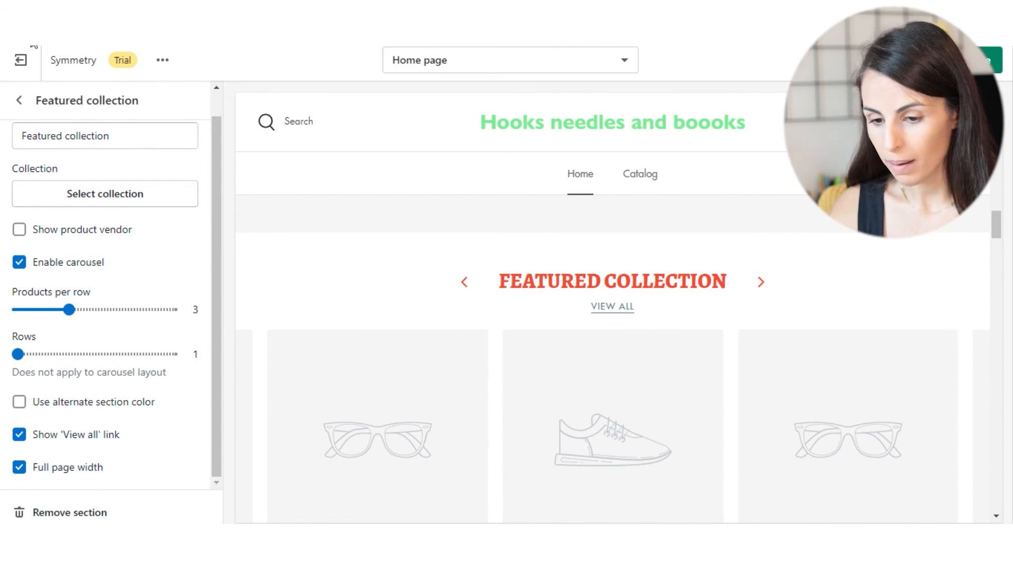
{"action": "left_click", "coordinate": [19, 100]}
Browse the full list of available theme sections and add a Custom content section below the Map on the home page
{"action": "scroll", "coordinate": [80, 311], "scroll_direction": "down", "scroll_amount": 4}
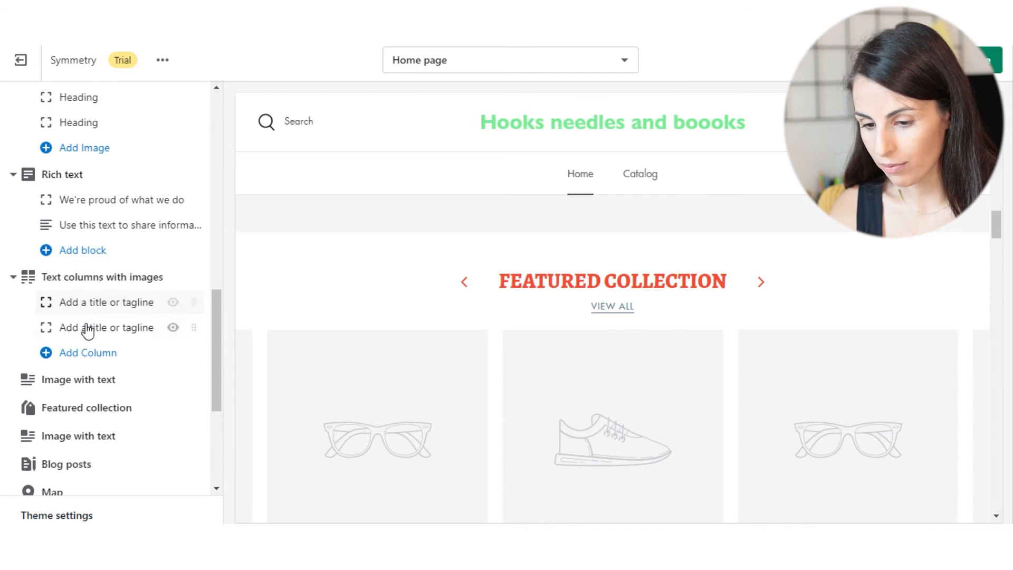
{"action": "scroll", "coordinate": [93, 301], "scroll_direction": "down", "scroll_amount": 3}
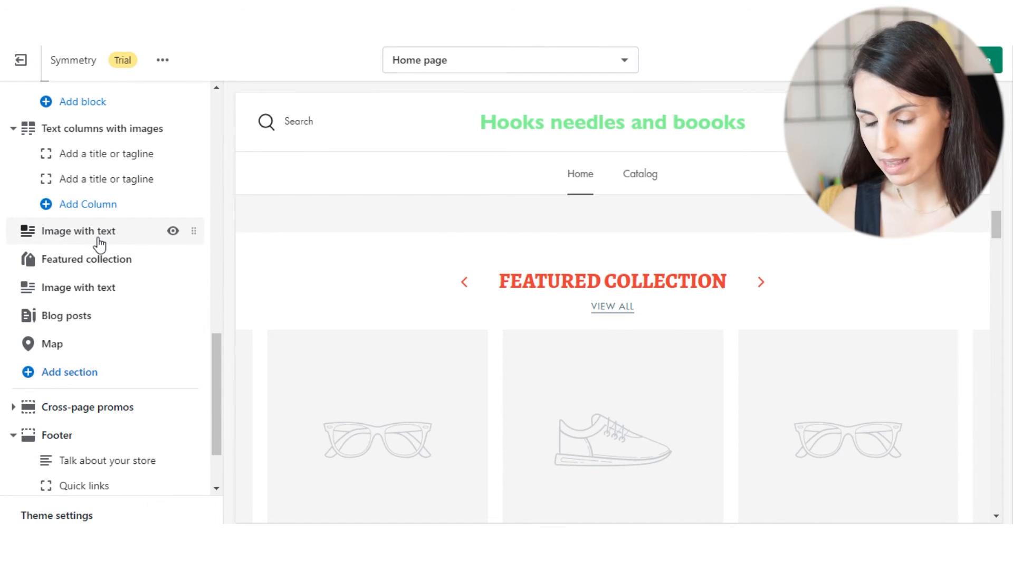
{"action": "left_click", "coordinate": [104, 382]}
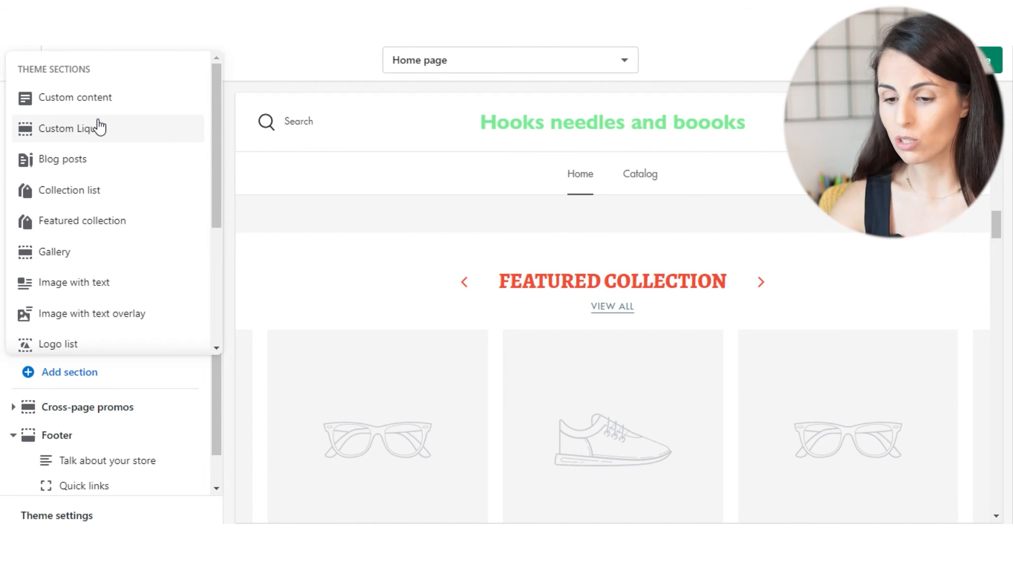
{"action": "scroll", "coordinate": [133, 252], "scroll_direction": "down", "scroll_amount": 4}
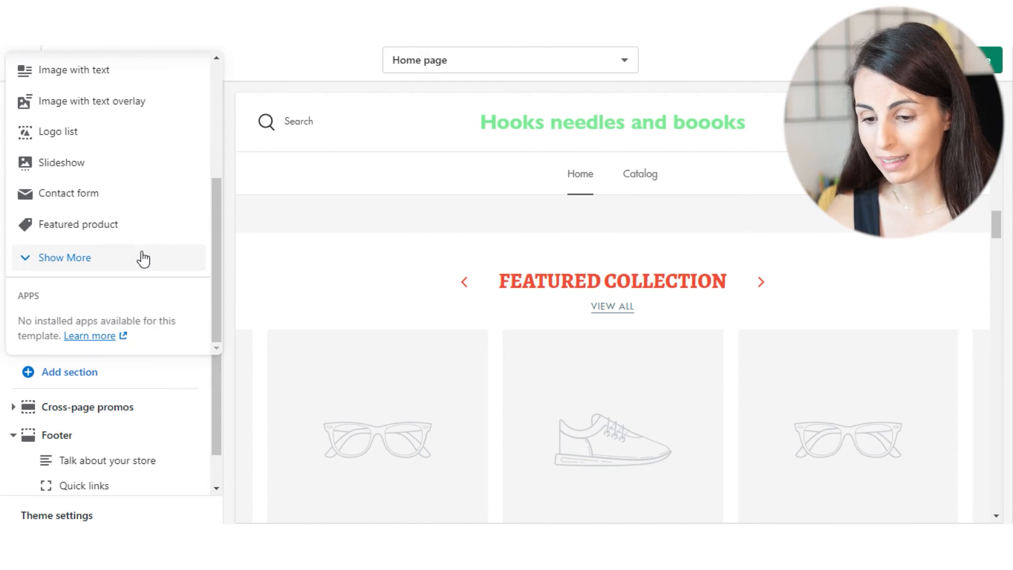
{"action": "left_click", "coordinate": [69, 268]}
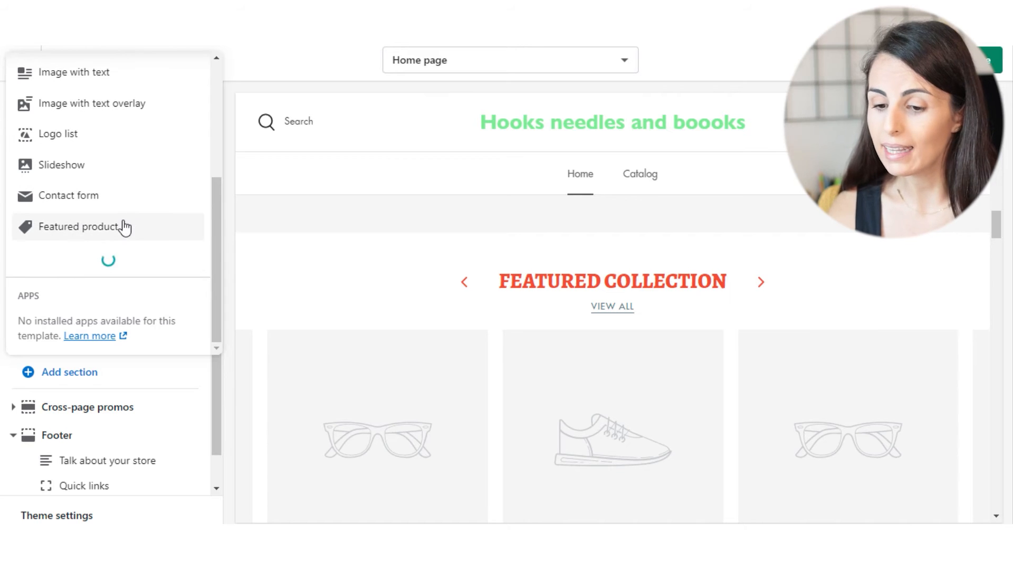
{"action": "scroll", "coordinate": [105, 244], "scroll_direction": "down", "scroll_amount": 3}
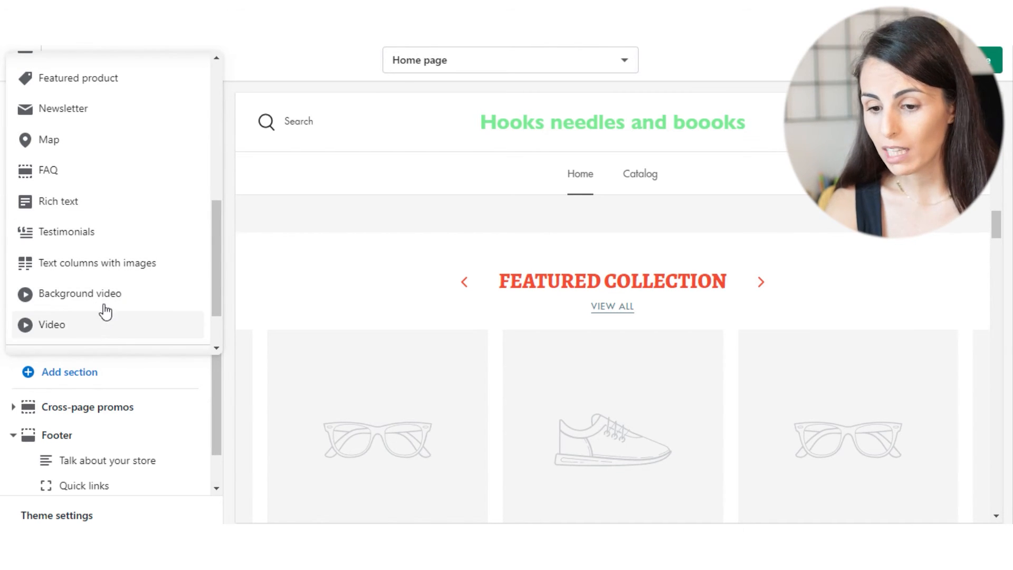
{"action": "scroll", "coordinate": [81, 282], "scroll_direction": "up", "scroll_amount": 3}
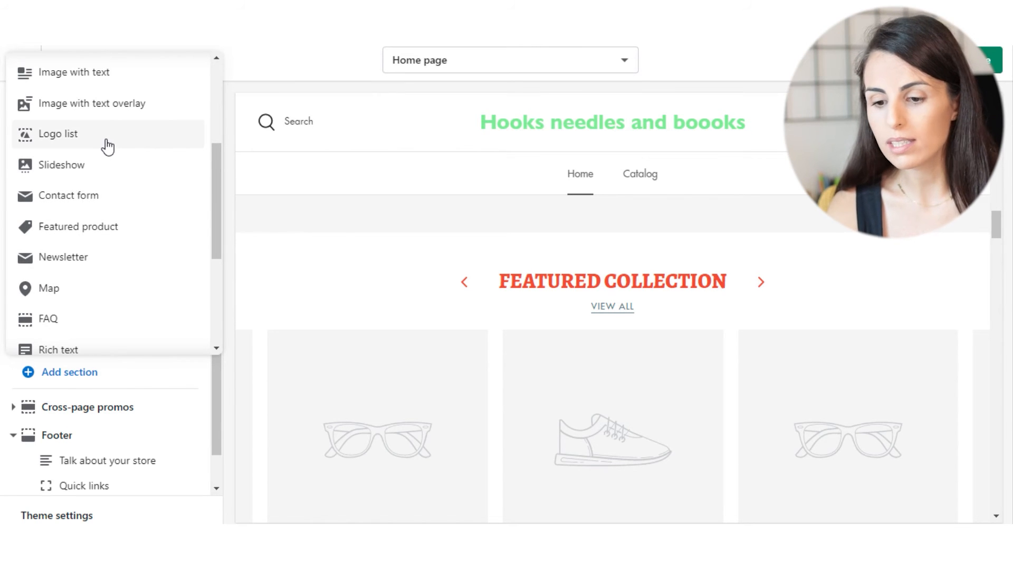
{"action": "scroll", "coordinate": [103, 148], "scroll_direction": "up", "scroll_amount": 4}
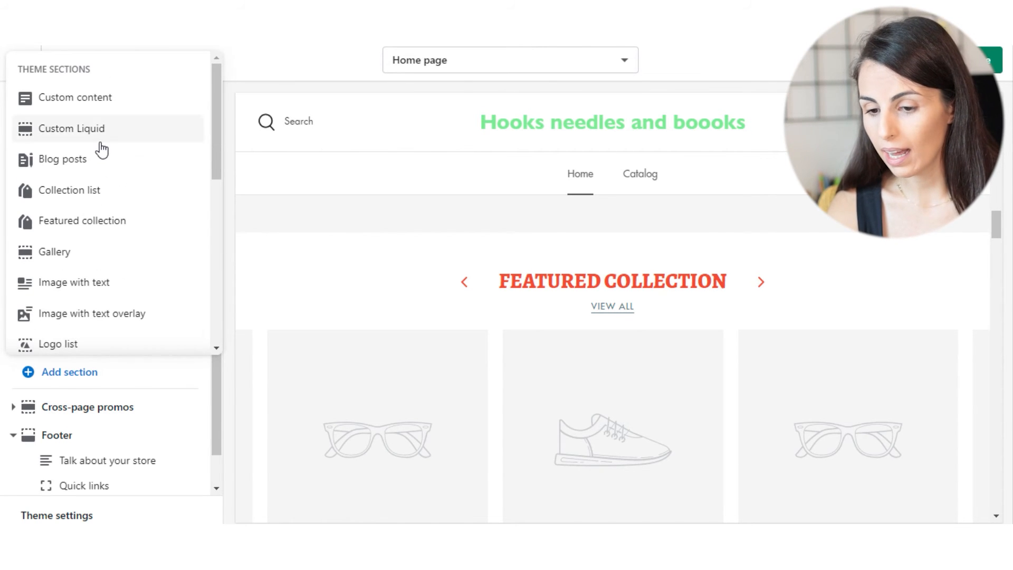
{"action": "left_click", "coordinate": [141, 103]}
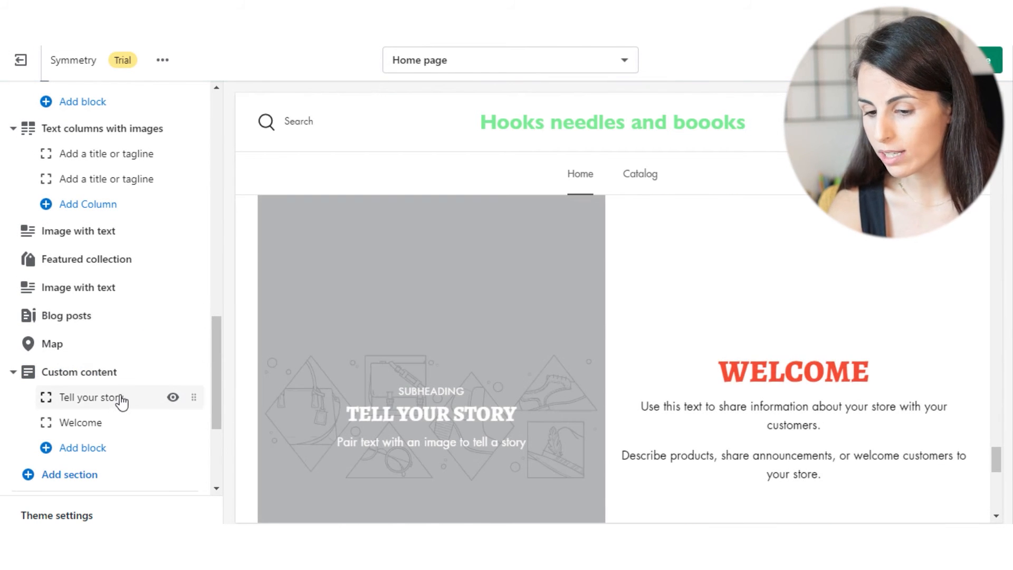
Examine the image, height, text, link and layout settings of the Custom content section's "Tell your story" block, and return to the section list
{"action": "left_click", "coordinate": [115, 406]}
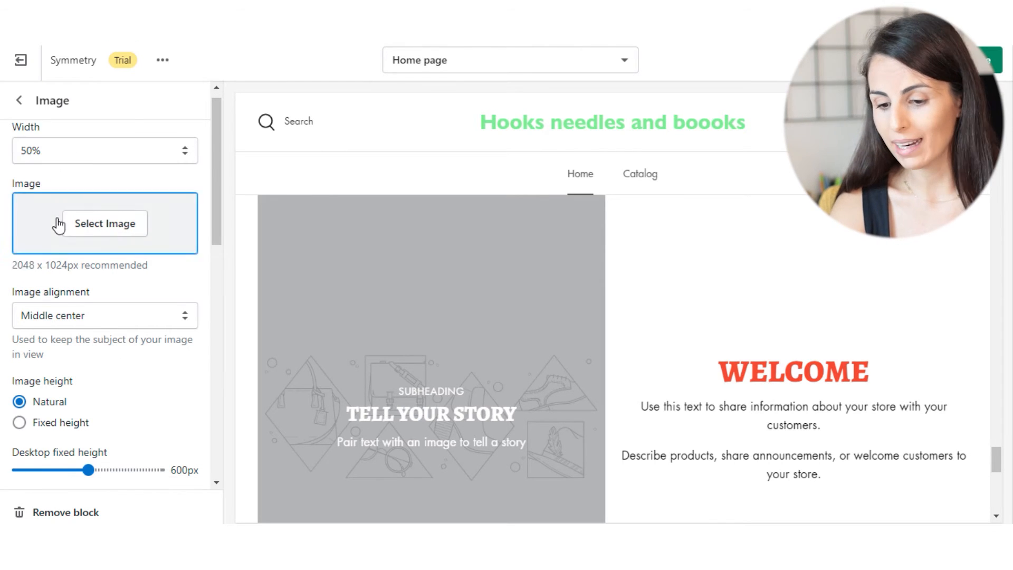
{"action": "scroll", "coordinate": [58, 224], "scroll_direction": "down", "scroll_amount": 4}
{"action": "scroll", "coordinate": [95, 230], "scroll_direction": "down", "scroll_amount": 6}
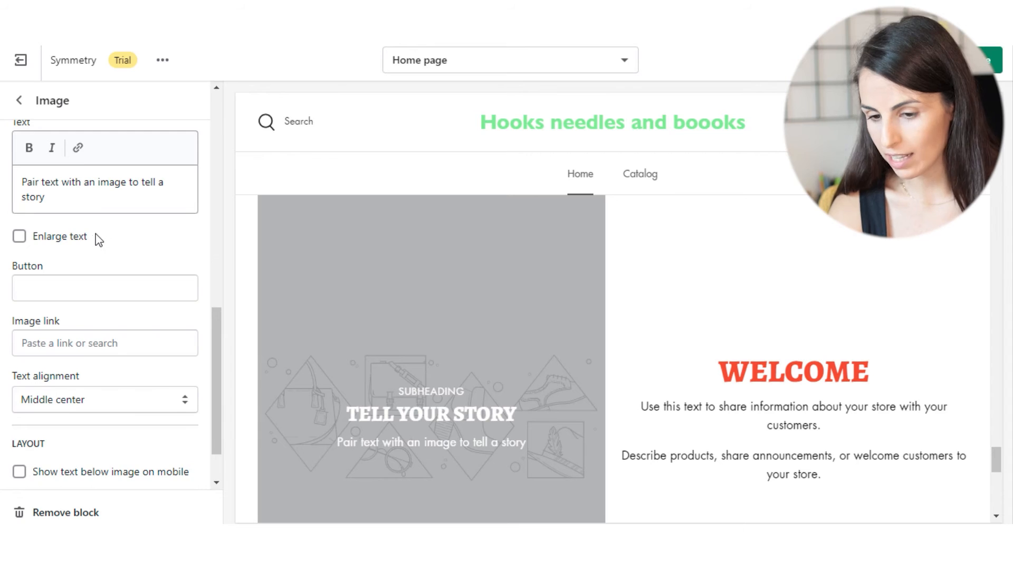
{"action": "scroll", "coordinate": [99, 240], "scroll_direction": "down", "scroll_amount": 1}
{"action": "left_click", "coordinate": [19, 101]}
Look through the theme sections that can be added below Custom content, expanding the list to show more
{"action": "scroll", "coordinate": [37, 296], "scroll_direction": "down", "scroll_amount": 3}
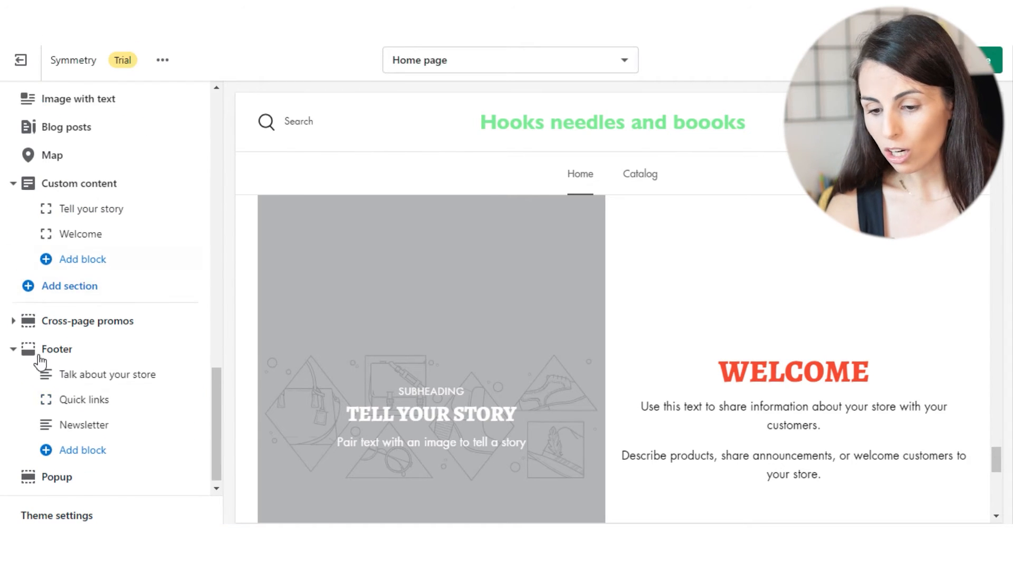
{"action": "left_click", "coordinate": [68, 281]}
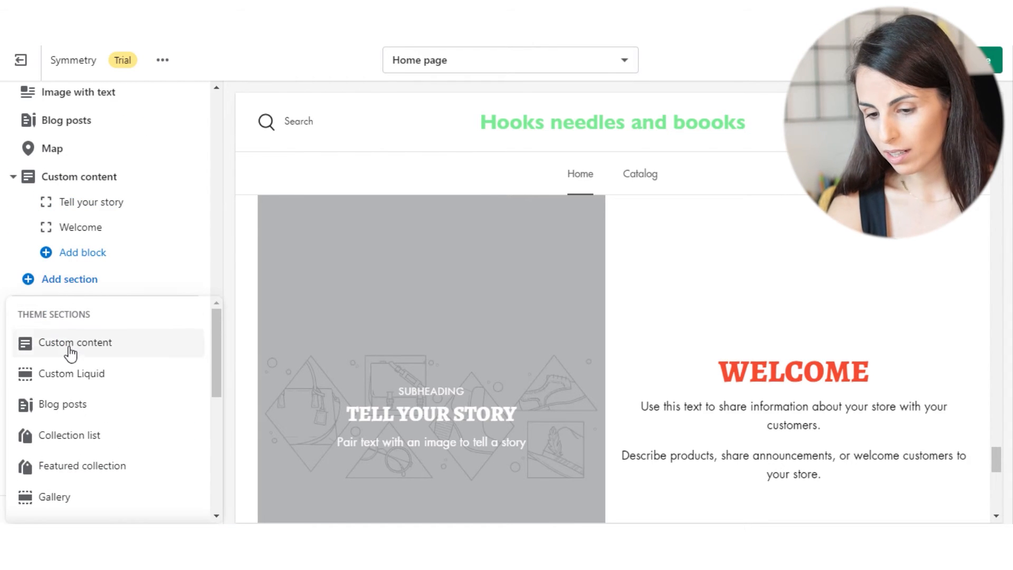
{"action": "scroll", "coordinate": [70, 354], "scroll_direction": "down", "scroll_amount": 4}
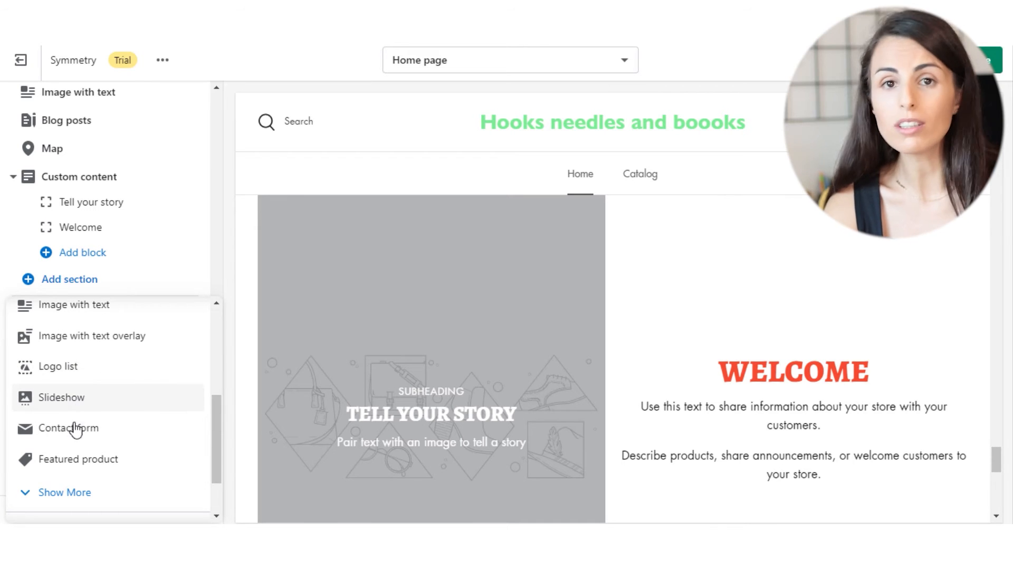
{"action": "left_click", "coordinate": [69, 496]}
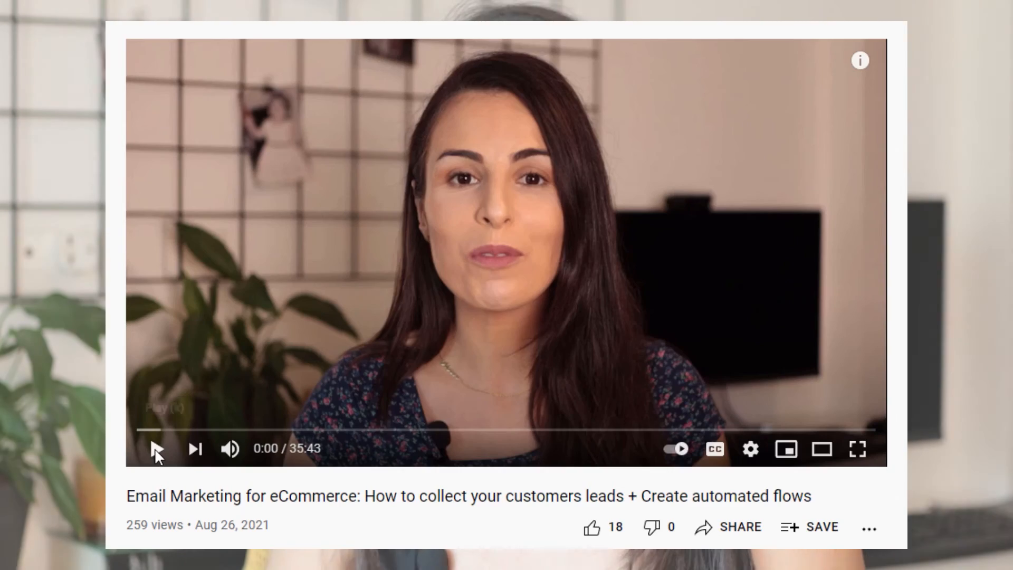
{"action": "left_click", "coordinate": [157, 448]}
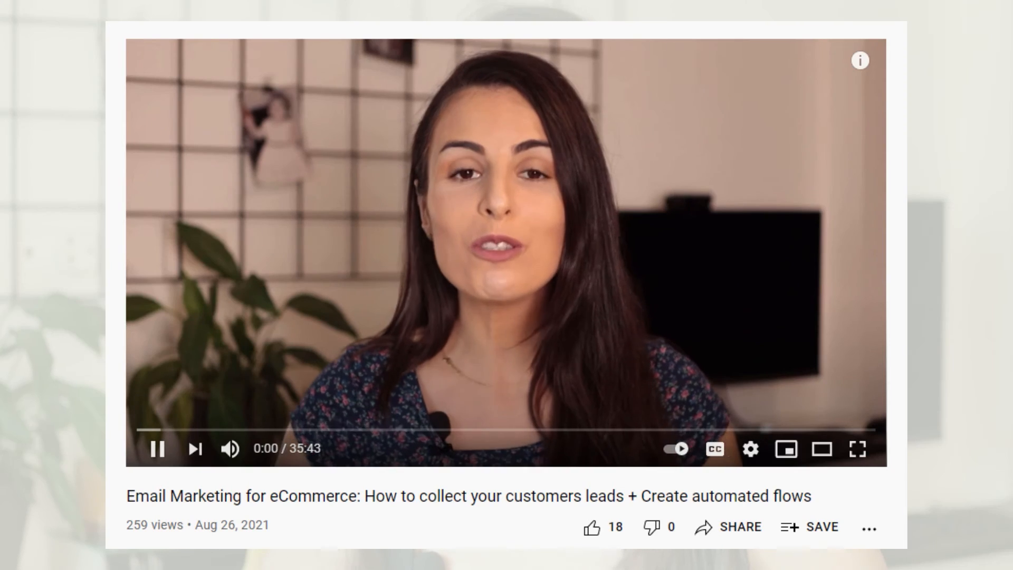
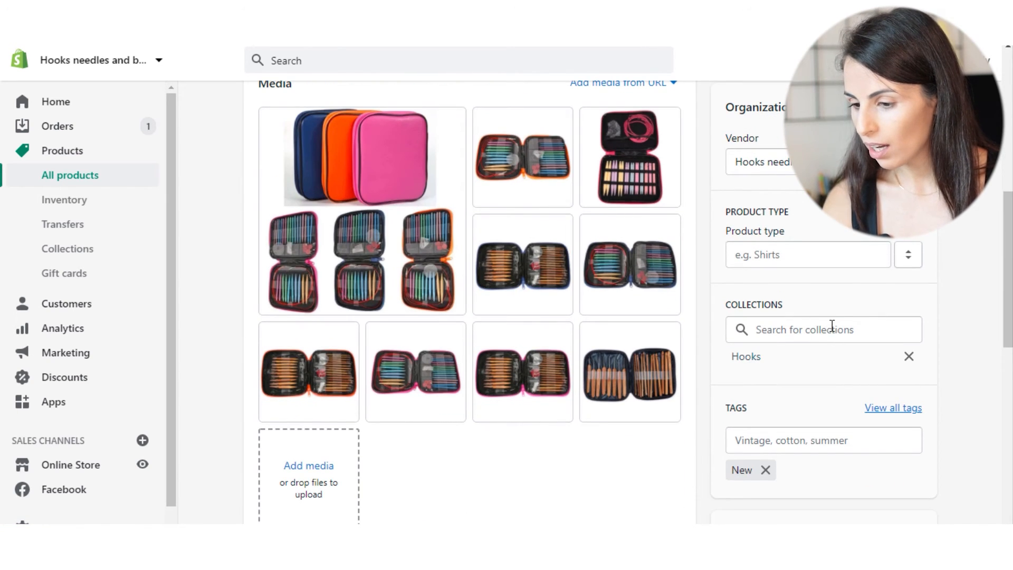
Check the theme template assigned to the aluminum circular knitting needles product on its product details page
{"action": "scroll", "coordinate": [839, 324], "scroll_direction": "down", "scroll_amount": 7}
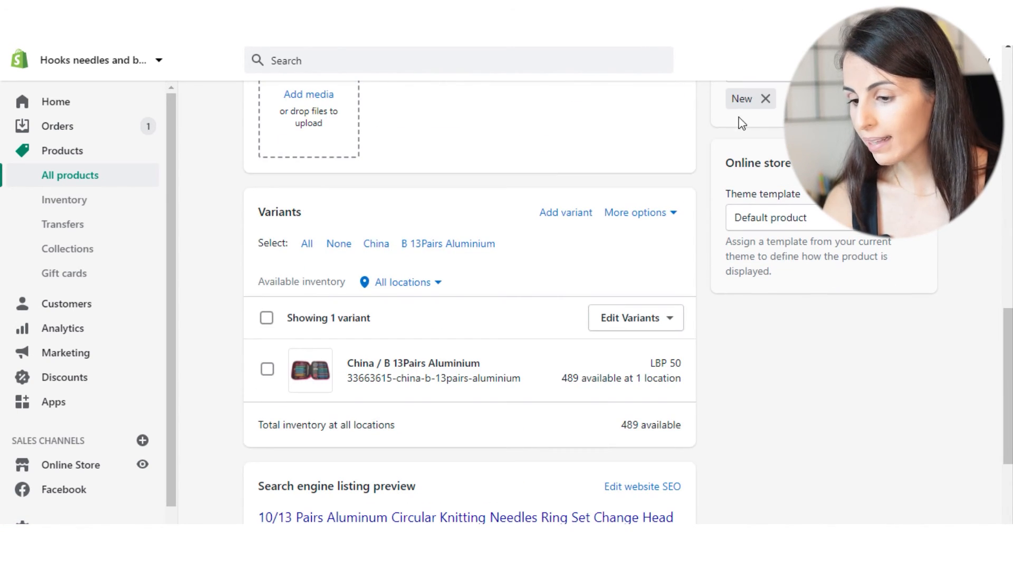
{"action": "left_click", "coordinate": [768, 227]}
{"action": "left_click", "coordinate": [768, 226]}
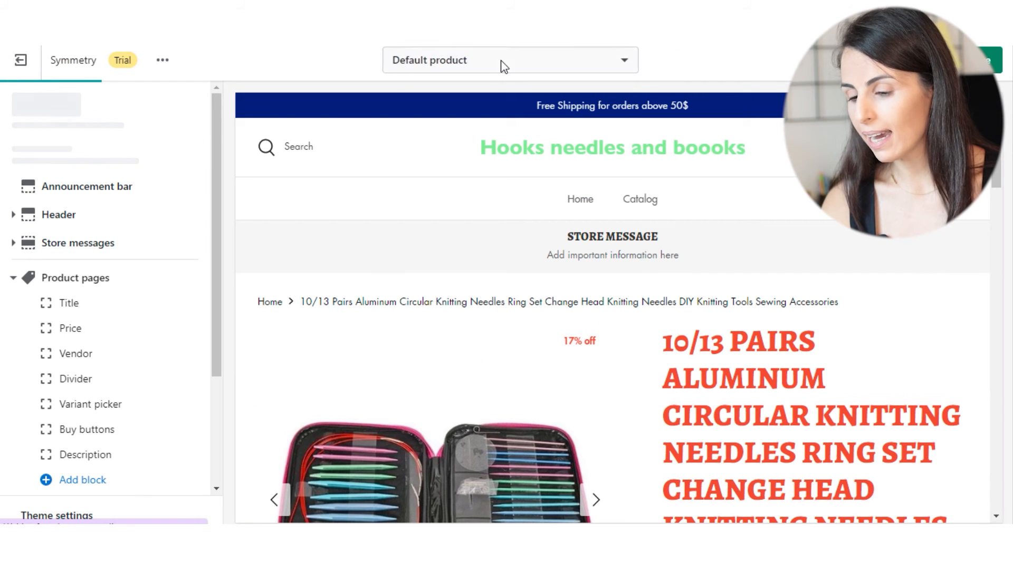
View the product templates available in the theme editor, and close the list with Default product kept
{"action": "left_click", "coordinate": [504, 66]}
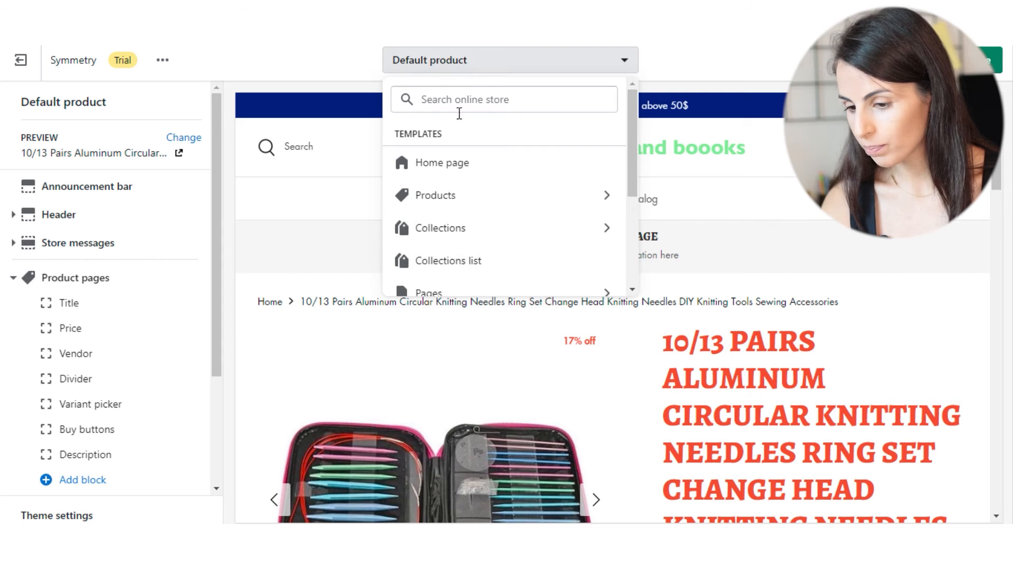
{"action": "left_click", "coordinate": [512, 199]}
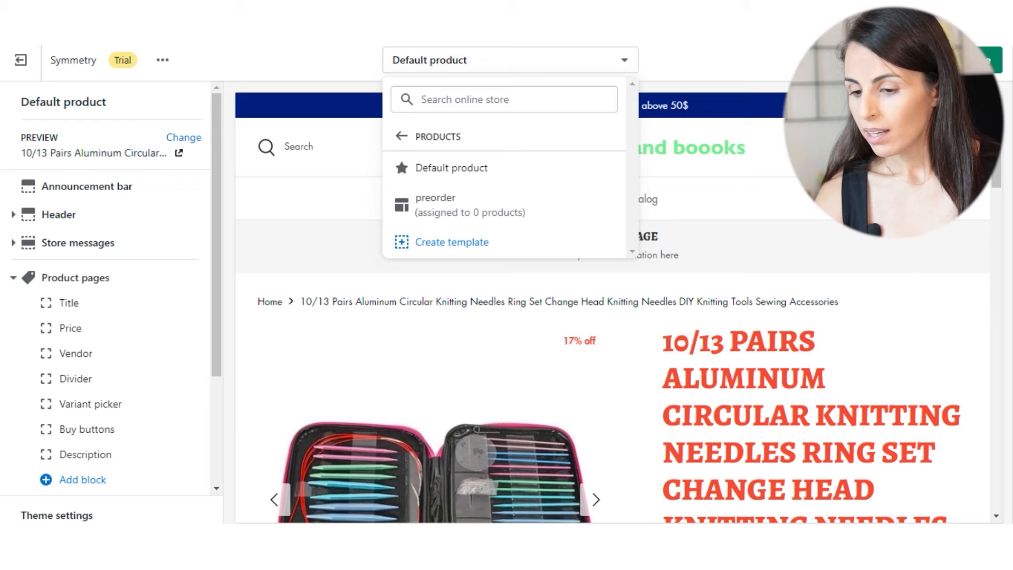
{"action": "left_click", "coordinate": [769, 254]}
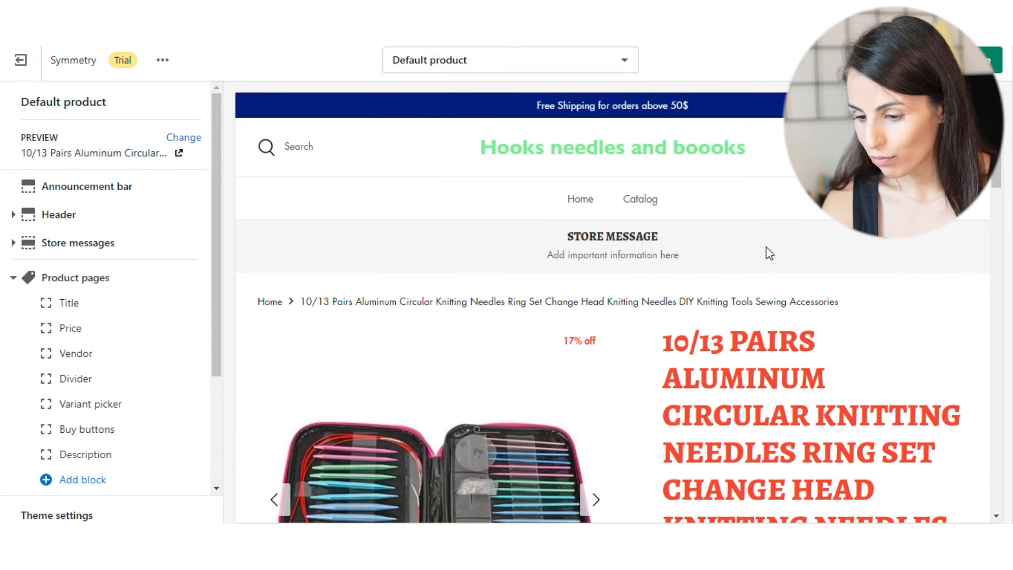
Load the home page, and look at the Default product template's sections with the Bamboo Circular Knitting Needles product as preview
{"action": "scroll", "coordinate": [629, 273], "scroll_direction": "down", "scroll_amount": 3}
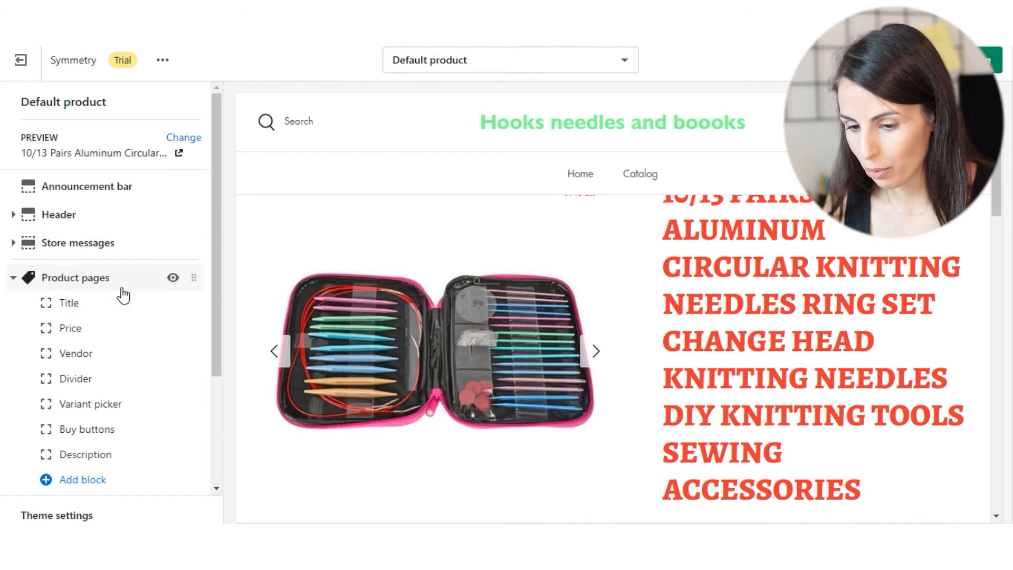
{"action": "left_click", "coordinate": [581, 140]}
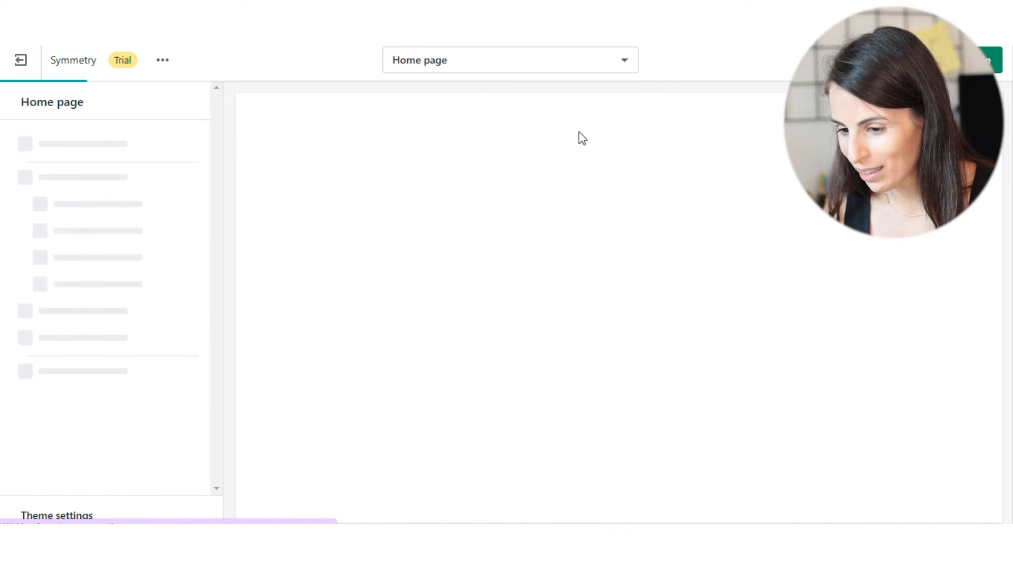
{"action": "scroll", "coordinate": [580, 323], "scroll_direction": "down", "scroll_amount": 5}
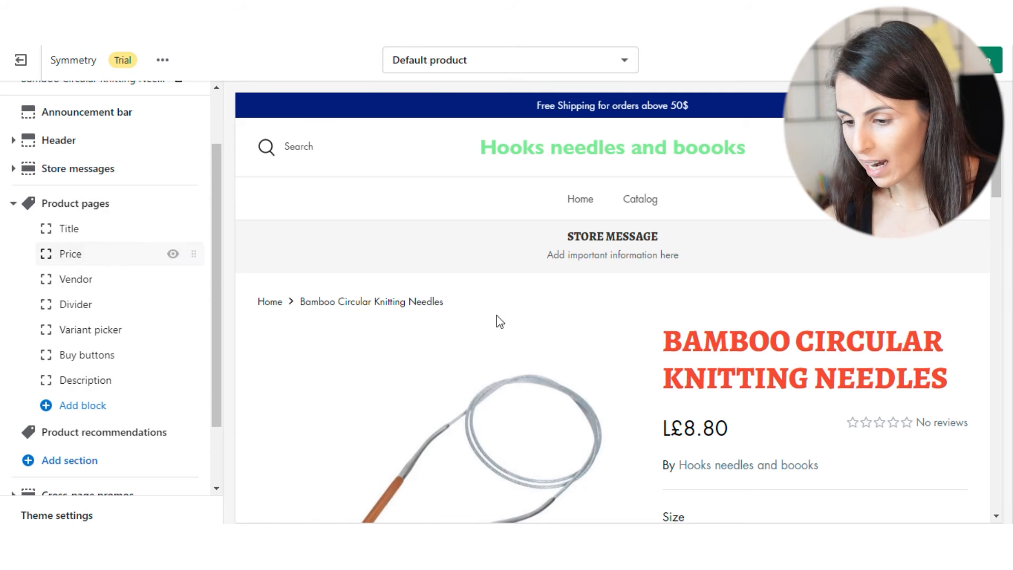
Look at the product page preview and the Title and Price block settings, and try out the Divider block's visibility toggle
{"action": "scroll", "coordinate": [580, 316], "scroll_direction": "down", "scroll_amount": 4}
{"action": "scroll", "coordinate": [749, 285], "scroll_direction": "up", "scroll_amount": 3}
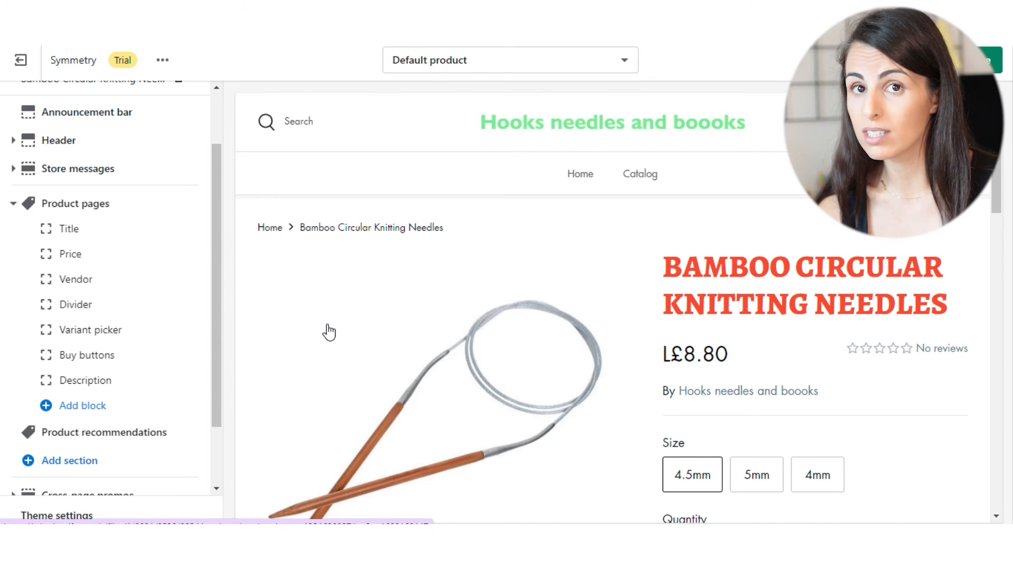
{"action": "left_click", "coordinate": [90, 236]}
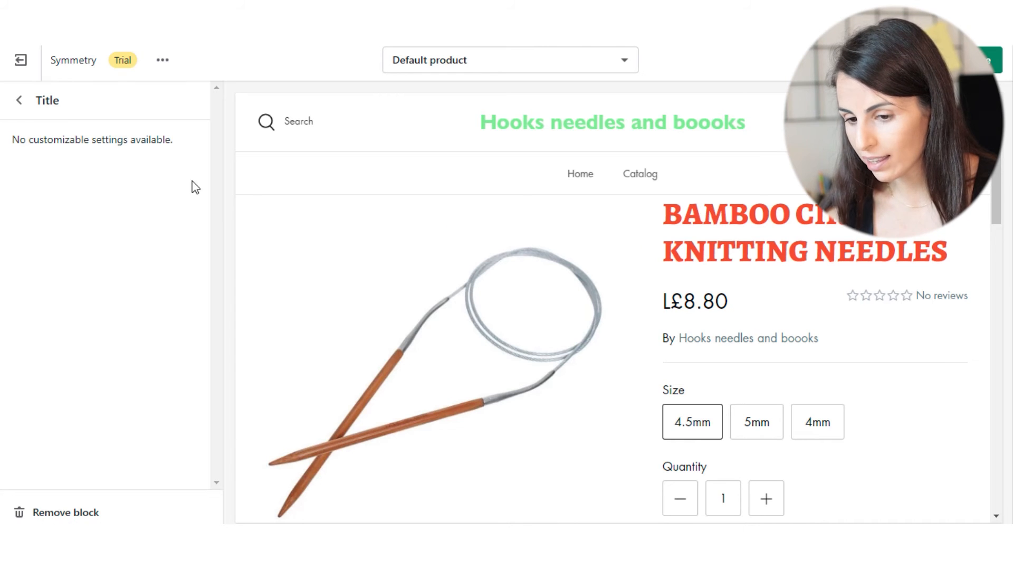
{"action": "left_click", "coordinate": [19, 100]}
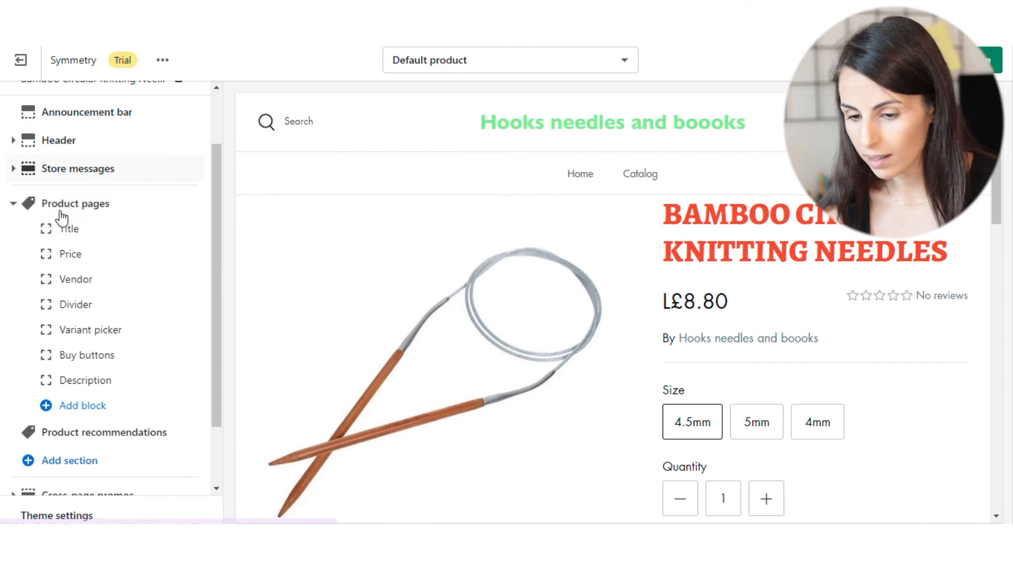
{"action": "left_click", "coordinate": [70, 254]}
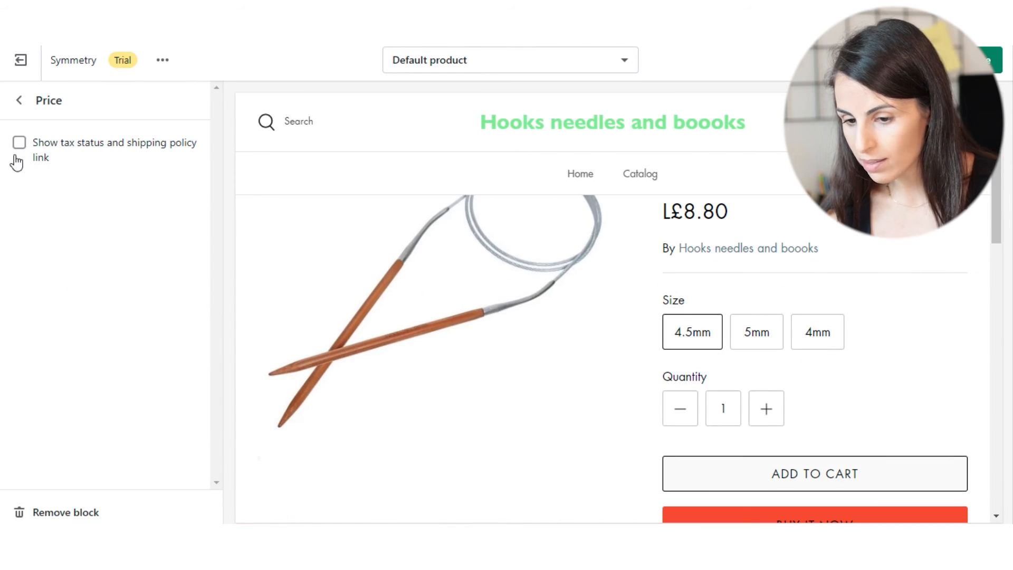
{"action": "left_click", "coordinate": [19, 100]}
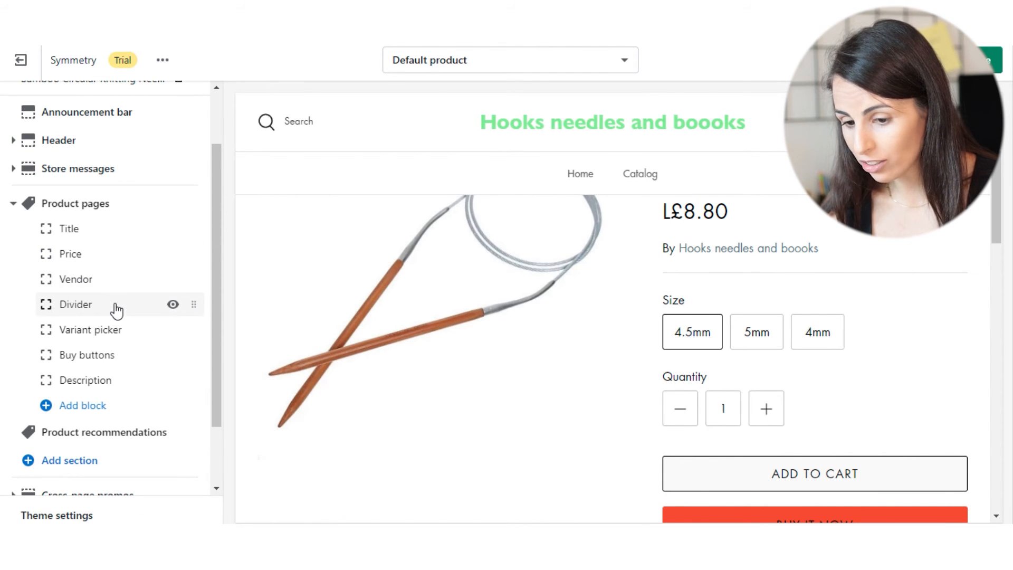
{"action": "left_click", "coordinate": [172, 305]}
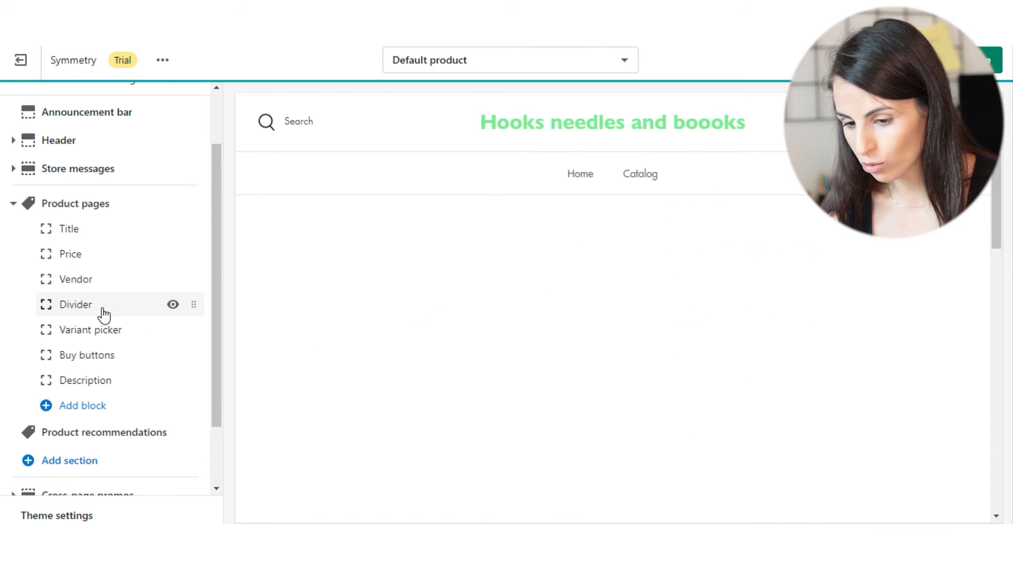
Set the Description block to show in a tab that is open by default, and check it in the preview
{"action": "scroll", "coordinate": [102, 301], "scroll_direction": "down", "scroll_amount": 2}
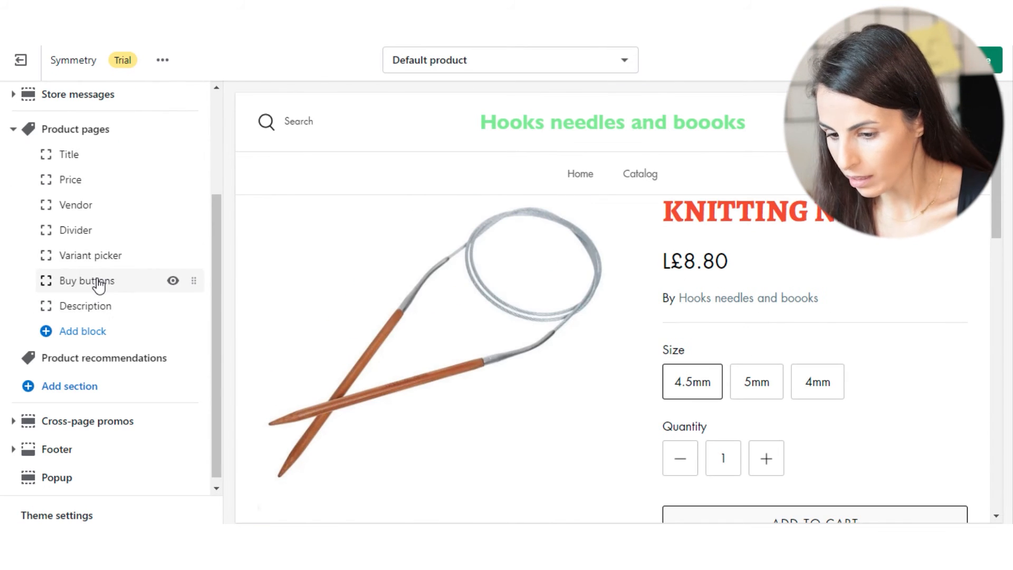
{"action": "left_click", "coordinate": [100, 313]}
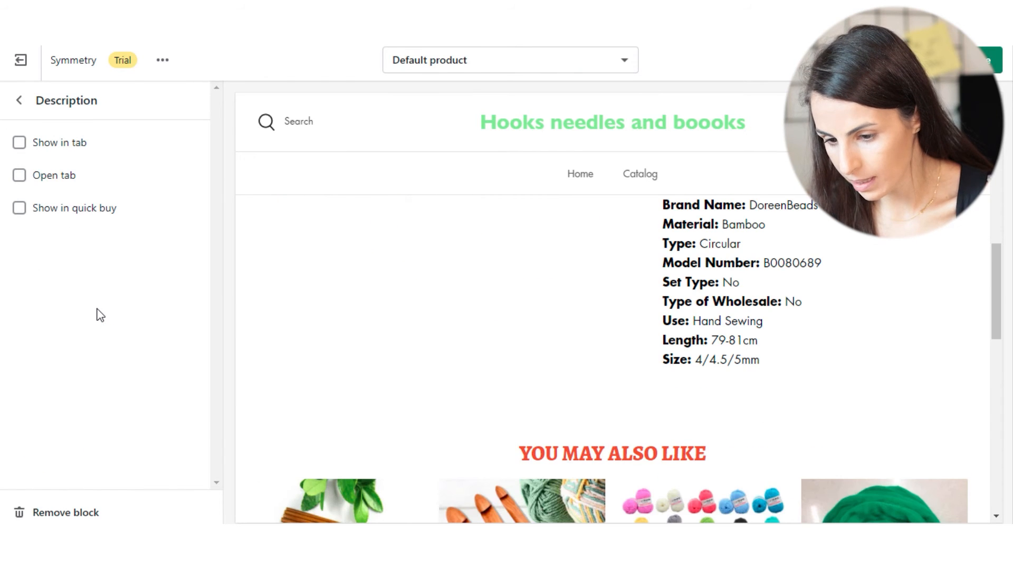
{"action": "scroll", "coordinate": [578, 370], "scroll_direction": "up", "scroll_amount": 4}
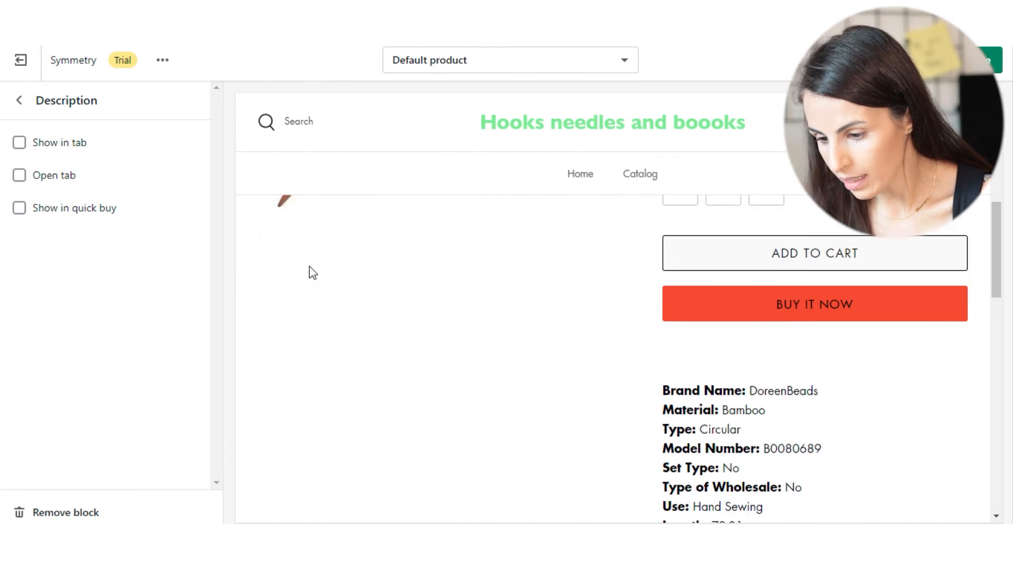
{"action": "left_click", "coordinate": [76, 146]}
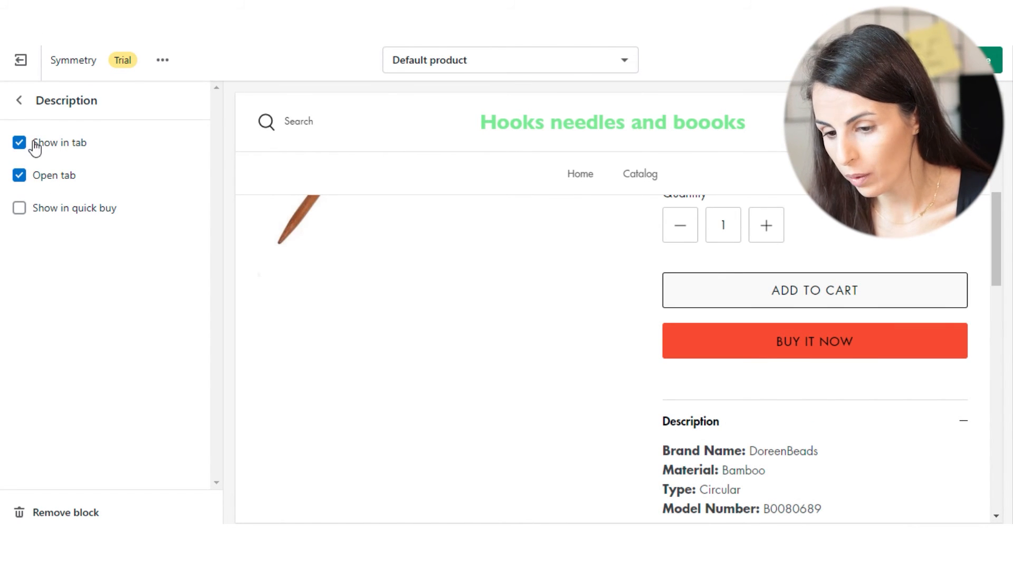
{"action": "left_click", "coordinate": [19, 100]}
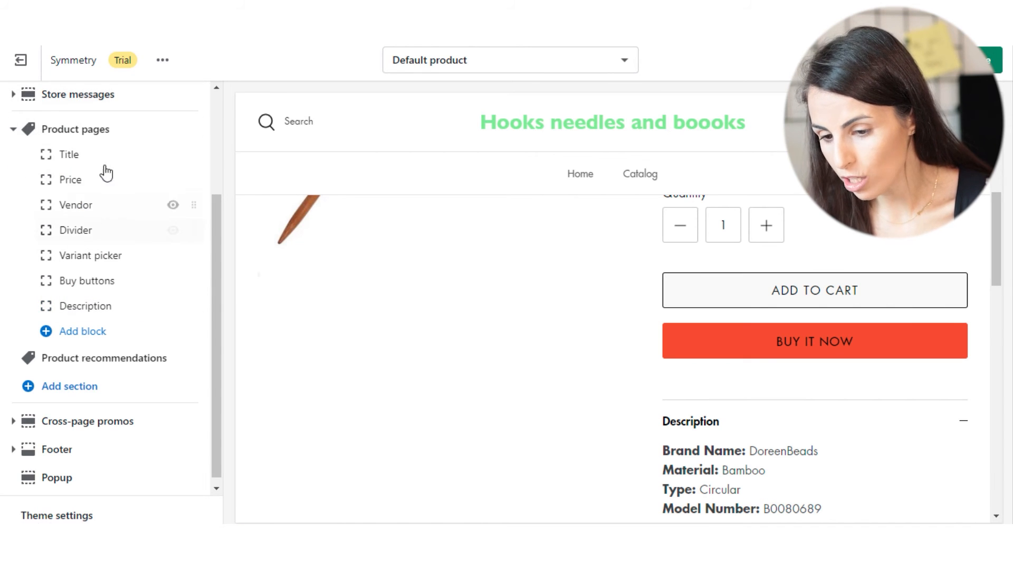
{"action": "scroll", "coordinate": [610, 383], "scroll_direction": "down", "scroll_amount": 4}
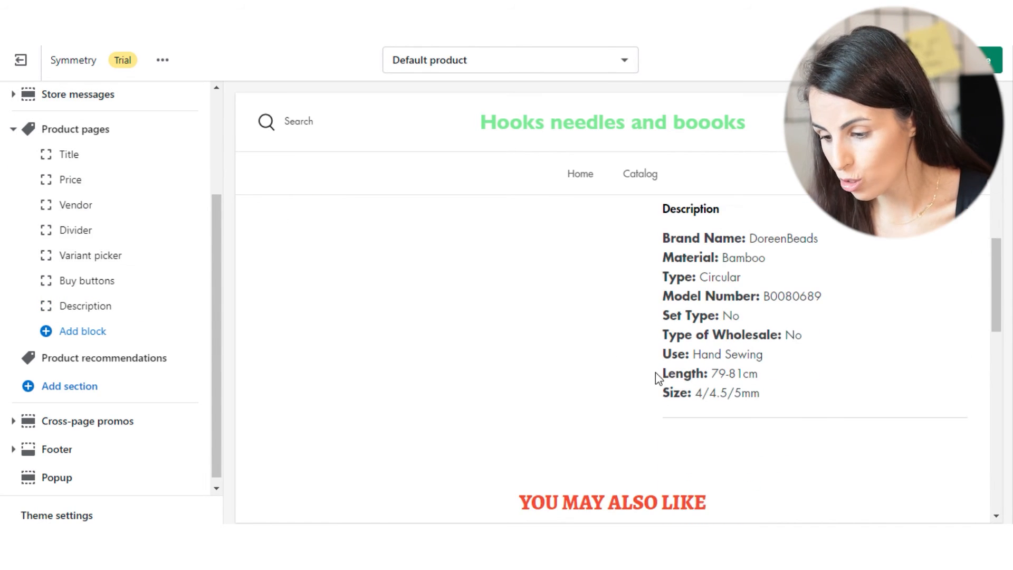
{"action": "scroll", "coordinate": [796, 351], "scroll_direction": "up", "scroll_amount": 4}
Enable showing the description below media in the Product pages section settings
{"action": "left_click", "coordinate": [117, 139]}
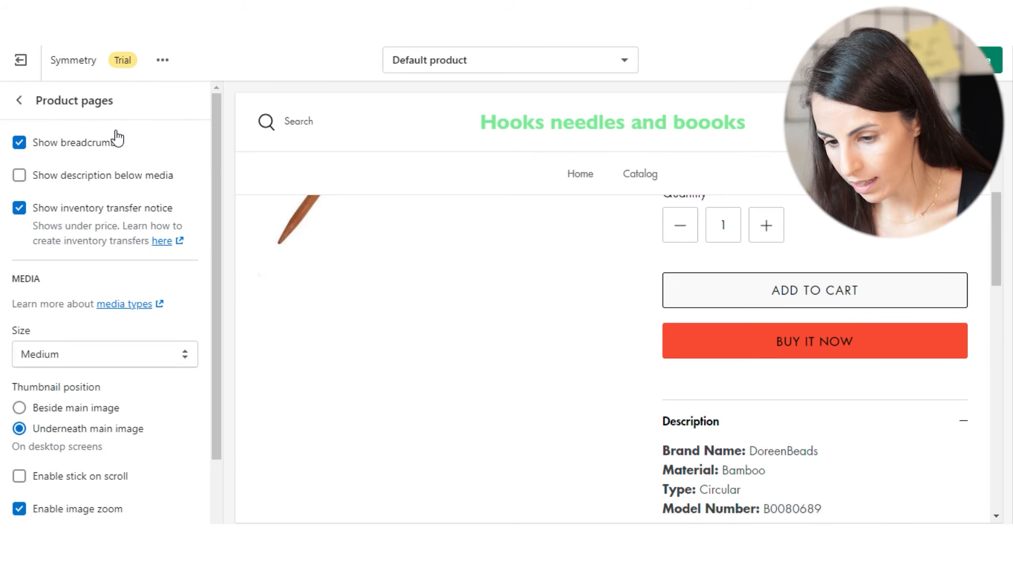
{"action": "left_click", "coordinate": [77, 184]}
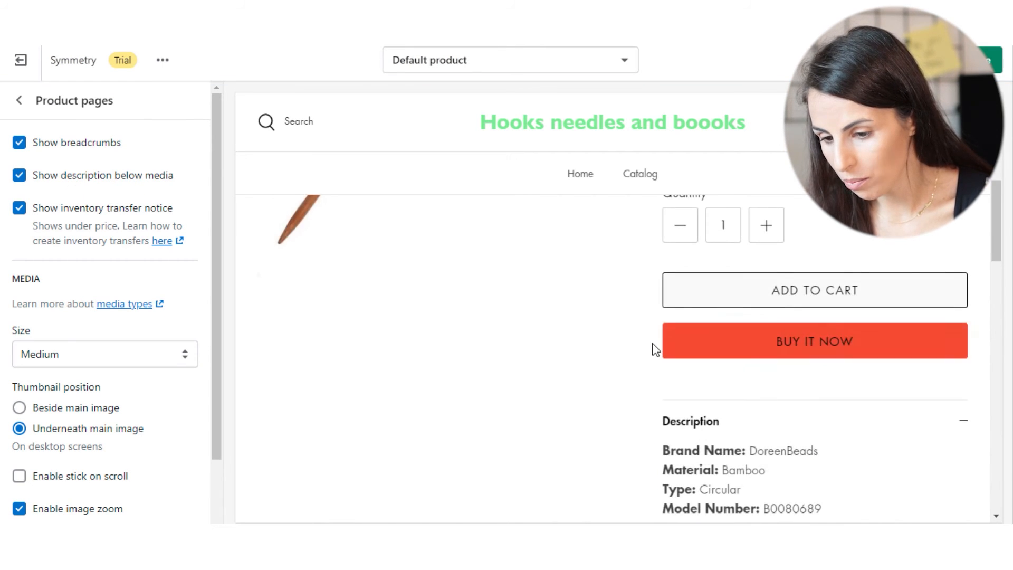
{"action": "left_click", "coordinate": [19, 100]}
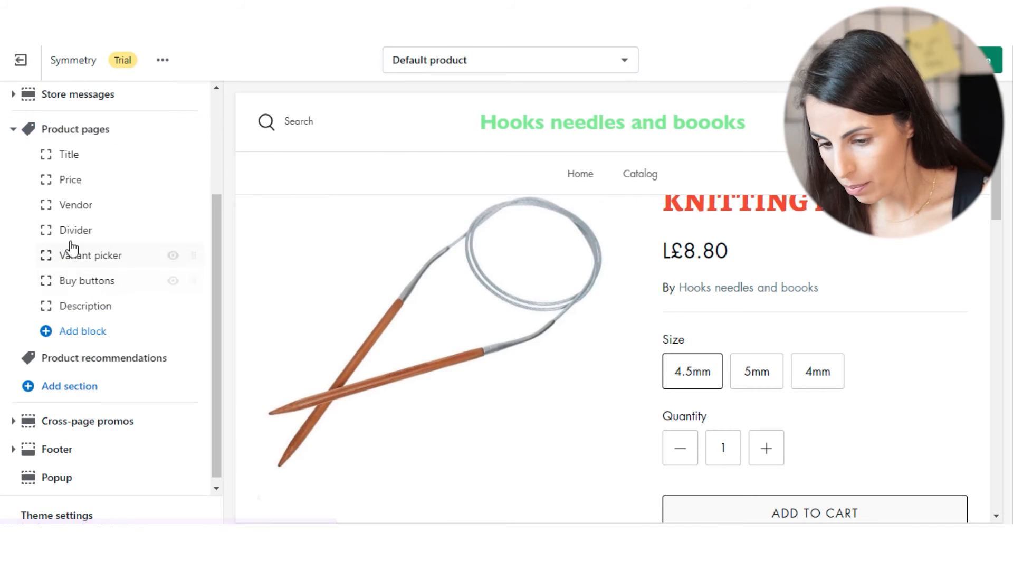
Enable stick on scroll for the Product pages media and test it in the product preview
{"action": "left_click", "coordinate": [75, 129]}
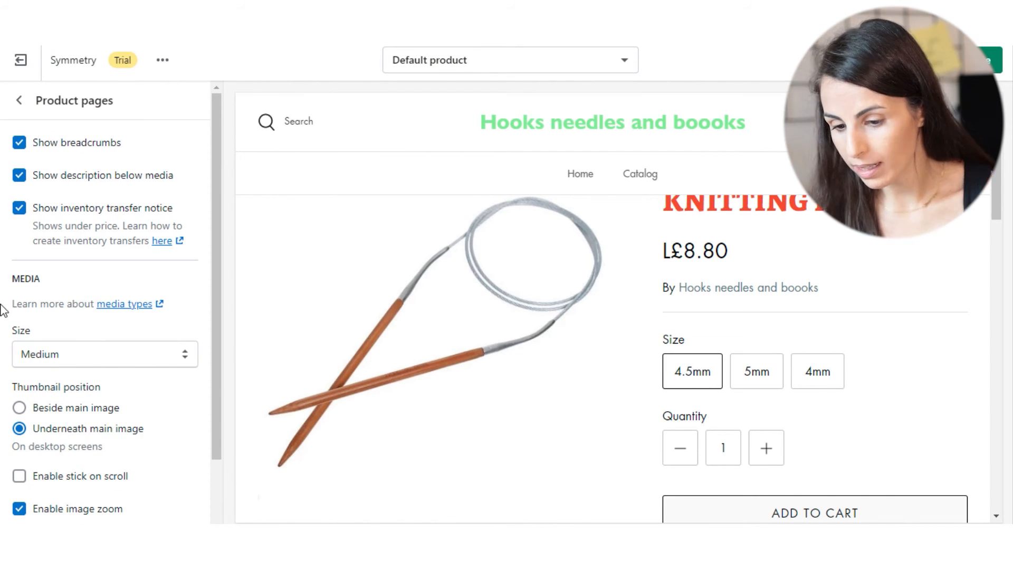
{"action": "scroll", "coordinate": [105, 352], "scroll_direction": "down", "scroll_amount": 3}
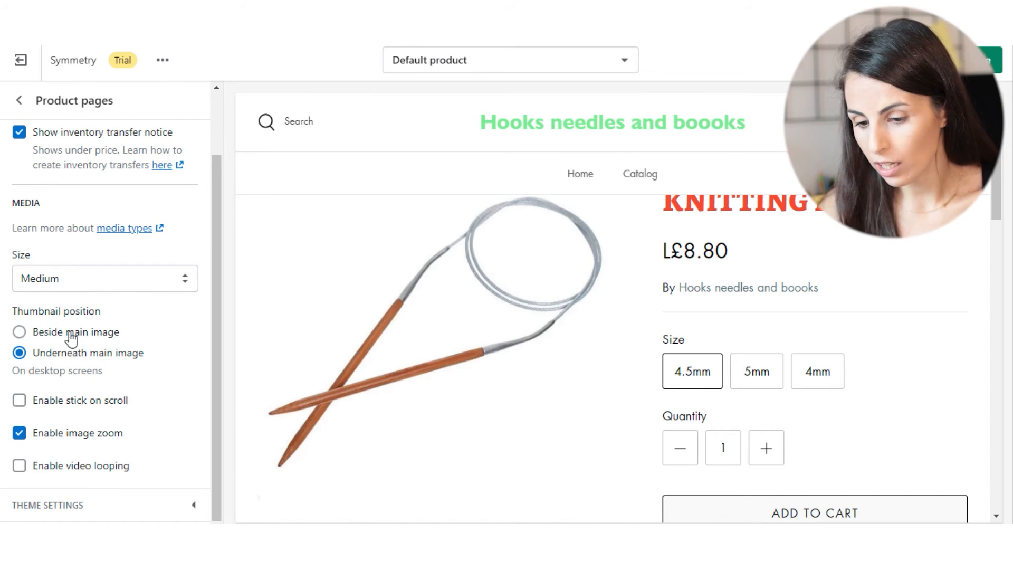
{"action": "scroll", "coordinate": [563, 389], "scroll_direction": "down", "scroll_amount": 2}
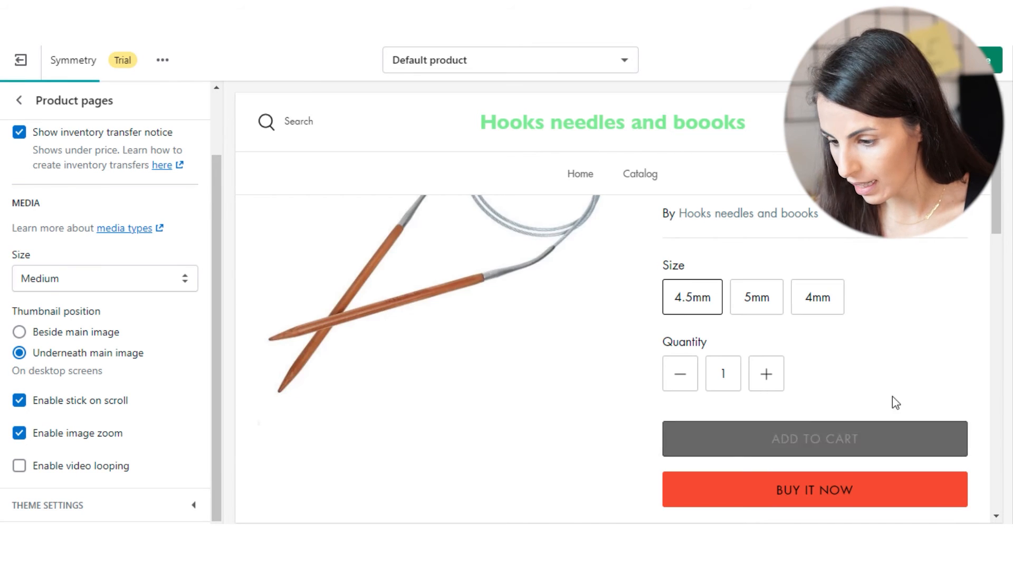
{"action": "scroll", "coordinate": [833, 399], "scroll_direction": "down", "scroll_amount": 3}
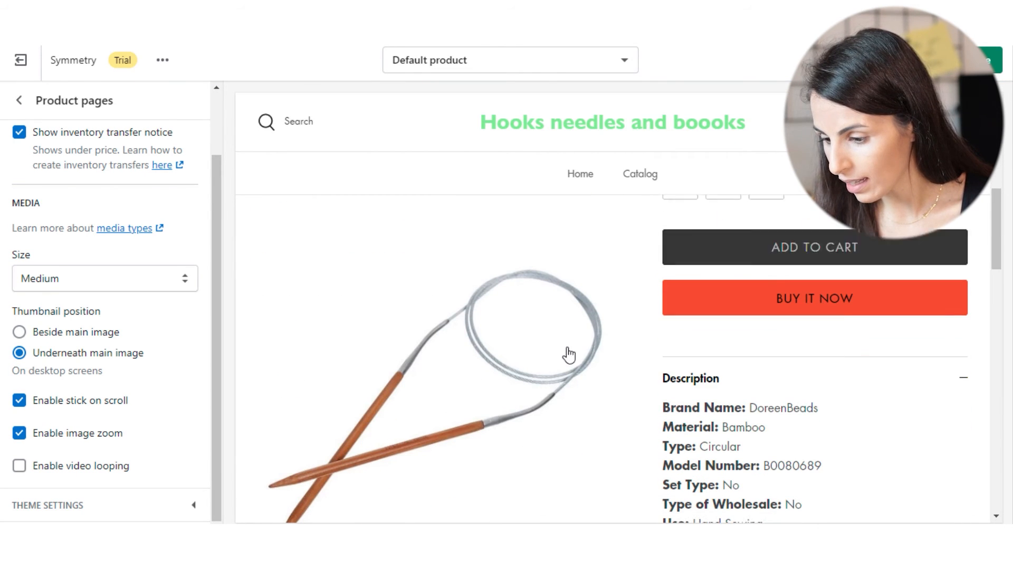
{"action": "scroll", "coordinate": [806, 451], "scroll_direction": "up", "scroll_amount": 2}
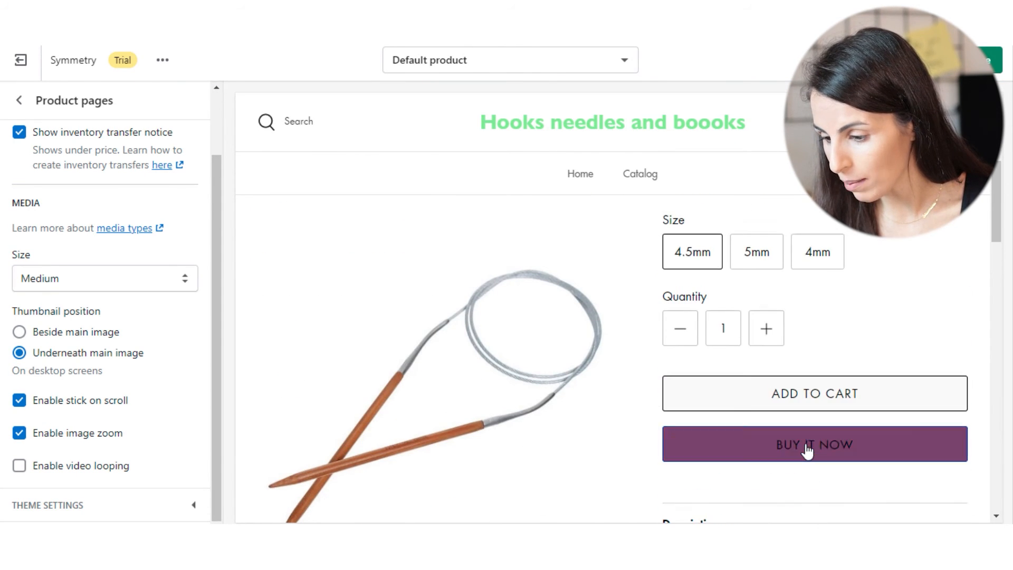
{"action": "scroll", "coordinate": [799, 443], "scroll_direction": "down", "scroll_amount": 5}
{"action": "scroll", "coordinate": [796, 439], "scroll_direction": "up", "scroll_amount": 4}
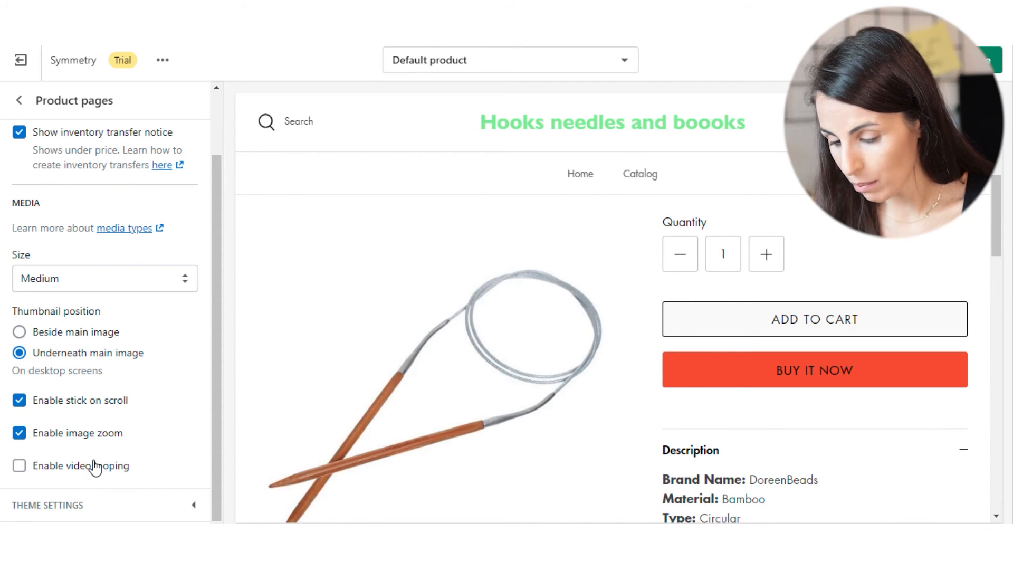
Check the description below the product media in the preview, and hide the Description block
{"action": "scroll", "coordinate": [543, 378], "scroll_direction": "down", "scroll_amount": 5}
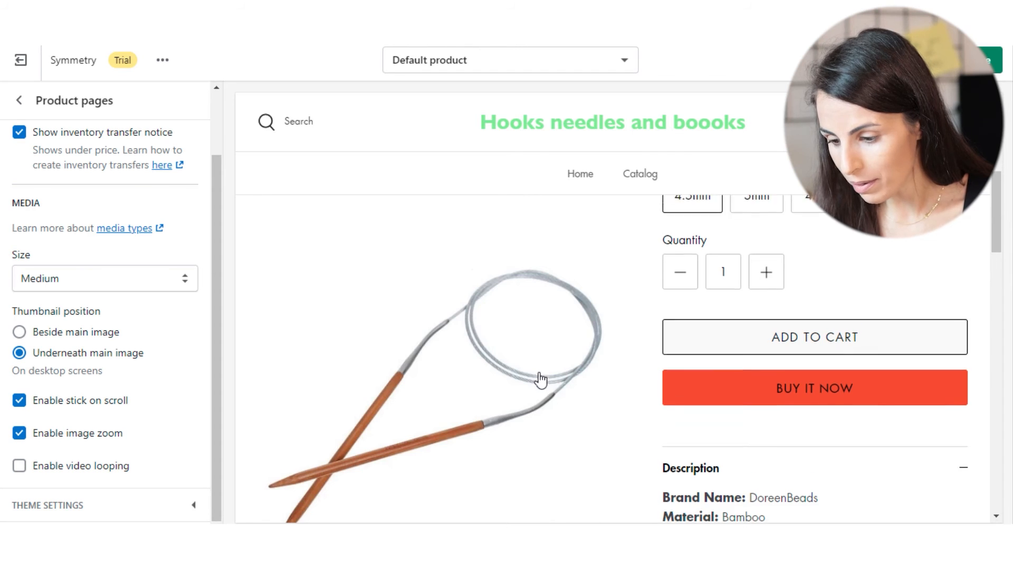
{"action": "scroll", "coordinate": [516, 480], "scroll_direction": "down", "scroll_amount": 3}
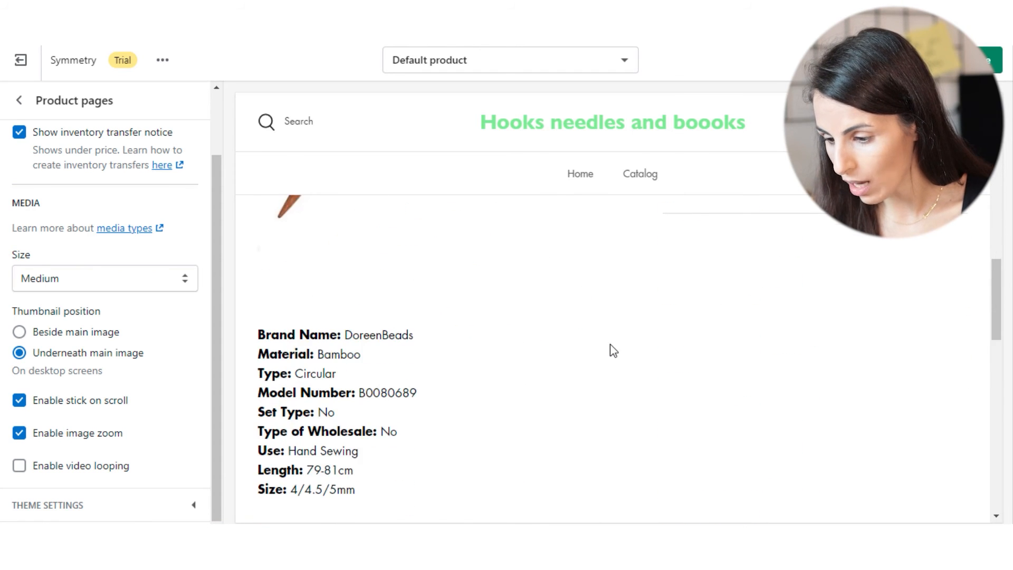
{"action": "scroll", "coordinate": [611, 350], "scroll_direction": "up", "scroll_amount": 7}
{"action": "left_click", "coordinate": [19, 99]}
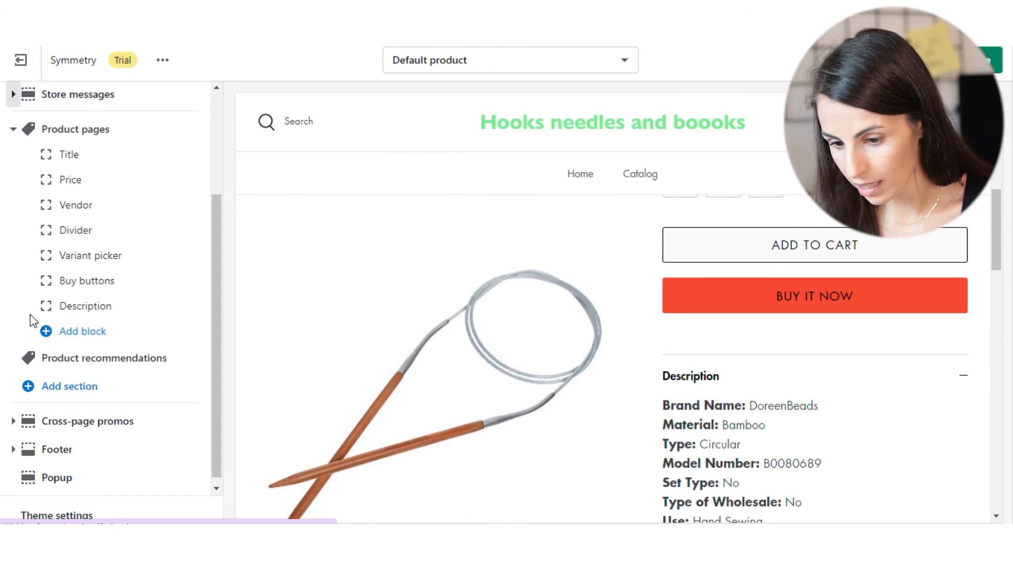
{"action": "left_click", "coordinate": [173, 307]}
{"action": "scroll", "coordinate": [769, 388], "scroll_direction": "up", "scroll_amount": 6}
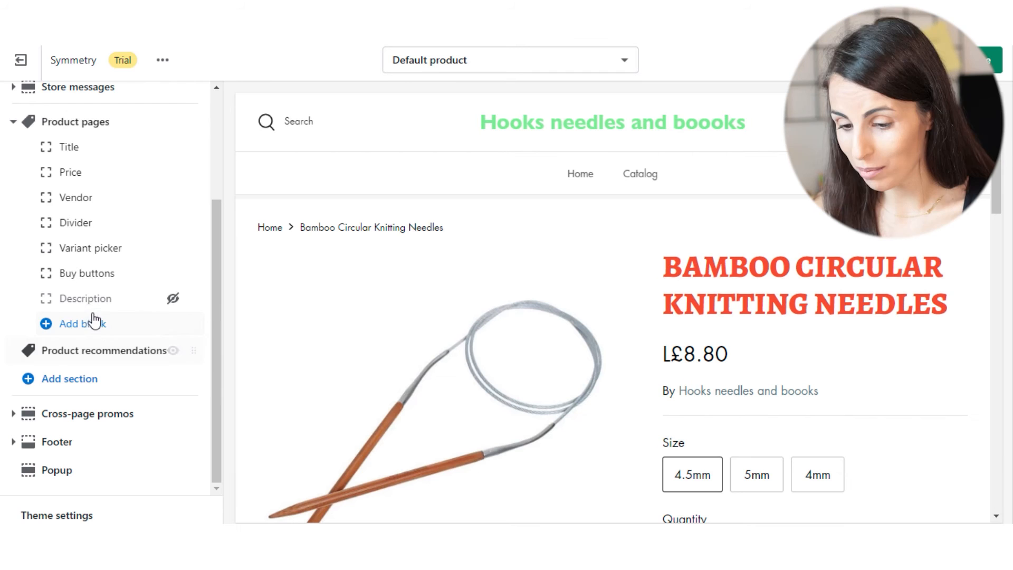
Look through the available theme blocks, add a Text block to Product pages and place it between Divider and Variant picker
{"action": "left_click", "coordinate": [100, 326]}
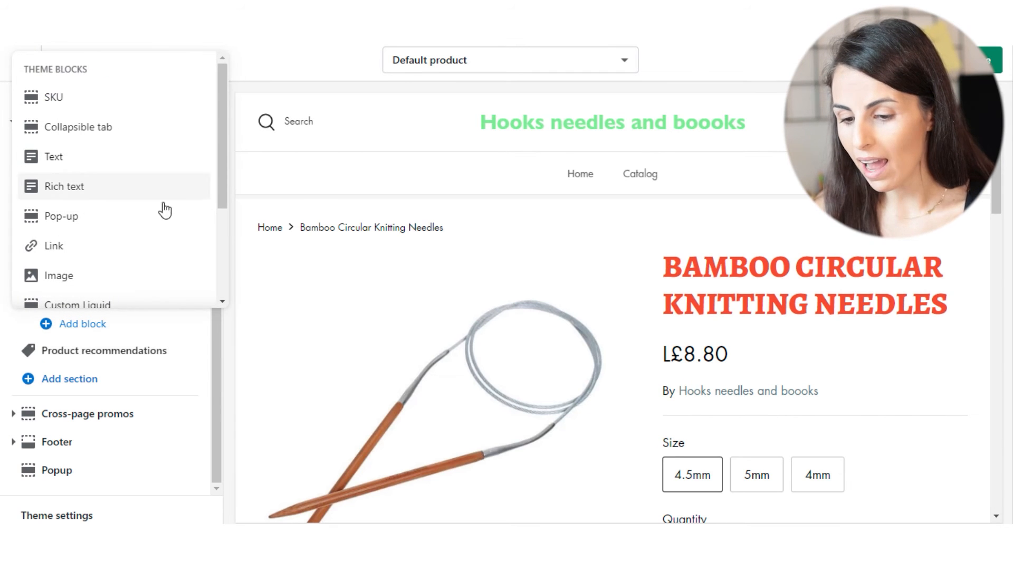
{"action": "scroll", "coordinate": [117, 272], "scroll_direction": "down", "scroll_amount": 3}
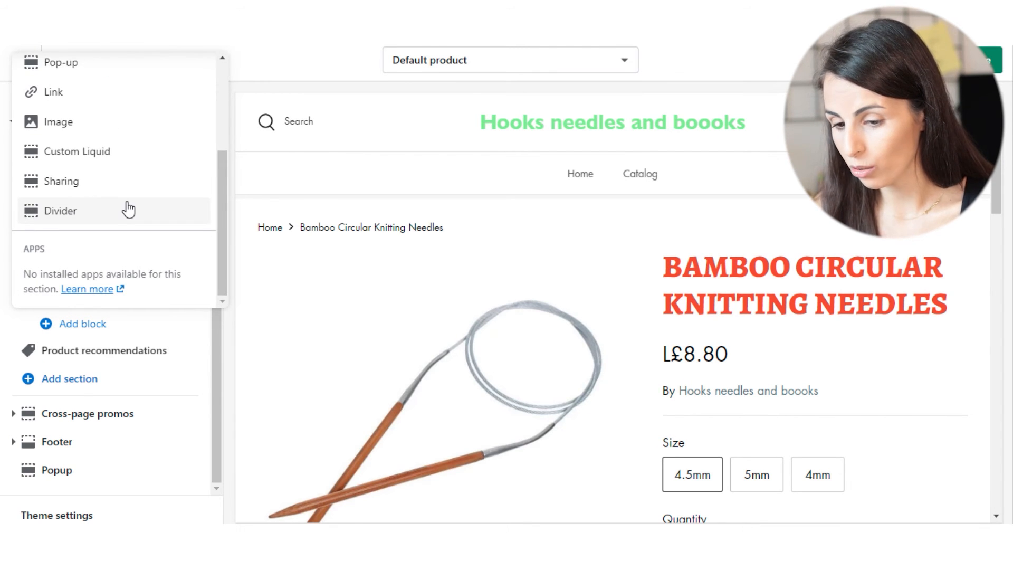
{"action": "scroll", "coordinate": [125, 197], "scroll_direction": "up", "scroll_amount": 3}
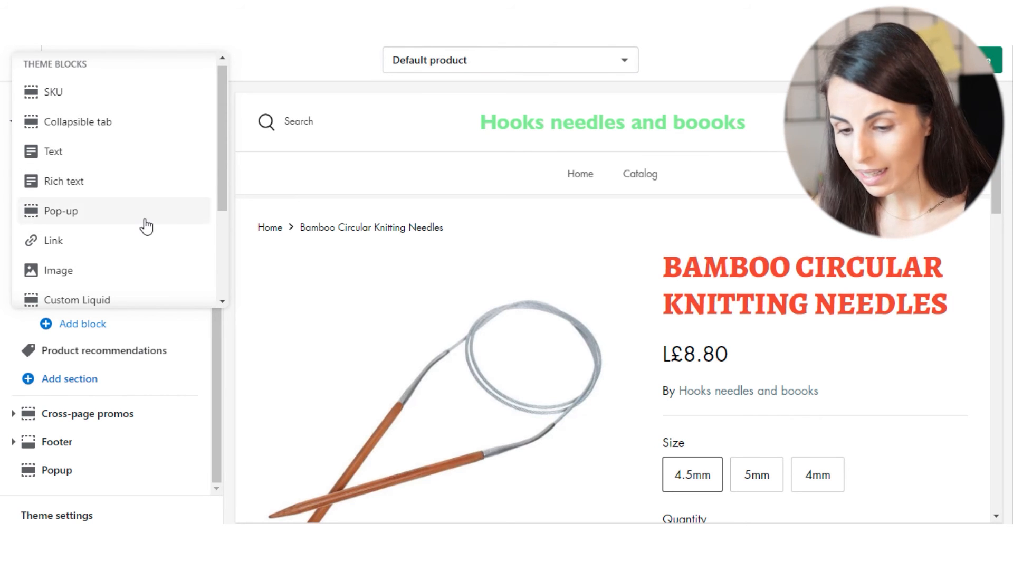
{"action": "scroll", "coordinate": [142, 224], "scroll_direction": "down", "scroll_amount": 3}
{"action": "scroll", "coordinate": [86, 219], "scroll_direction": "up", "scroll_amount": 2}
{"action": "scroll", "coordinate": [100, 211], "scroll_direction": "down", "scroll_amount": 2}
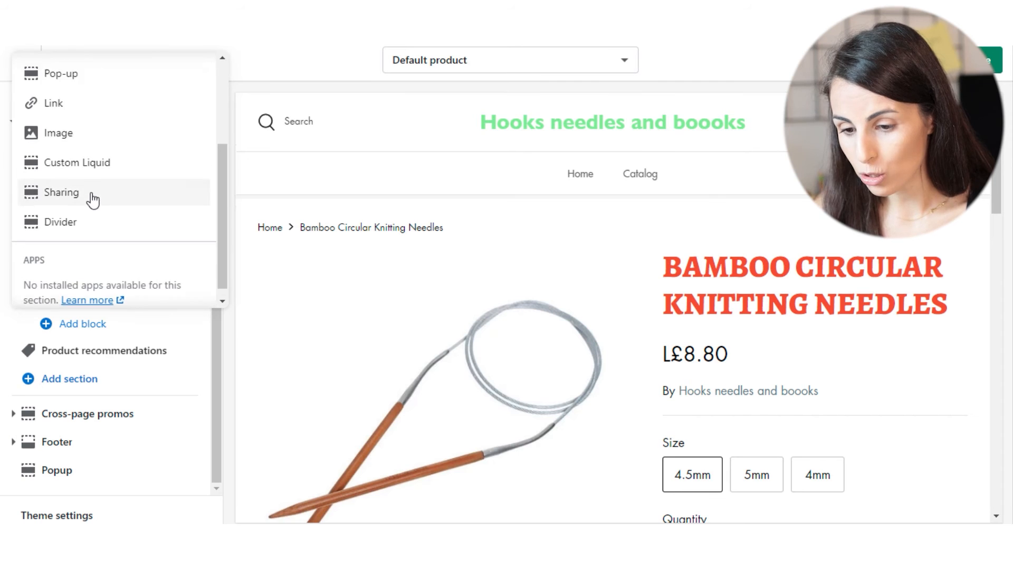
{"action": "scroll", "coordinate": [97, 203], "scroll_direction": "up", "scroll_amount": 5}
{"action": "left_click", "coordinate": [79, 161]}
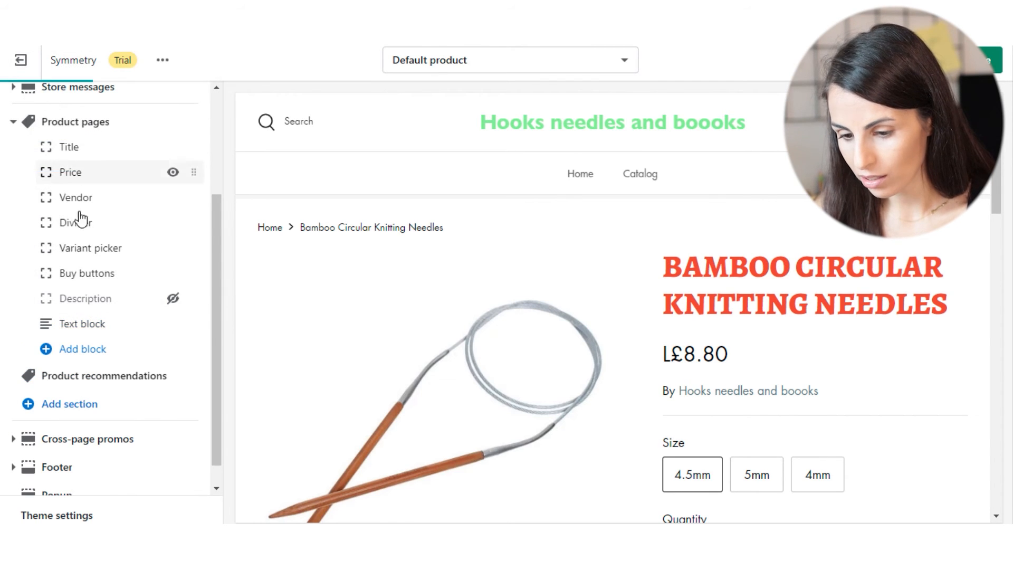
{"action": "left_click_drag", "start_coordinate": [187, 323], "coordinate": [176, 246]}
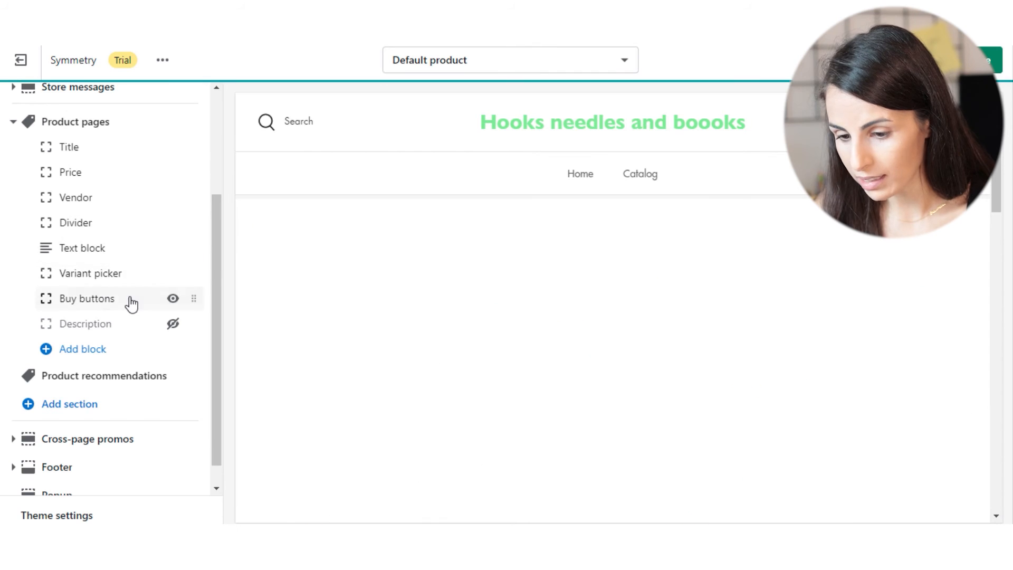
From the Text block's dynamic source options, go to the store's Metafields settings and start a new product metafield definition
{"action": "left_click", "coordinate": [117, 259]}
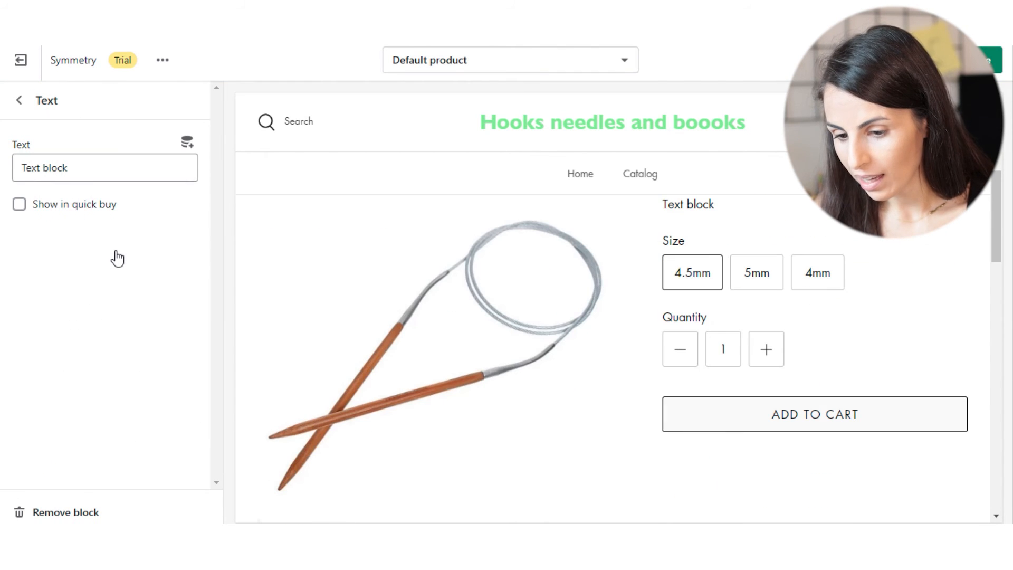
{"action": "left_click", "coordinate": [186, 144]}
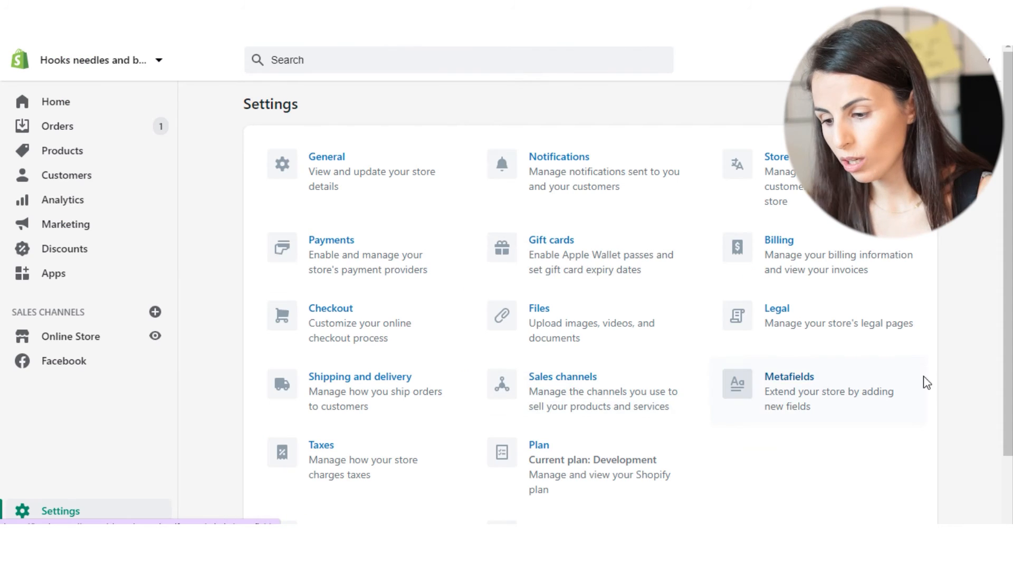
{"action": "left_click", "coordinate": [923, 389]}
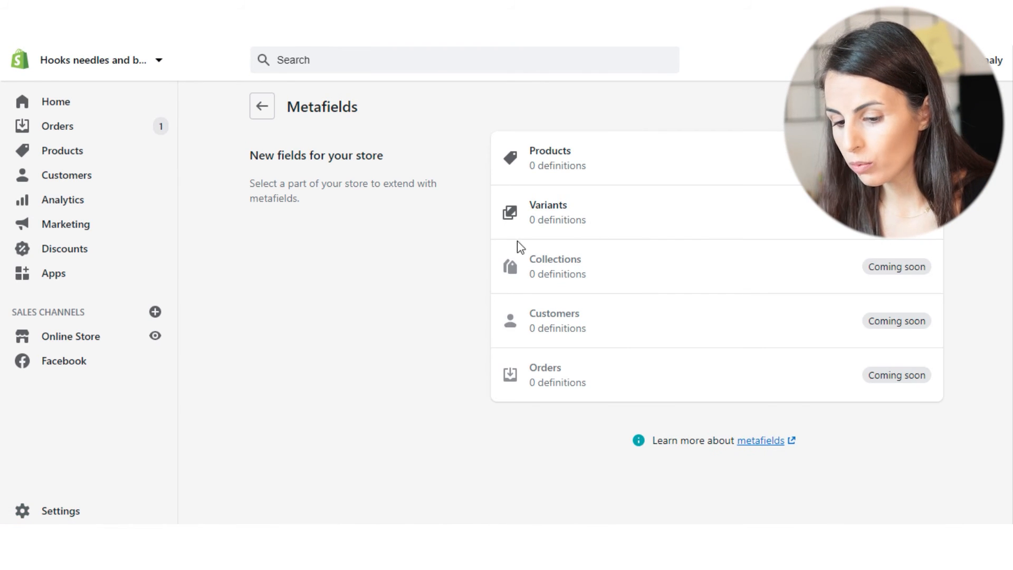
{"action": "left_click", "coordinate": [577, 165]}
{"action": "left_click", "coordinate": [594, 435]}
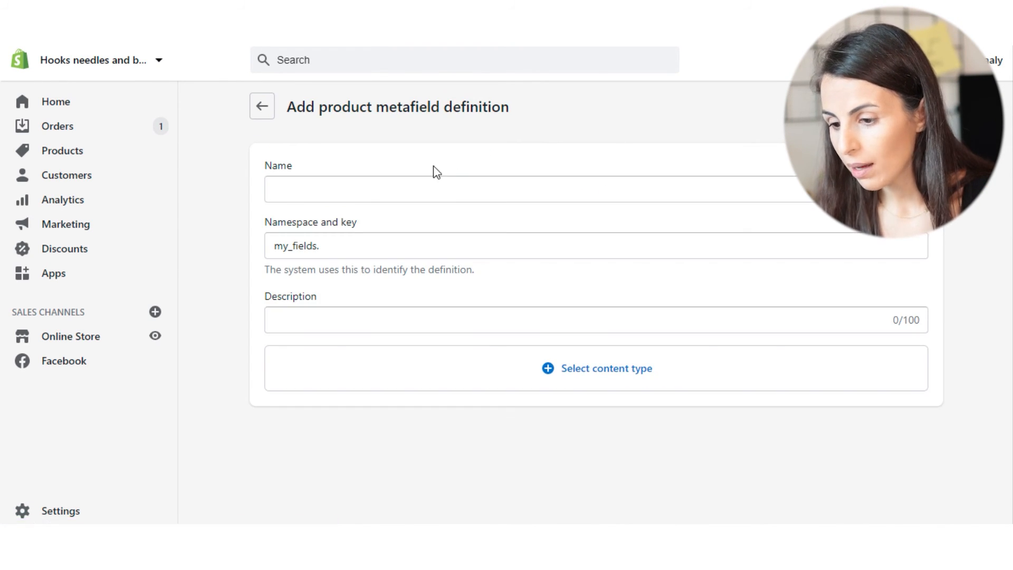
Create the product metafield definition "product review 2" with description "product review" and Single line text as its content type
{"action": "left_click", "coordinate": [364, 188]}
{"action": "type", "text": "product review"}
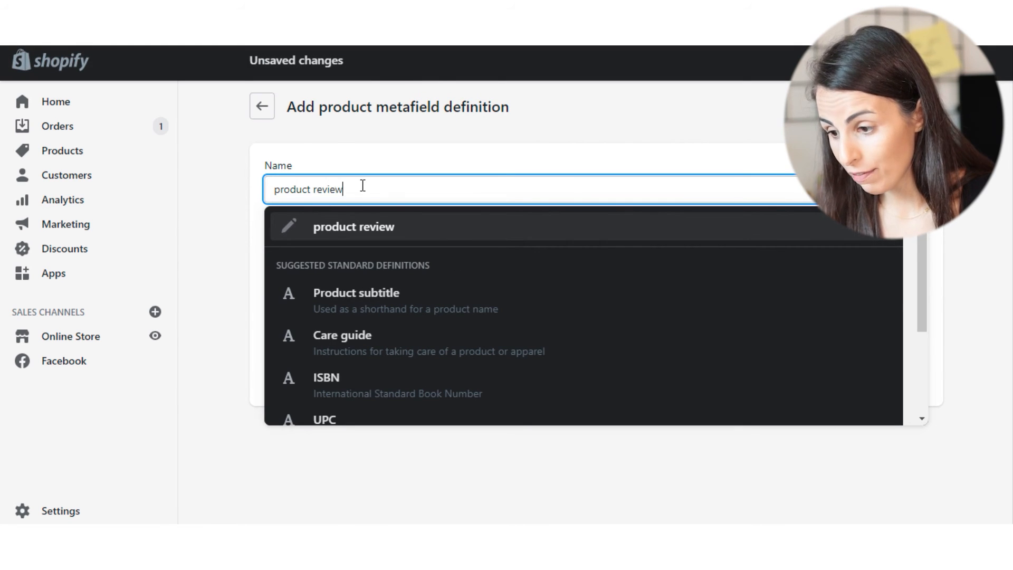
{"action": "key", "text": "ctrl+a"}
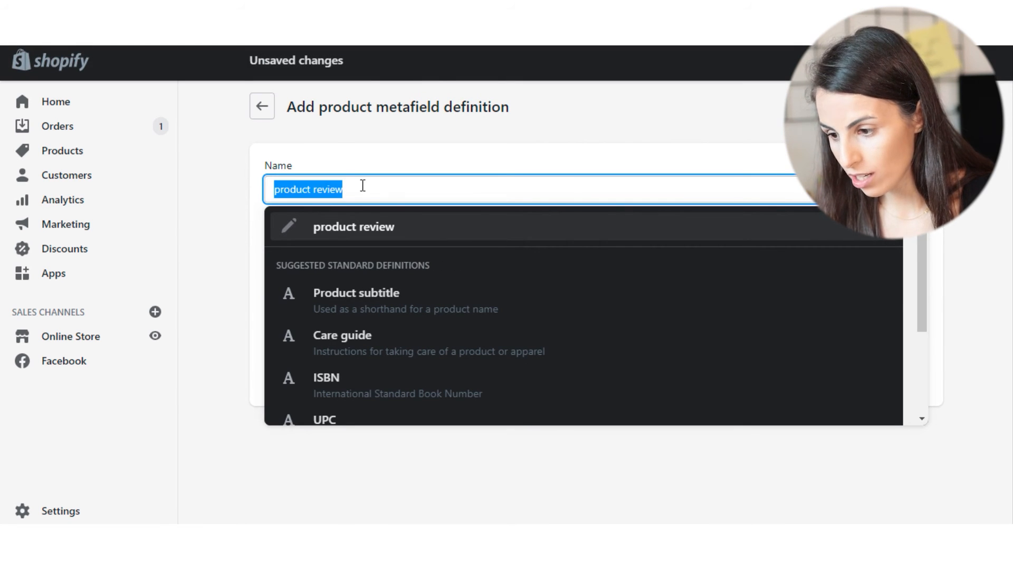
{"action": "type", "text": "product review"}
{"action": "left_click", "coordinate": [538, 371]}
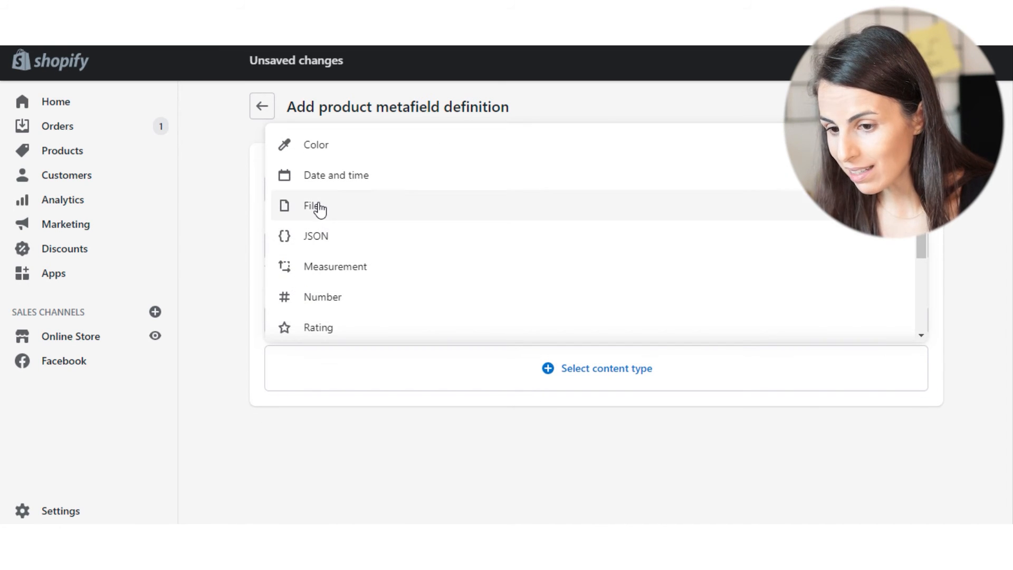
{"action": "scroll", "coordinate": [319, 209], "scroll_direction": "down", "scroll_amount": 3}
{"action": "left_click", "coordinate": [339, 270]}
{"action": "scroll", "coordinate": [507, 422], "scroll_direction": "down", "scroll_amount": 2}
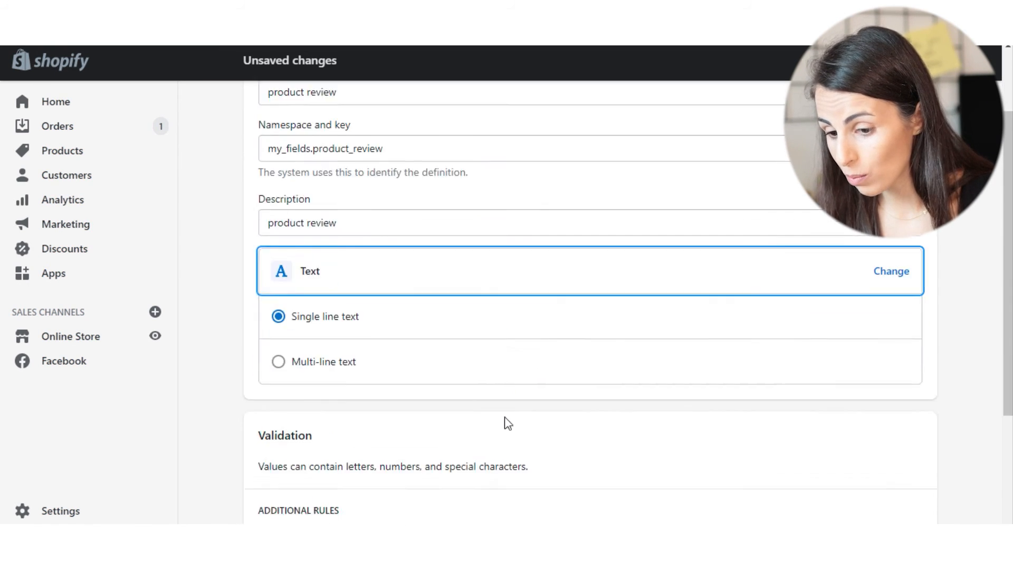
{"action": "scroll", "coordinate": [506, 422], "scroll_direction": "down", "scroll_amount": 2}
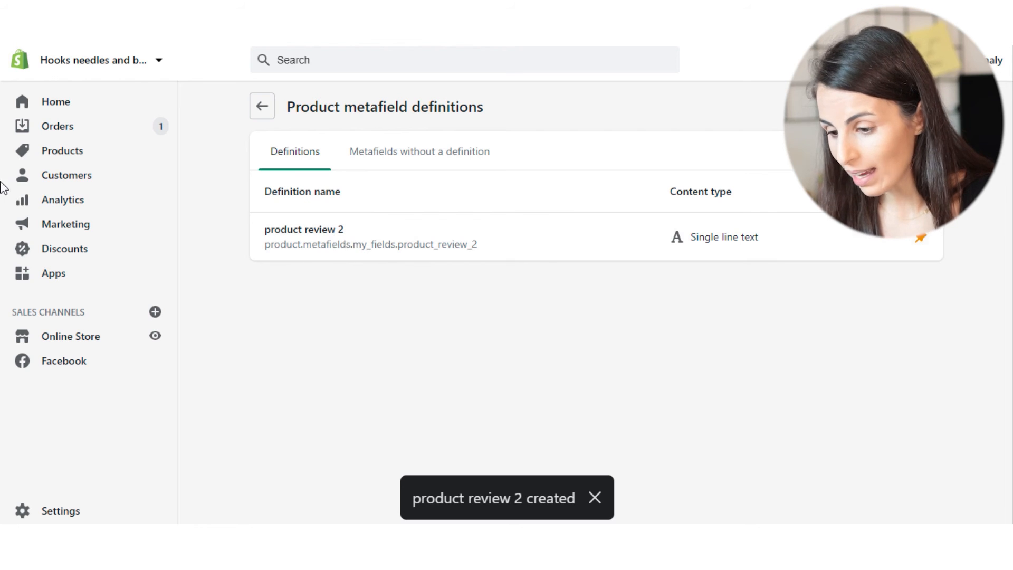
Set the product review 2 metafield of the Bamboo Circular Knitting Needles product to "perfect!" and save the product
{"action": "left_click", "coordinate": [60, 153]}
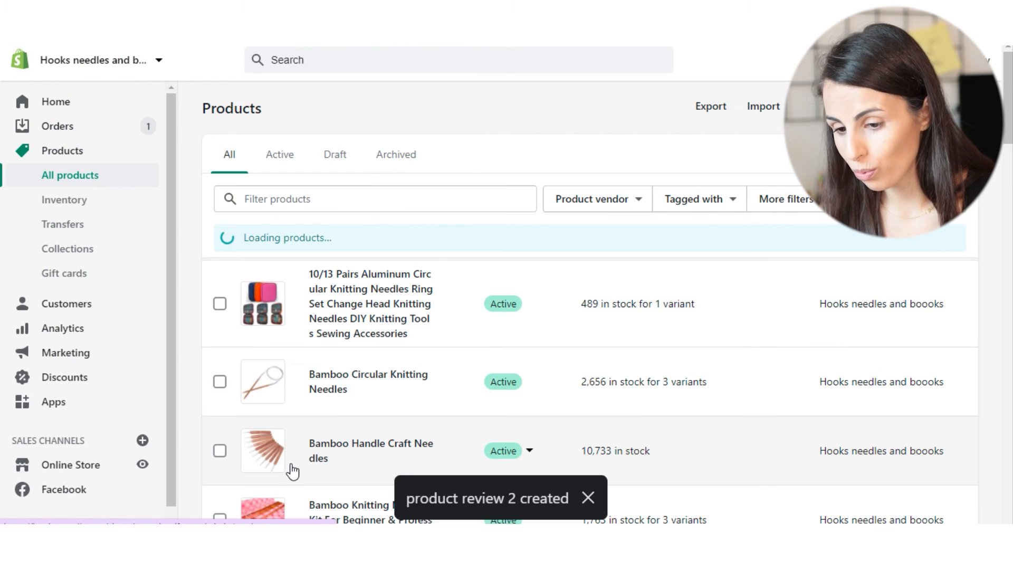
{"action": "scroll", "coordinate": [317, 369], "scroll_direction": "down", "scroll_amount": 3}
{"action": "left_click", "coordinate": [333, 241]}
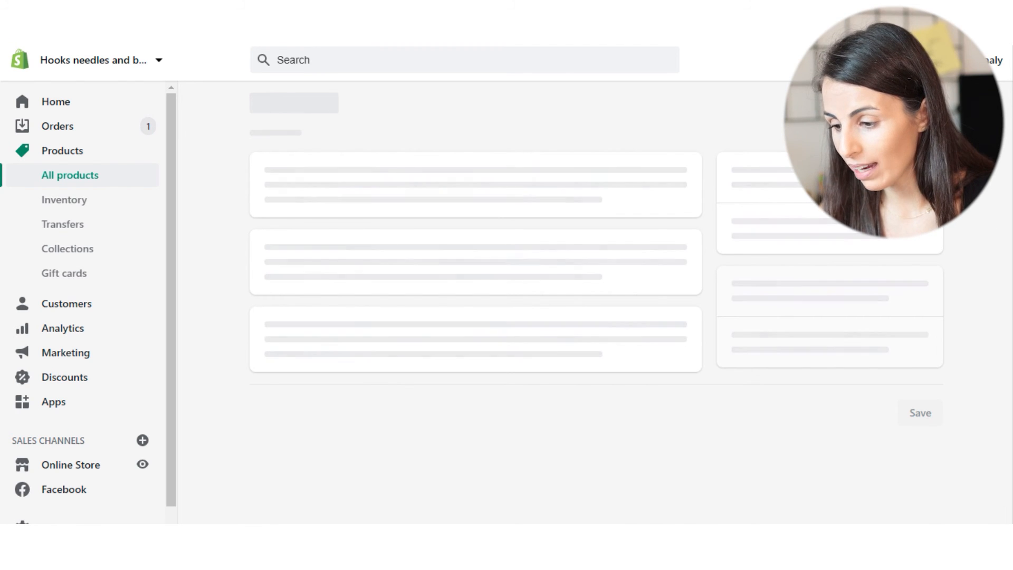
{"action": "scroll", "coordinate": [1002, 369], "scroll_direction": "down", "scroll_amount": 12}
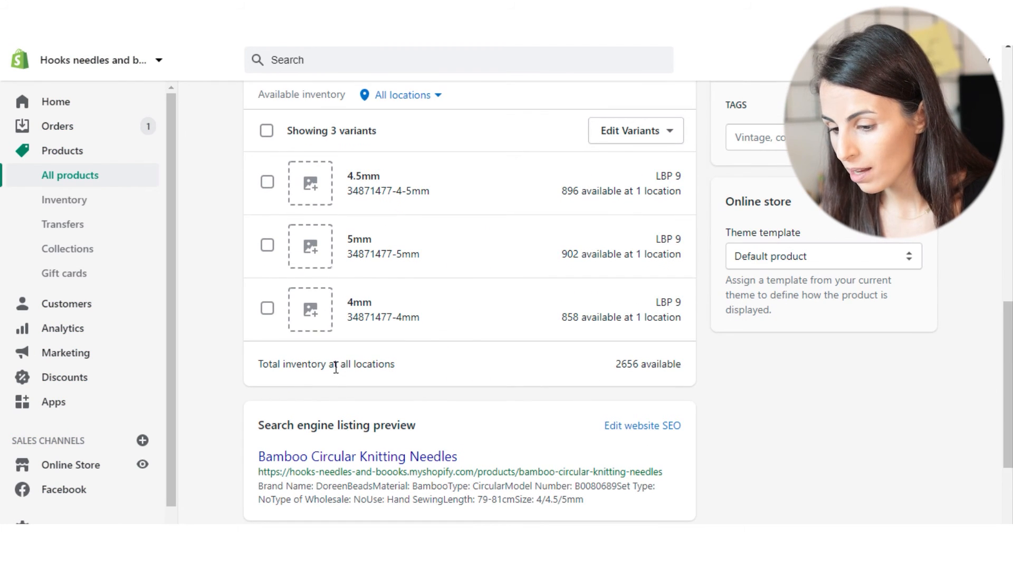
{"action": "scroll", "coordinate": [335, 368], "scroll_direction": "down", "scroll_amount": 3}
{"action": "left_click", "coordinate": [571, 439]}
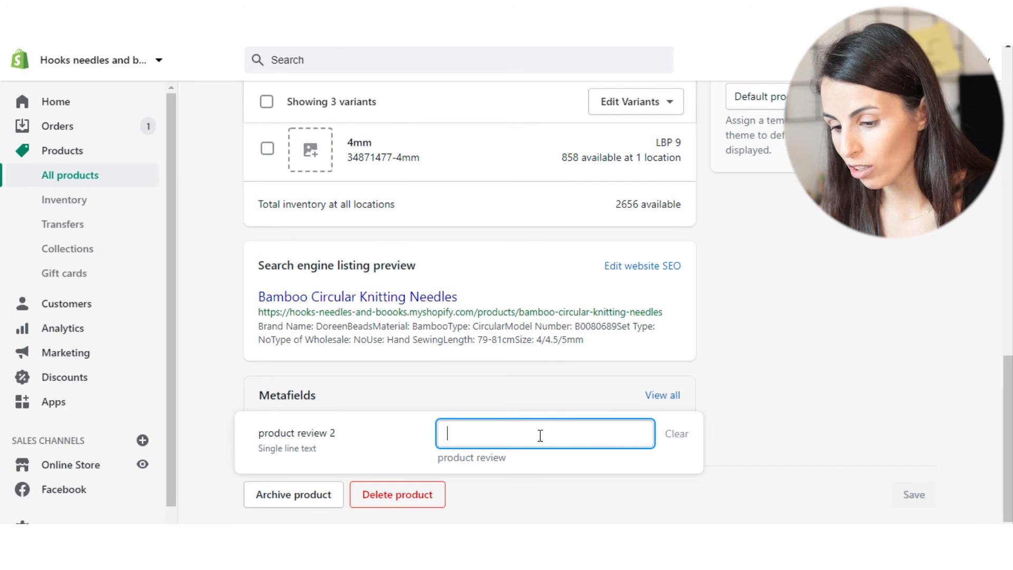
{"action": "type", "text": "perfect!"}
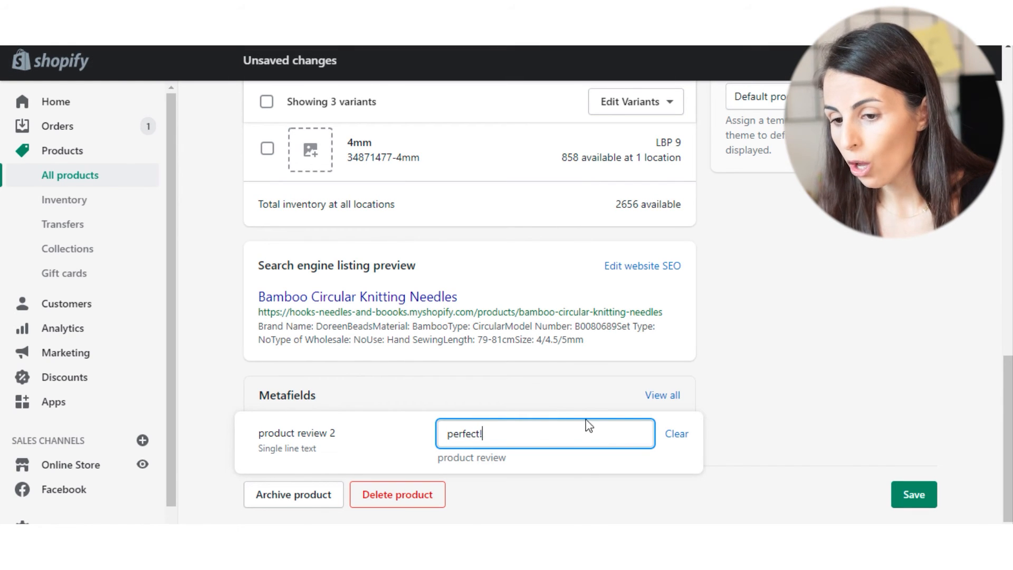
{"action": "left_click", "coordinate": [923, 500]}
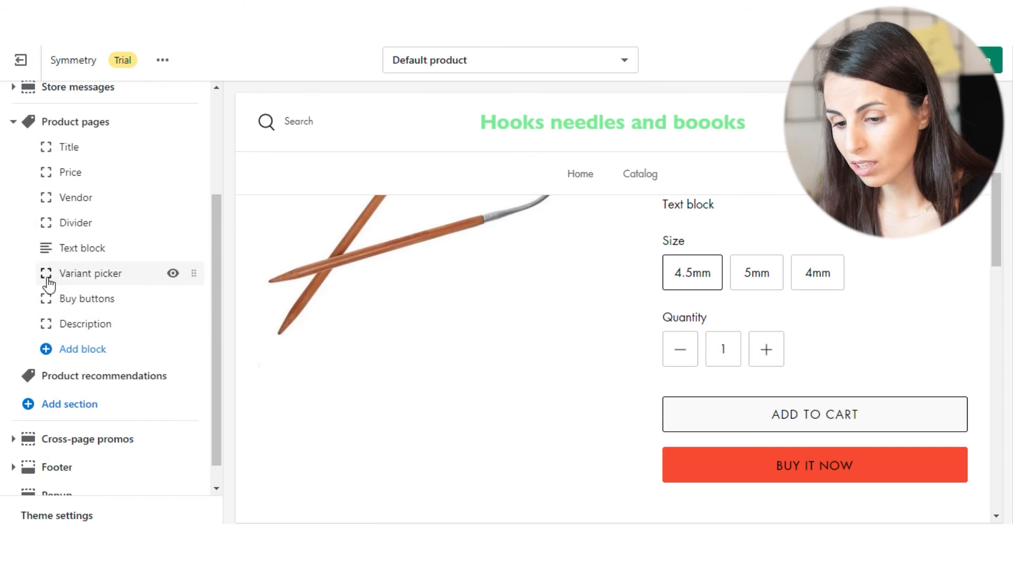
Back in the theme editor, insert the product review 2 metafield as a dynamic source in the Product pages Text block
{"action": "left_click", "coordinate": [89, 252]}
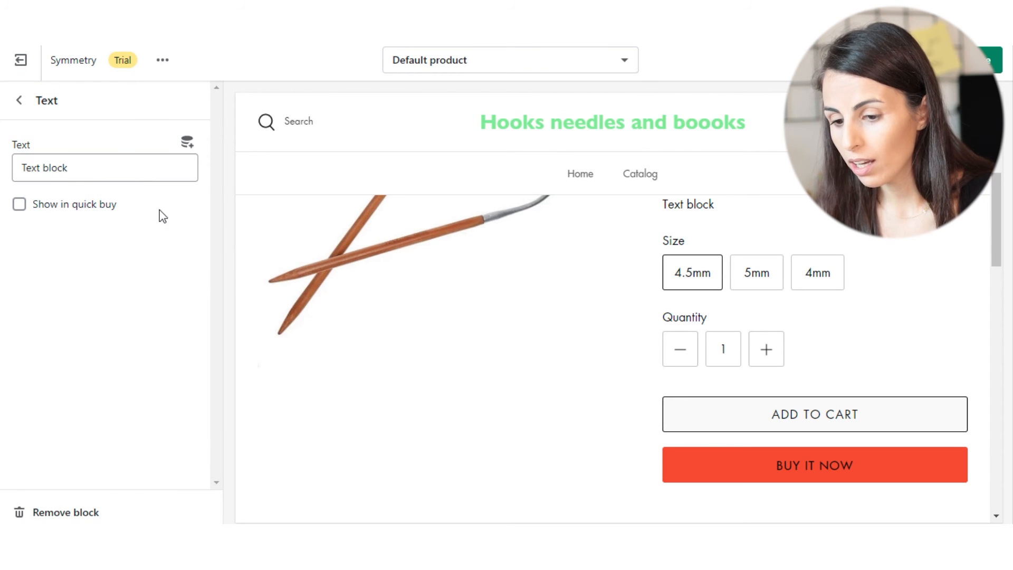
{"action": "left_click", "coordinate": [188, 143]}
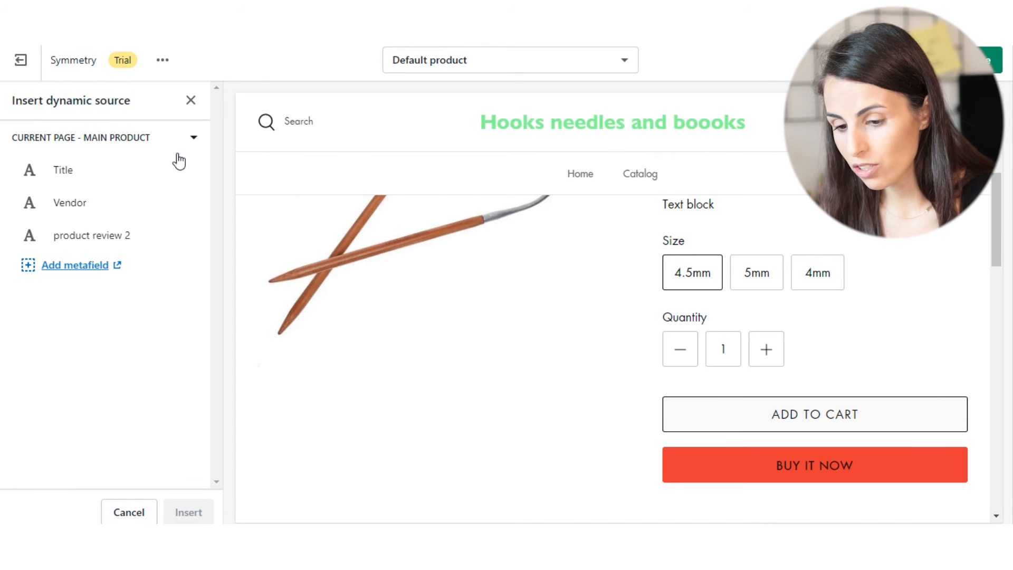
{"action": "left_click", "coordinate": [106, 239]}
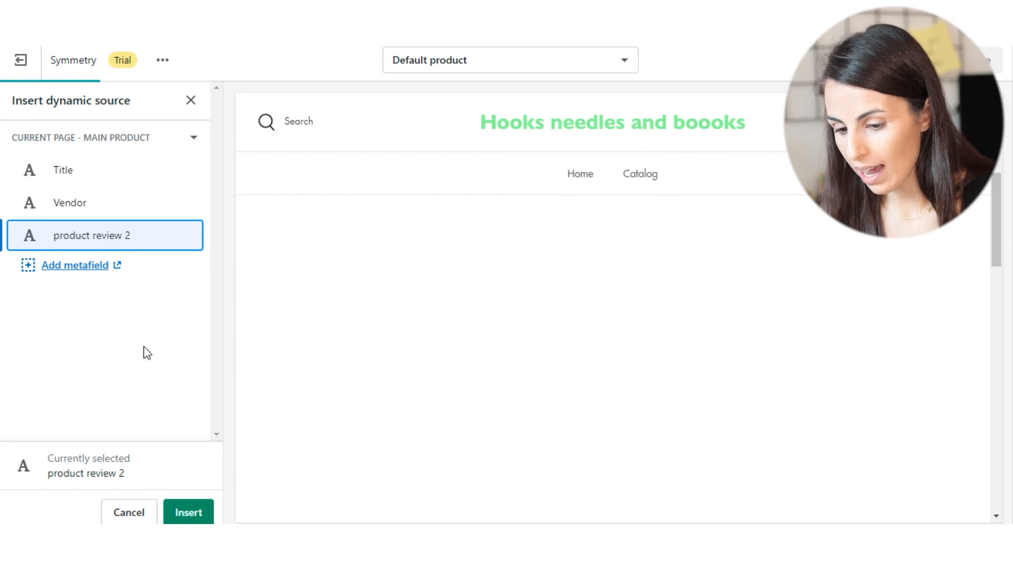
{"action": "left_click", "coordinate": [189, 513]}
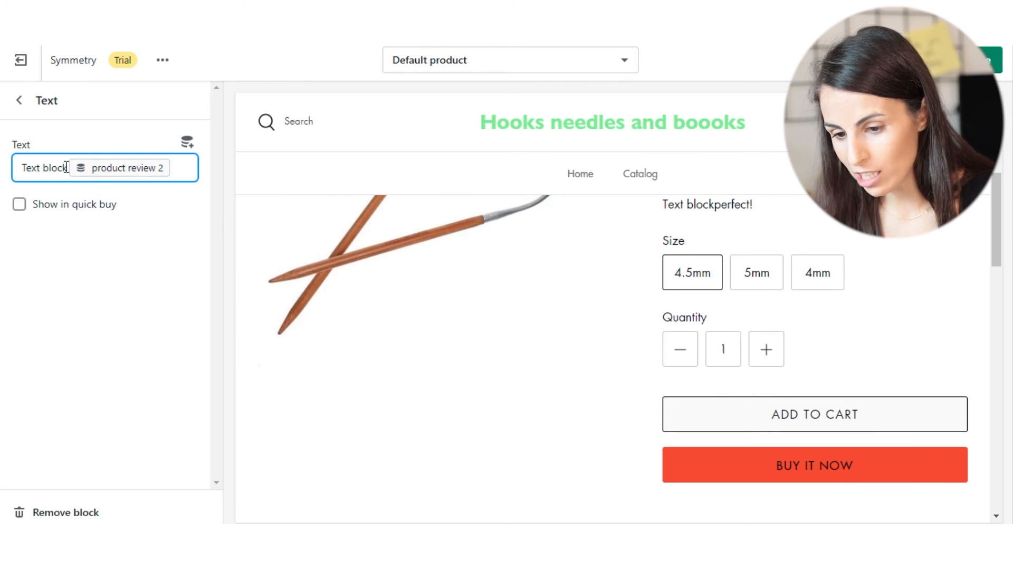
Remove the default "Text block" wording so that the Text block contains only the product review 2 metafield
{"action": "left_click_drag", "start_coordinate": [64, 167], "coordinate": [21, 168]}
{"action": "key", "text": "BackSpace"}
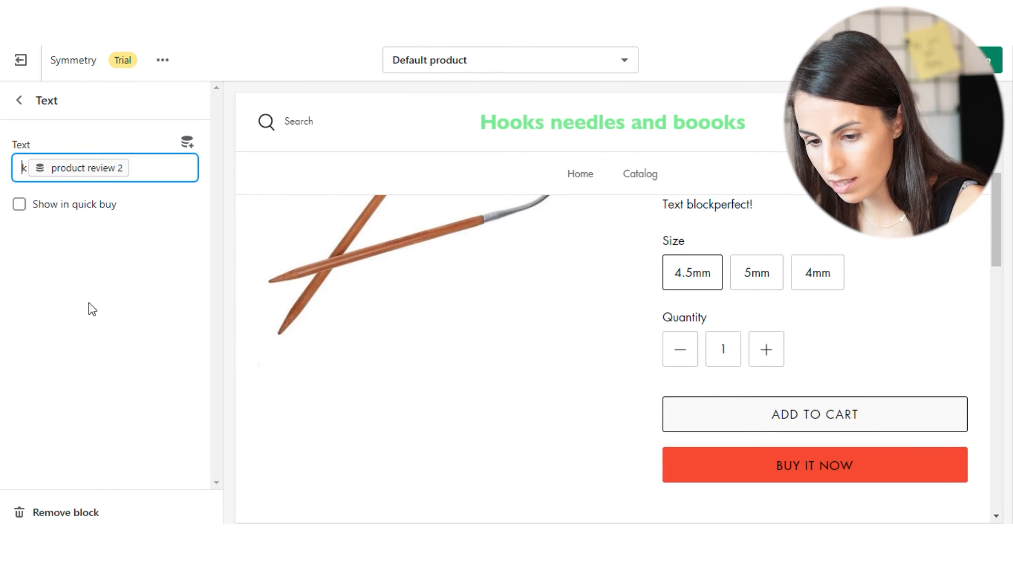
{"action": "key", "text": "BackSpace"}
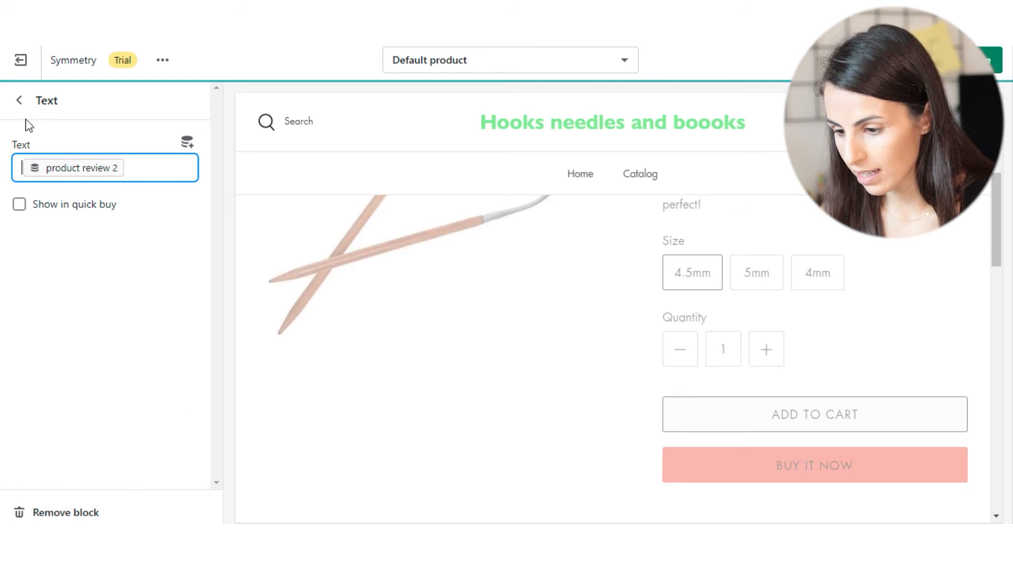
{"action": "left_click", "coordinate": [22, 100]}
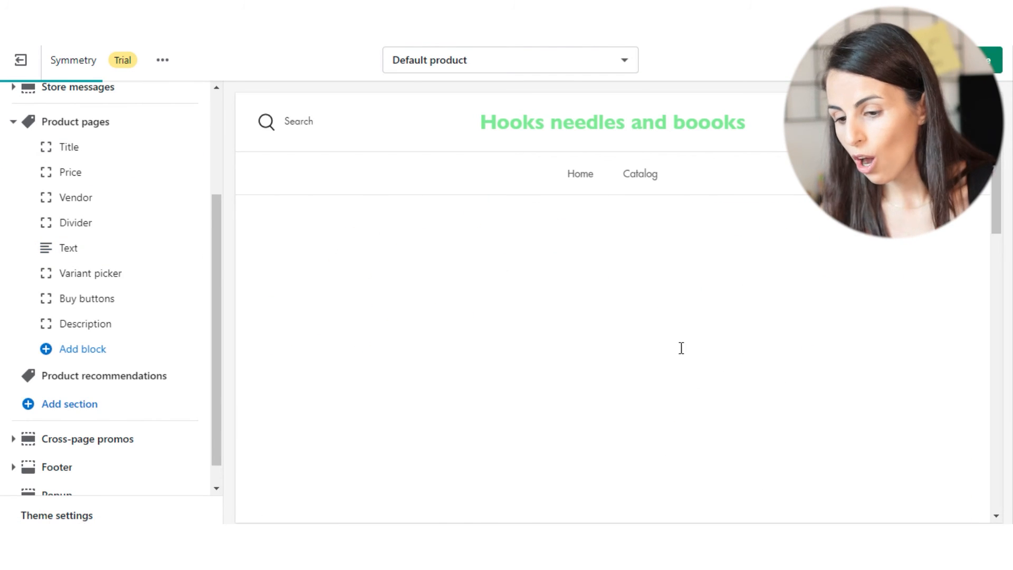
{"action": "left_click", "coordinate": [79, 246]}
{"action": "left_click", "coordinate": [25, 176]}
{"action": "left_click", "coordinate": [21, 100]}
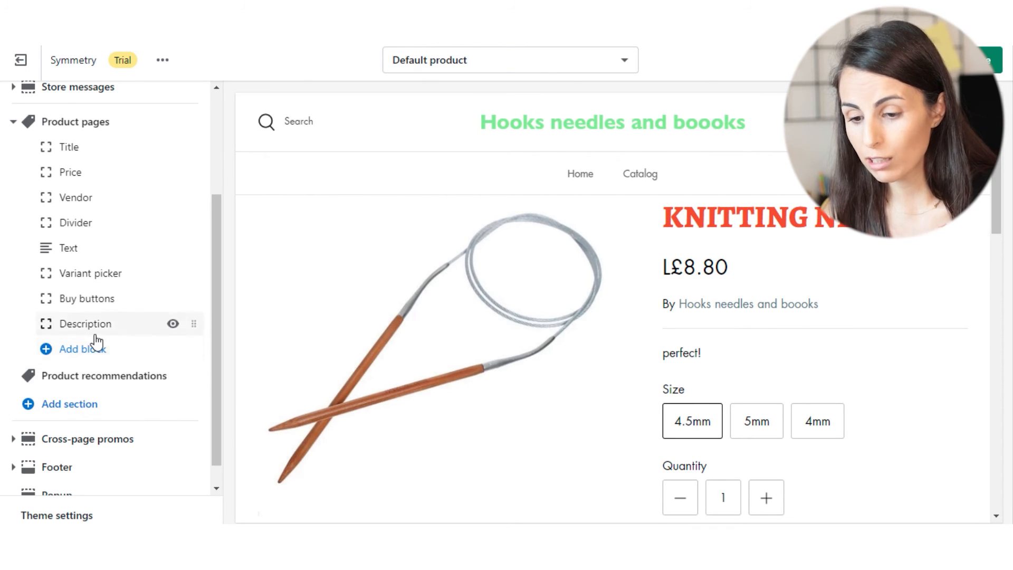
Add a Rich text block to Product pages and review its settings
{"action": "left_click", "coordinate": [85, 352]}
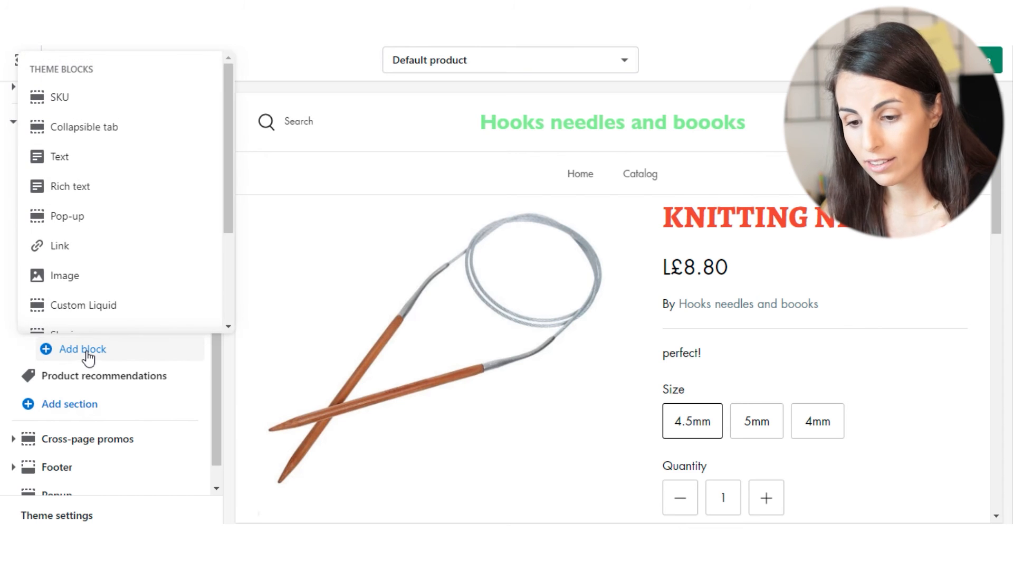
{"action": "left_click", "coordinate": [100, 195]}
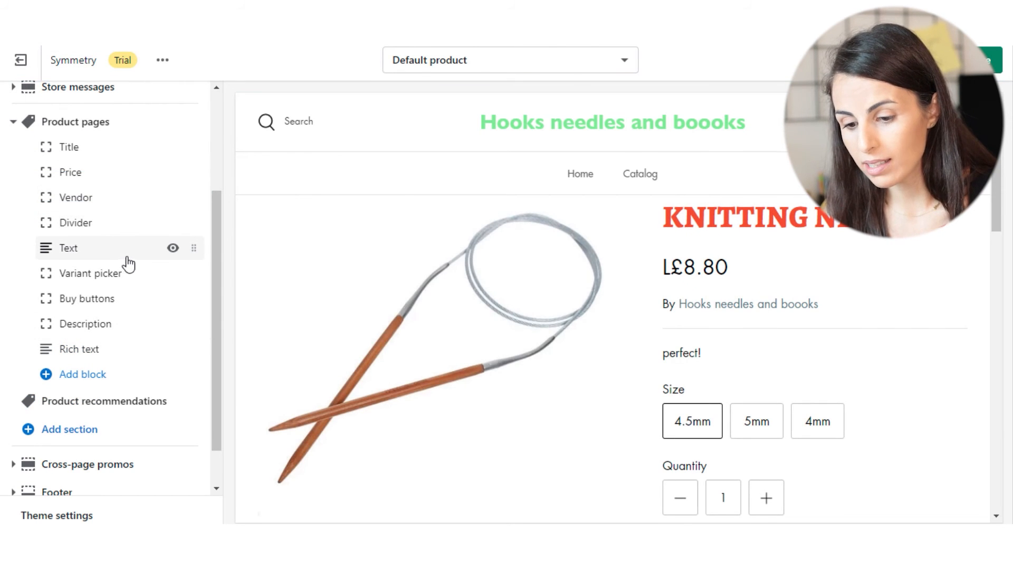
{"action": "left_click", "coordinate": [93, 354]}
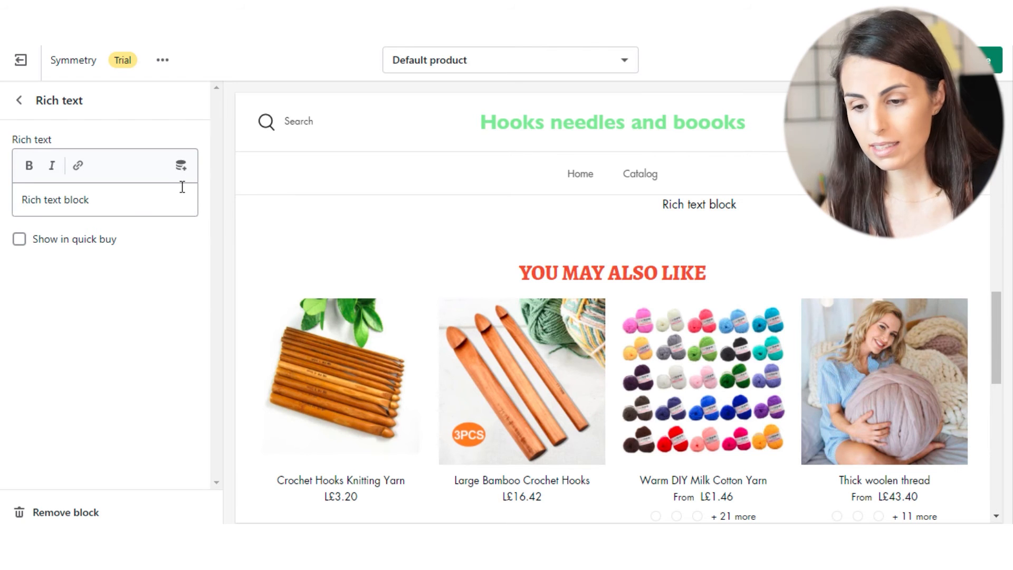
{"action": "left_click", "coordinate": [18, 101]}
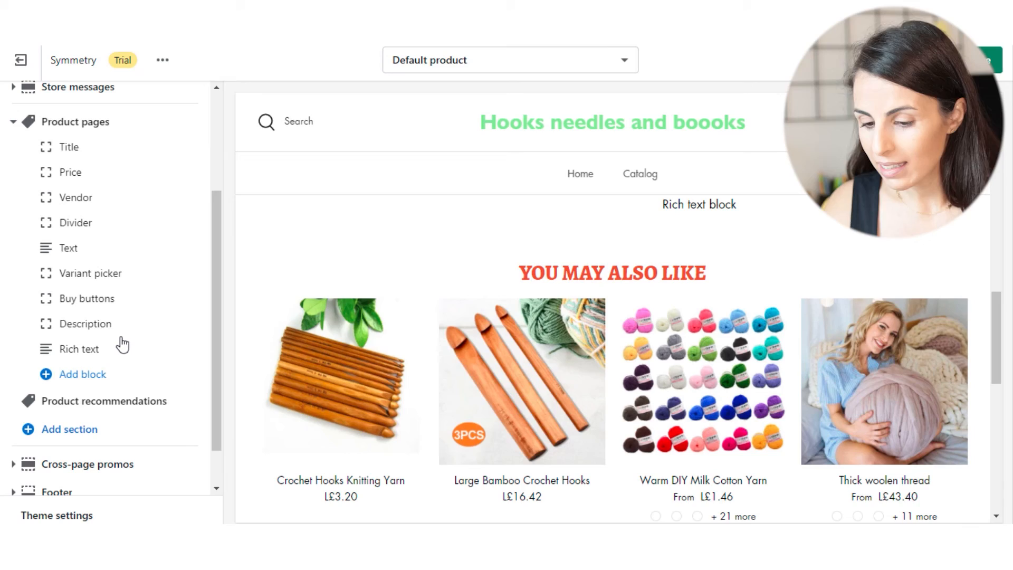
Add a Gallery section below Product recommendations in the Default product template
{"action": "scroll", "coordinate": [157, 334], "scroll_direction": "down", "scroll_amount": 1}
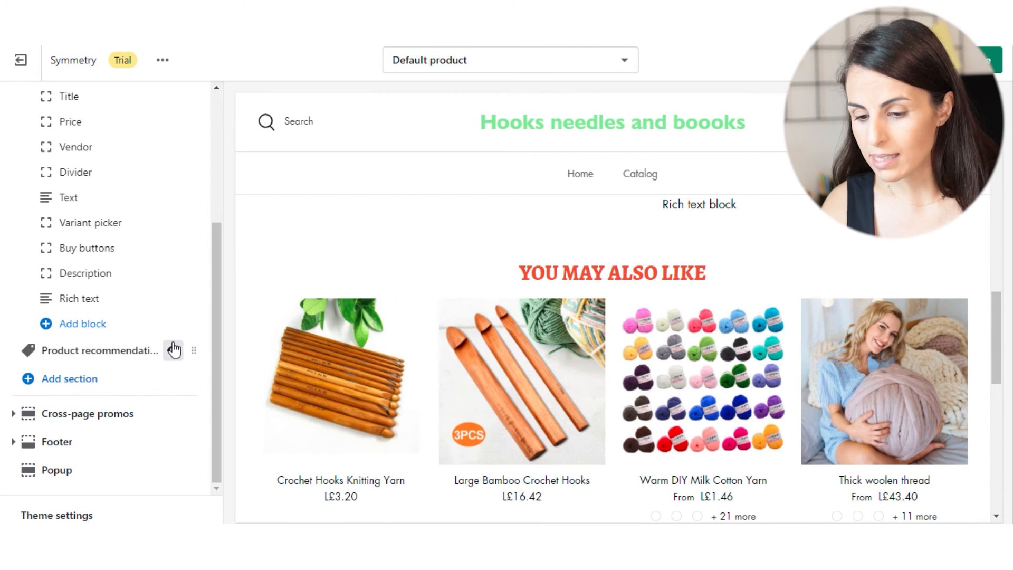
{"action": "left_click", "coordinate": [75, 379]}
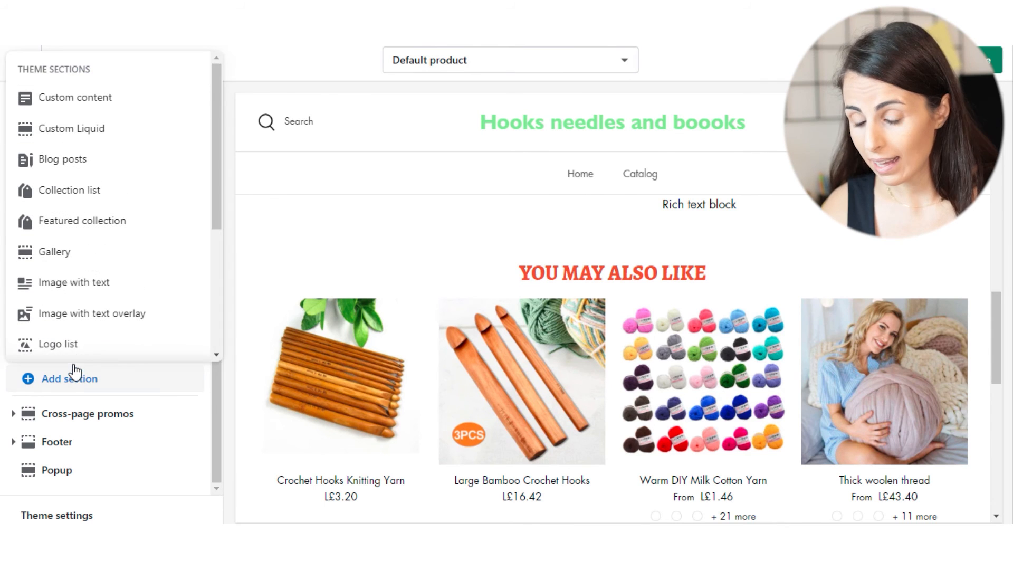
{"action": "left_click", "coordinate": [122, 252]}
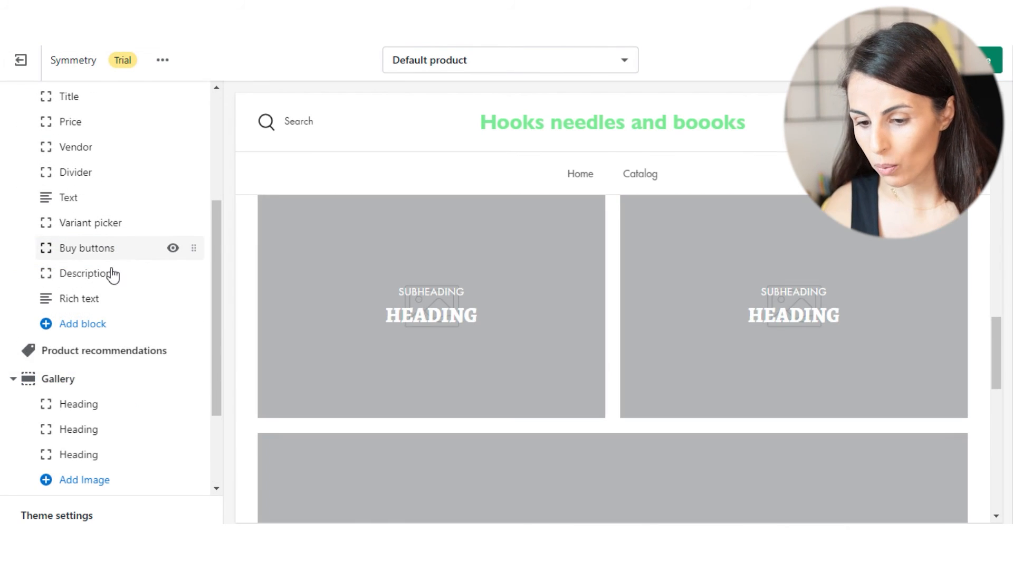
Check the first Gallery image's dynamic source options, and start another product metafield definition in the store's Metafields settings
{"action": "left_click", "coordinate": [76, 408]}
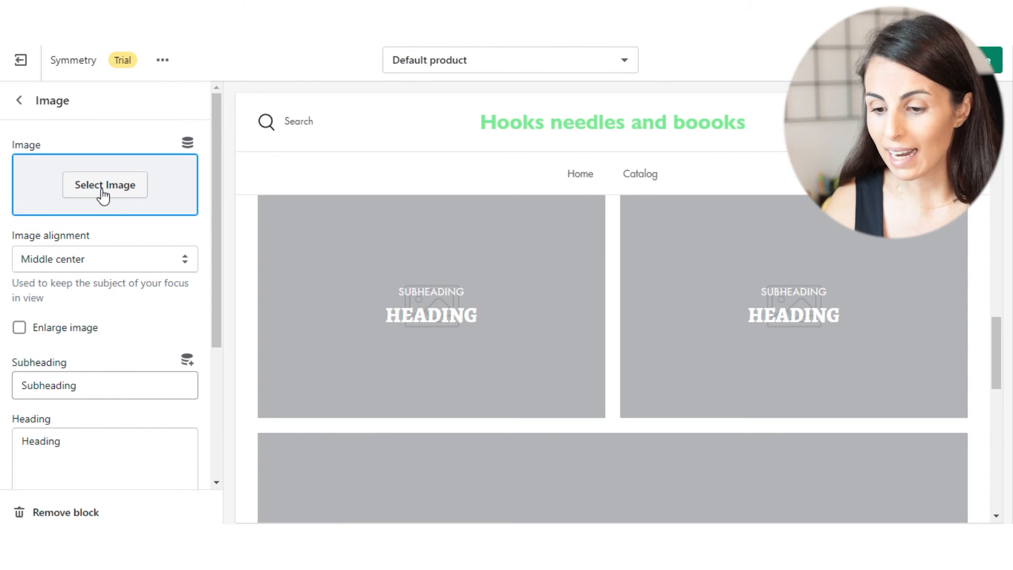
{"action": "left_click", "coordinate": [188, 144]}
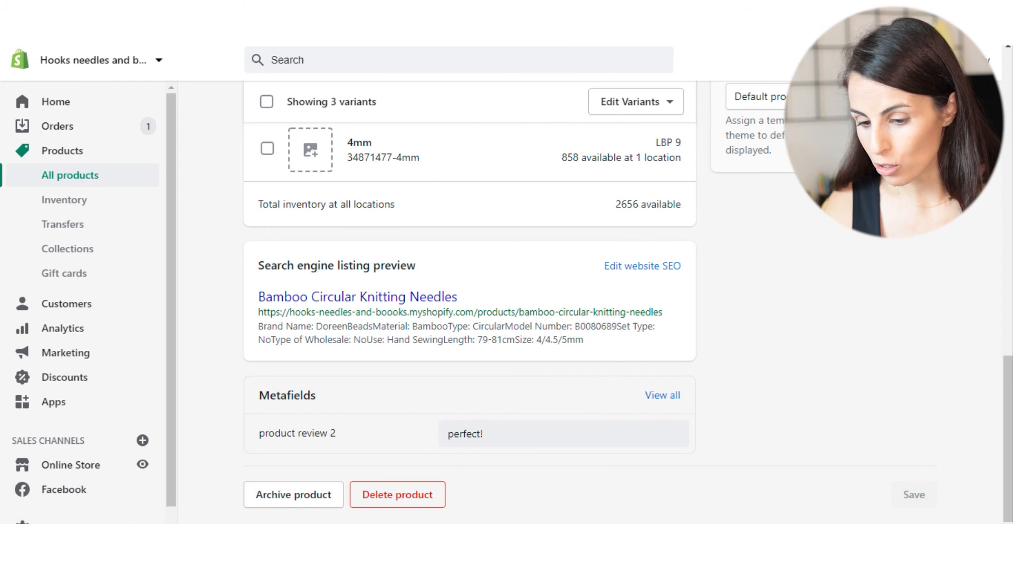
{"action": "left_click", "coordinate": [98, 520]}
{"action": "left_click", "coordinate": [895, 409]}
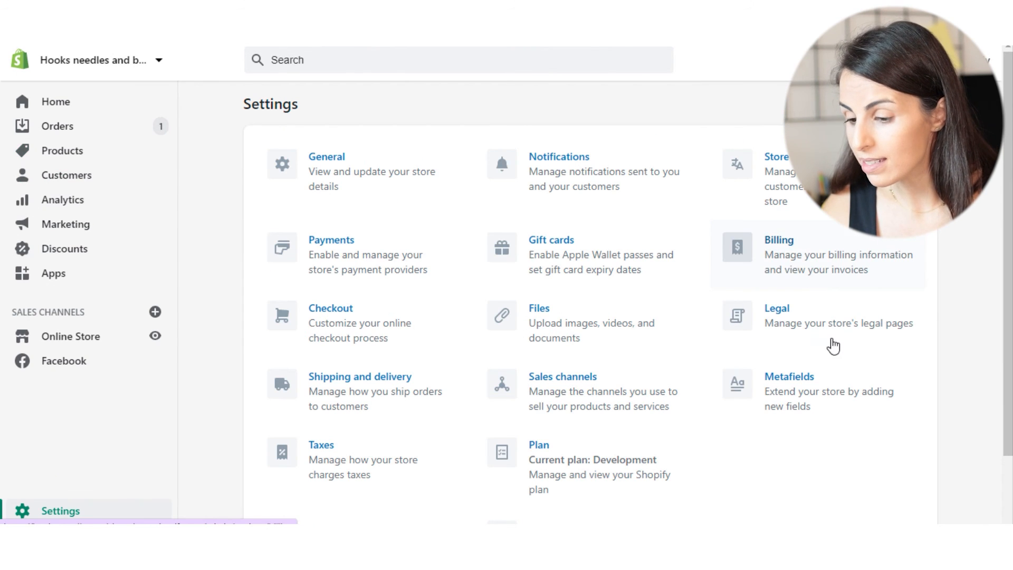
{"action": "left_click", "coordinate": [745, 388]}
{"action": "left_click", "coordinate": [621, 169]}
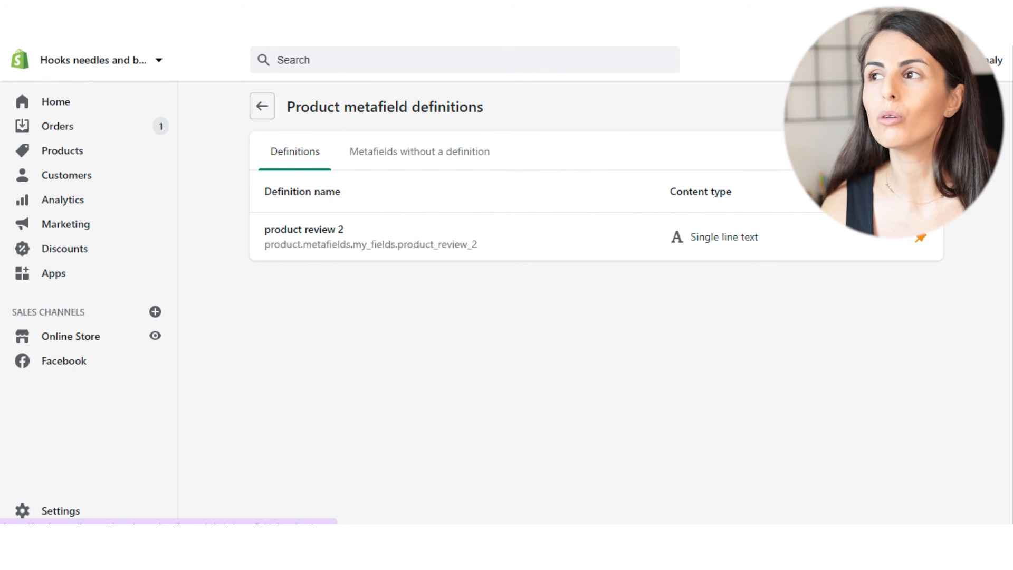
{"action": "left_click", "coordinate": [903, 107]}
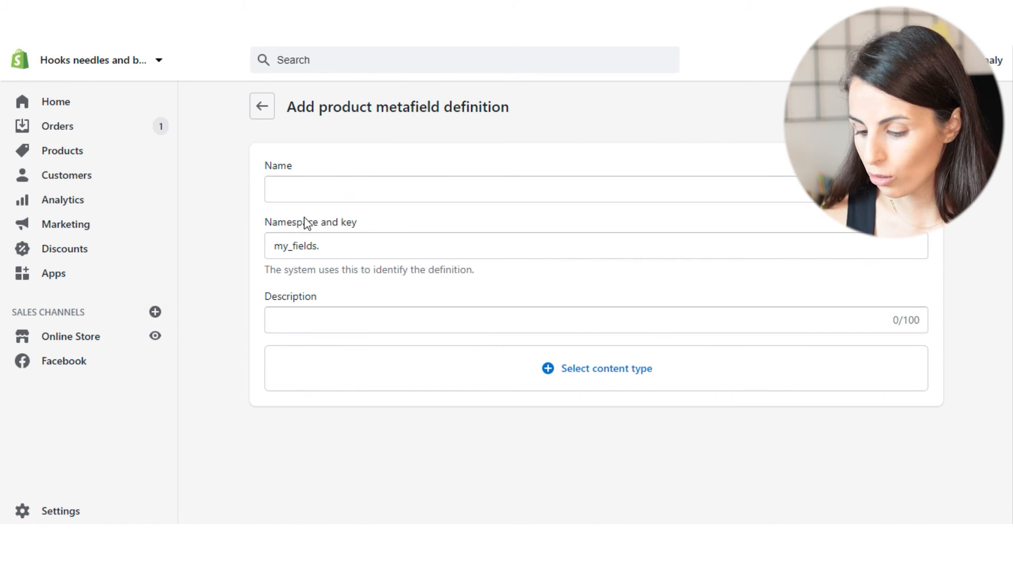
Name the new product metafield definition "Image 1" and give it the description "image"
{"action": "left_click", "coordinate": [335, 191]}
{"action": "type", "text": "Image 1"}
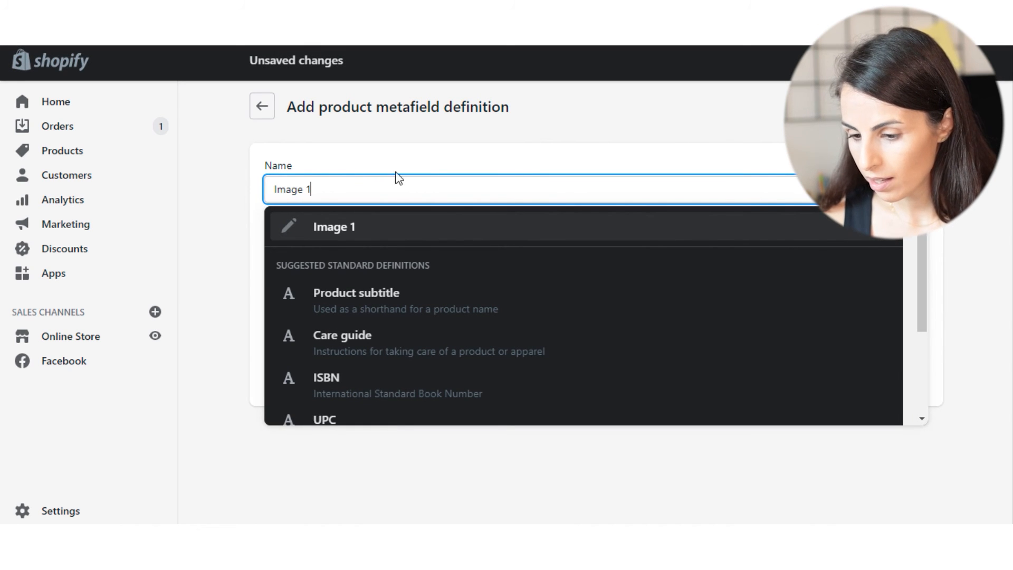
{"action": "key", "text": "Return"}
{"action": "left_click", "coordinate": [288, 323]}
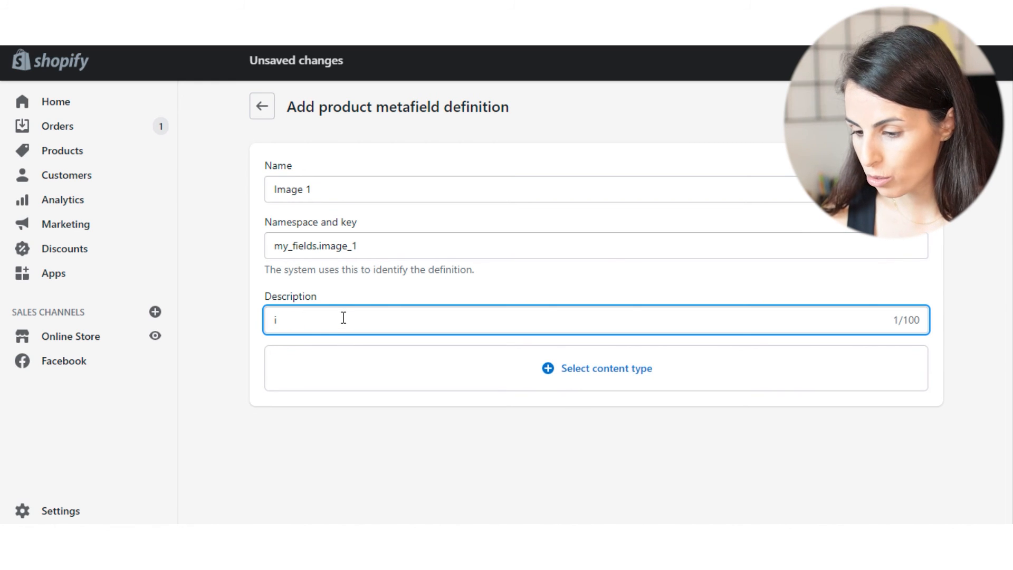
Set the Image 1 definition's content type to File, accepting only images, and save the definition
{"action": "left_click", "coordinate": [579, 373]}
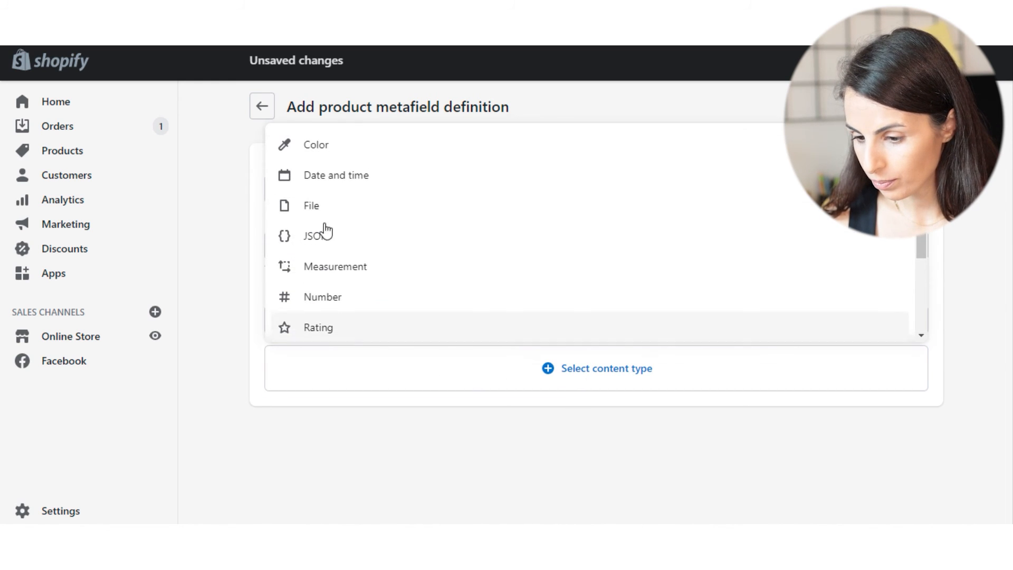
{"action": "scroll", "coordinate": [361, 259], "scroll_direction": "down", "scroll_amount": 1}
{"action": "scroll", "coordinate": [361, 260], "scroll_direction": "down", "scroll_amount": 2}
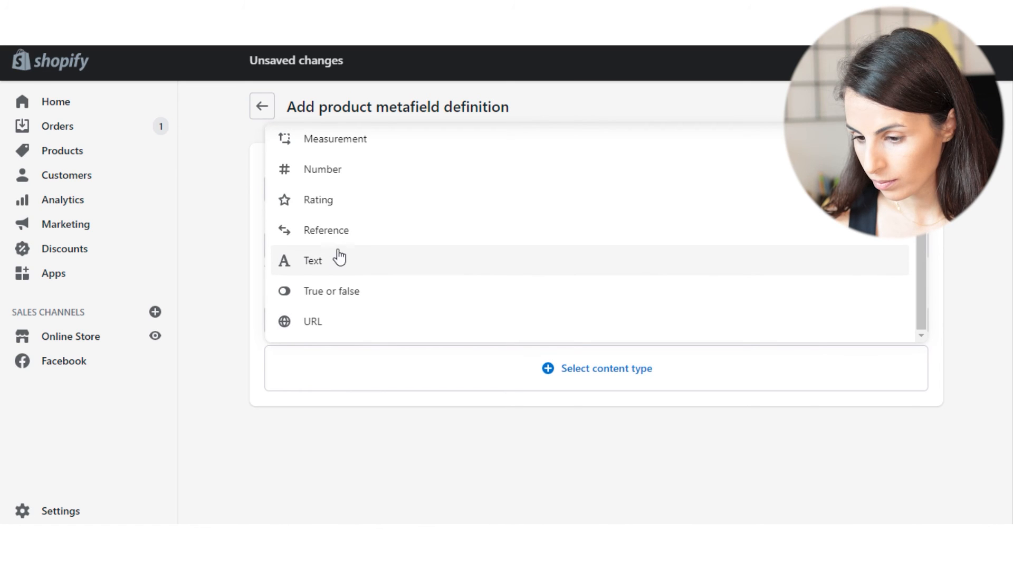
{"action": "scroll", "coordinate": [336, 182], "scroll_direction": "up", "scroll_amount": 3}
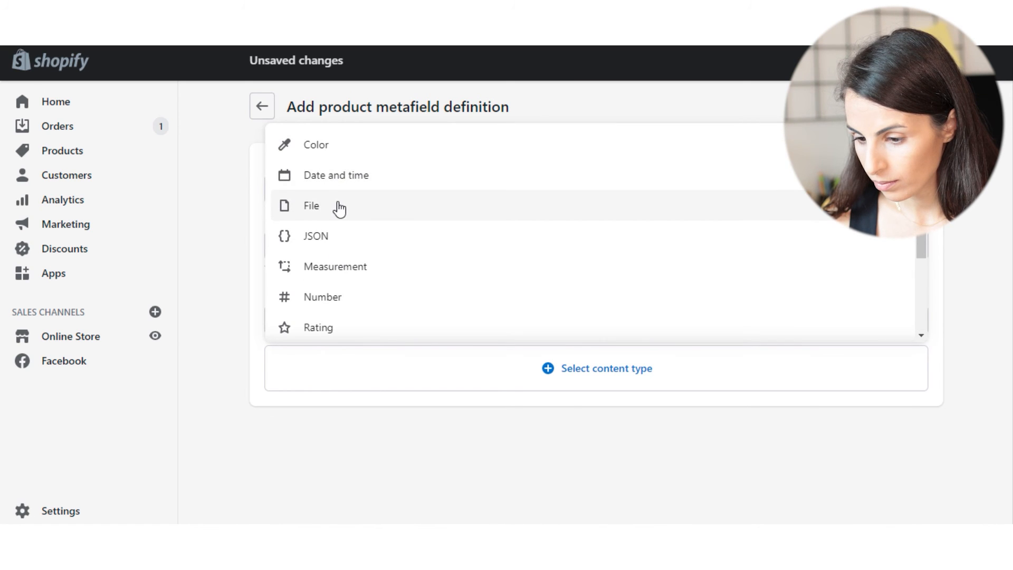
{"action": "left_click", "coordinate": [335, 206]}
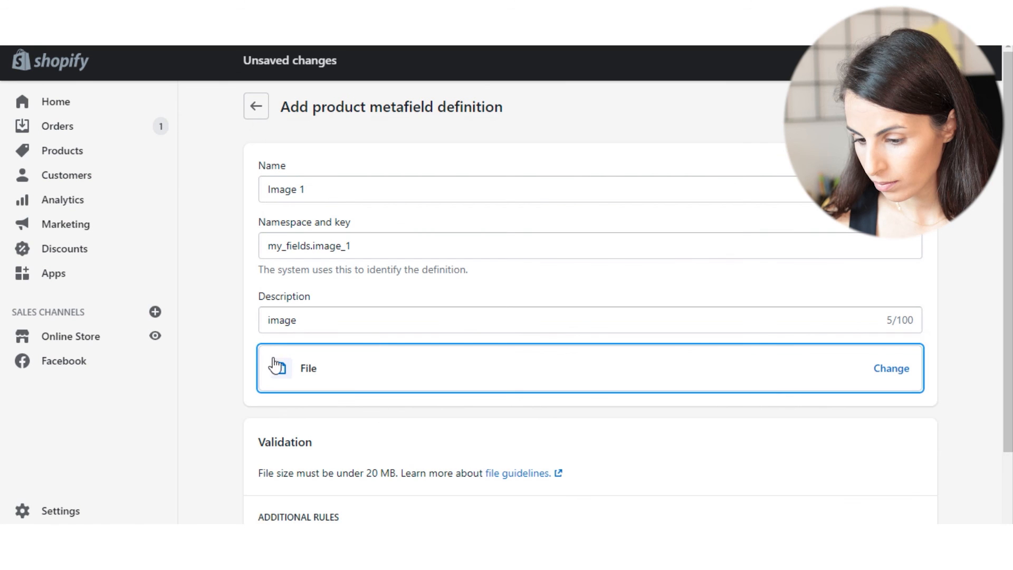
{"action": "scroll", "coordinate": [273, 345], "scroll_direction": "down", "scroll_amount": 2}
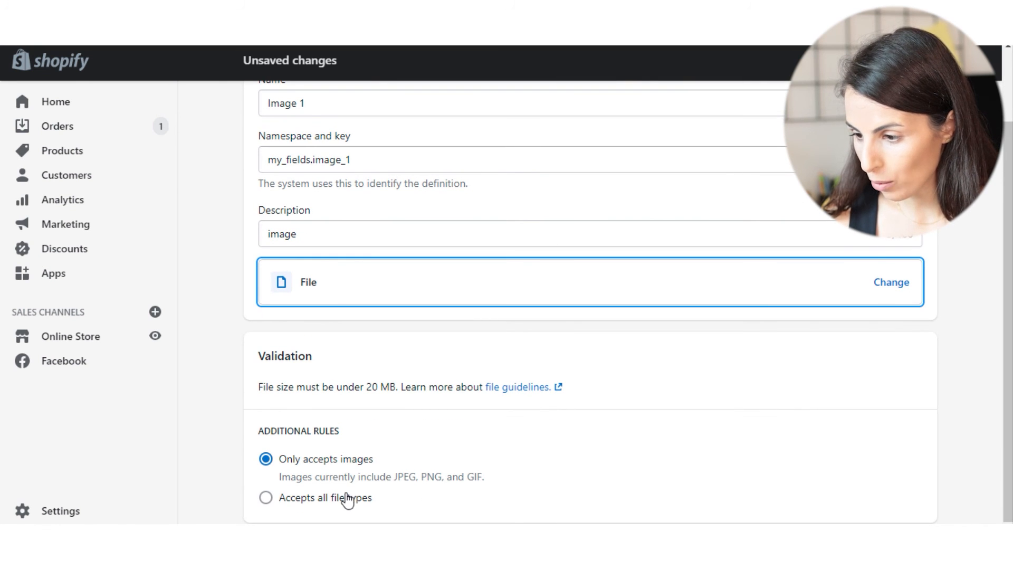
{"action": "left_click", "coordinate": [920, 61]}
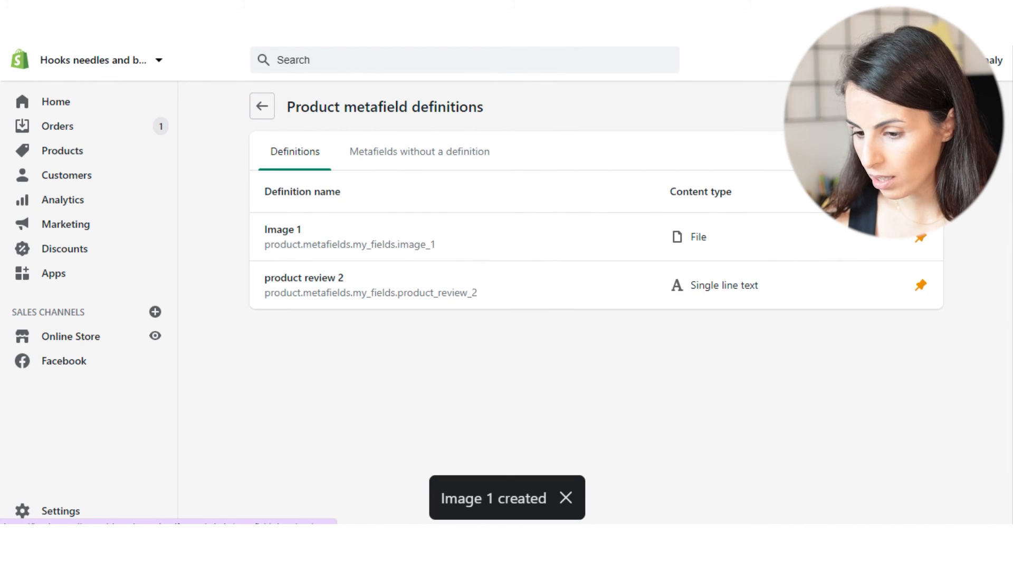
Create another product metafield definition named "Image 2" with the description "Image 2" and the File content type
{"action": "left_click", "coordinate": [898, 106]}
{"action": "left_click", "coordinate": [310, 187]}
{"action": "type", "text": "Image 2"}
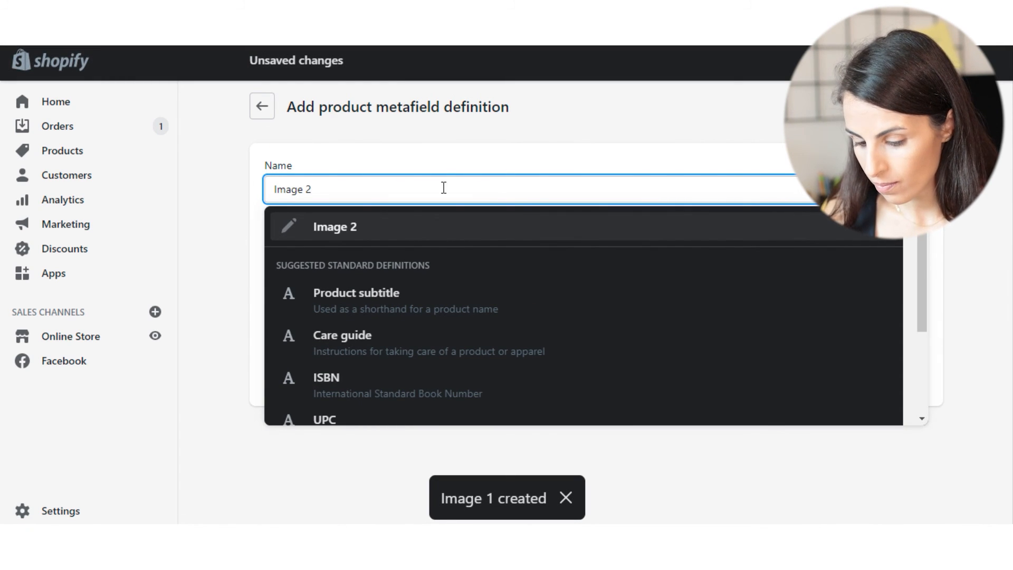
{"action": "left_click", "coordinate": [438, 129]}
{"action": "left_click_drag", "start_coordinate": [338, 189], "coordinate": [56, 184]}
{"action": "key", "text": "ctrl+c"}
{"action": "left_click", "coordinate": [364, 323]}
{"action": "key", "text": "ctrl+v"}
{"action": "left_click", "coordinate": [554, 363]}
{"action": "left_click", "coordinate": [326, 216]}
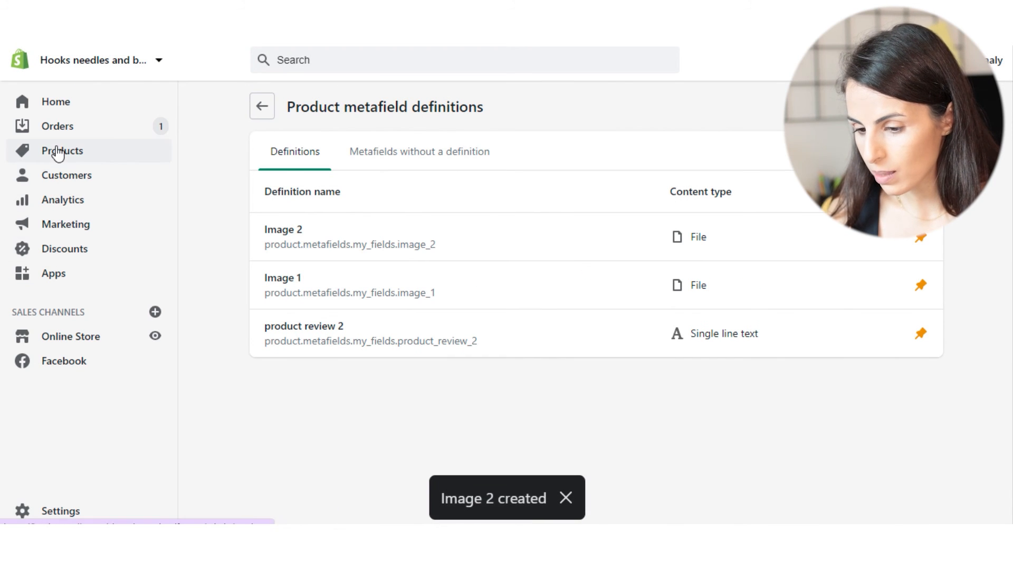
Open the Bamboo Circular Knitting Needles product and assign the crochet_and_knitting image to its Image 1 metafield
{"action": "left_click", "coordinate": [57, 151]}
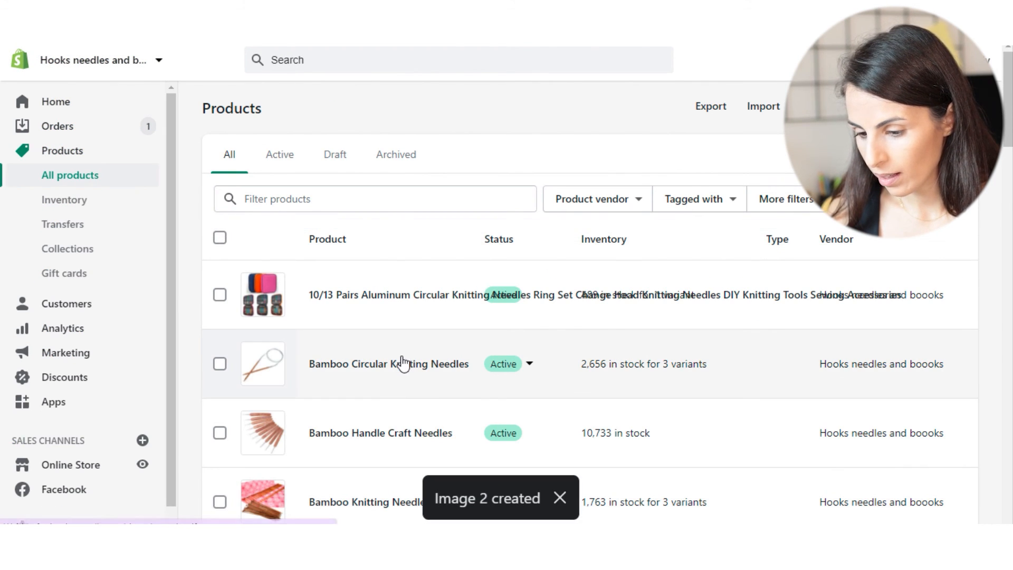
{"action": "left_click", "coordinate": [402, 363]}
{"action": "scroll", "coordinate": [402, 355], "scroll_direction": "down", "scroll_amount": 8}
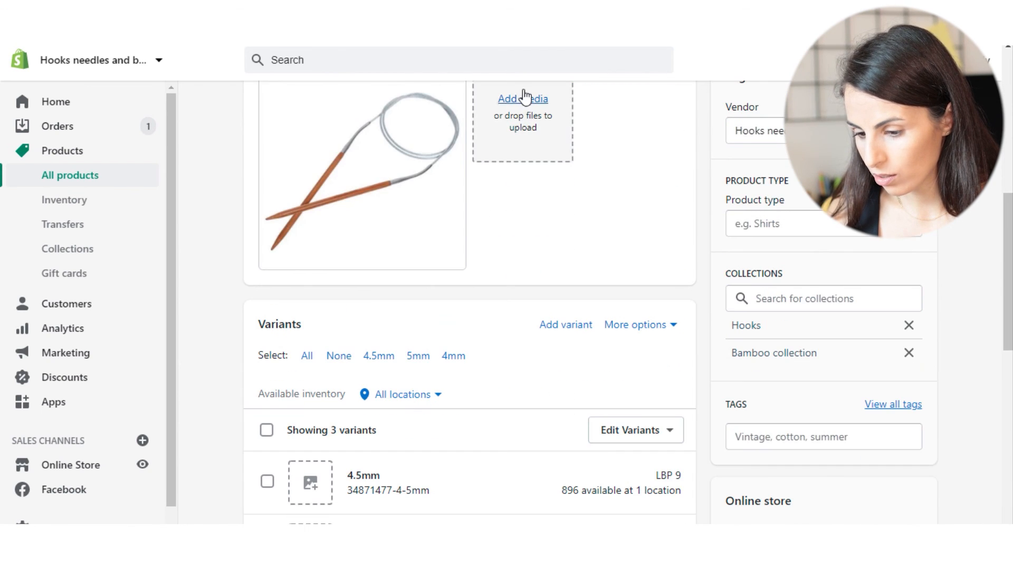
{"action": "scroll", "coordinate": [475, 311], "scroll_direction": "down", "scroll_amount": 10}
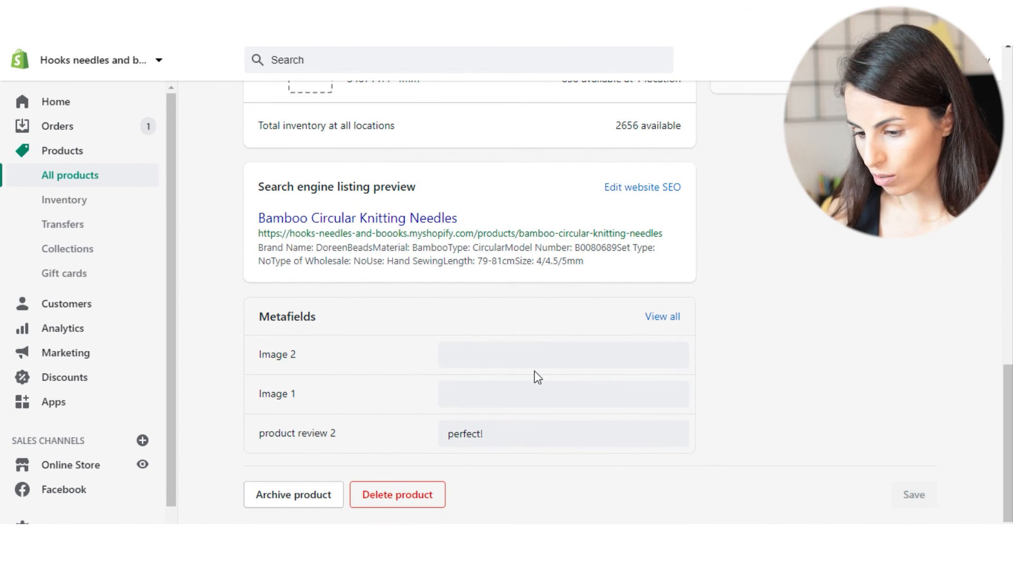
{"action": "left_click", "coordinate": [512, 397]}
{"action": "left_click", "coordinate": [496, 402]}
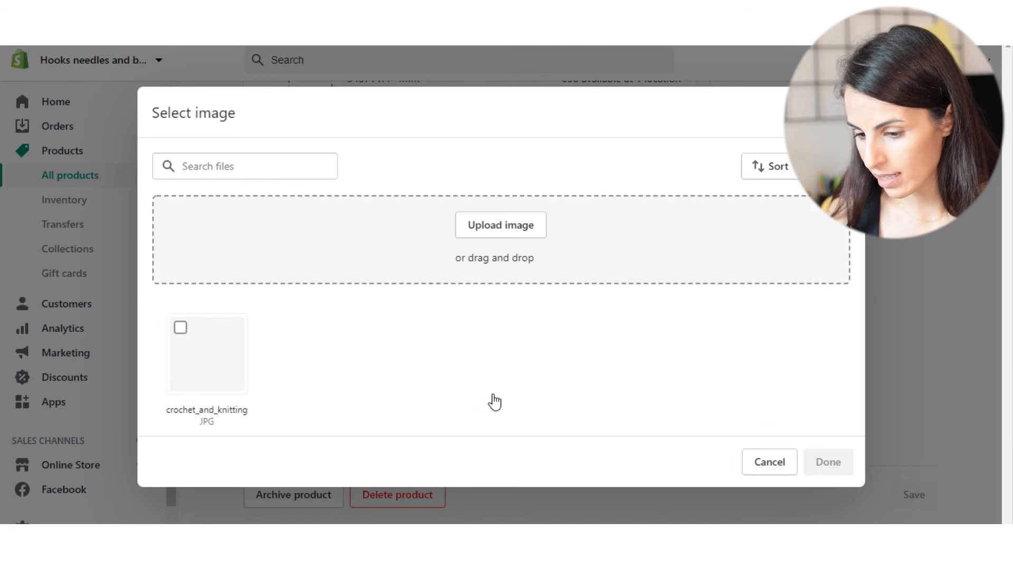
{"action": "left_click", "coordinate": [213, 352]}
{"action": "left_click", "coordinate": [828, 463]}
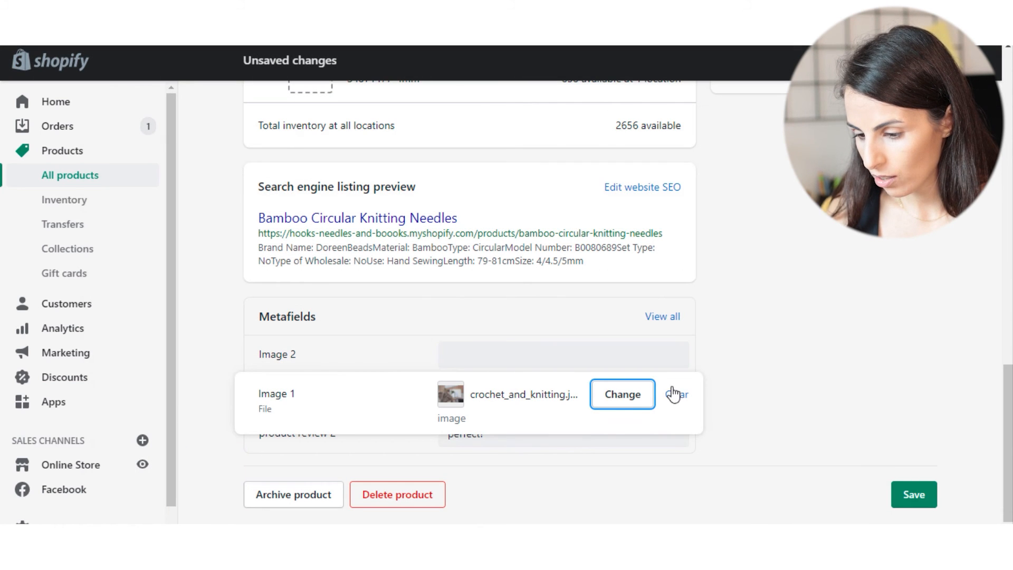
Assign the crochet_and_knitting image to the product's Image 2 metafield and save the product
{"action": "left_click", "coordinate": [580, 353]}
{"action": "left_click", "coordinate": [478, 355]}
{"action": "left_click", "coordinate": [223, 340]}
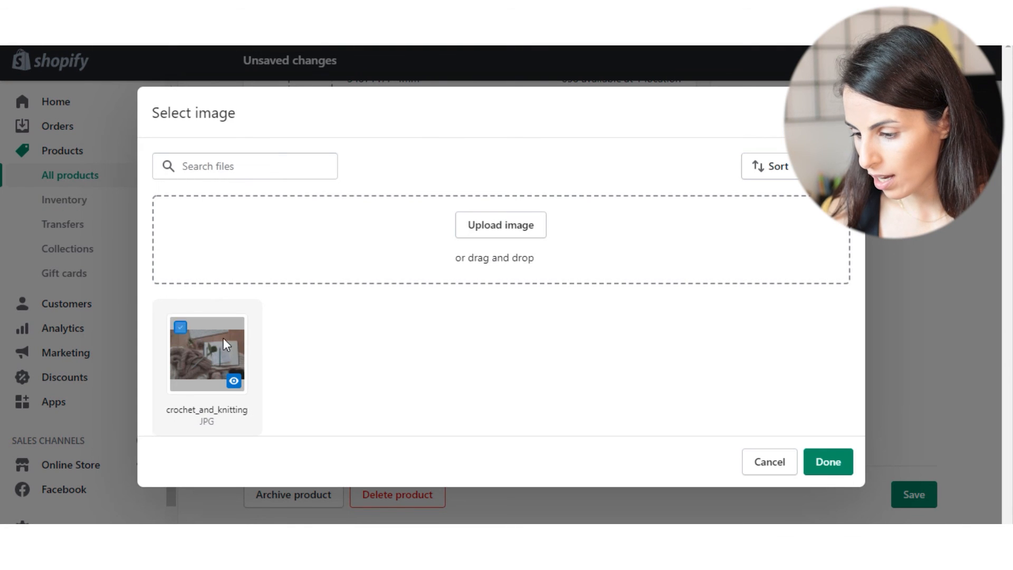
{"action": "left_click", "coordinate": [828, 462]}
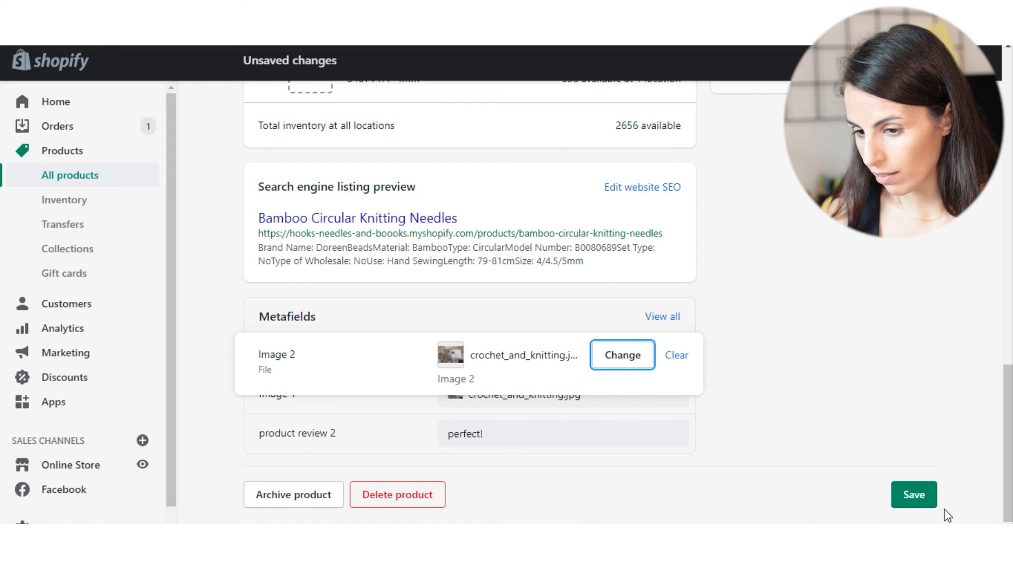
{"action": "left_click", "coordinate": [914, 493]}
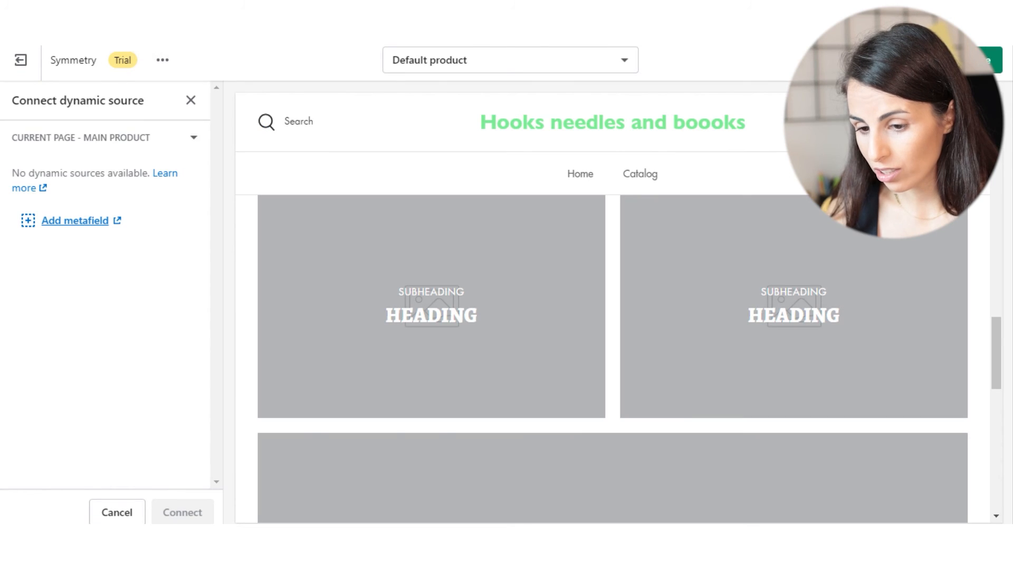
Refresh the first Gallery image's dynamic sources in the theme editor and connect it to the Image 1 metafield
{"action": "left_click", "coordinate": [186, 103]}
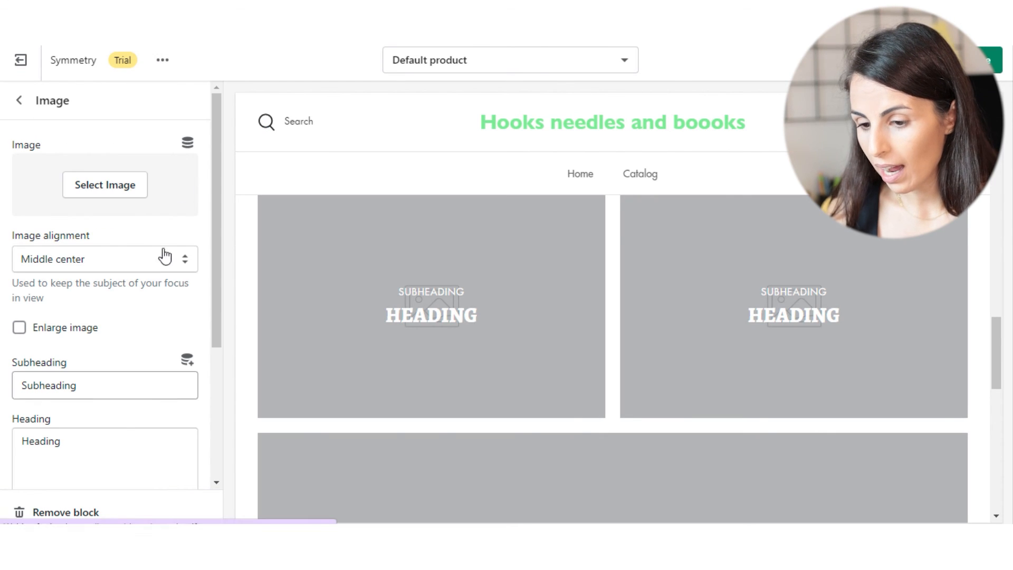
{"action": "left_click", "coordinate": [187, 151]}
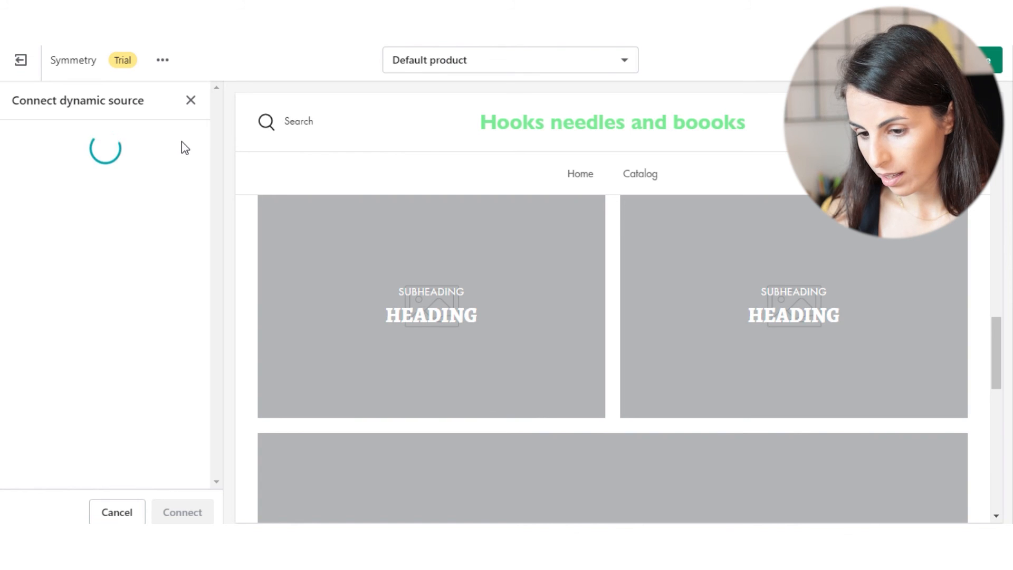
{"action": "left_click", "coordinate": [95, 173]}
{"action": "left_click", "coordinate": [183, 514]}
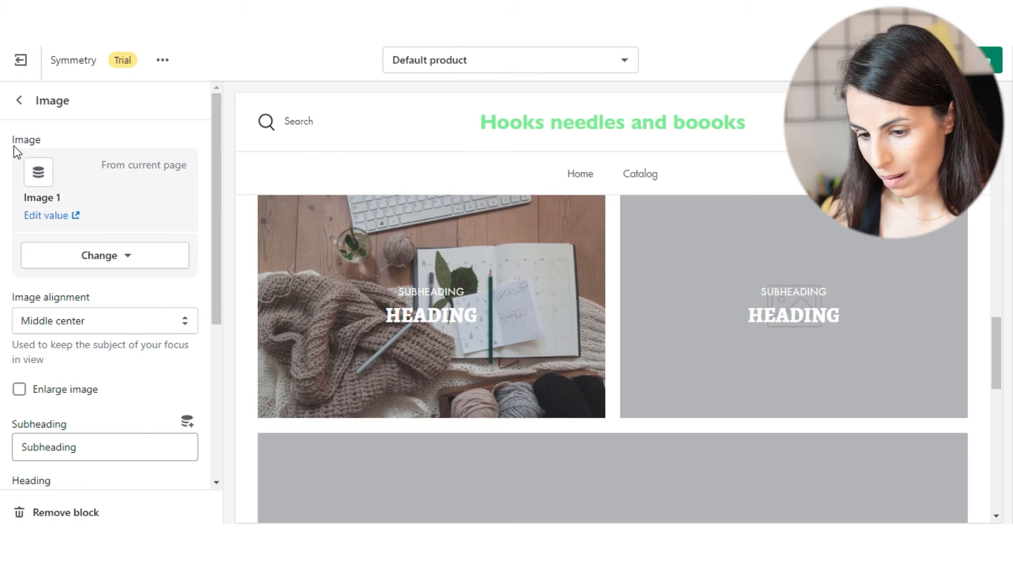
Connect the second Gallery image to the Image 2 metafield
{"action": "left_click", "coordinate": [20, 100]}
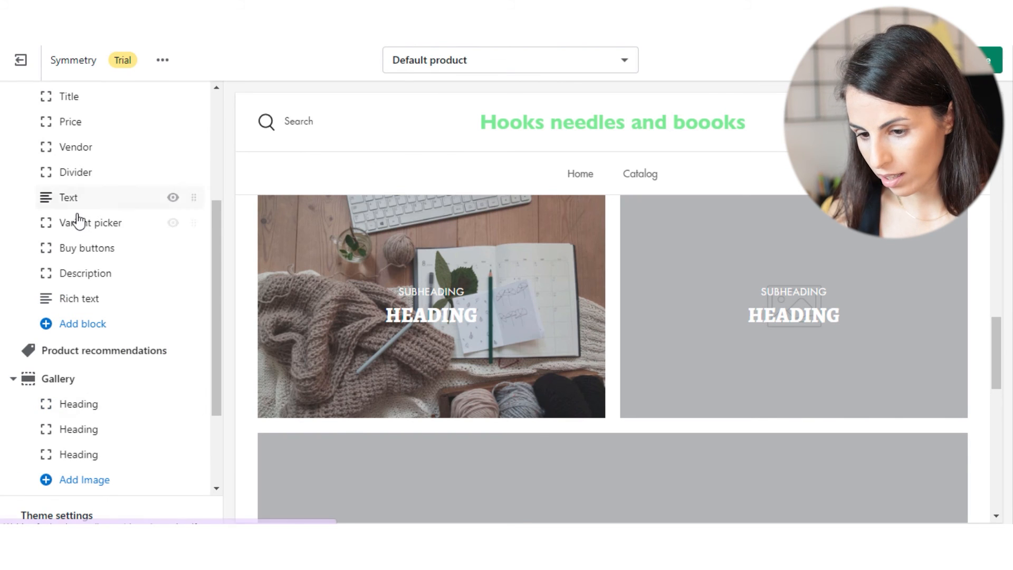
{"action": "left_click", "coordinate": [85, 434]}
{"action": "left_click", "coordinate": [187, 140]}
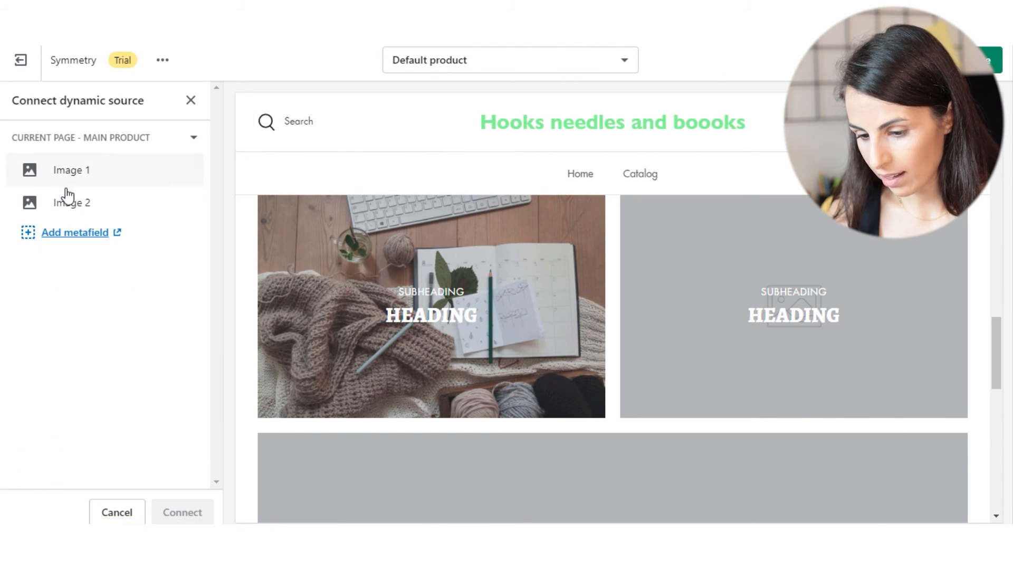
{"action": "left_click", "coordinate": [67, 206]}
{"action": "left_click", "coordinate": [182, 512]}
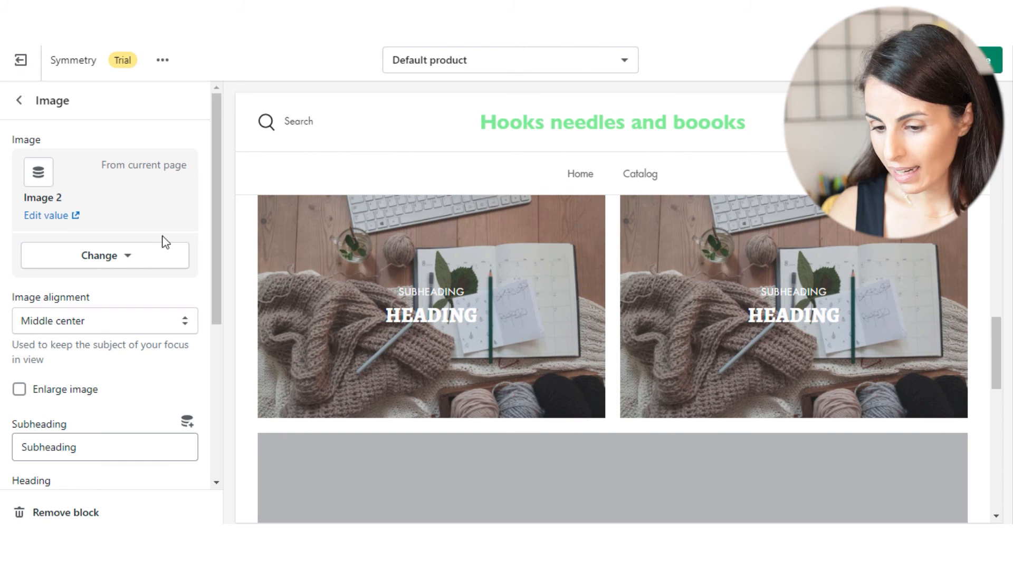
Review the Default product template's sections and page preview, and collapse the Product pages block list
{"action": "left_click", "coordinate": [19, 101]}
{"action": "scroll", "coordinate": [90, 283], "scroll_direction": "up", "scroll_amount": 4}
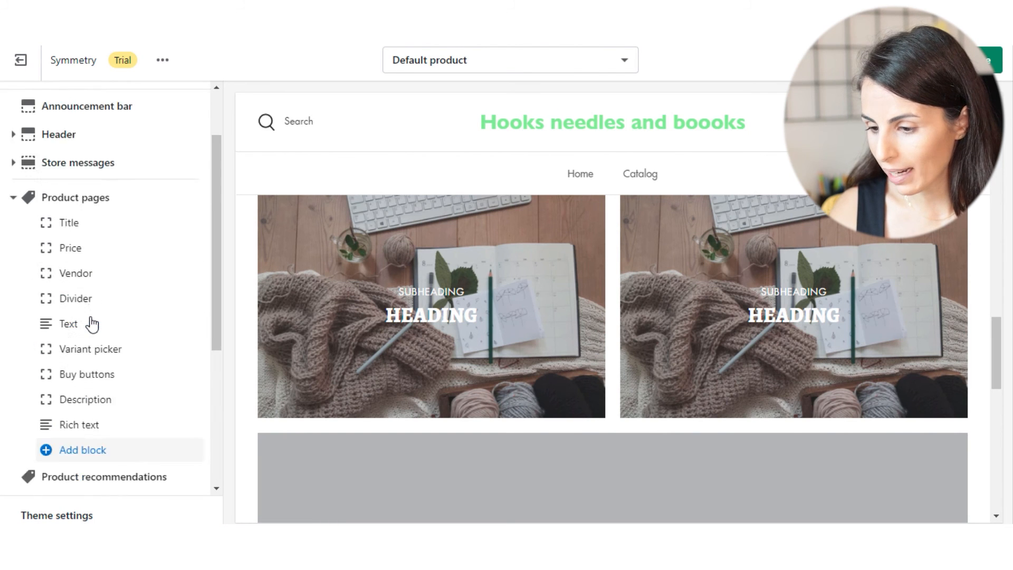
{"action": "scroll", "coordinate": [570, 336], "scroll_direction": "up", "scroll_amount": 3}
{"action": "scroll", "coordinate": [624, 354], "scroll_direction": "up", "scroll_amount": 10}
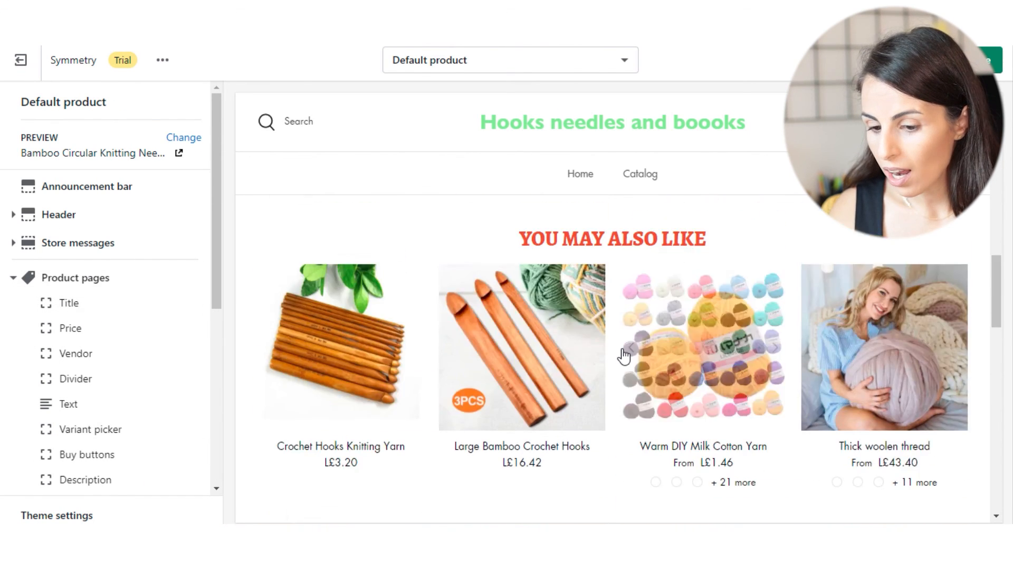
{"action": "scroll", "coordinate": [502, 486], "scroll_direction": "down", "scroll_amount": 4}
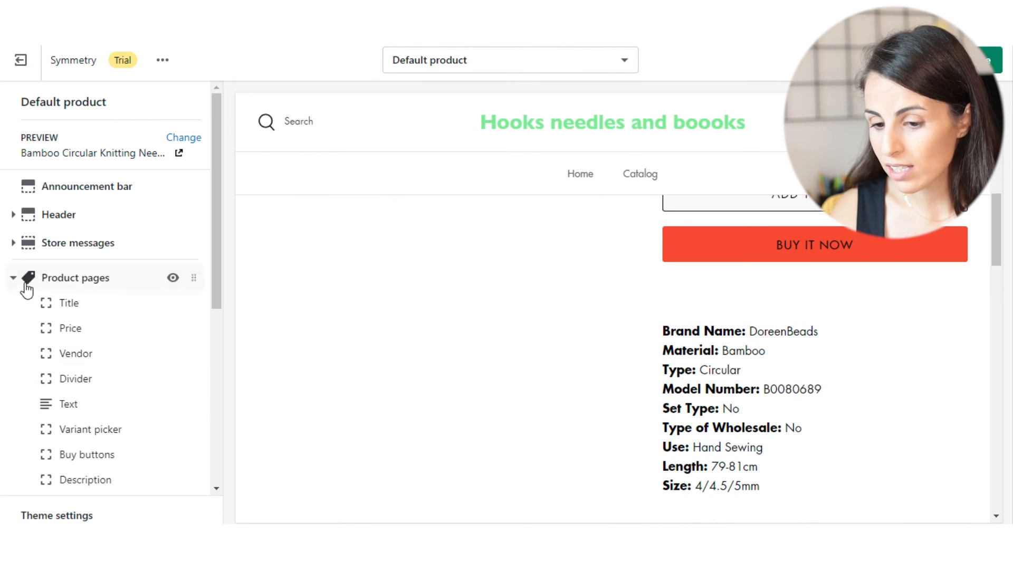
{"action": "scroll", "coordinate": [9, 283], "scroll_direction": "down", "scroll_amount": 2}
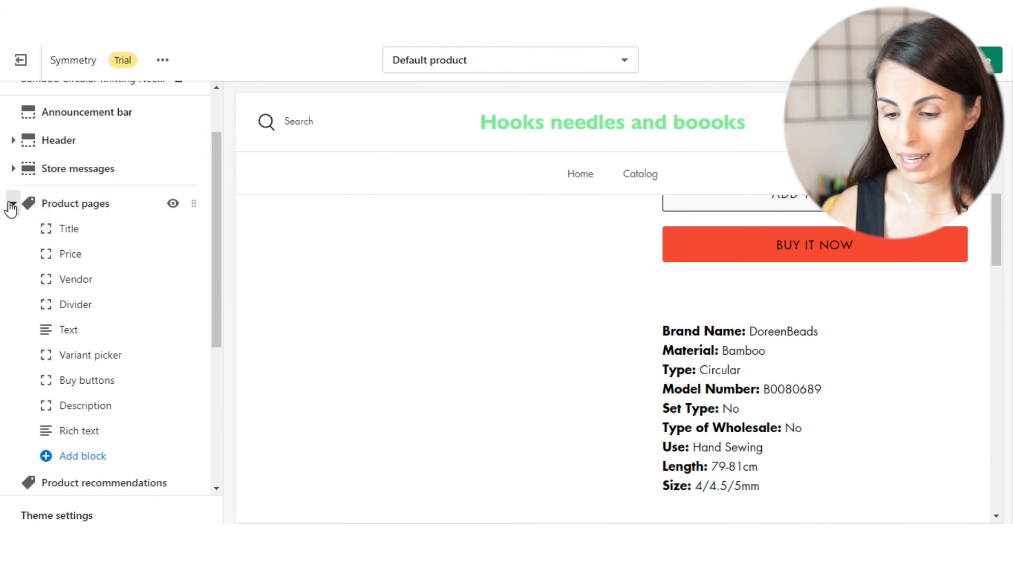
{"action": "left_click", "coordinate": [11, 204]}
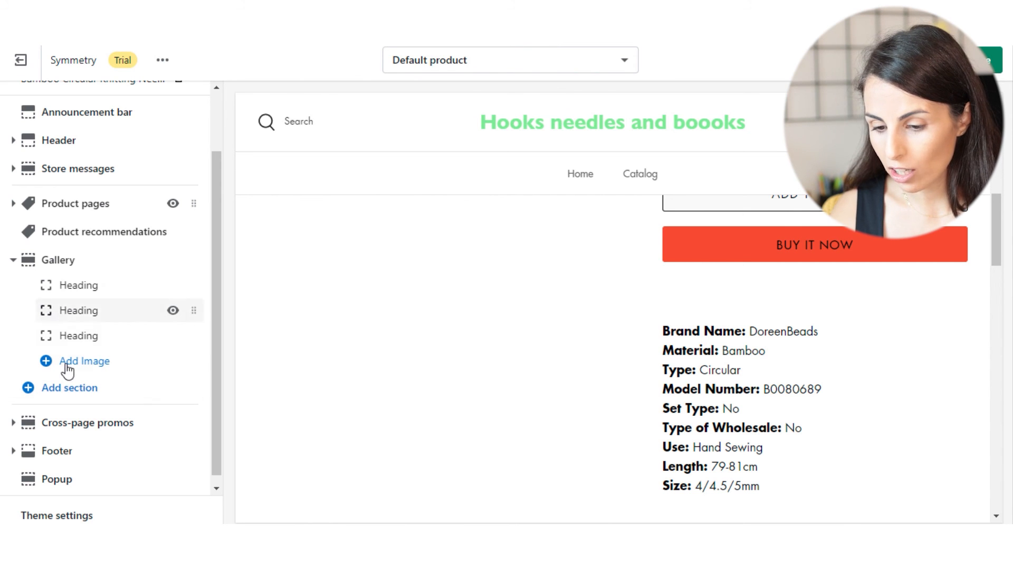
Add an Image with text section to the template and move it up to the position of Product recommendations
{"action": "left_click", "coordinate": [37, 391]}
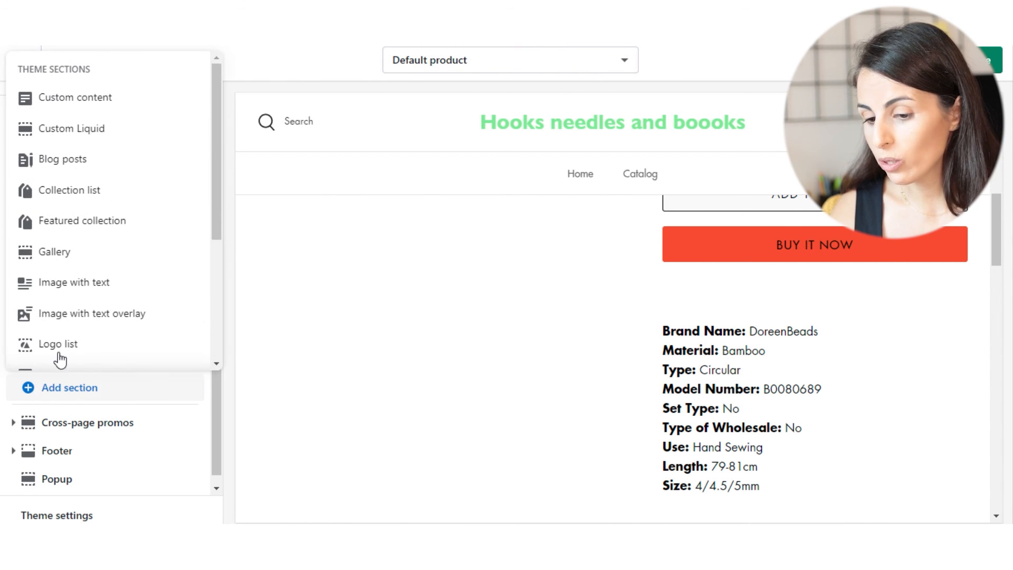
{"action": "scroll", "coordinate": [84, 215], "scroll_direction": "down", "scroll_amount": 5}
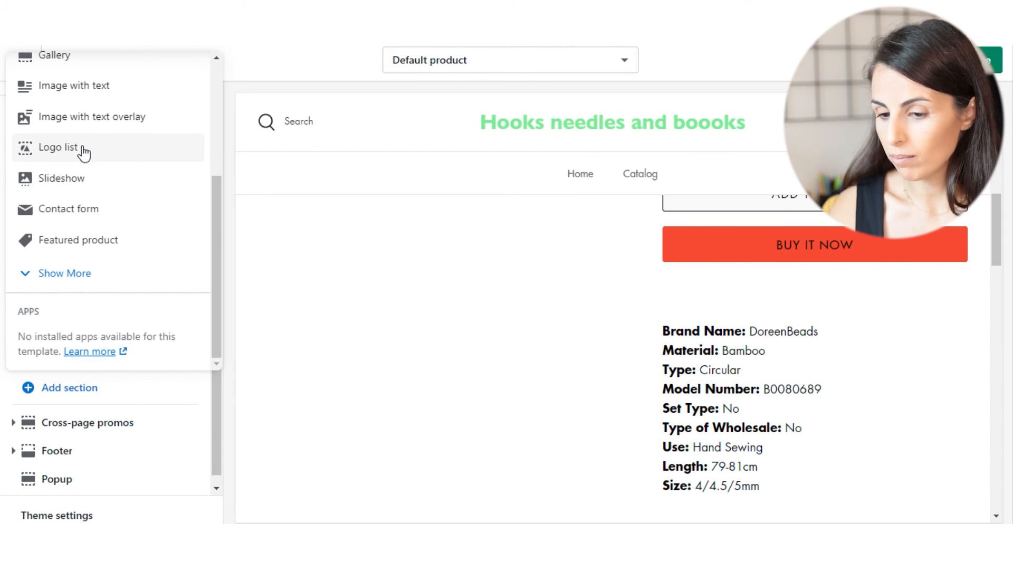
{"action": "left_click", "coordinate": [101, 99]}
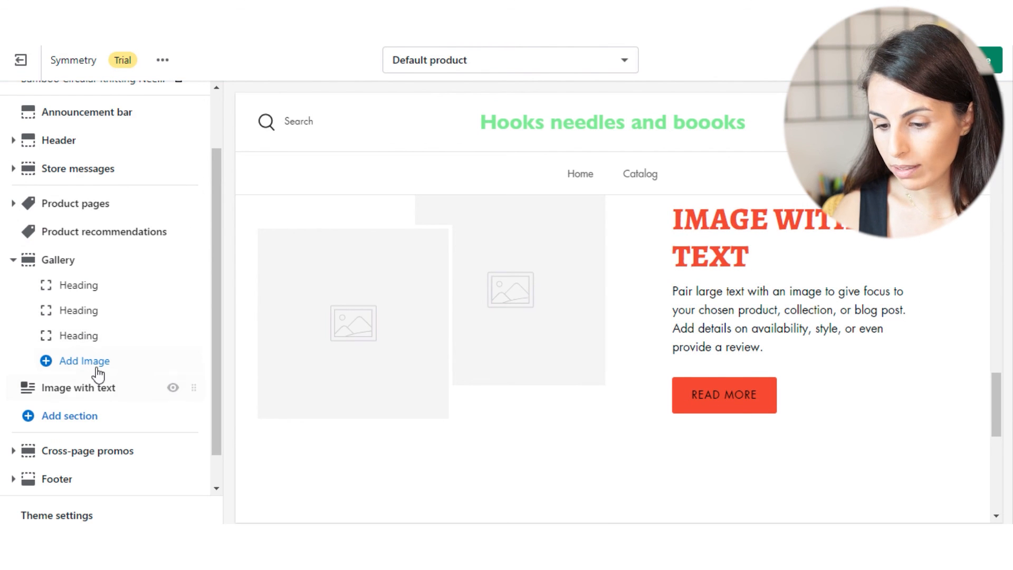
{"action": "left_click_drag", "start_coordinate": [195, 386], "coordinate": [182, 233]}
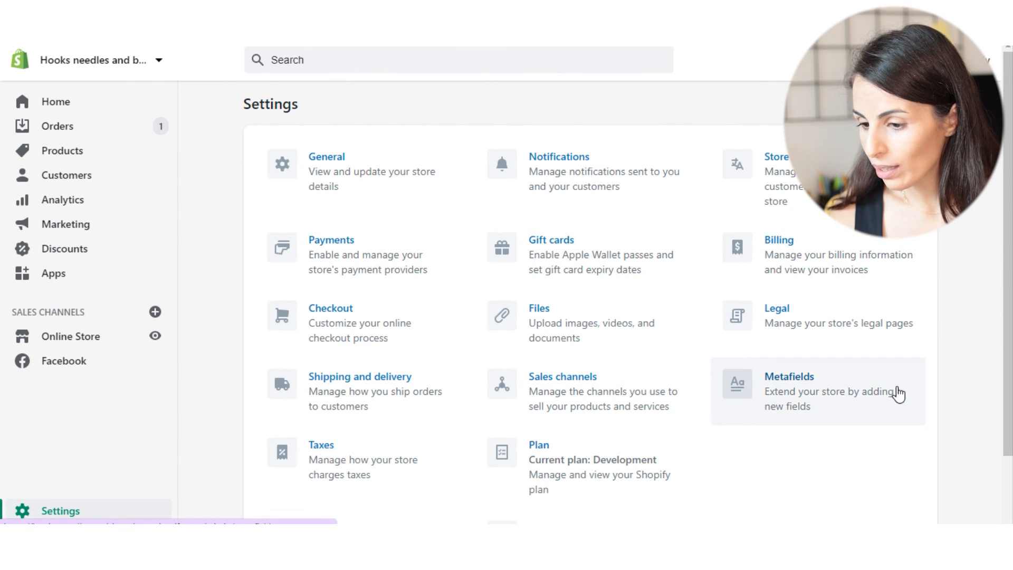
Start a new product metafield definition in the Shopify admin settings and review the available content types
{"action": "left_click", "coordinate": [895, 393]}
{"action": "left_click", "coordinate": [726, 176]}
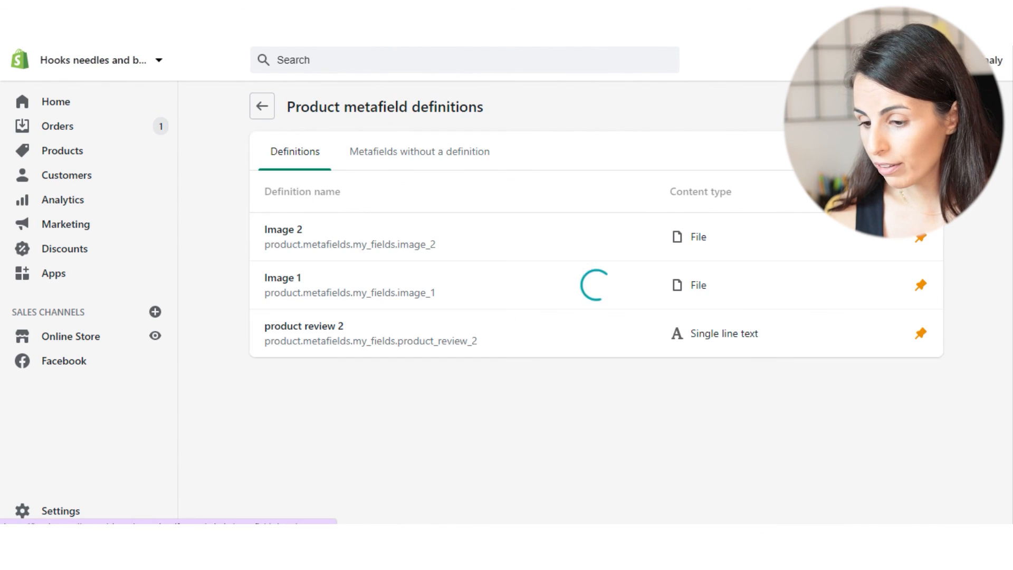
{"action": "left_click", "coordinate": [903, 107]}
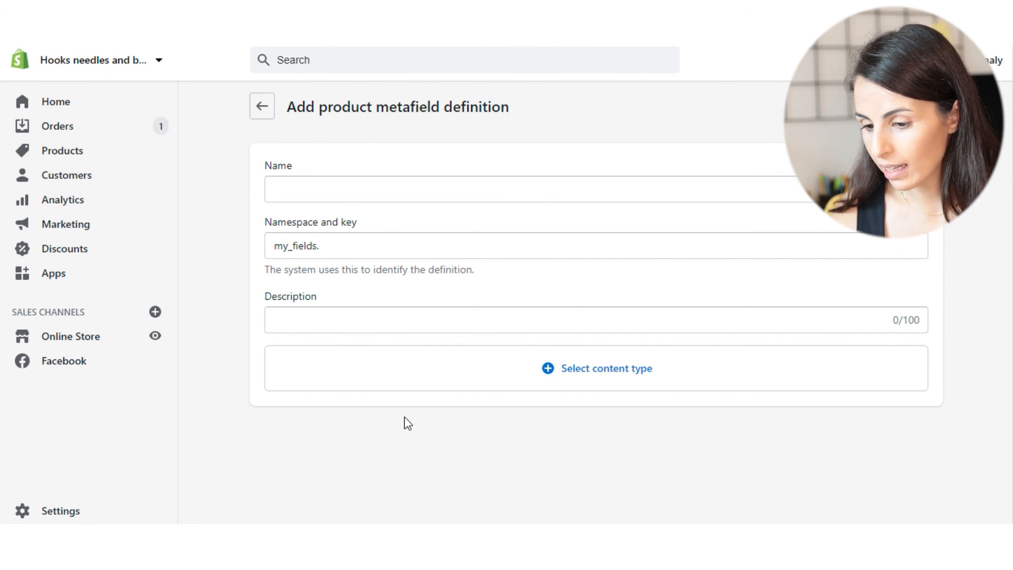
{"action": "left_click", "coordinate": [547, 368]}
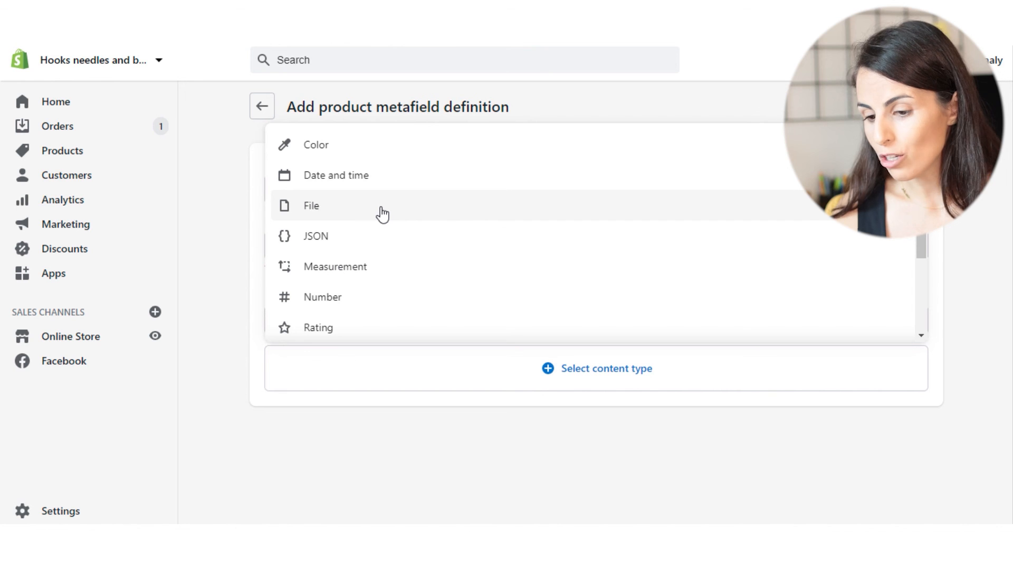
{"action": "scroll", "coordinate": [364, 206], "scroll_direction": "down", "scroll_amount": 3}
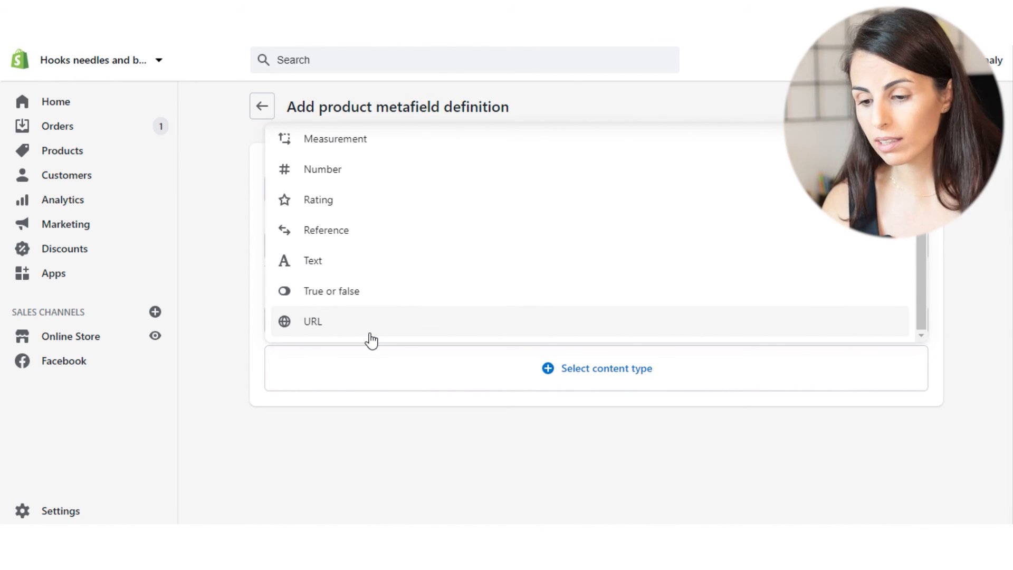
{"action": "scroll", "coordinate": [367, 322], "scroll_direction": "up", "scroll_amount": 2}
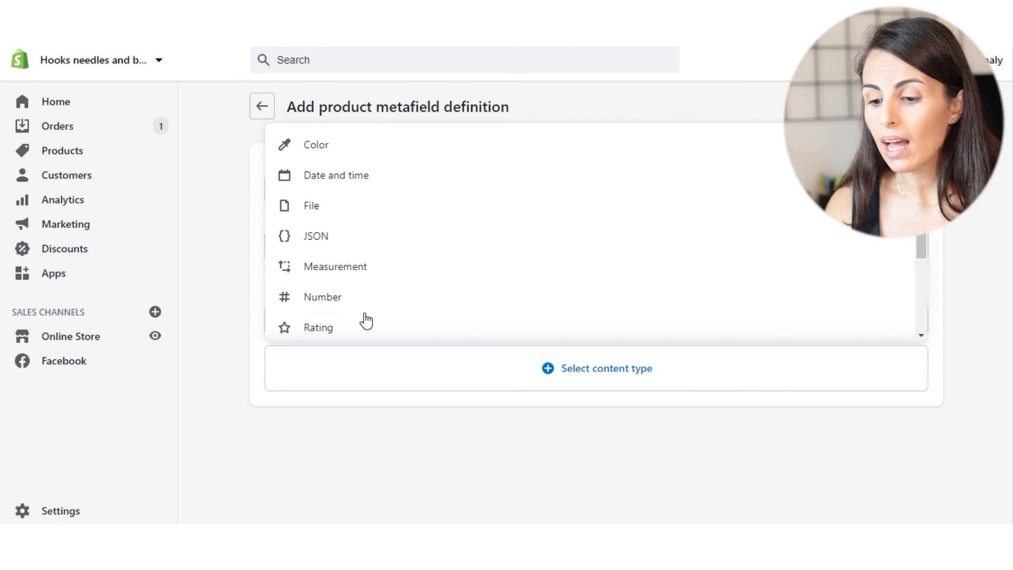
{"action": "scroll", "coordinate": [362, 289], "scroll_direction": "down", "scroll_amount": 2}
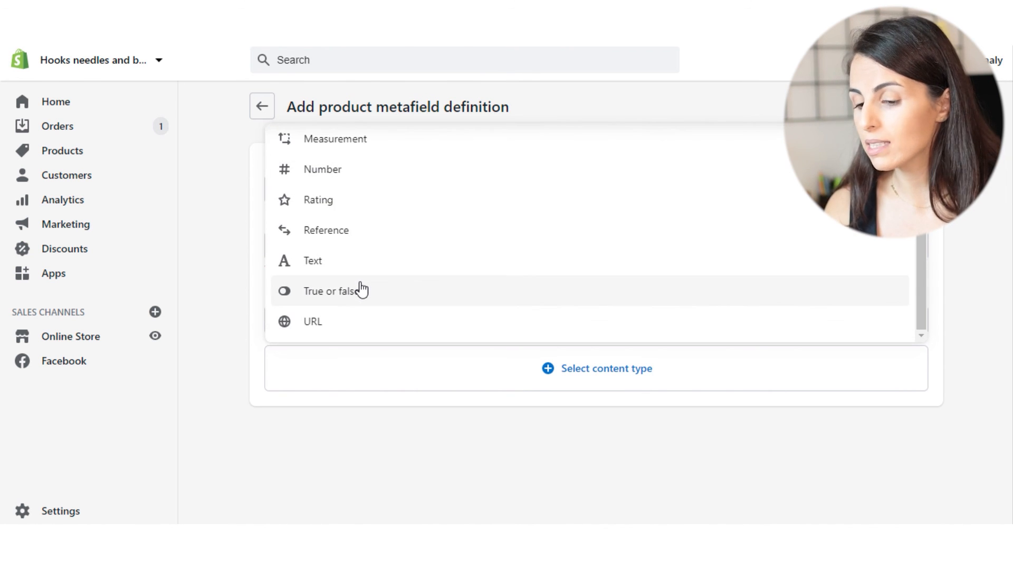
{"action": "scroll", "coordinate": [361, 290], "scroll_direction": "up", "scroll_amount": 2}
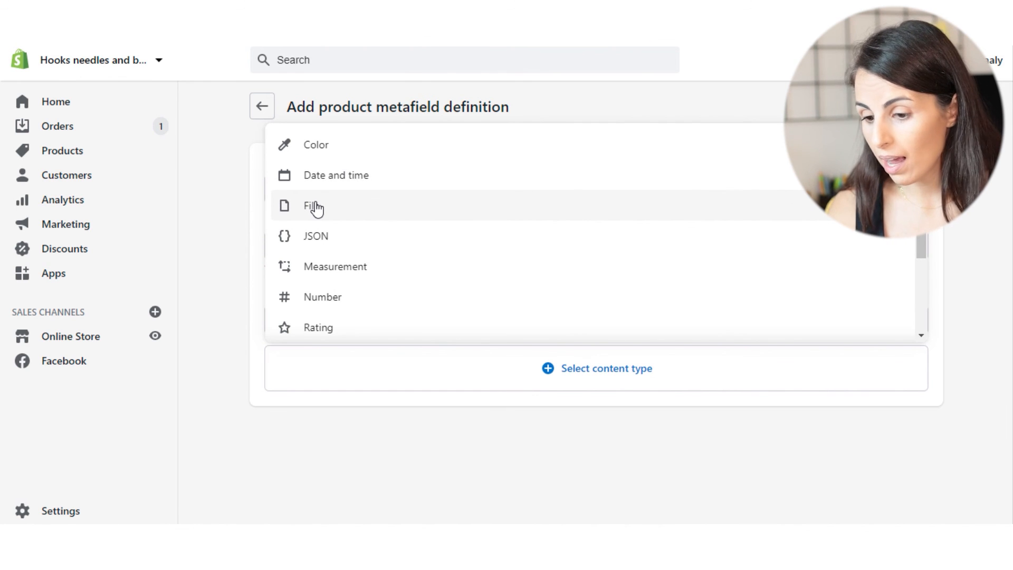
{"action": "scroll", "coordinate": [368, 274], "scroll_direction": "down", "scroll_amount": 2}
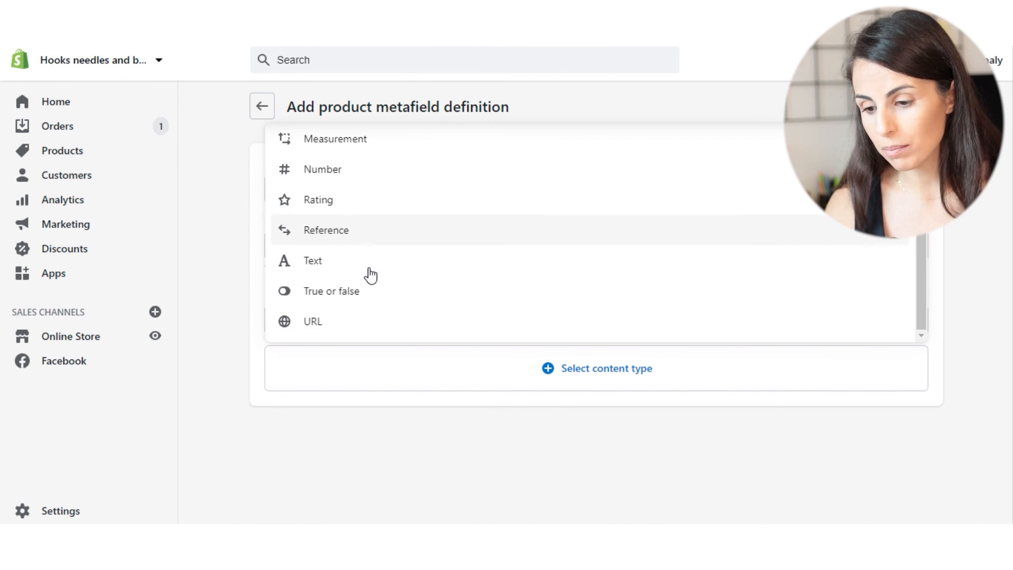
{"action": "left_click", "coordinate": [411, 390]}
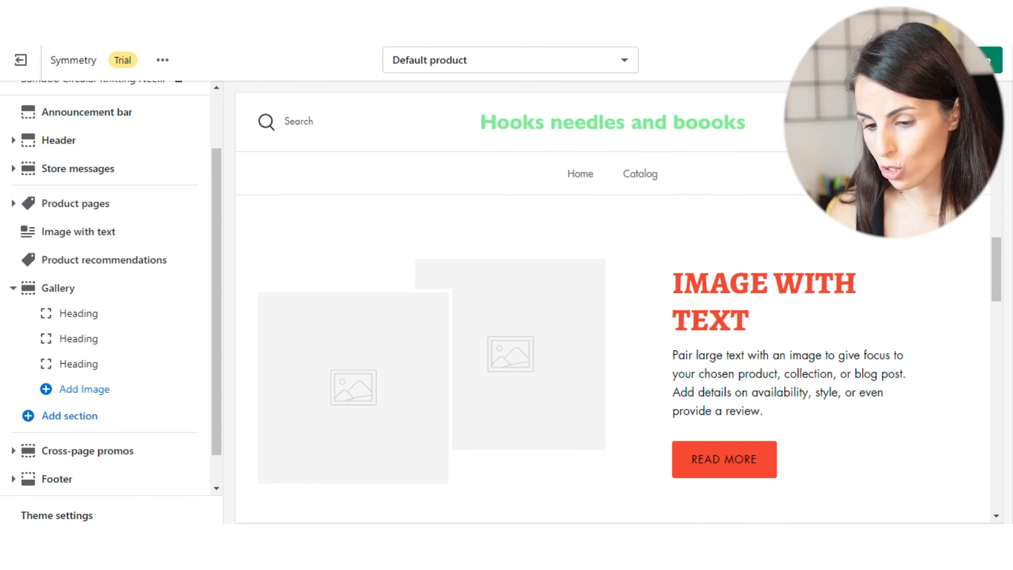
Examine the available collection templates and the Collection pages section settings in the Default collection template
{"action": "left_click", "coordinate": [87, 428]}
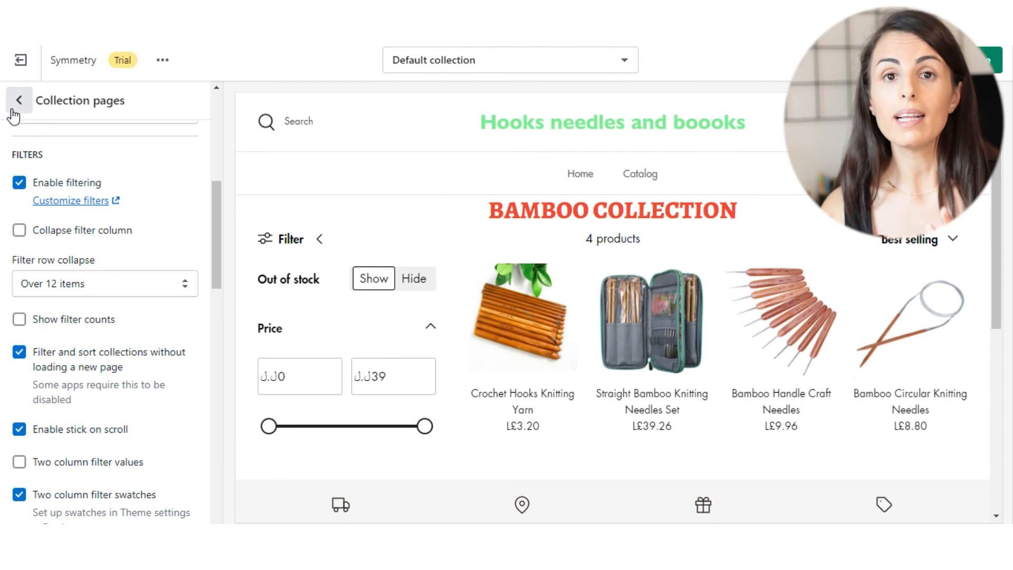
{"action": "left_click", "coordinate": [18, 101]}
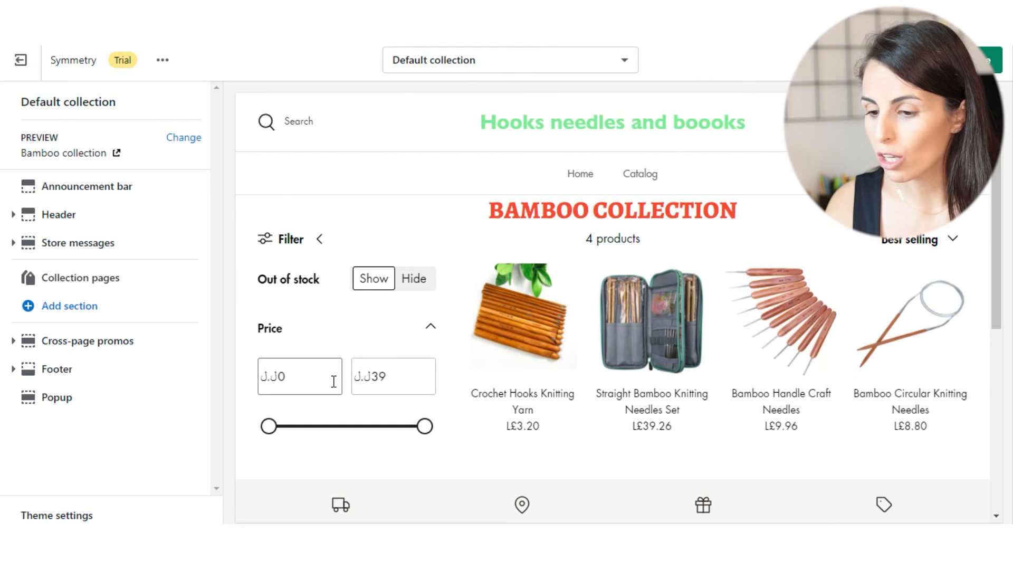
{"action": "left_click", "coordinate": [494, 66]}
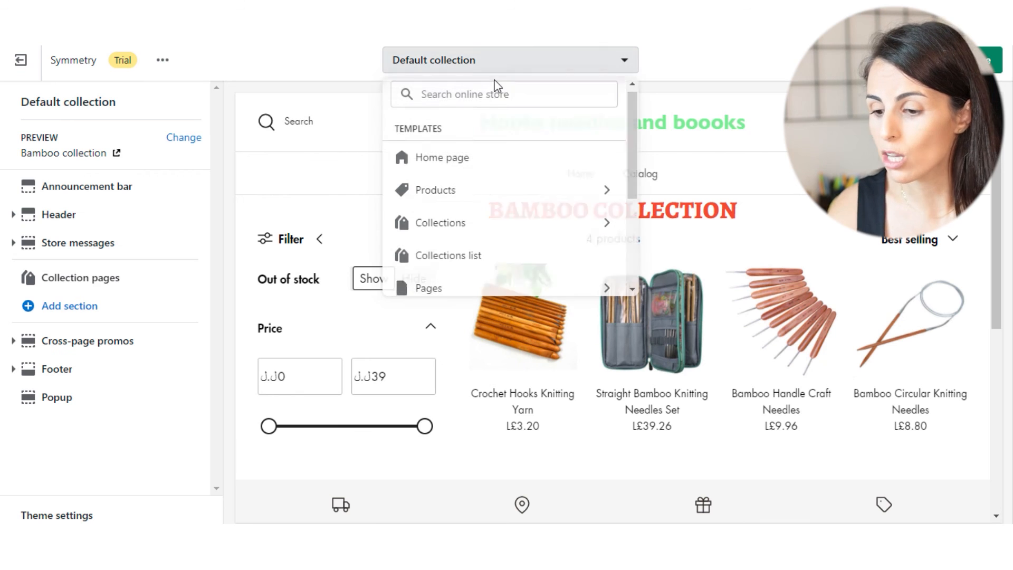
{"action": "left_click", "coordinate": [514, 230]}
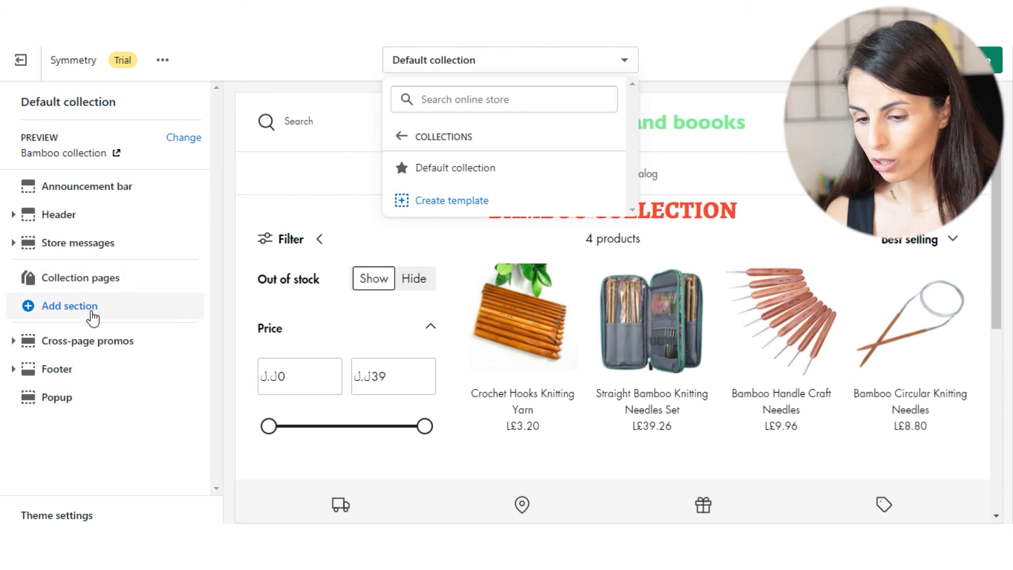
{"action": "left_click", "coordinate": [102, 287]}
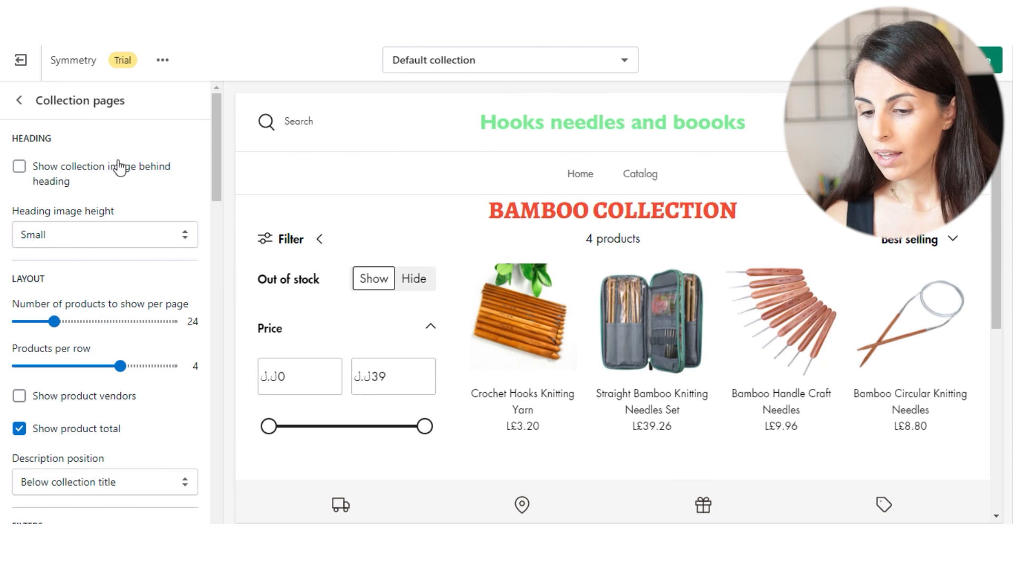
{"action": "left_click", "coordinate": [19, 101]}
Add an Image with text section to the Default collection template and return to the section list
{"action": "left_click", "coordinate": [71, 311]}
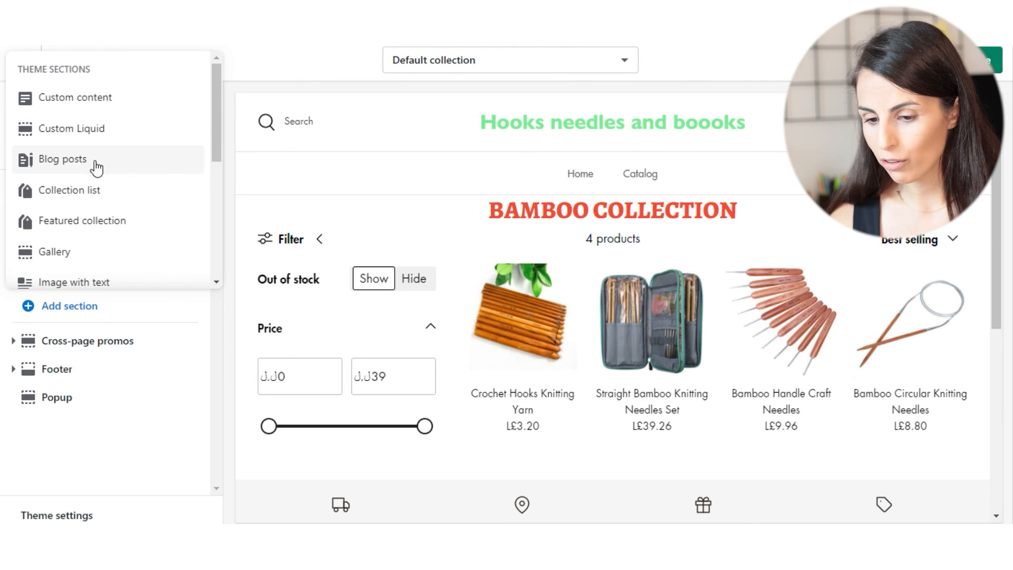
{"action": "scroll", "coordinate": [88, 248], "scroll_direction": "down", "scroll_amount": 1}
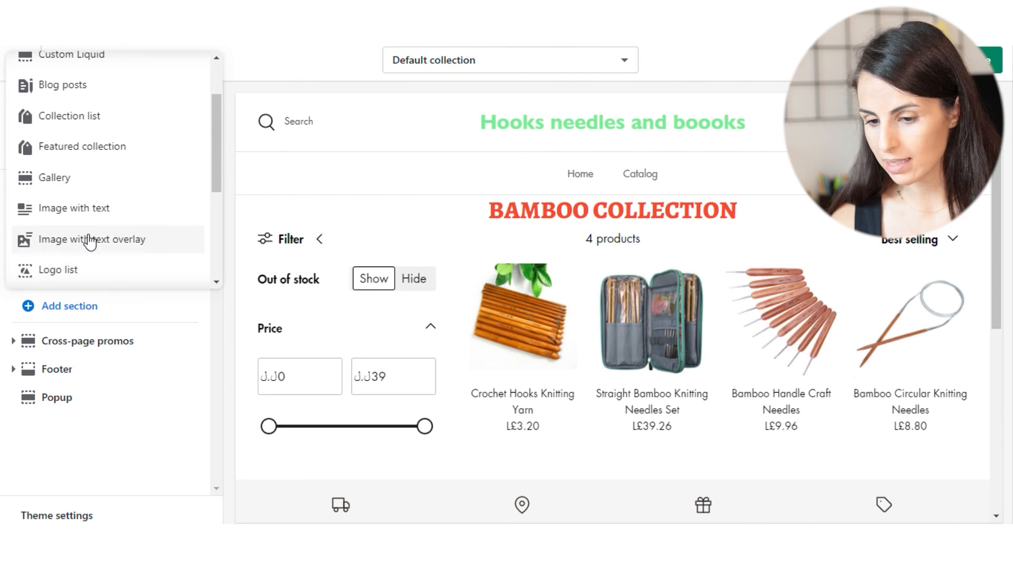
{"action": "left_click", "coordinate": [90, 213]}
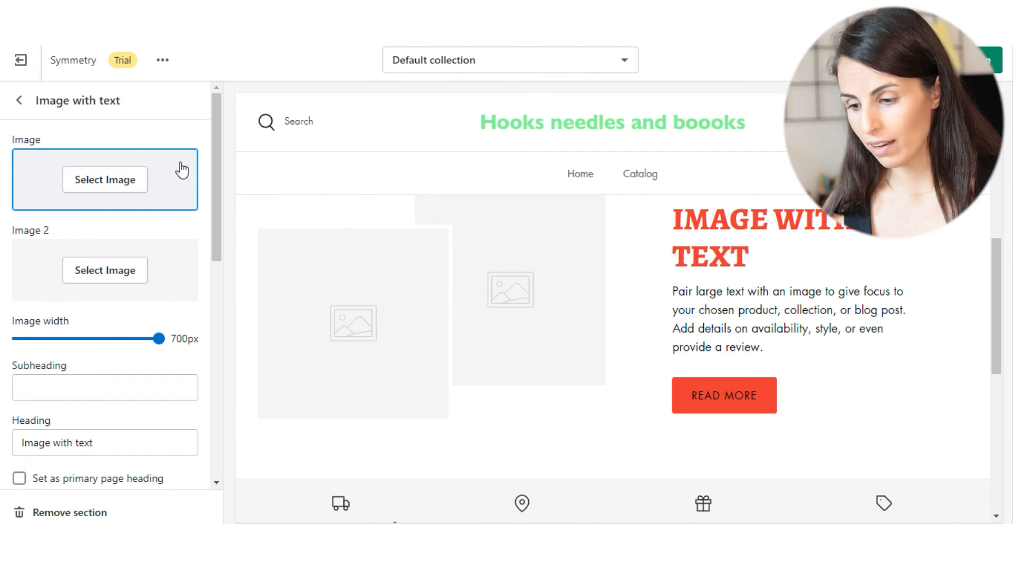
{"action": "left_click", "coordinate": [19, 104]}
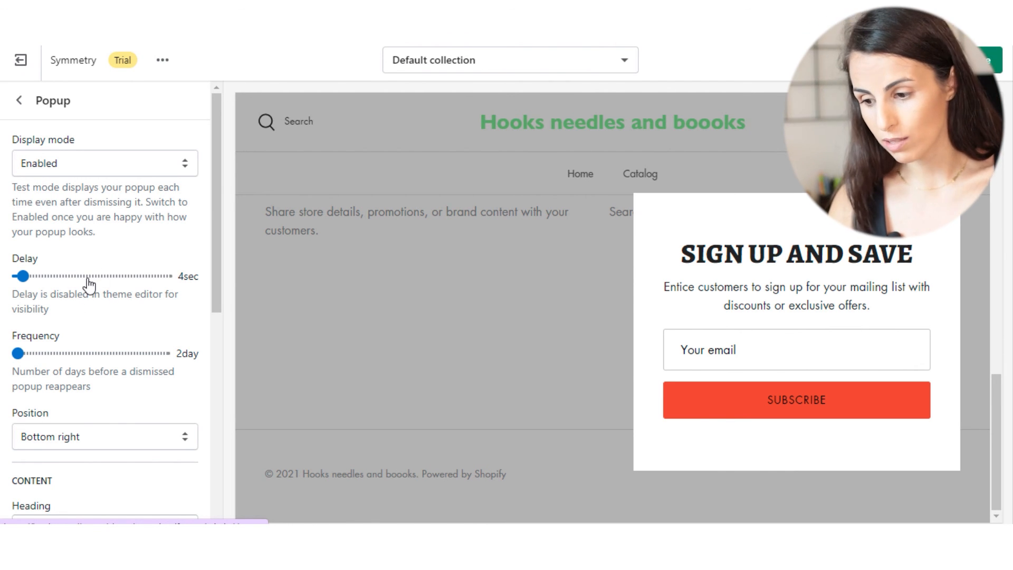
Review the Popup section's delay, frequency, position, content, image and newsletter settings
{"action": "scroll", "coordinate": [62, 285], "scroll_direction": "down", "scroll_amount": 3}
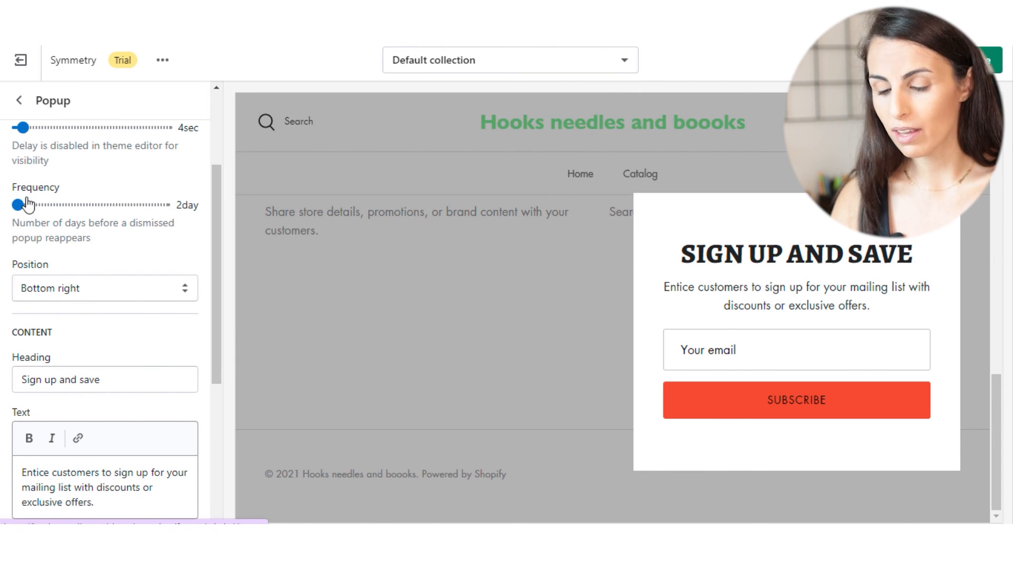
{"action": "scroll", "coordinate": [96, 176], "scroll_direction": "down", "scroll_amount": 3}
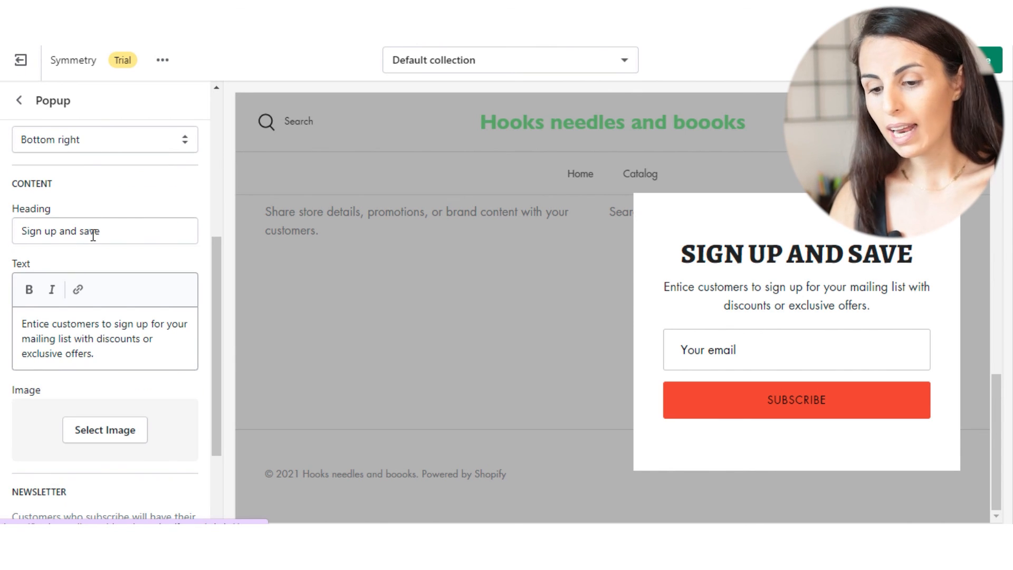
{"action": "scroll", "coordinate": [82, 296], "scroll_direction": "down", "scroll_amount": 3}
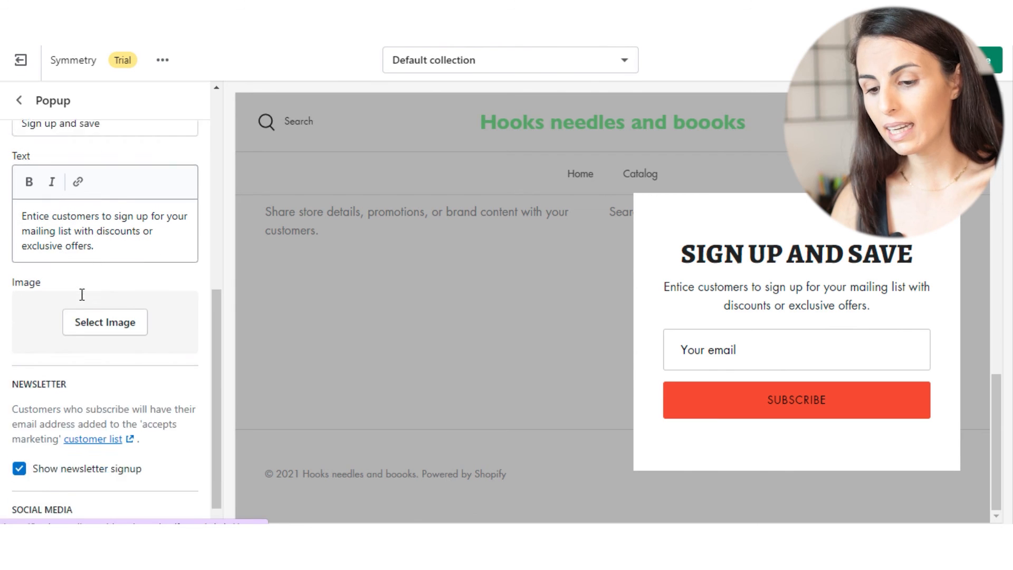